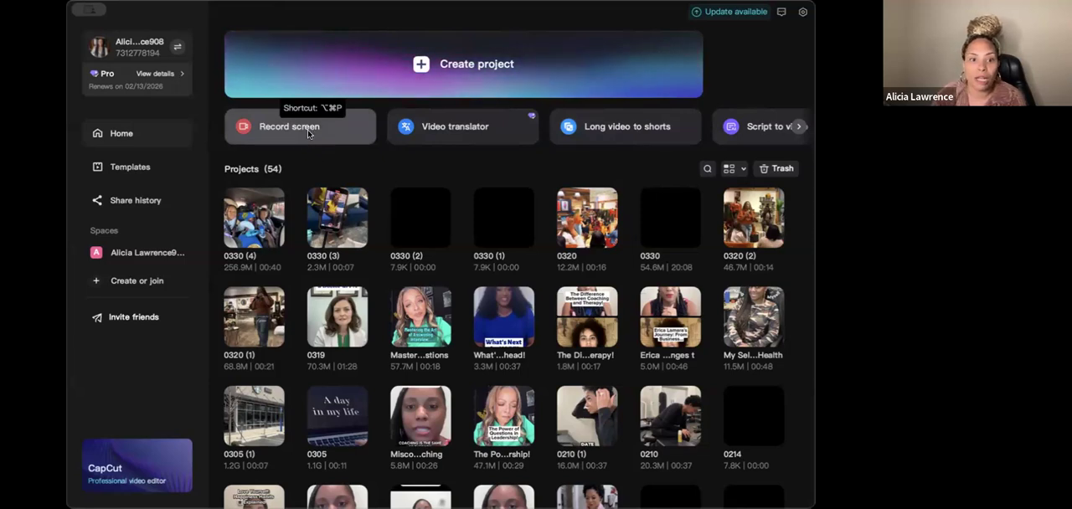
- Look over the remaining tools on the home page and the contents of the personal space, and return to the home page
{"action": "left_click", "coordinate": [799, 127]}
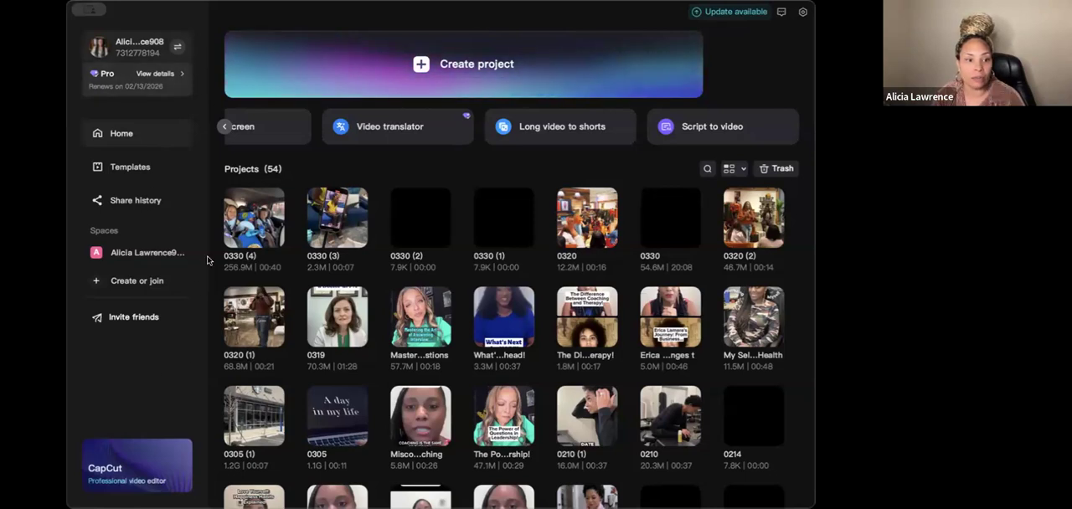
{"action": "left_click", "coordinate": [149, 252]}
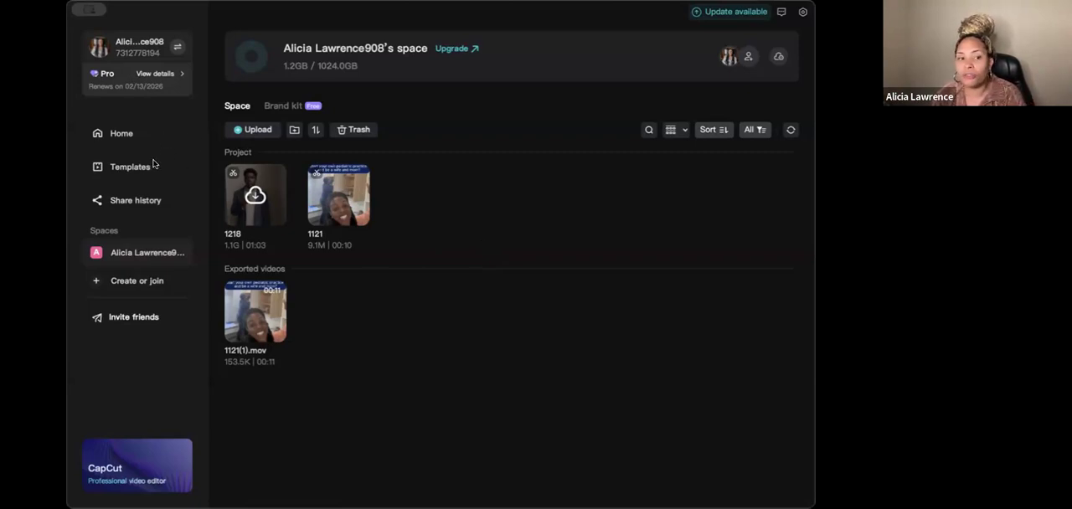
{"action": "left_click", "coordinate": [121, 133]}
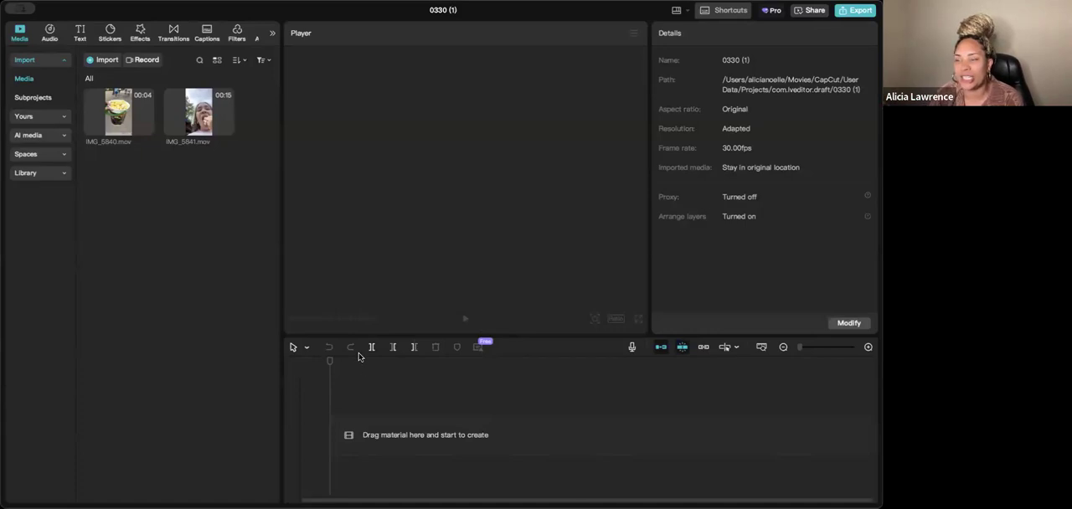
{"action": "mouse_move", "coordinate": [215, 127]}
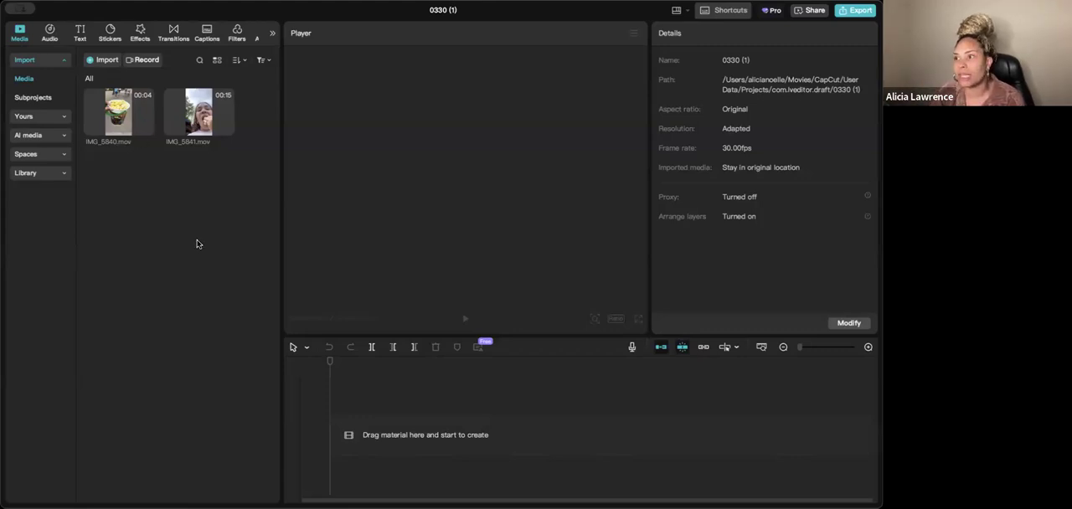
{"action": "left_click", "coordinate": [101, 61]}
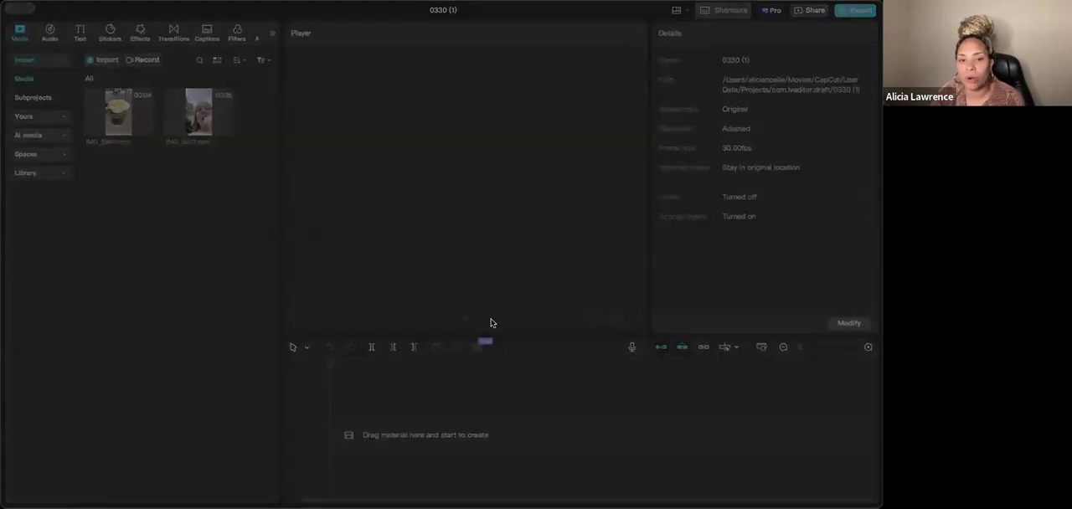
{"action": "left_click", "coordinate": [384, 235]}
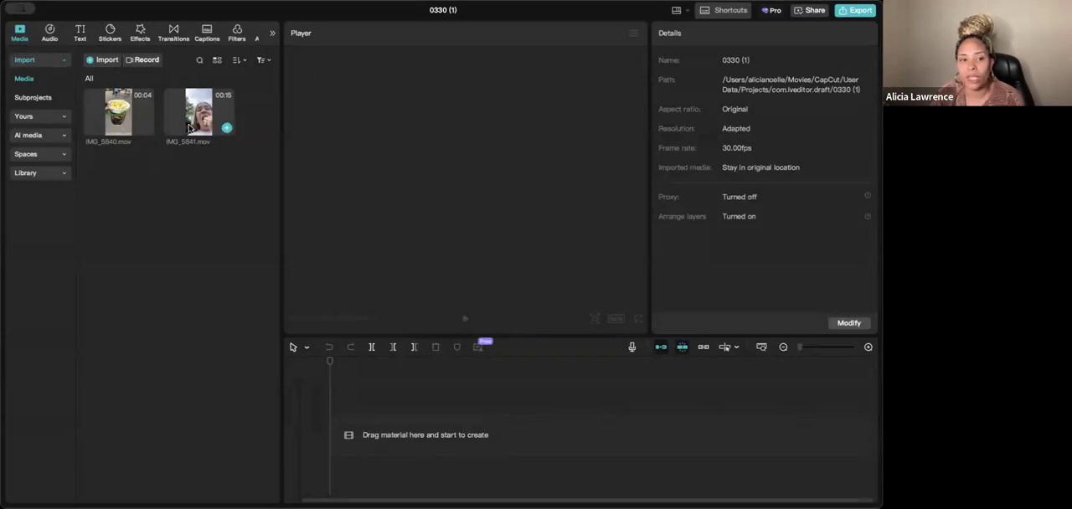
- Place IMG_5840.mov on the timeline with IMG_5841.mov directly after it
{"action": "left_click_drag", "start_coordinate": [118, 123], "coordinate": [358, 402]}
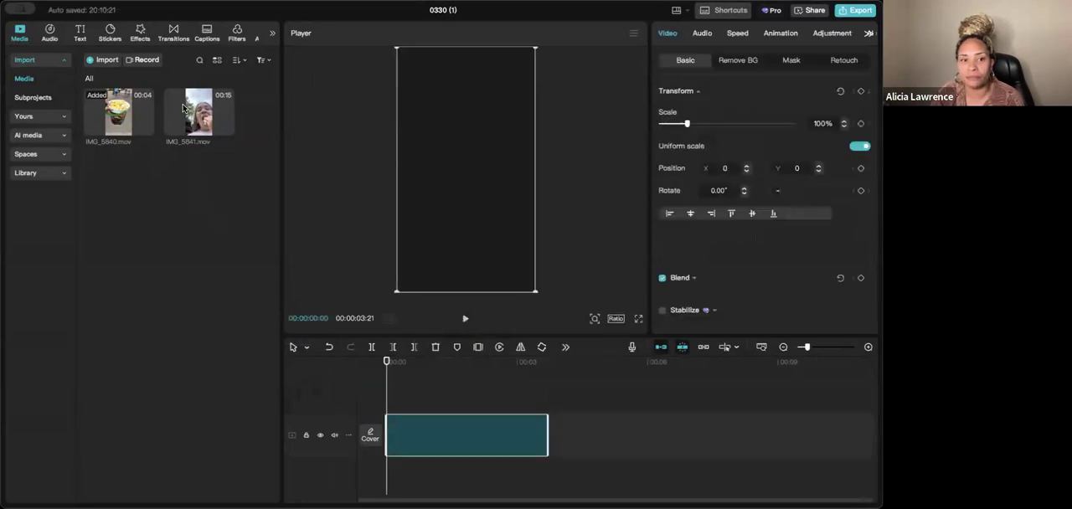
{"action": "left_click_drag", "start_coordinate": [183, 107], "coordinate": [531, 423]}
{"action": "left_click_drag", "start_coordinate": [601, 435], "coordinate": [636, 439]}
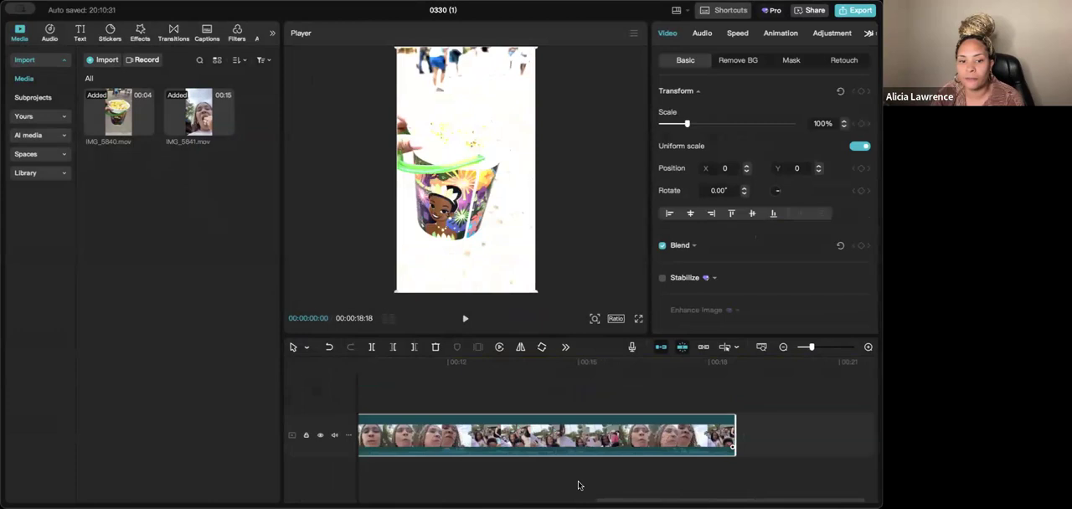
{"action": "scroll", "coordinate": [531, 423], "scroll_direction": "down", "scroll_amount": 6}
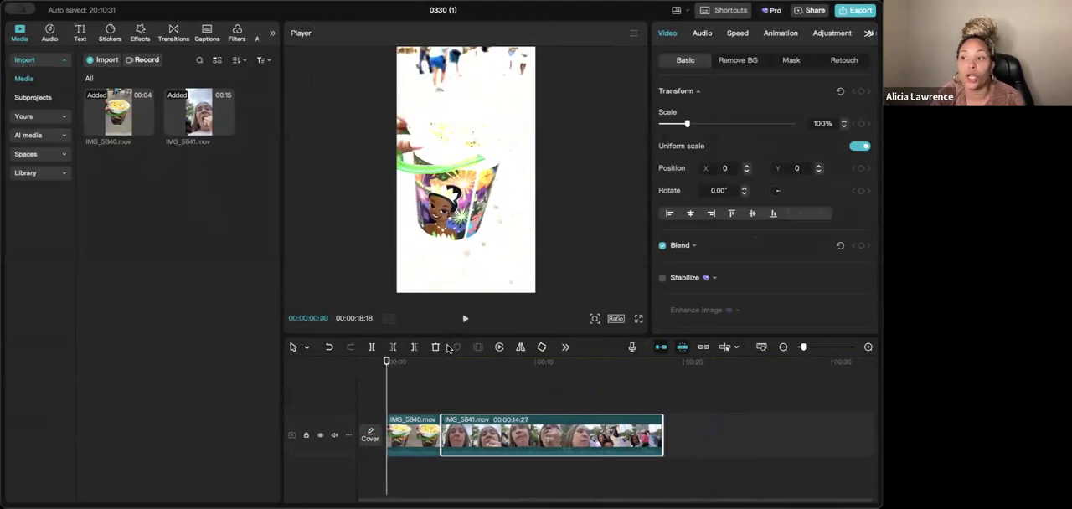
- Split the IMG_5841.mov clip at 00:00:08:19 and at 00:00:12:14
{"action": "left_click", "coordinate": [425, 426]}
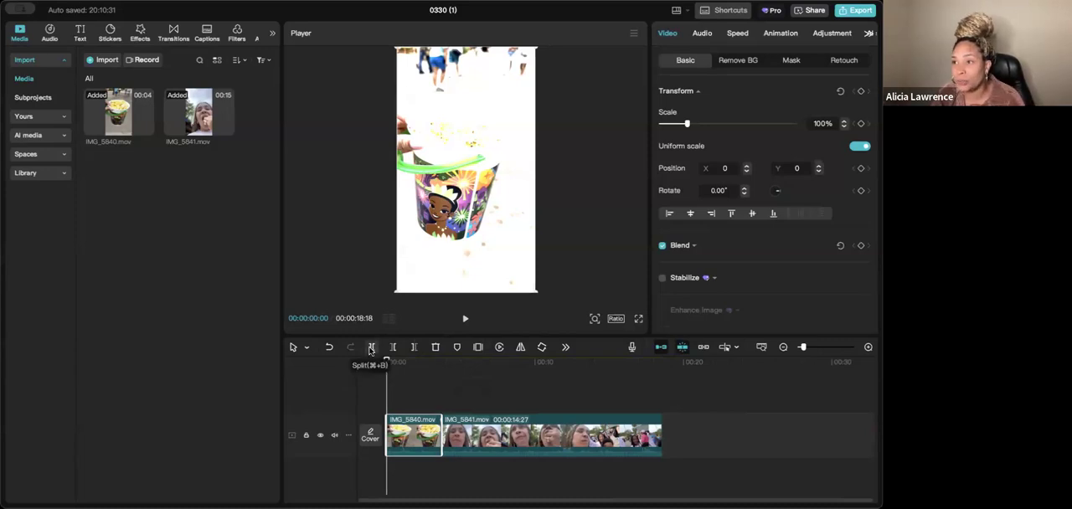
{"action": "left_click", "coordinate": [448, 392]}
{"action": "left_click_drag", "start_coordinate": [447, 392], "coordinate": [515, 391]}
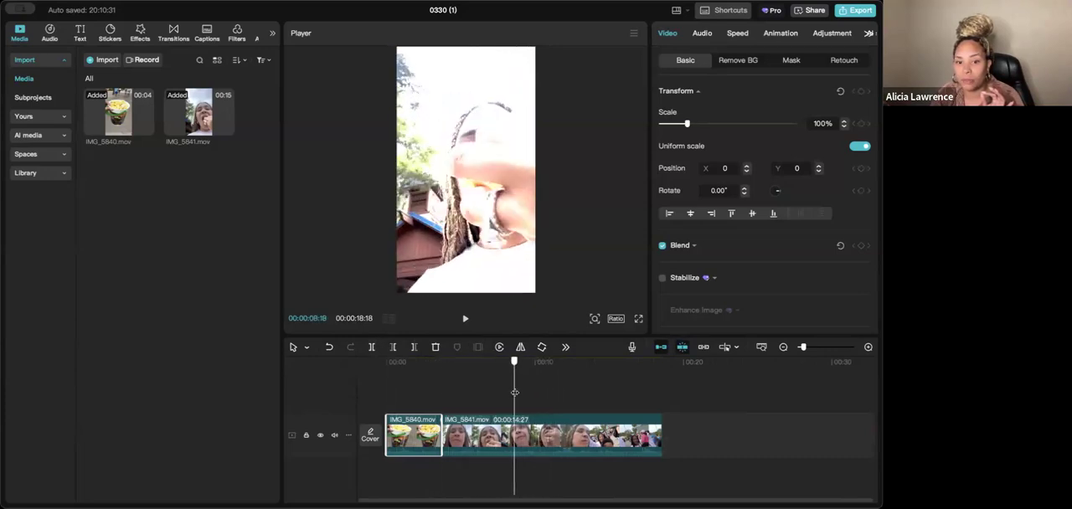
{"action": "left_click", "coordinate": [371, 348]}
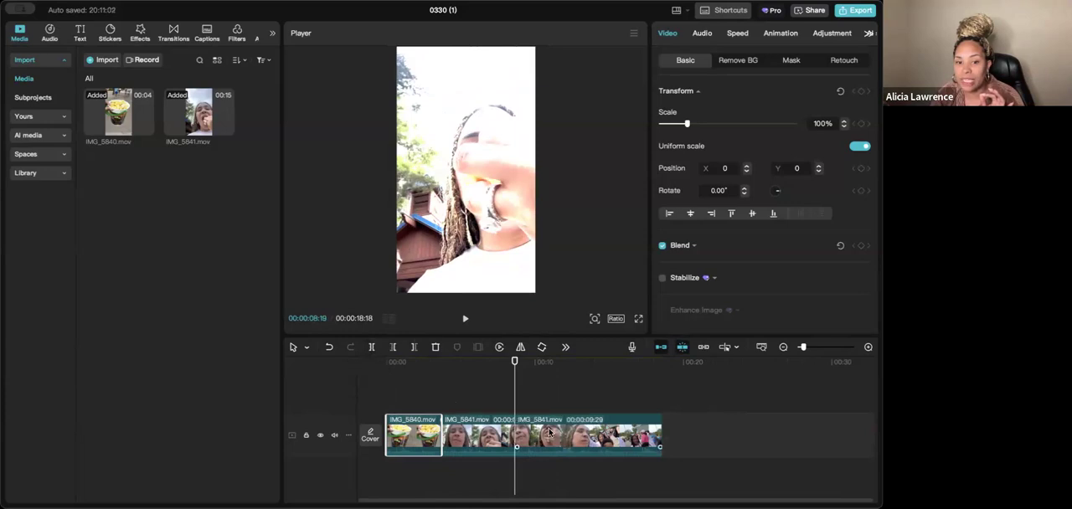
{"action": "left_click", "coordinate": [519, 392]}
{"action": "left_click_drag", "start_coordinate": [525, 391], "coordinate": [571, 391]}
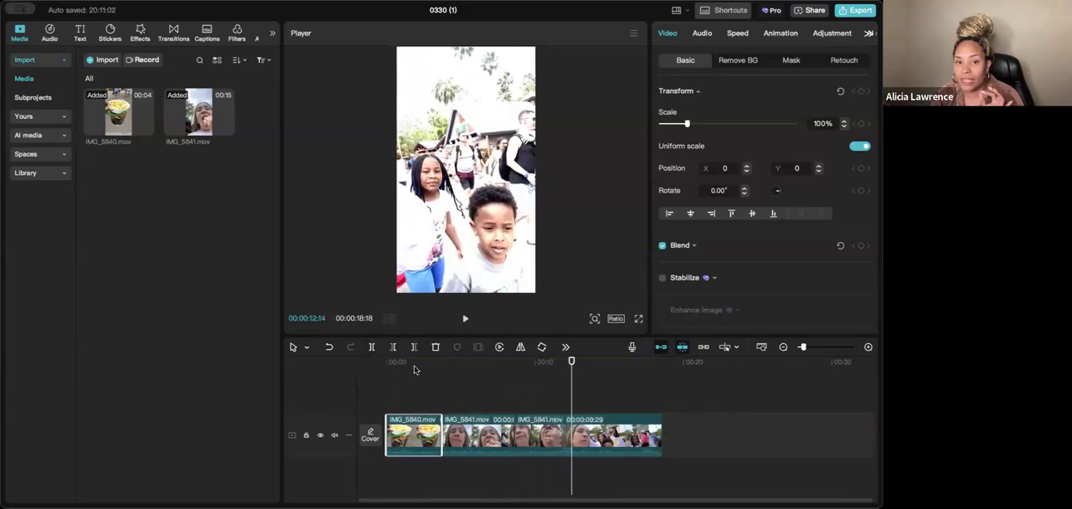
{"action": "left_click", "coordinate": [372, 349]}
- Delete the middle segment of the split IMG_5841.mov clip
{"action": "left_click", "coordinate": [595, 398]}
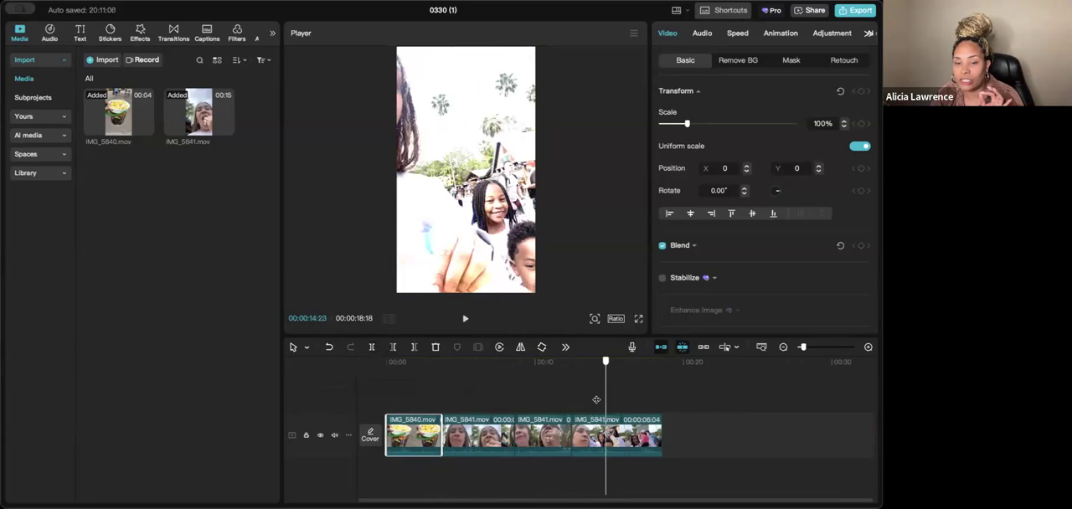
{"action": "left_click", "coordinate": [541, 432]}
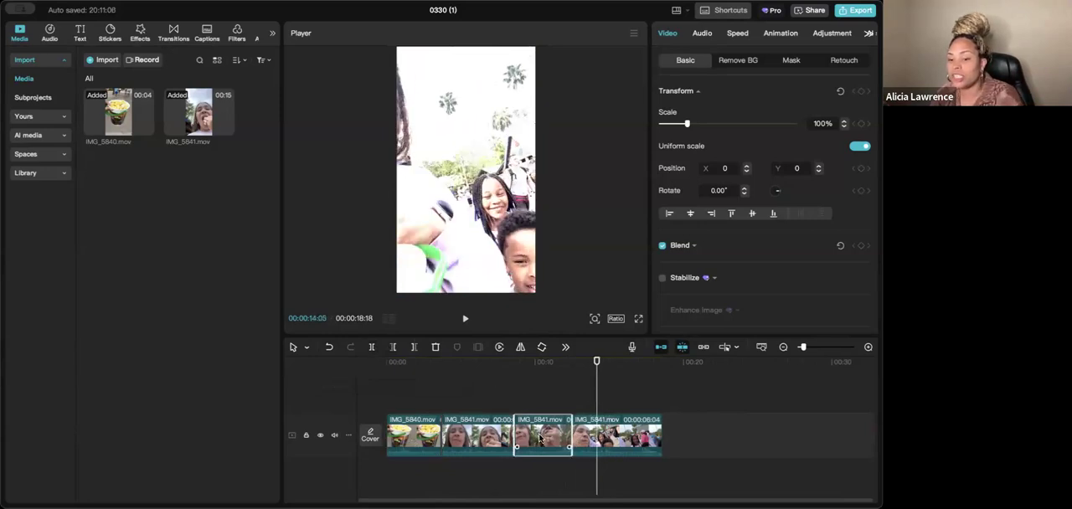
{"action": "key", "text": "Delete"}
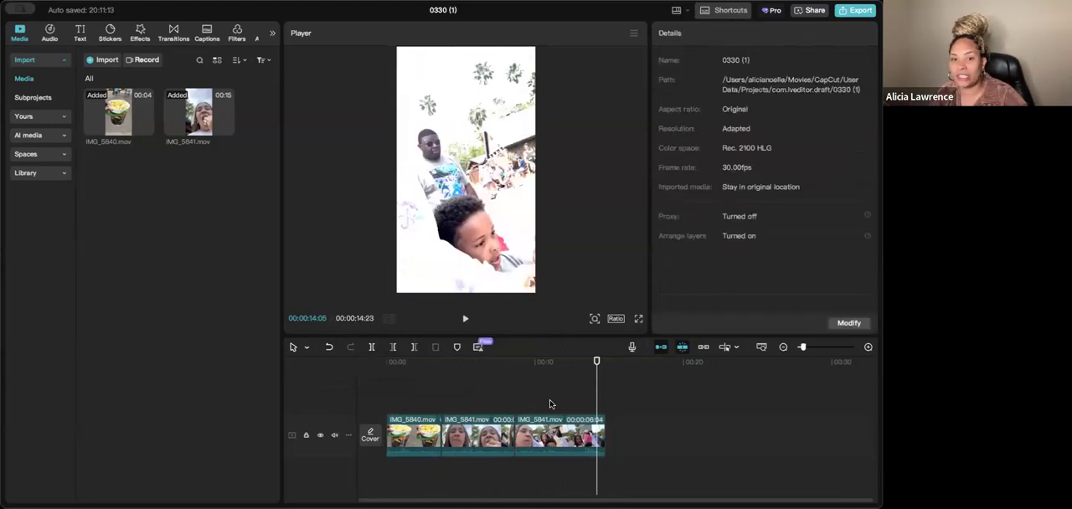
- Undo the segment deletion and both splits of the IMG_5841.mov clip
{"action": "left_click", "coordinate": [499, 405]}
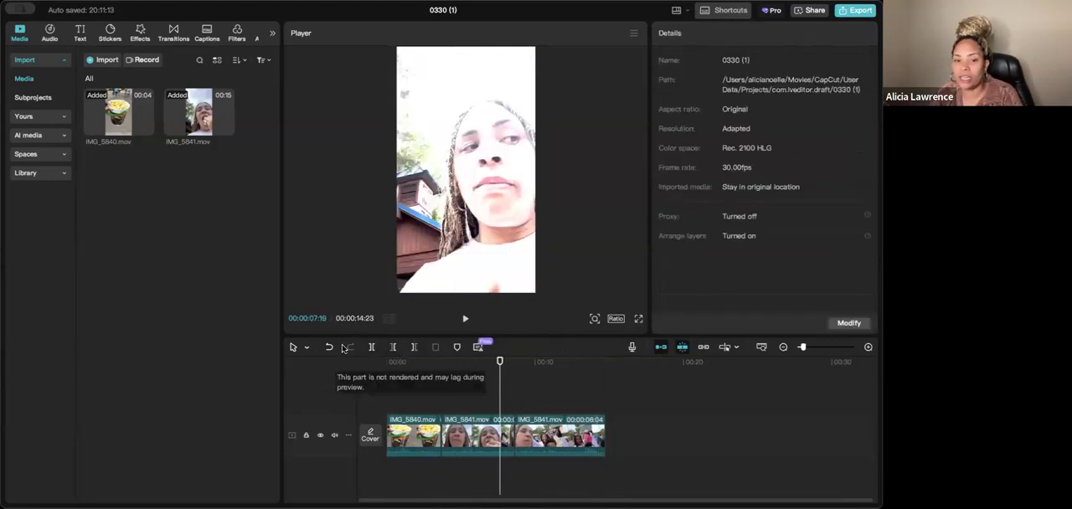
{"action": "key", "text": "super+z"}
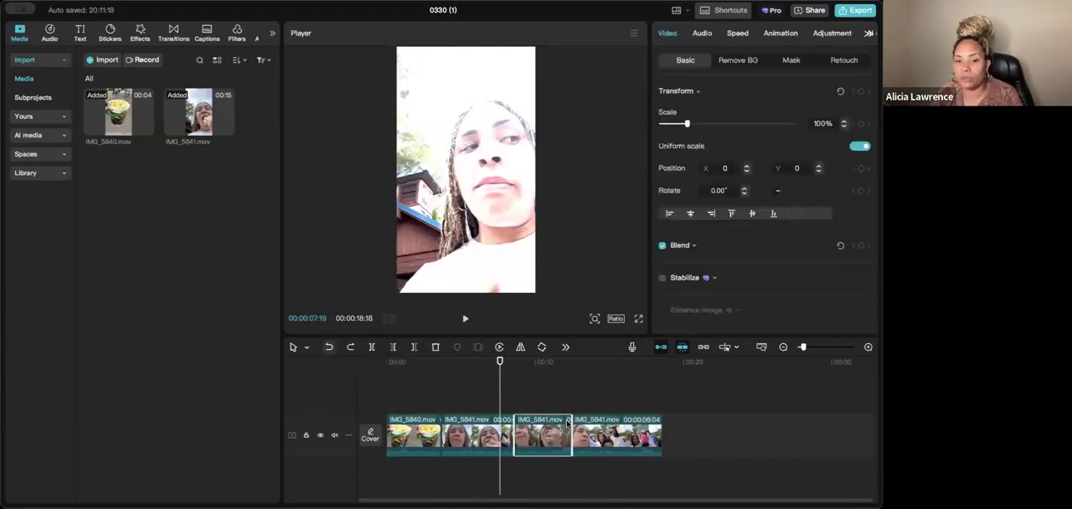
{"action": "left_click", "coordinate": [330, 348]}
{"action": "left_click", "coordinate": [331, 349]}
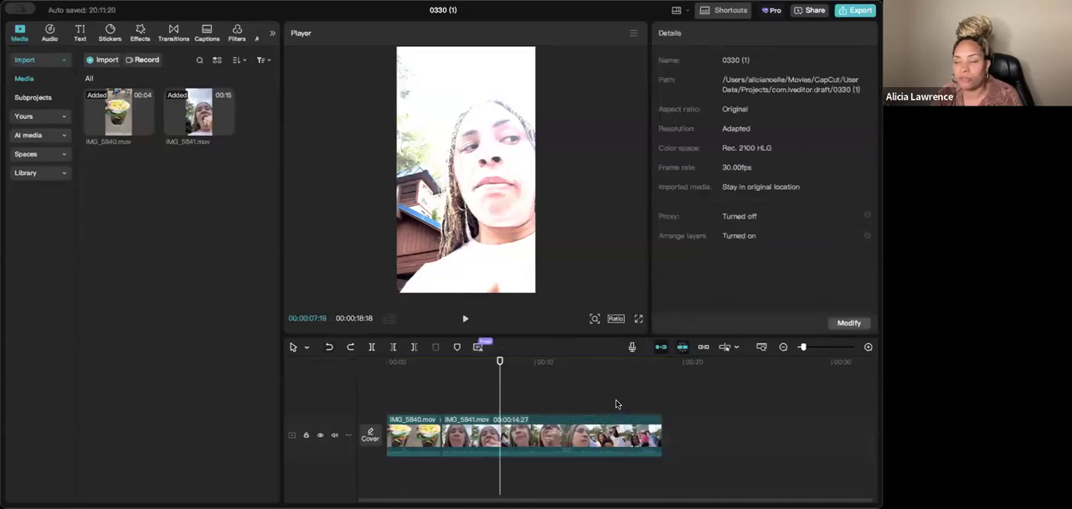
- Try to extend the end of the IMG_5841.mov clip on the timeline
{"action": "left_click", "coordinate": [657, 436]}
{"action": "left_click_drag", "start_coordinate": [661, 436], "coordinate": [700, 435]}
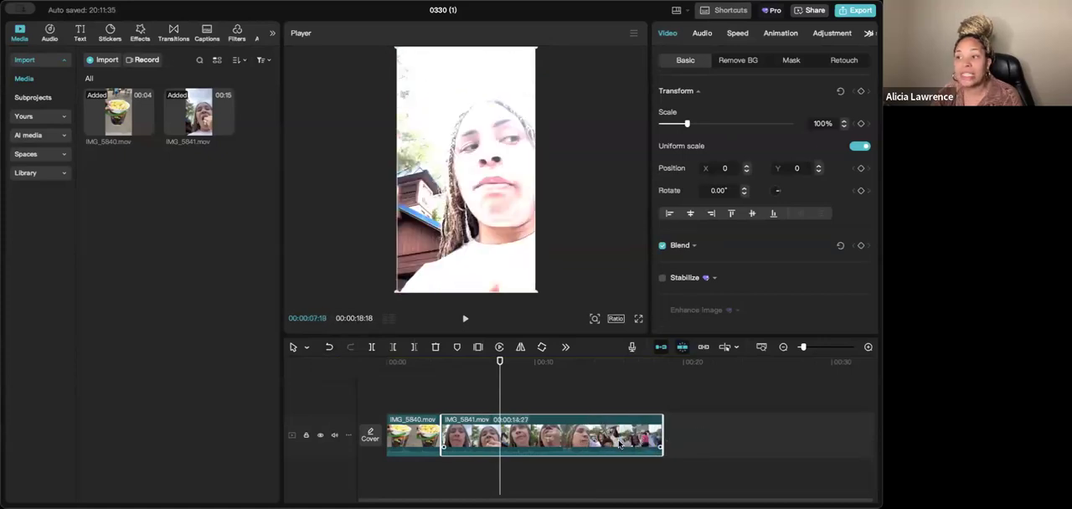
- Trim away everything after 00:00:05:08 from the IMG_5841.mov clip with Delete right
{"action": "left_click_drag", "start_coordinate": [501, 389], "coordinate": [537, 405]}
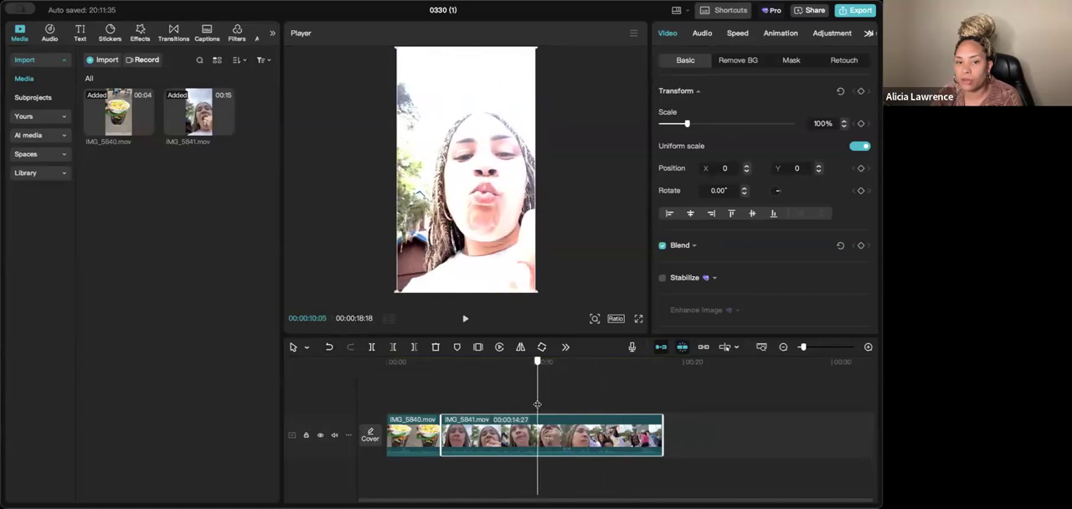
{"action": "left_click", "coordinate": [505, 395]}
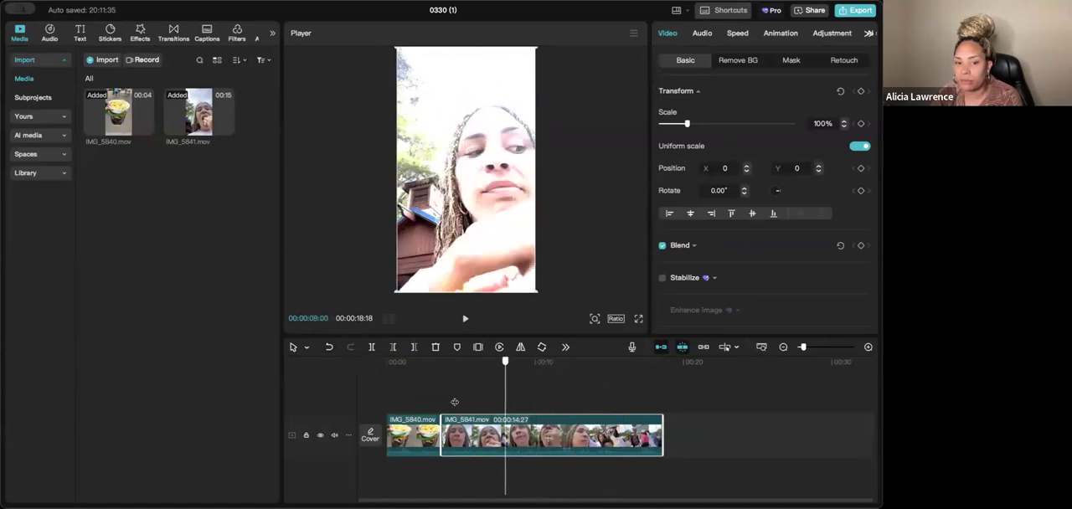
{"action": "left_click", "coordinate": [427, 406]}
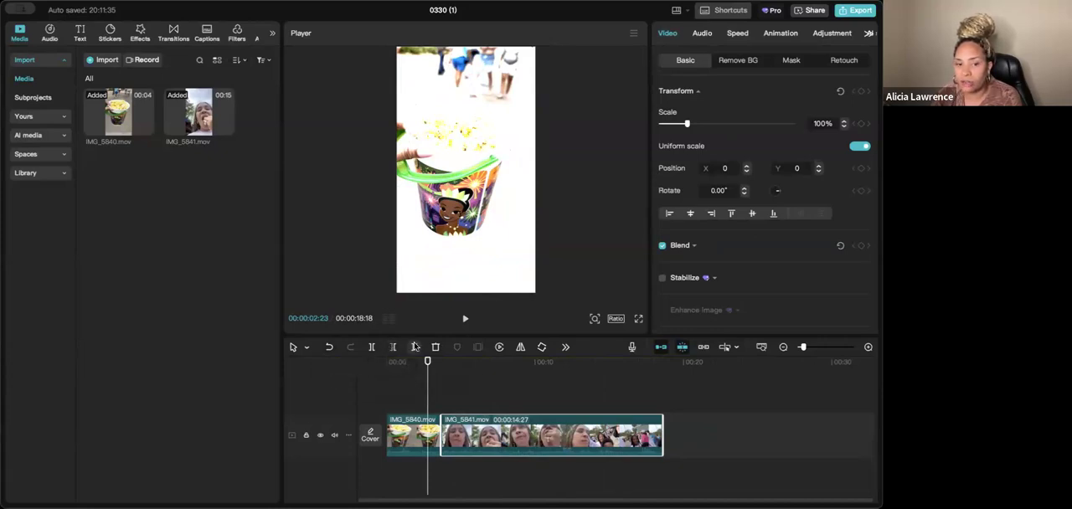
{"action": "left_click", "coordinate": [465, 395]}
{"action": "left_click", "coordinate": [462, 425]}
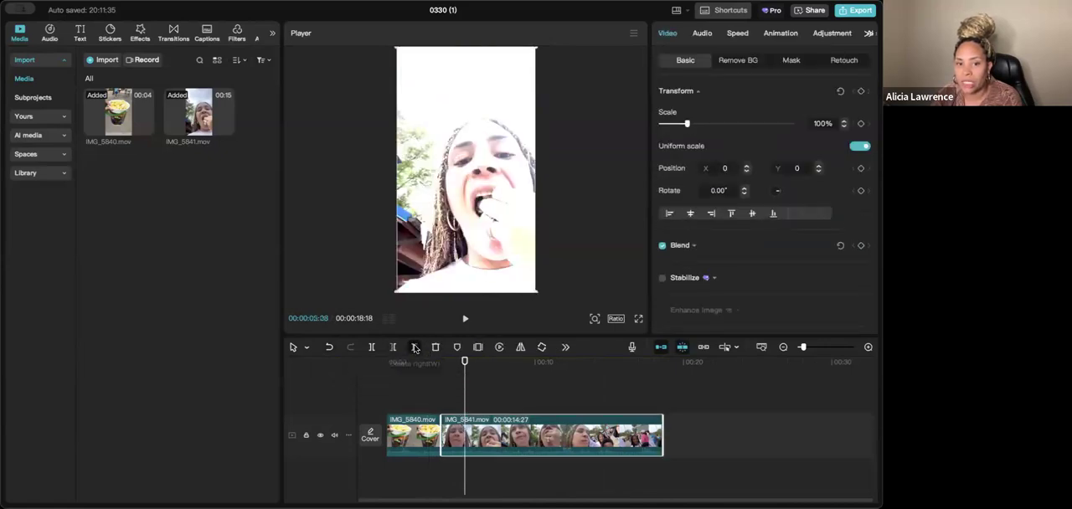
{"action": "left_click", "coordinate": [414, 347]}
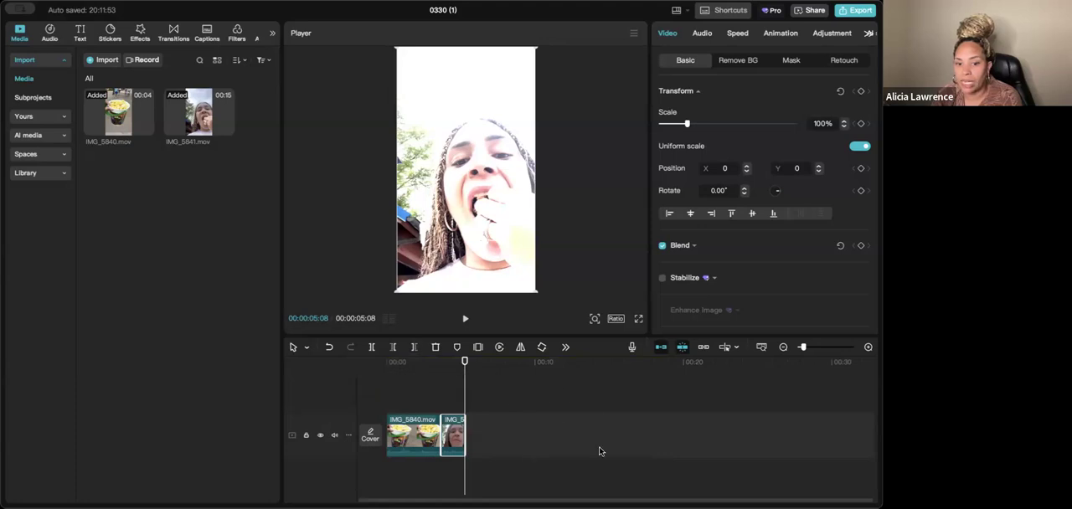
- Undo the trims made to the right and left sides of the IMG_5841.mov clip
{"action": "left_click", "coordinate": [327, 349]}
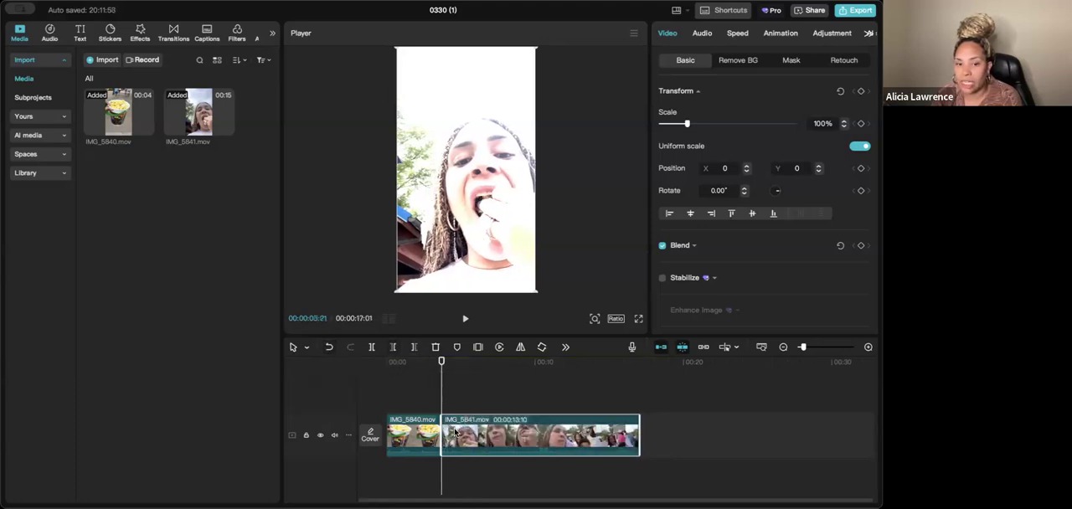
{"action": "left_click", "coordinate": [329, 348]}
- Add a marker at the start of the IMG_5841.mov clip, at 00:00:03:21
{"action": "left_click_drag", "start_coordinate": [444, 385], "coordinate": [453, 382]}
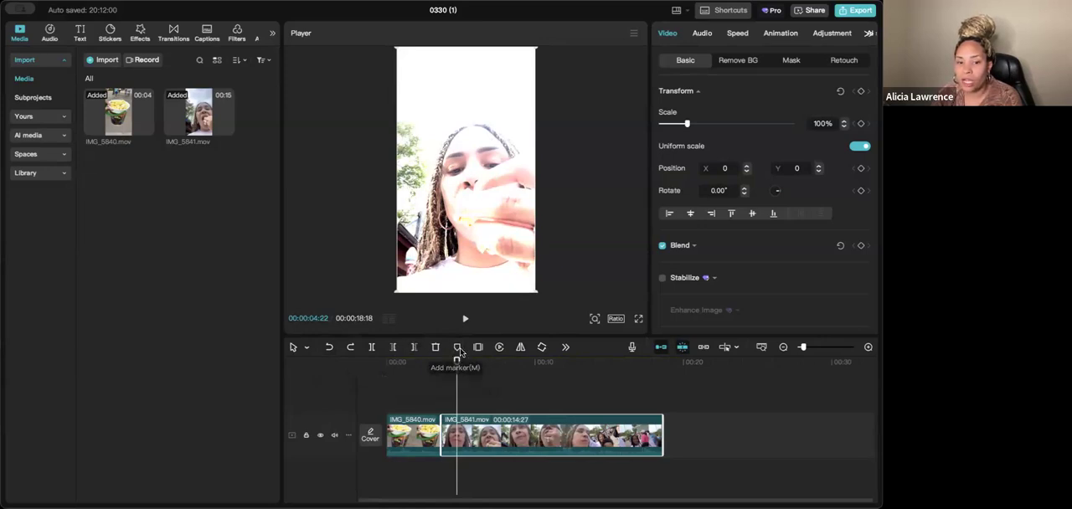
{"action": "mouse_move", "coordinate": [456, 369]}
{"action": "left_mouse_down"}
{"action": "mouse_move", "coordinate": [461, 361]}
{"action": "mouse_move", "coordinate": [442, 364]}
{"action": "left_mouse_up"}
{"action": "left_click", "coordinate": [457, 348]}
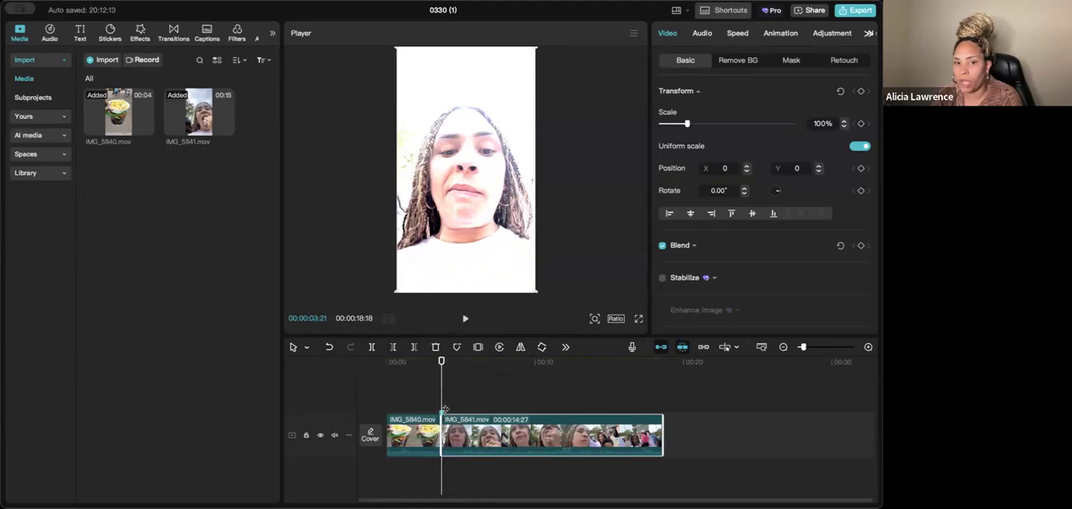
- Reverse the IMG_5841.mov clip and preview its first seconds from 00:00:03:21
{"action": "left_click_drag", "start_coordinate": [438, 387], "coordinate": [477, 360]}
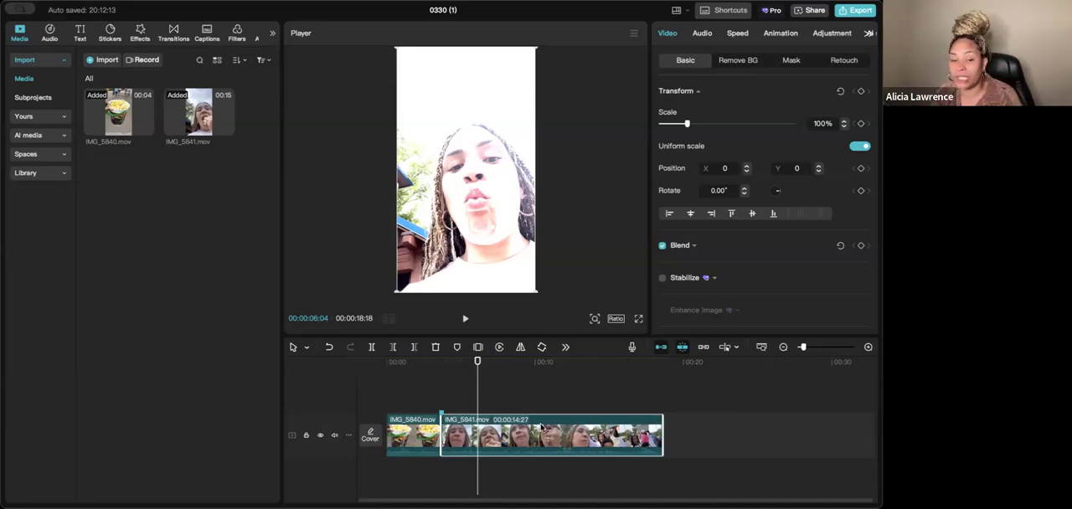
{"action": "left_click", "coordinate": [500, 346]}
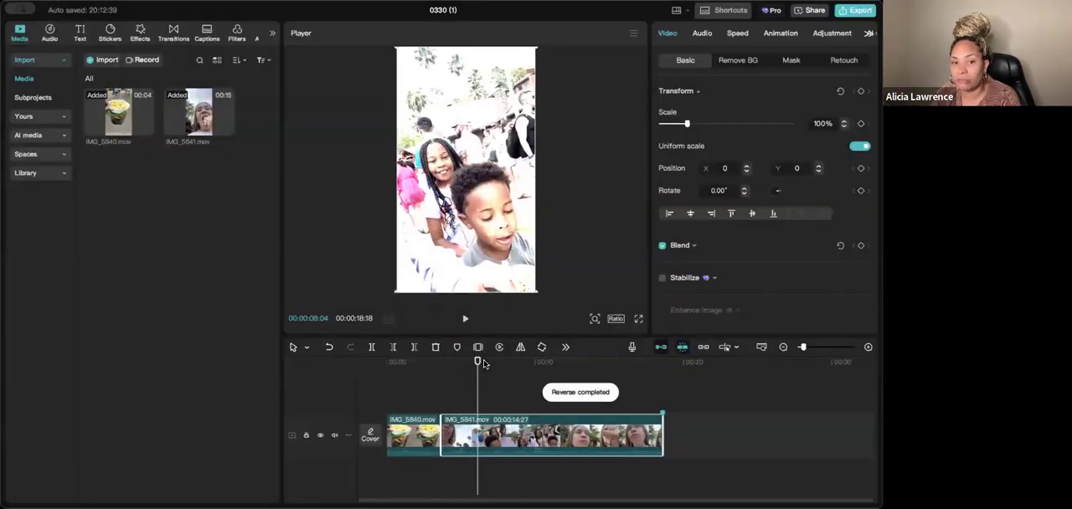
{"action": "left_click_drag", "start_coordinate": [476, 362], "coordinate": [440, 375]}
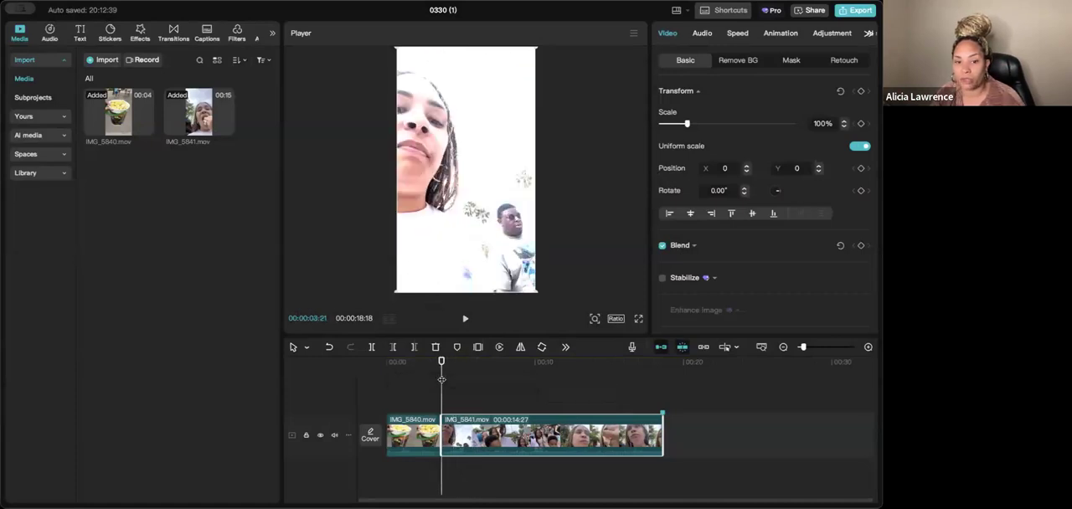
{"action": "left_click", "coordinate": [466, 319]}
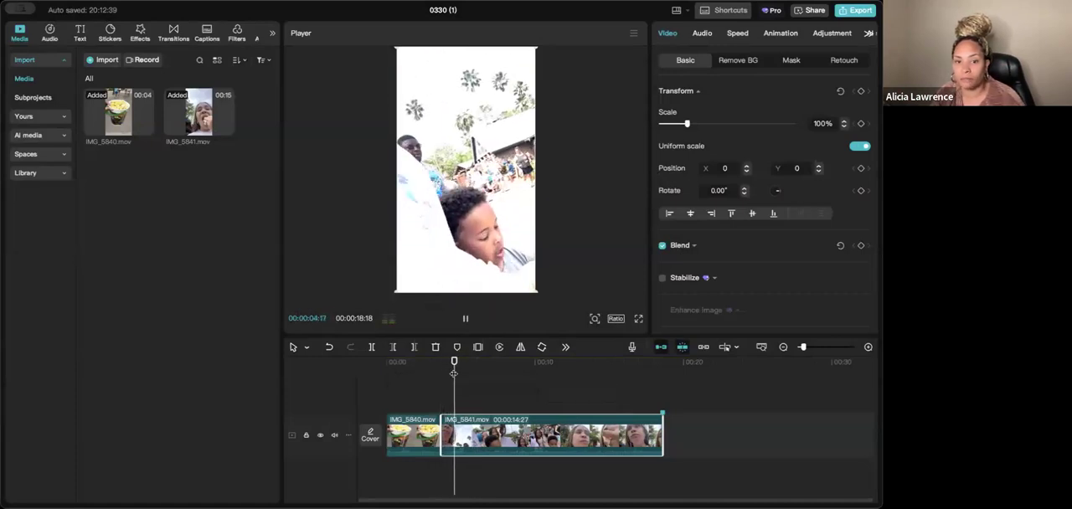
{"action": "left_click", "coordinate": [466, 319]}
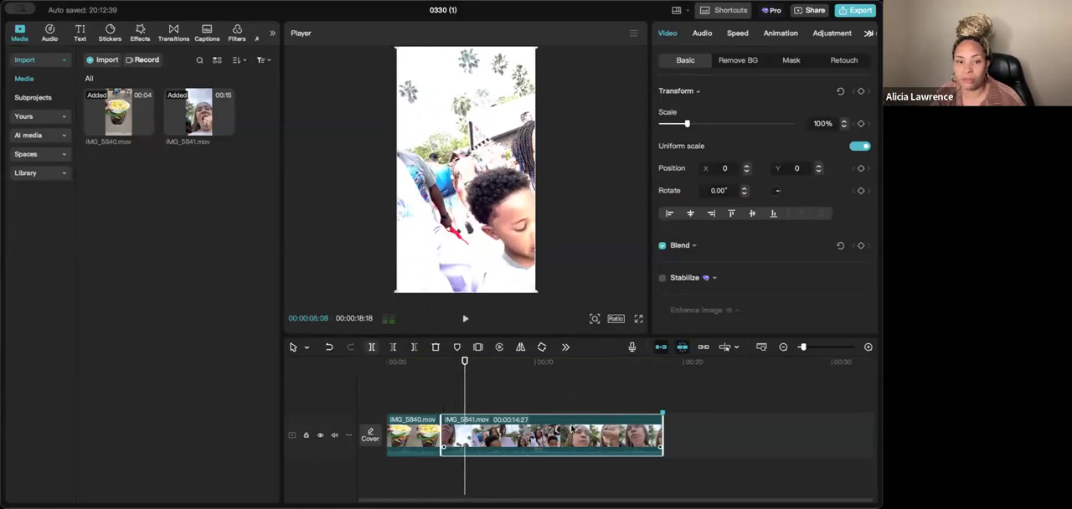
- Lower the reversed IMG_5841.mov clip's volume to -46.1 dB and play it back
{"action": "left_click", "coordinate": [710, 35]}
{"action": "left_click", "coordinate": [684, 123]}
{"action": "left_click", "coordinate": [465, 319]}
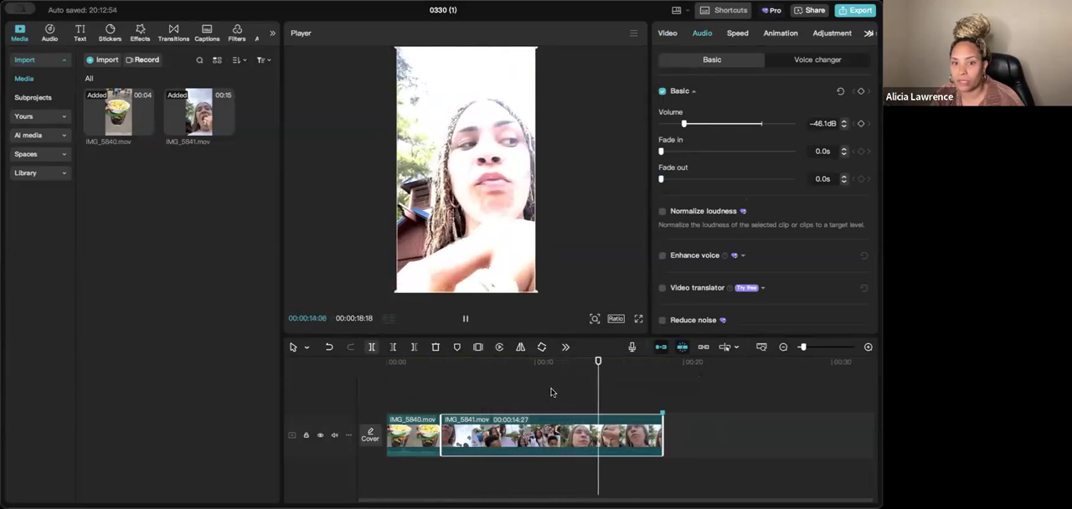
- Stop the playback and undo the volume reduction and the reversal of the IMG_5841.mov clip
{"action": "key", "text": "space"}
{"action": "left_click", "coordinate": [330, 347]}
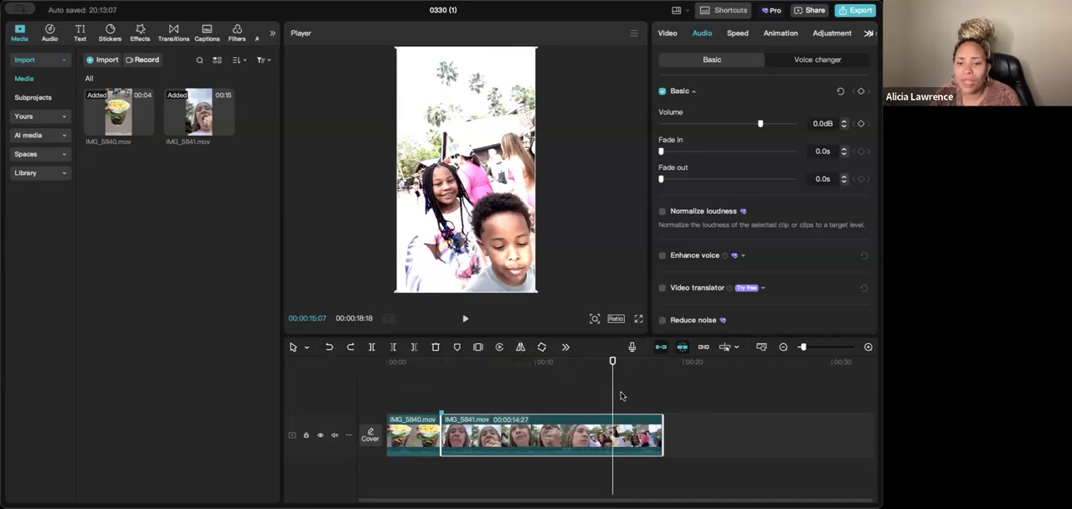
- Rotate the IMG_5841.mov clip in 90° increments through a full 360° turn, viewed at 00:00:14:03
{"action": "left_click", "coordinate": [595, 389]}
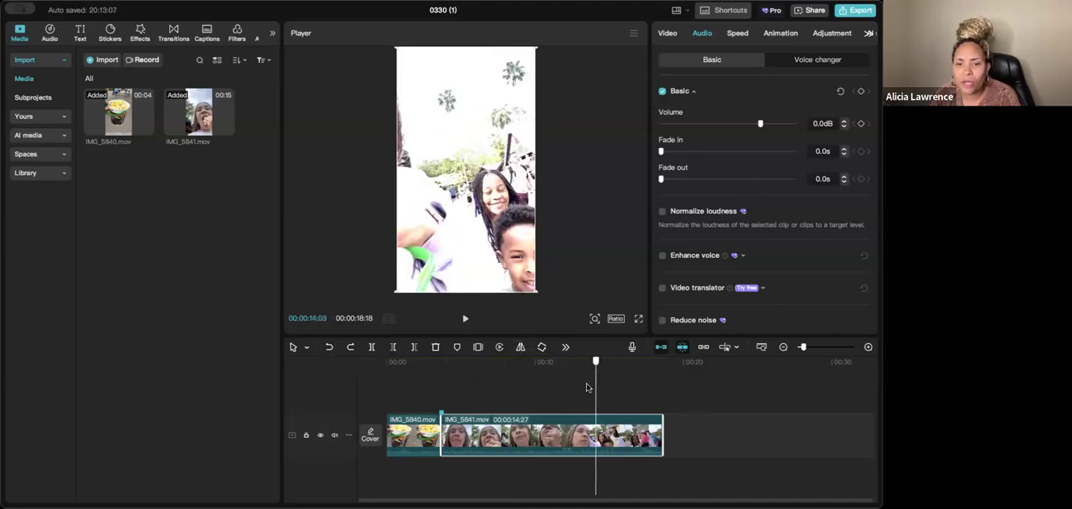
{"action": "left_click", "coordinate": [541, 348]}
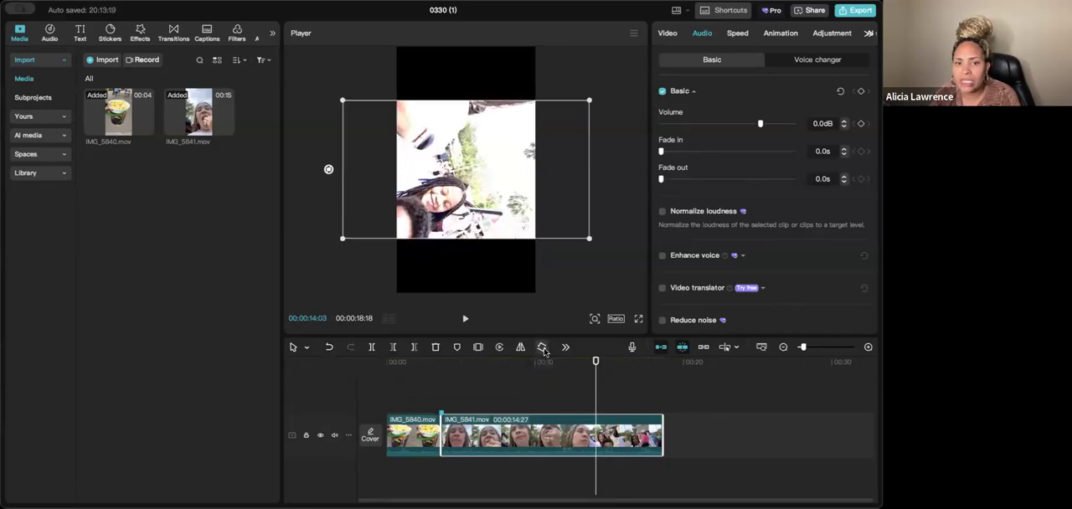
{"action": "left_click", "coordinate": [542, 348]}
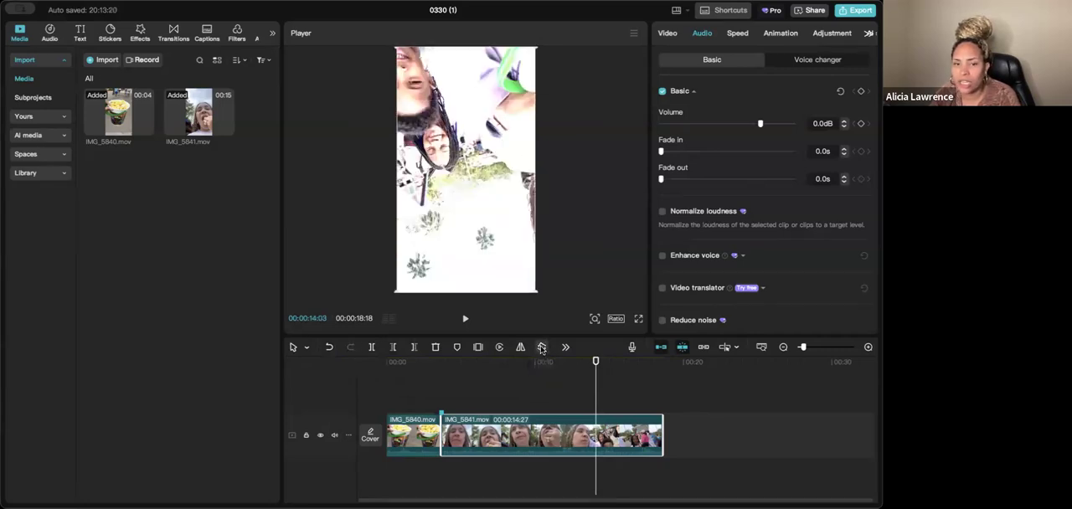
{"action": "left_click", "coordinate": [542, 347]}
{"action": "left_click", "coordinate": [542, 348]}
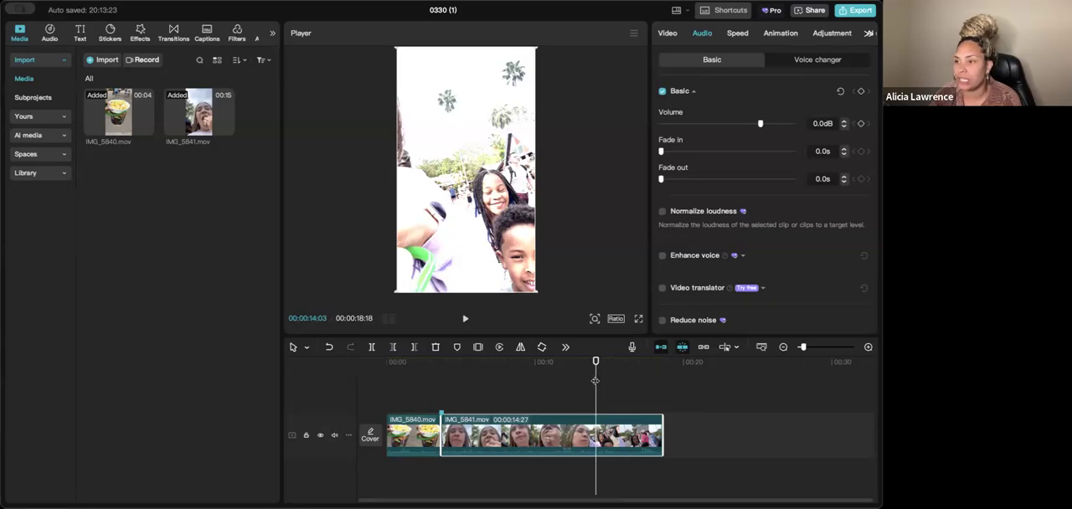
- Examine the basic video settings of the IMG_5840.mov clip near the start of the timeline, from Transform down to Canvas
{"action": "left_click_drag", "start_coordinate": [595, 381], "coordinate": [386, 381]}
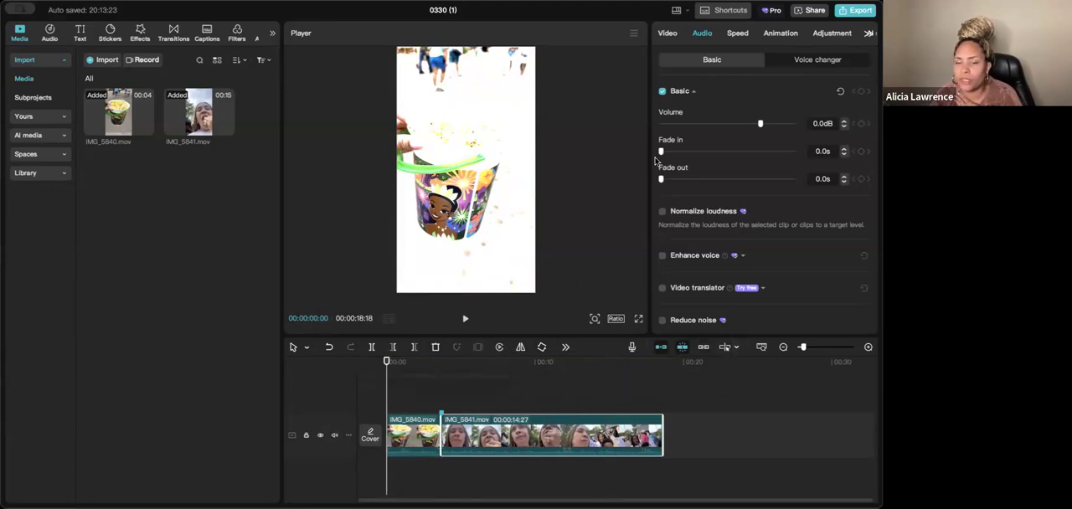
{"action": "left_click", "coordinate": [668, 35]}
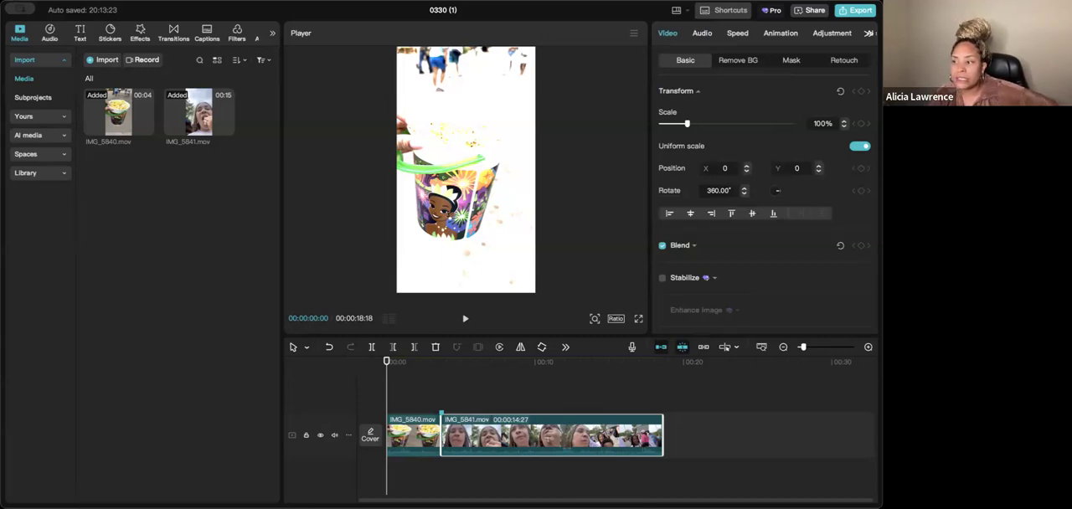
{"action": "left_click", "coordinate": [418, 427]}
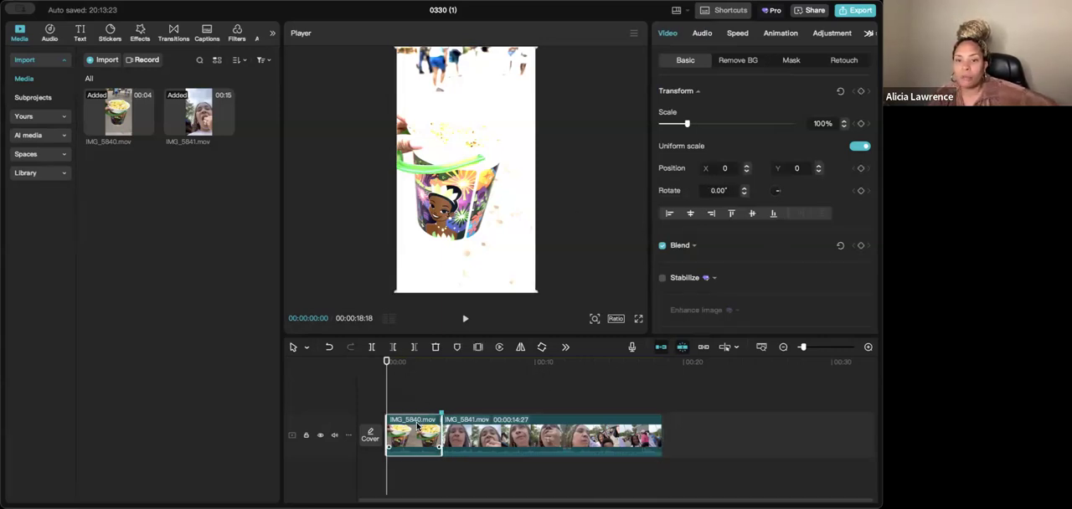
{"action": "left_click_drag", "start_coordinate": [392, 397], "coordinate": [393, 397]}
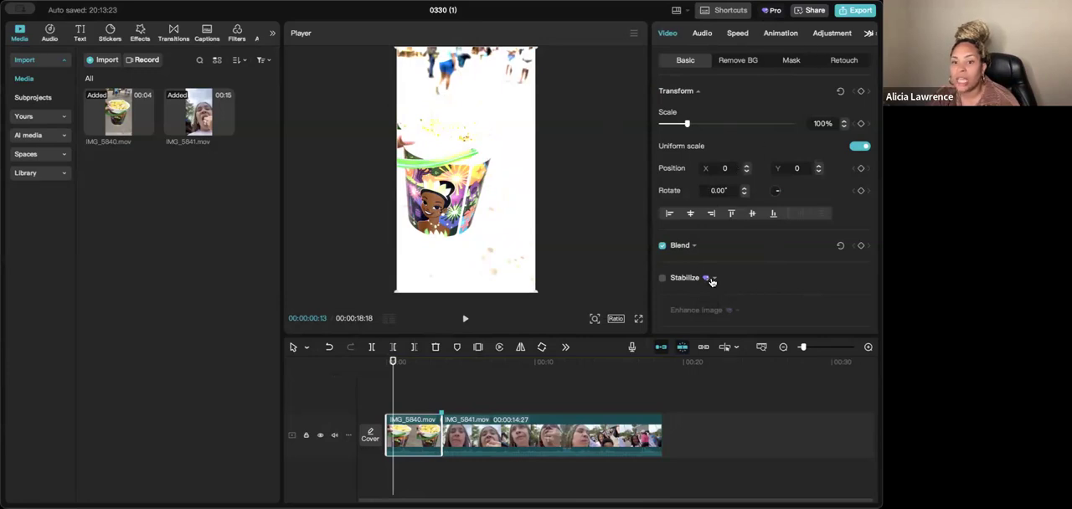
{"action": "scroll", "coordinate": [723, 281], "scroll_direction": "down", "scroll_amount": 5}
{"action": "scroll", "coordinate": [716, 171], "scroll_direction": "up", "scroll_amount": 5}
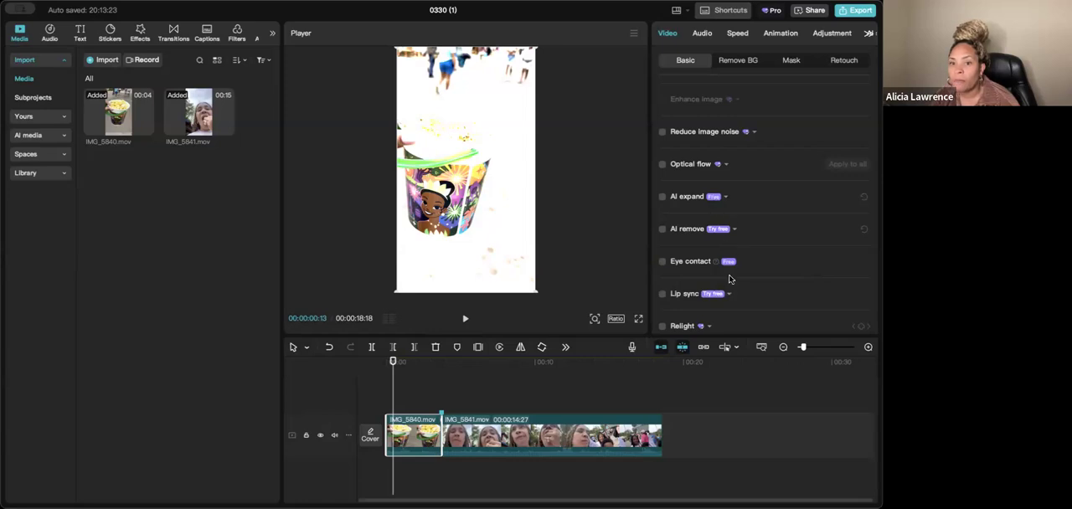
{"action": "scroll", "coordinate": [725, 282], "scroll_direction": "down", "scroll_amount": 4}
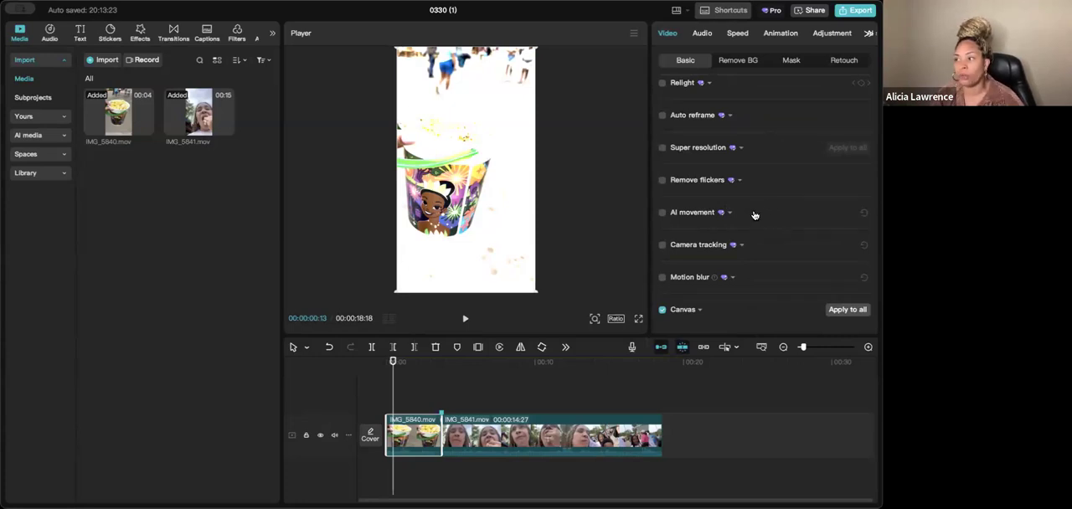
{"action": "scroll", "coordinate": [770, 151], "scroll_direction": "up", "scroll_amount": 10}
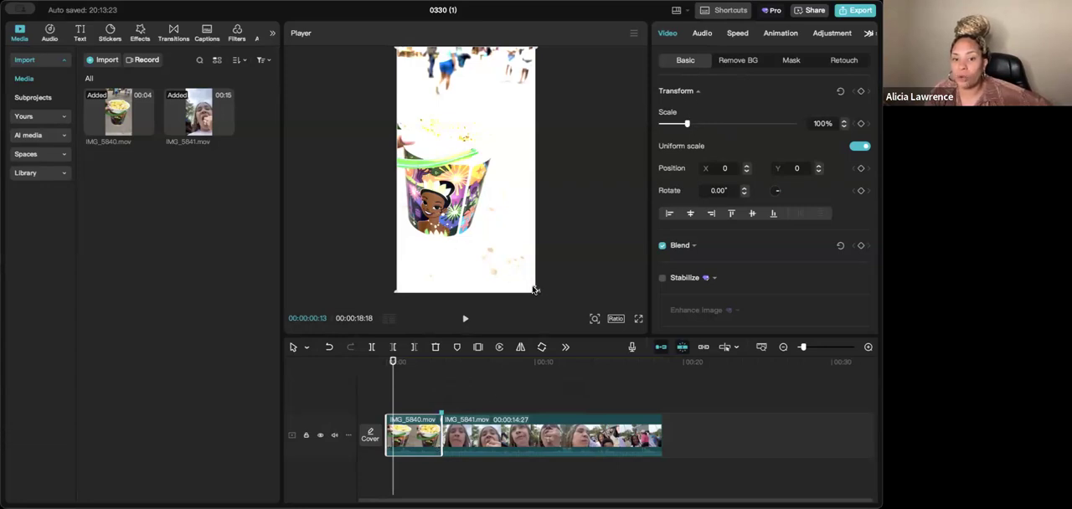
- Enlarge the IMG_5840.mov clip to 150%, shift it to position X 535, Y 0, and return the playhead to the start
{"action": "mouse_move", "coordinate": [535, 292]}
{"action": "left_mouse_down"}
{"action": "mouse_move", "coordinate": [569, 319]}
{"action": "mouse_move", "coordinate": [542, 291]}
{"action": "left_mouse_up"}
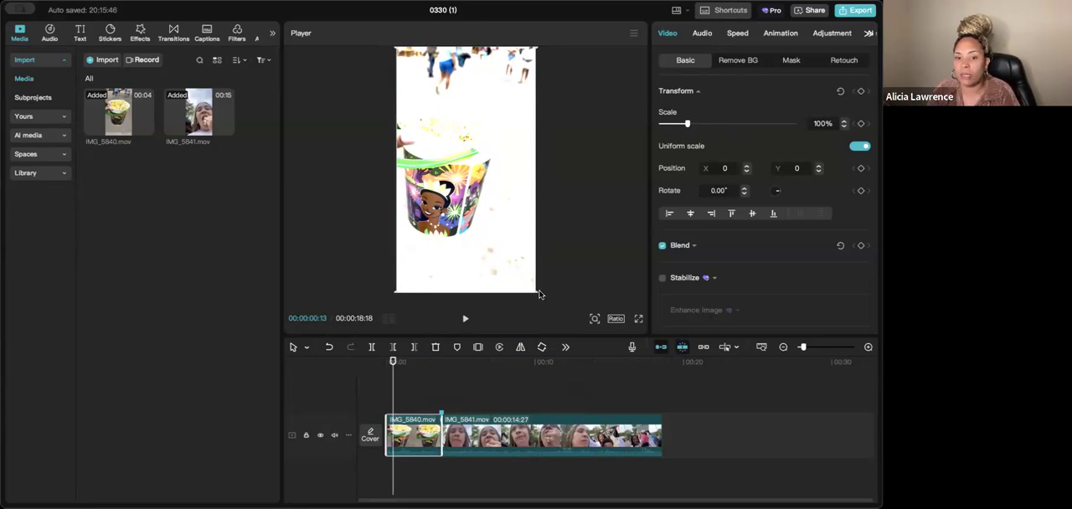
{"action": "left_click_drag", "start_coordinate": [537, 289], "coordinate": [577, 318]}
{"action": "left_click_drag", "start_coordinate": [505, 257], "coordinate": [479, 241]}
{"action": "mouse_move", "coordinate": [395, 385]}
{"action": "left_mouse_down"}
{"action": "mouse_move", "coordinate": [431, 389]}
{"action": "mouse_move", "coordinate": [386, 390]}
{"action": "left_mouse_up"}
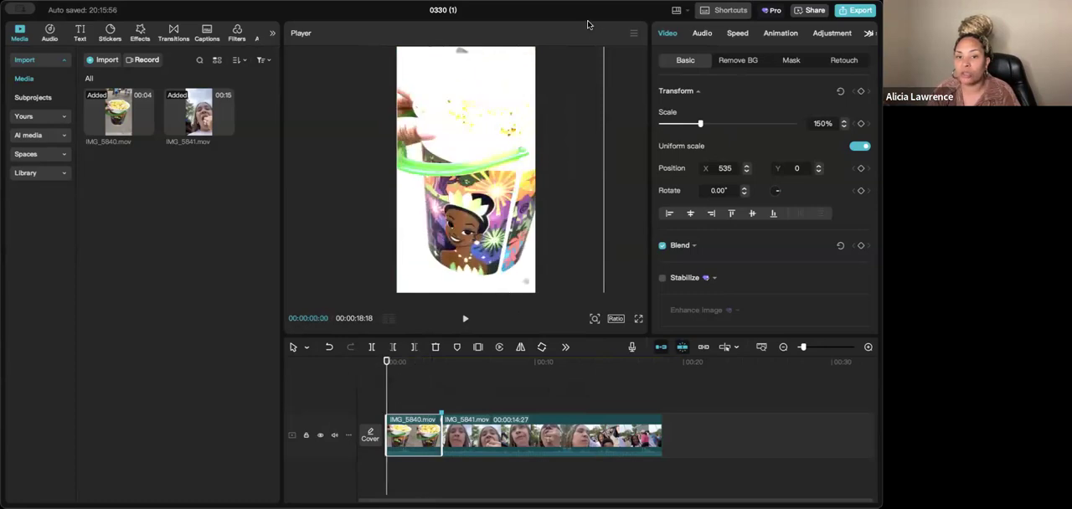
- Reduce the IMG_5840.mov clip to 116%, reposition it to X 171, Y -303, and deselect it
{"action": "left_click_drag", "start_coordinate": [505, 134], "coordinate": [467, 183]}
{"action": "mouse_move", "coordinate": [538, 58]}
{"action": "left_mouse_down"}
{"action": "mouse_move", "coordinate": [503, 107]}
{"action": "mouse_move", "coordinate": [536, 67]}
{"action": "left_mouse_up"}
{"action": "left_click", "coordinate": [573, 109]}
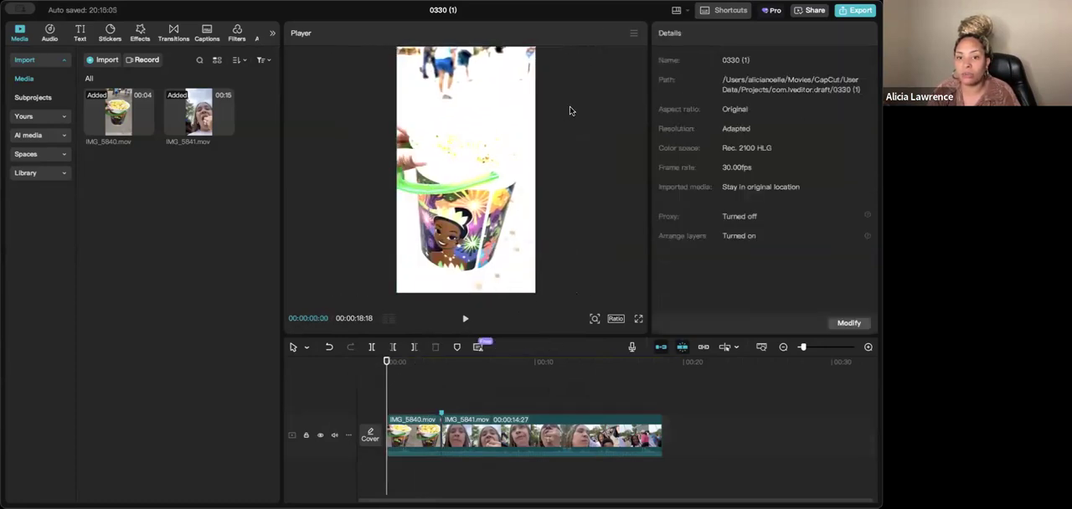
- Scale the IMG_5840.mov clip to 98% and move it to position X 26, Y -46
{"action": "left_click", "coordinate": [445, 426]}
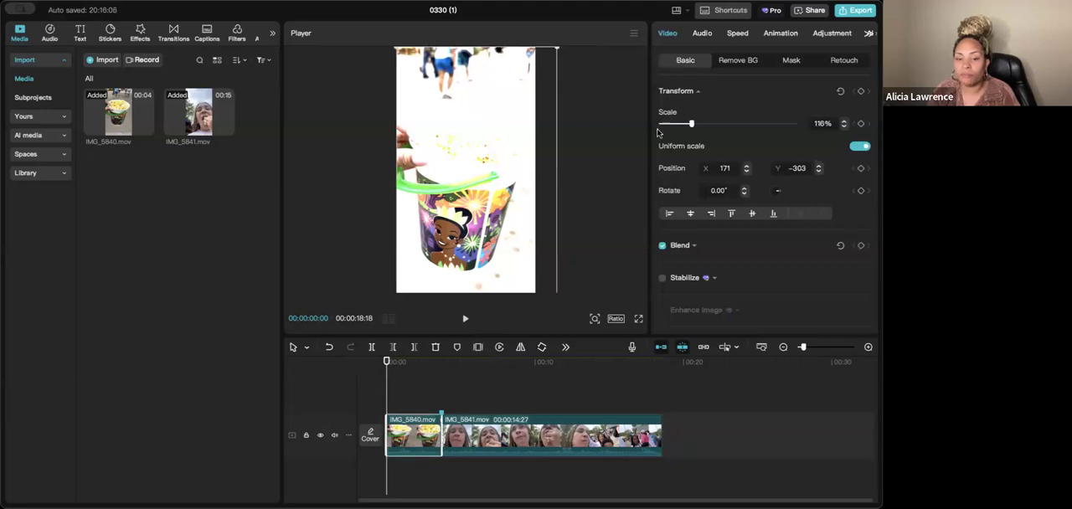
{"action": "mouse_move", "coordinate": [694, 125]}
{"action": "left_mouse_down"}
{"action": "mouse_move", "coordinate": [710, 125]}
{"action": "mouse_move", "coordinate": [686, 129]}
{"action": "left_mouse_up"}
{"action": "left_click_drag", "start_coordinate": [500, 163], "coordinate": [490, 146]}
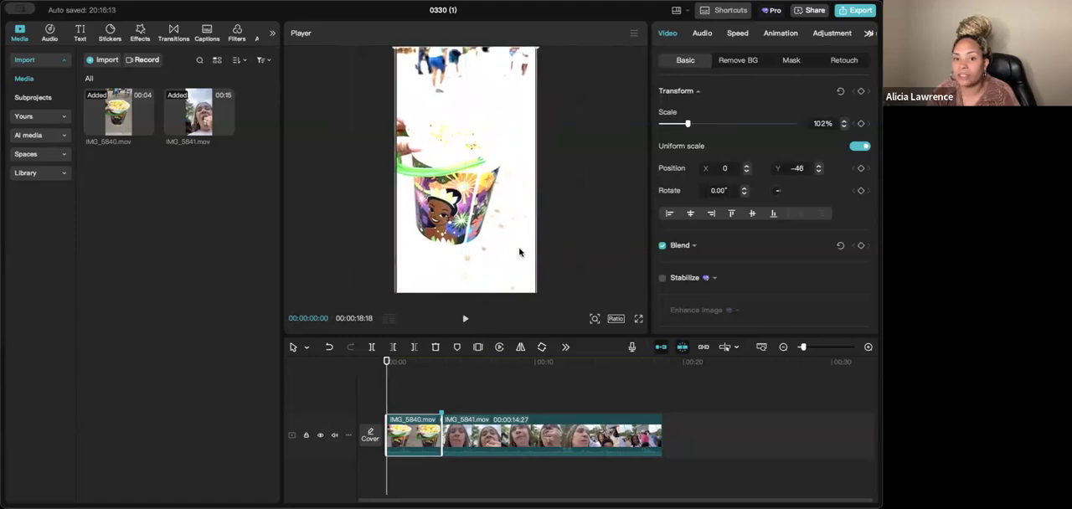
{"action": "left_click_drag", "start_coordinate": [508, 229], "coordinate": [509, 221]}
{"action": "left_click_drag", "start_coordinate": [688, 124], "coordinate": [687, 124]}
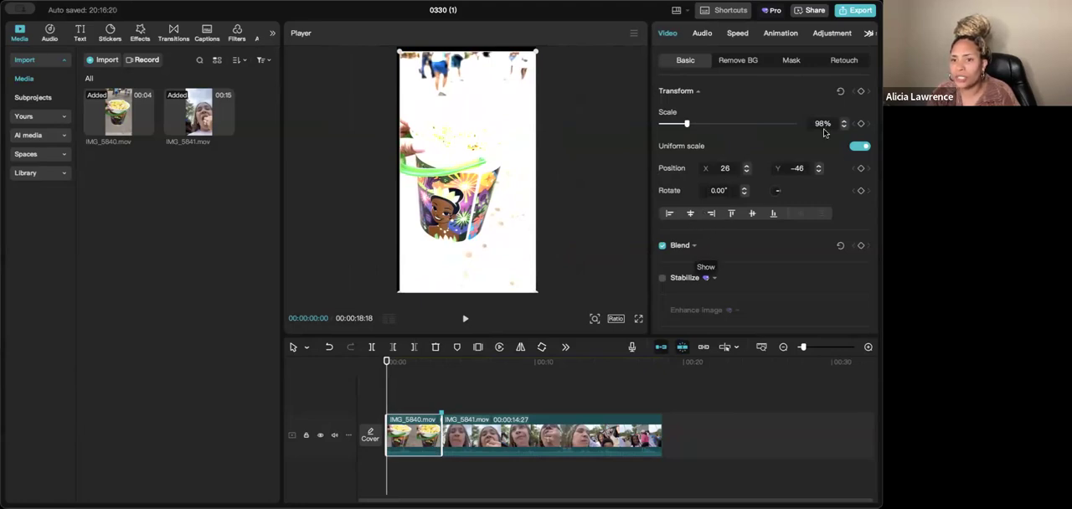
- Turn on automatic background removal for the IMG_5840.mov clip and paint over the popcorn bucket with the size 20 custom-removal smart brush
{"action": "left_click", "coordinate": [740, 66]}
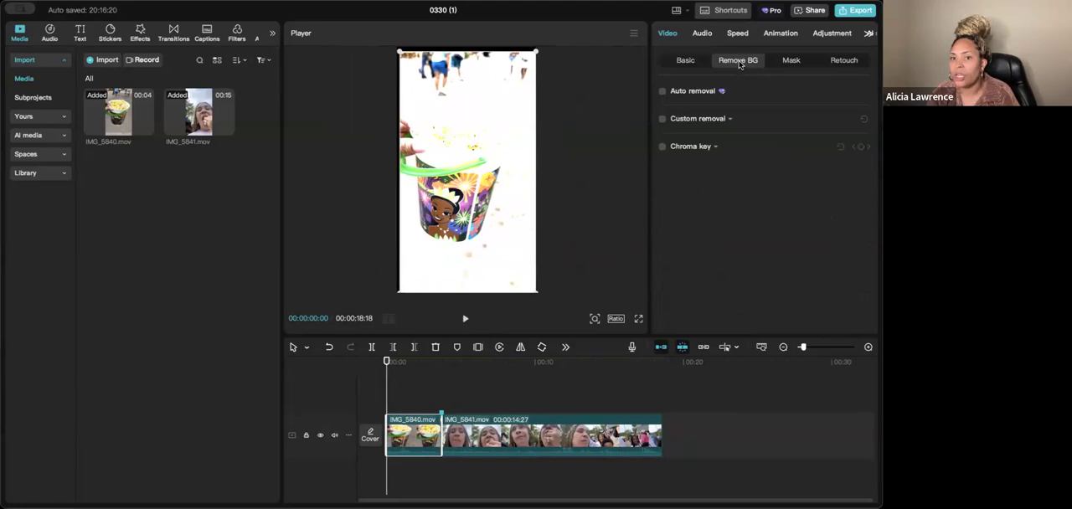
{"action": "left_click", "coordinate": [661, 91]}
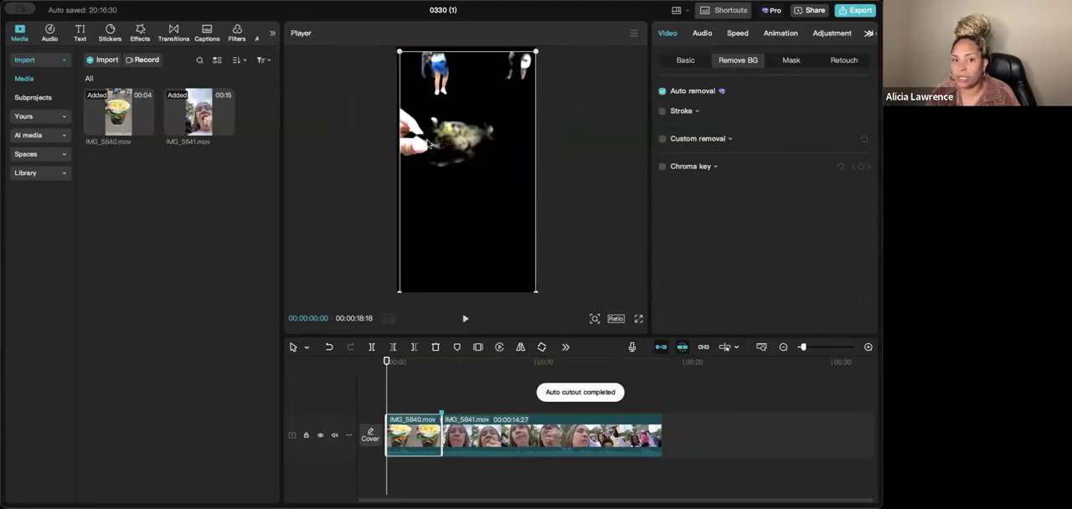
{"action": "left_click", "coordinate": [662, 143]}
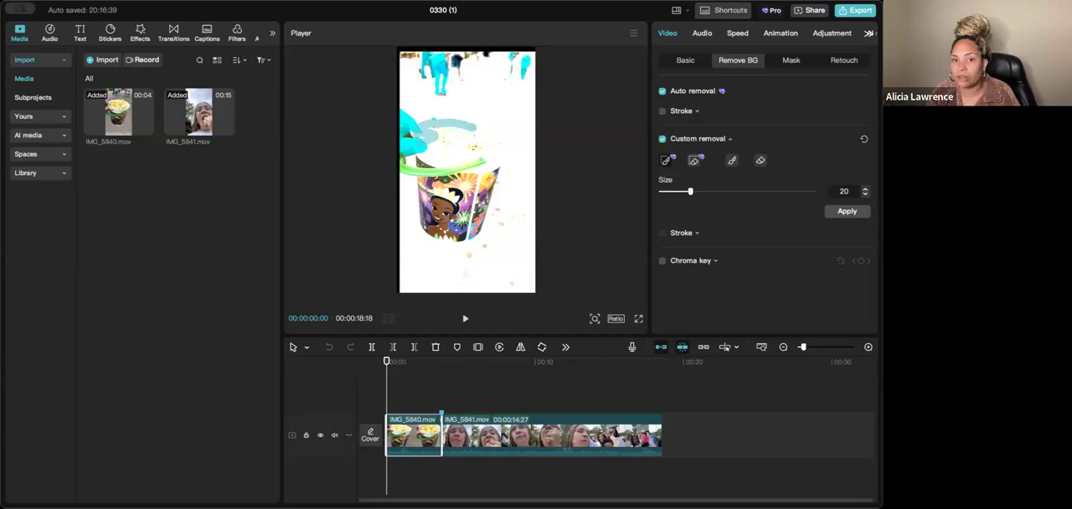
{"action": "left_click_drag", "start_coordinate": [503, 151], "coordinate": [471, 156]}
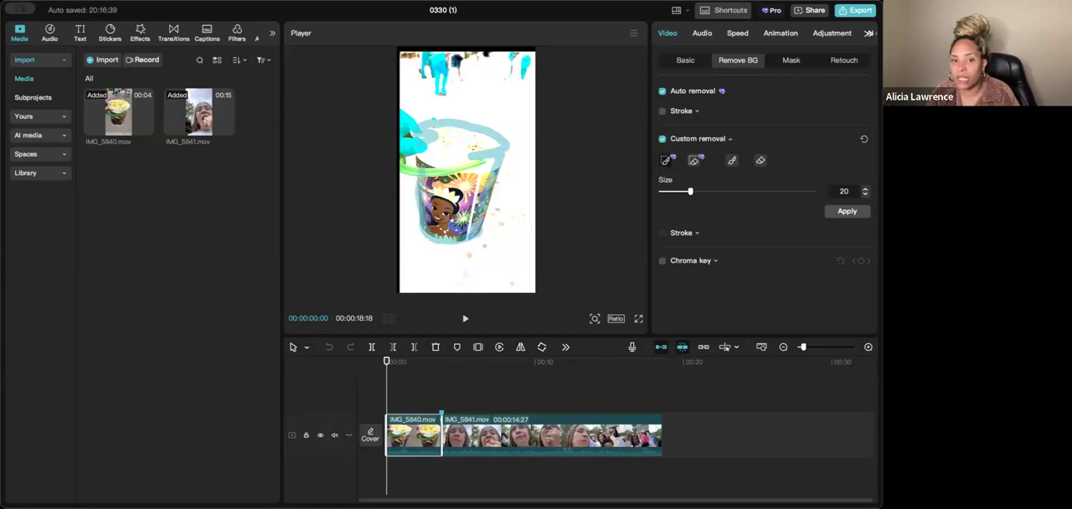
{"action": "mouse_move", "coordinate": [431, 145]}
{"action": "left_mouse_down"}
{"action": "mouse_move", "coordinate": [442, 148]}
{"action": "mouse_move", "coordinate": [441, 134]}
{"action": "mouse_move", "coordinate": [438, 225]}
{"action": "mouse_move", "coordinate": [467, 220]}
{"action": "mouse_move", "coordinate": [459, 183]}
{"action": "mouse_move", "coordinate": [438, 188]}
{"action": "mouse_move", "coordinate": [460, 221]}
{"action": "mouse_move", "coordinate": [488, 159]}
{"action": "mouse_move", "coordinate": [483, 167]}
{"action": "left_mouse_up"}
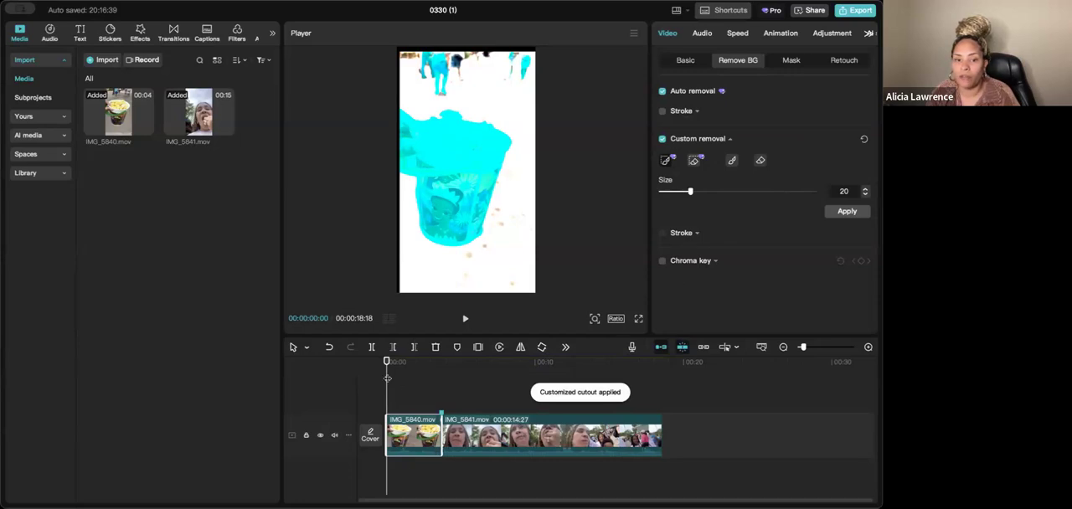
- Play the brushed cutout selection to 00:00:00:17 and apply the custom removal
{"action": "key", "text": "space"}
{"action": "key", "text": "space"}
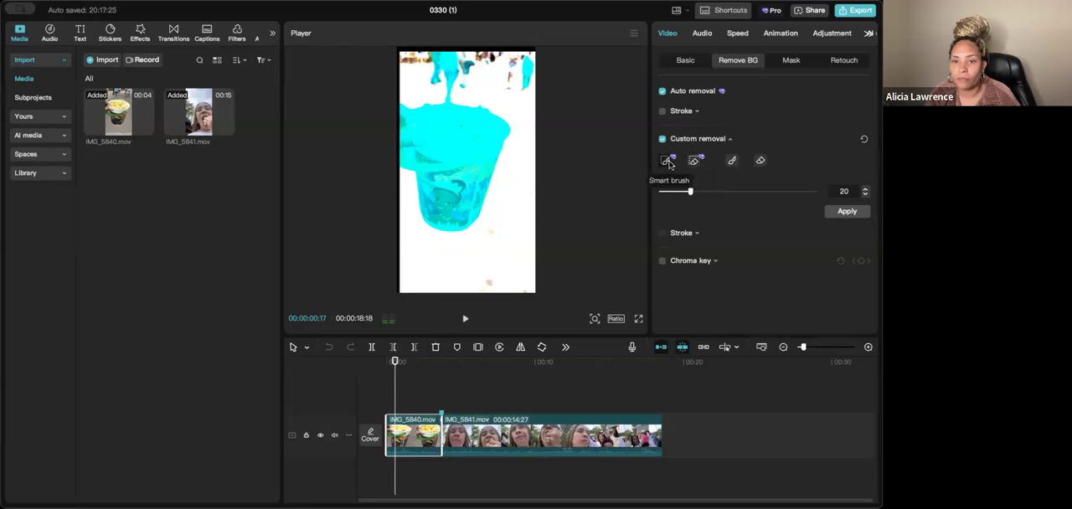
{"action": "left_click", "coordinate": [846, 211]}
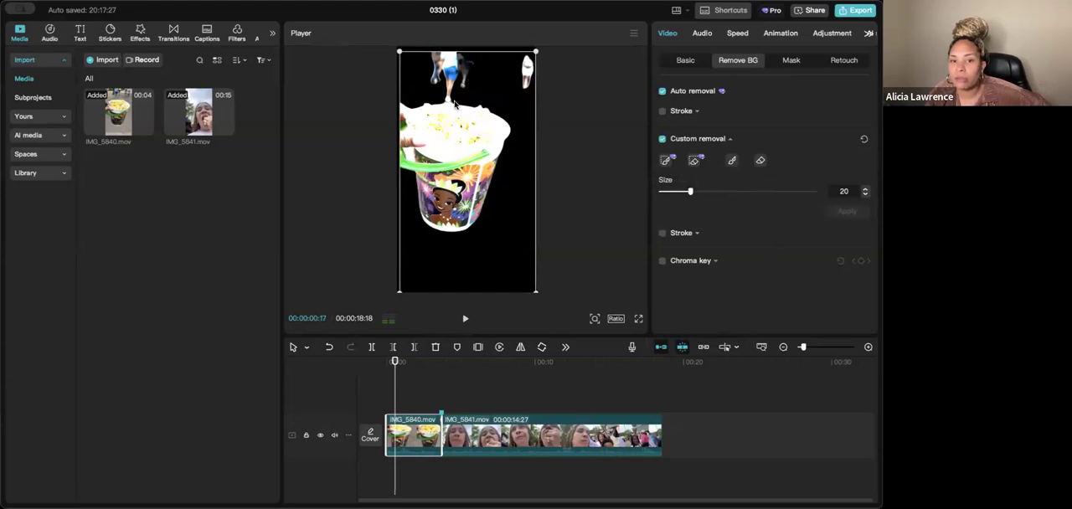
- Preview the popcorn bucket cutout up to 00:00:03:00 and undo the last background-removal change
{"action": "left_click", "coordinate": [465, 321]}
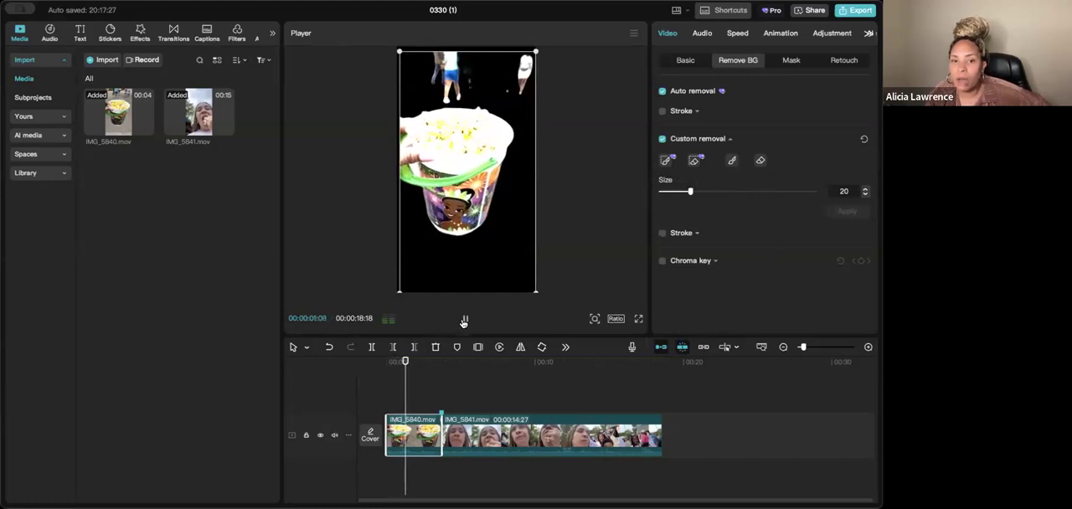
{"action": "left_click", "coordinate": [463, 322]}
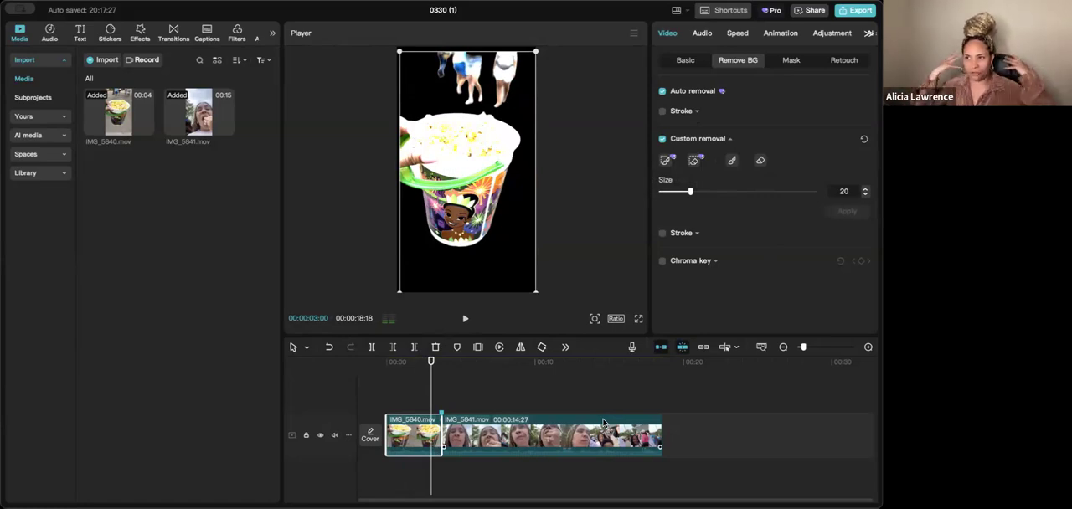
{"action": "left_click", "coordinate": [329, 348]}
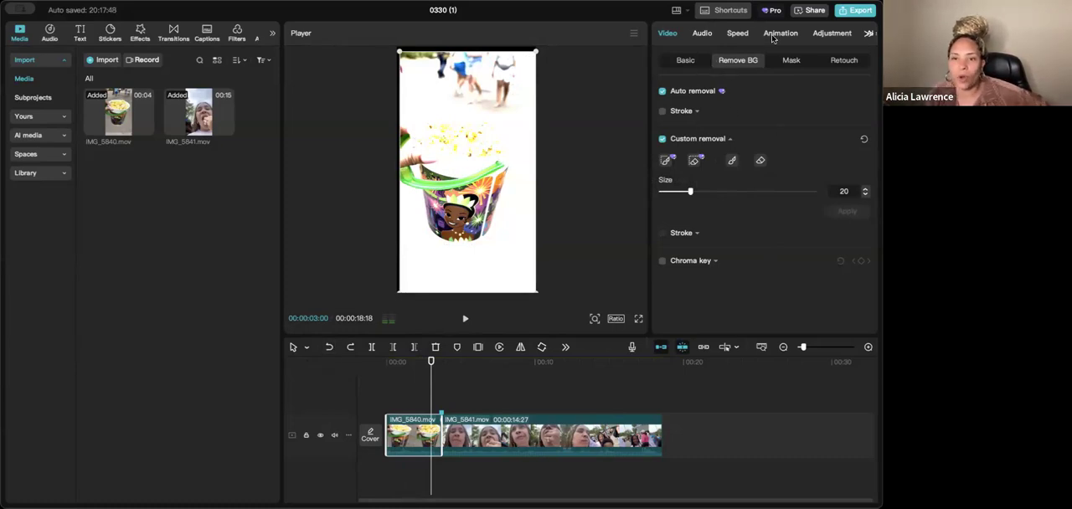
- Open the IMG_5840.mov clip's audio settings and play its opening from 00:00:00:00 to 00:00:01:14 to hear its sound
{"action": "left_click", "coordinate": [702, 33]}
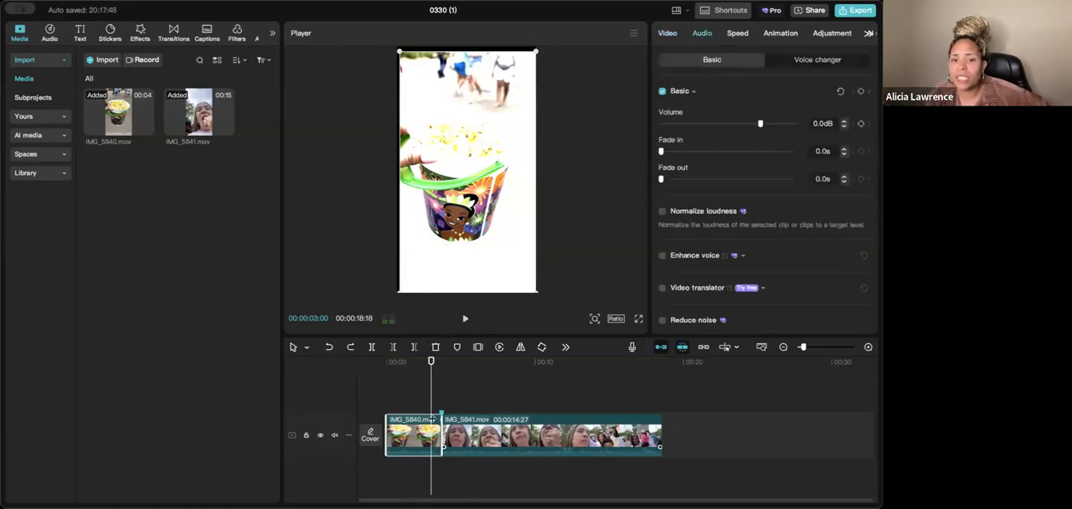
{"action": "left_click", "coordinate": [389, 399]}
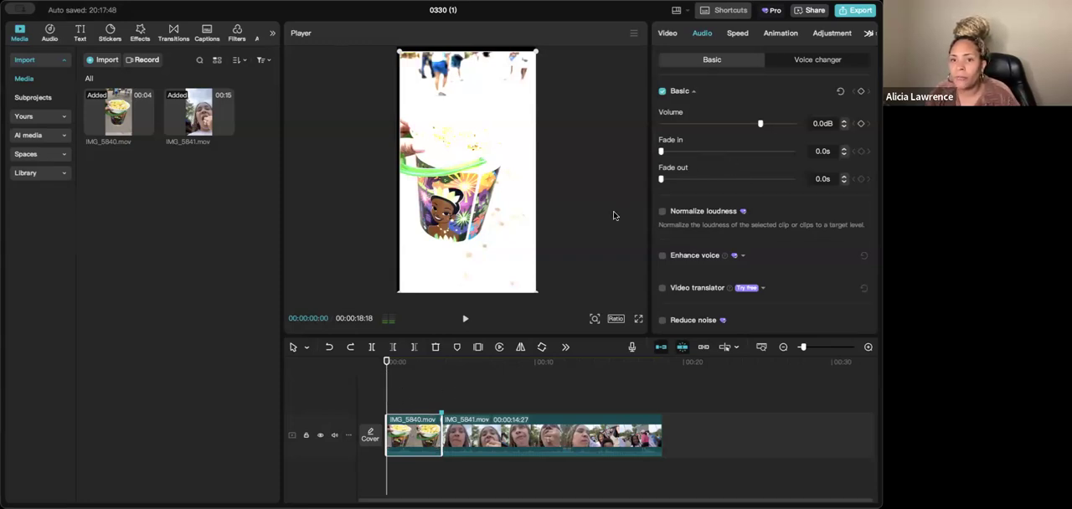
{"action": "key", "text": "space"}
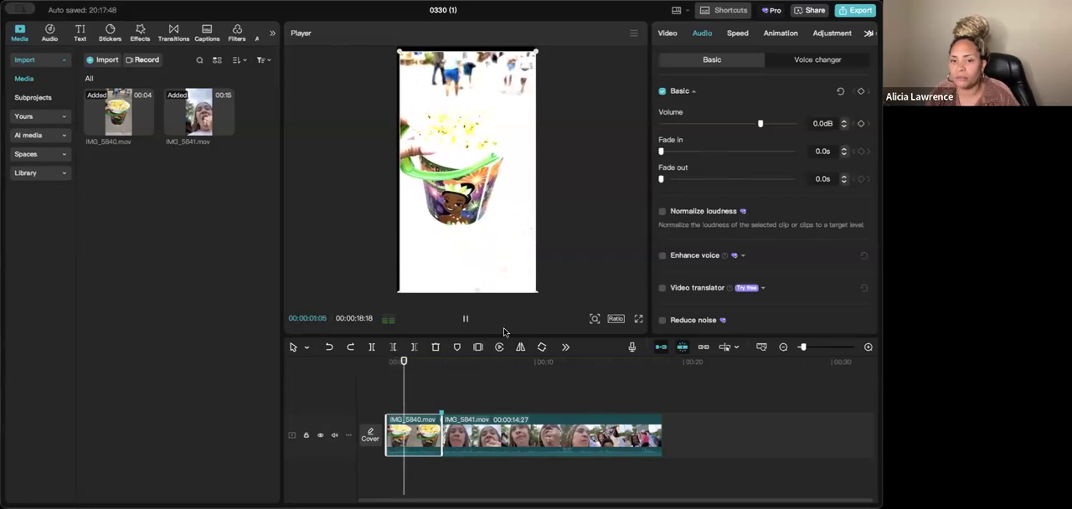
{"action": "key", "text": "space"}
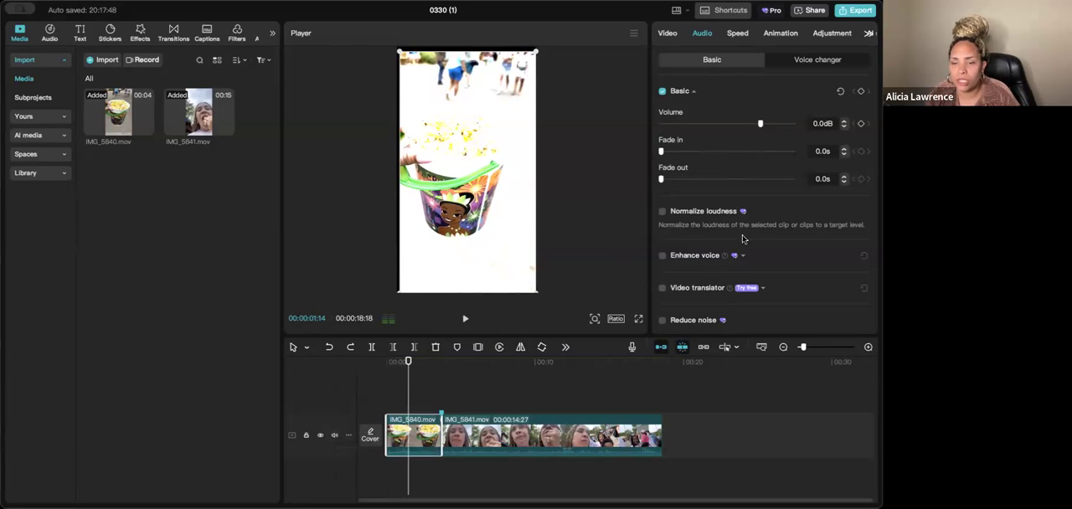
- Lower the IMG_5840.mov clip's volume to -55.1 dB and mute the main video track
{"action": "left_click_drag", "start_coordinate": [760, 124], "coordinate": [669, 124]}
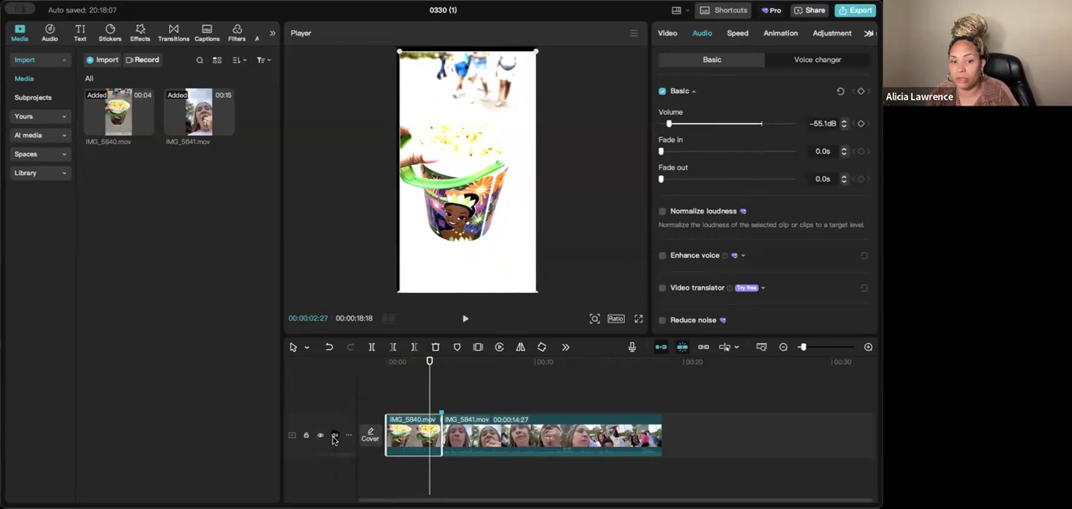
{"action": "left_click", "coordinate": [334, 437]}
- Return to the start of the timeline and turn off custom and automatic background removal for the IMG_5840.mov clip
{"action": "left_click_drag", "start_coordinate": [427, 387], "coordinate": [378, 390]}
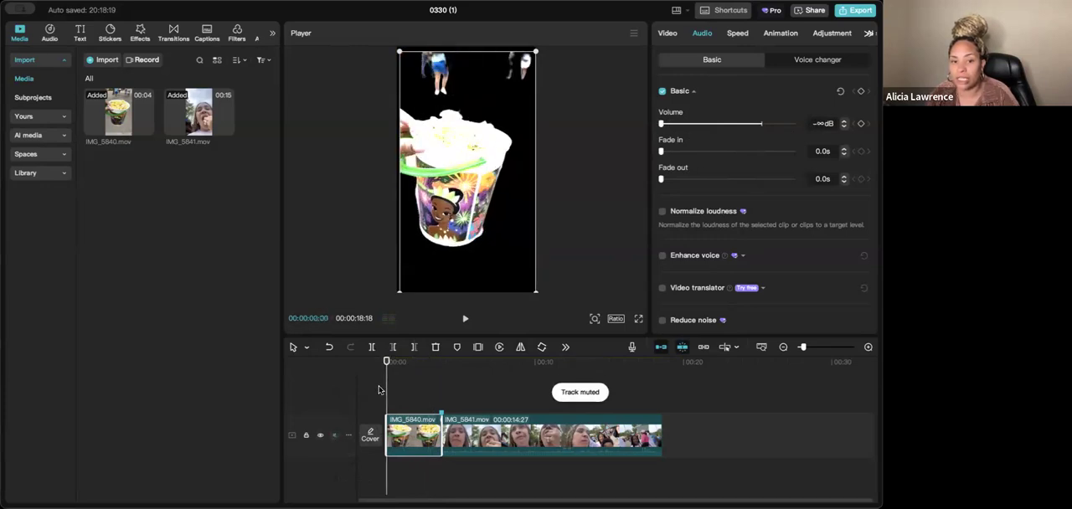
{"action": "left_click", "coordinate": [670, 35]}
{"action": "left_click", "coordinate": [661, 139]}
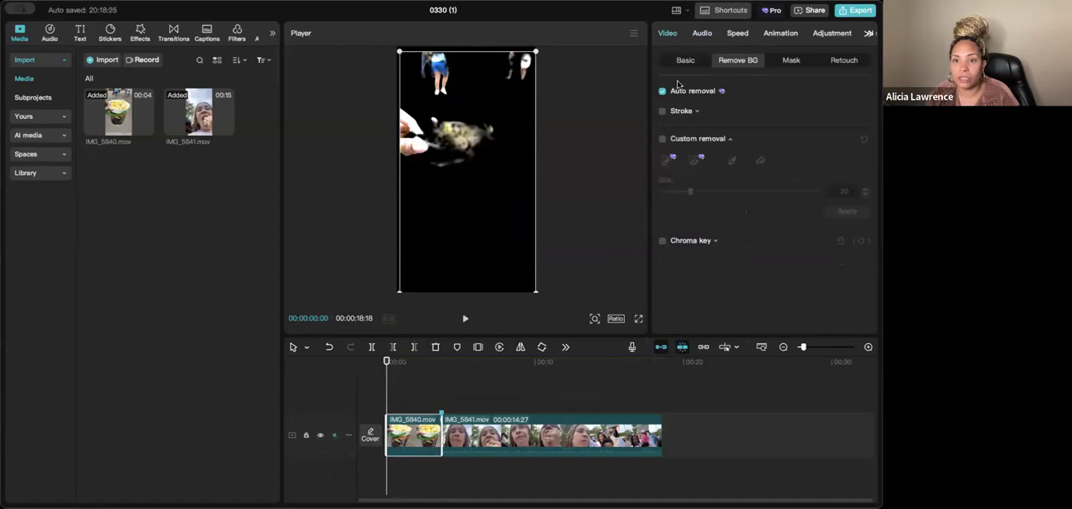
{"action": "left_click", "coordinate": [662, 91]}
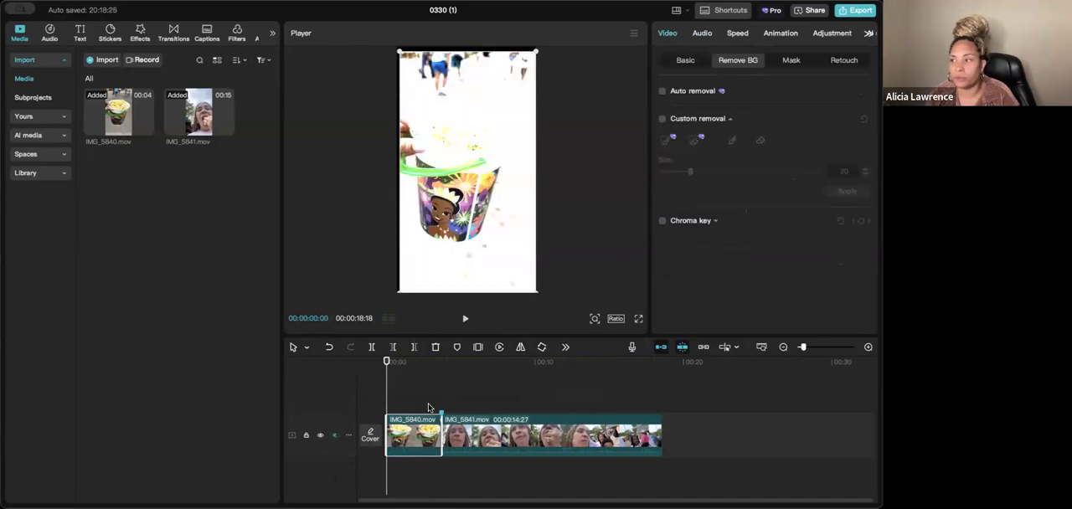
- Play the timeline from the start to 00:00:05:13 and set the IMG_5841.mov clip's standard speed to 5.00x
{"action": "key", "text": "space"}
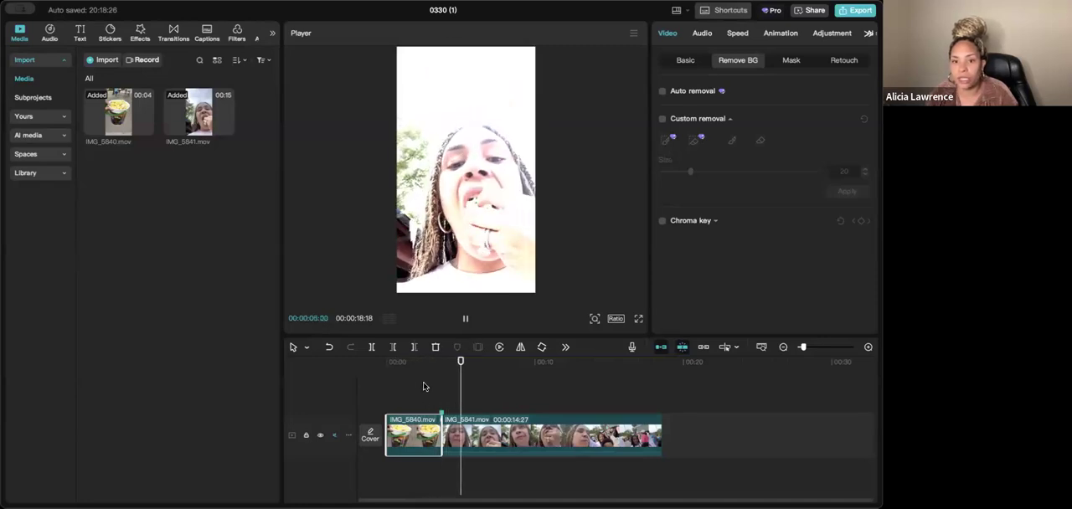
{"action": "key", "text": "space"}
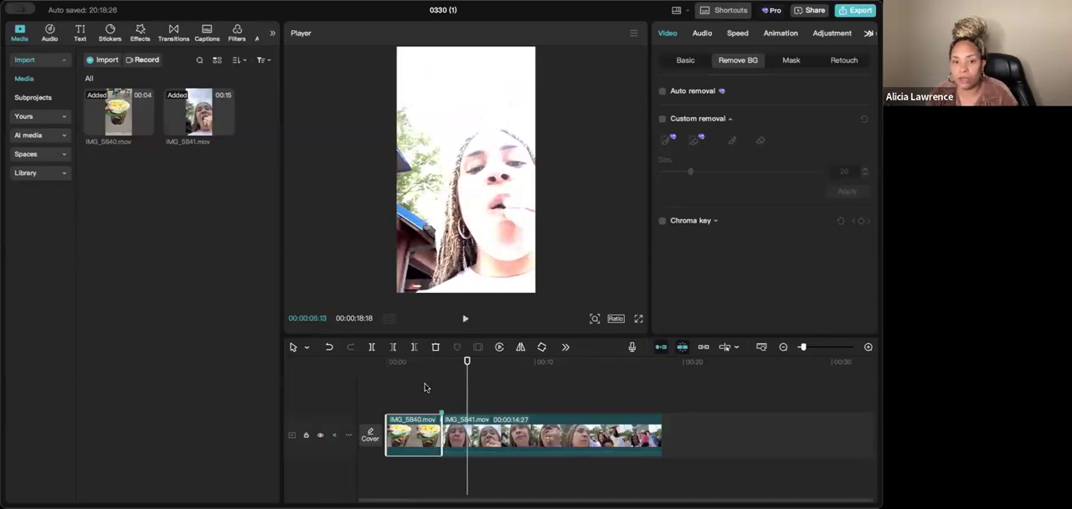
{"action": "left_click", "coordinate": [738, 33]}
{"action": "left_click", "coordinate": [537, 447]}
{"action": "left_click_drag", "start_coordinate": [503, 391], "coordinate": [464, 407]}
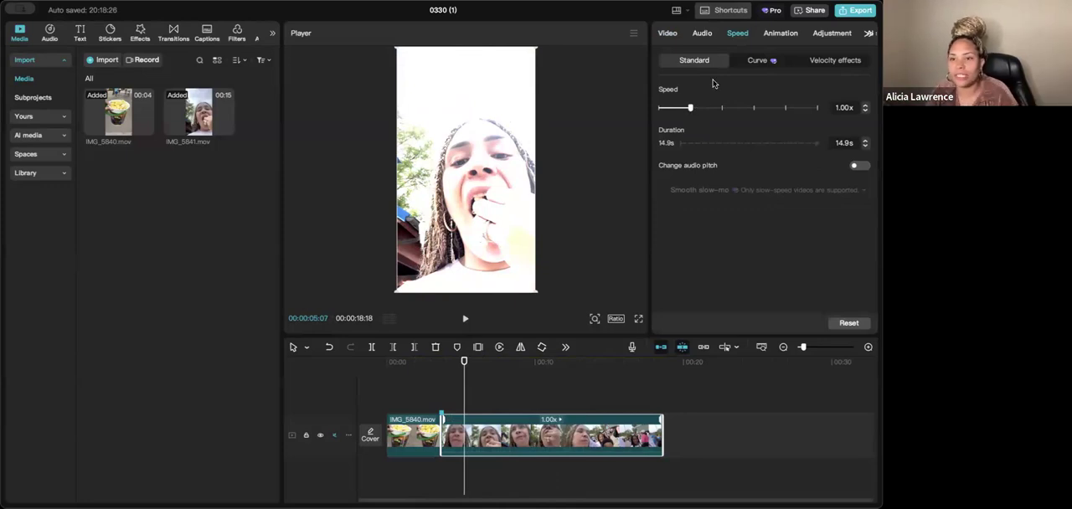
{"action": "left_click_drag", "start_coordinate": [693, 110], "coordinate": [754, 113]}
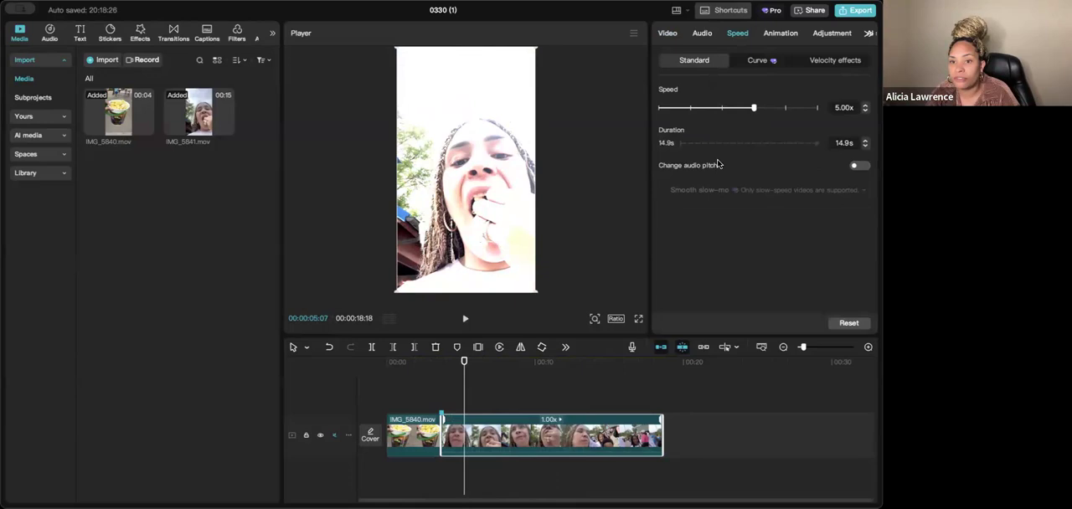
- Preview the IMG_5841.mov clip from its beginning at the faster speed and slow it down to 0.59x
{"action": "left_click_drag", "start_coordinate": [465, 383], "coordinate": [443, 386]}
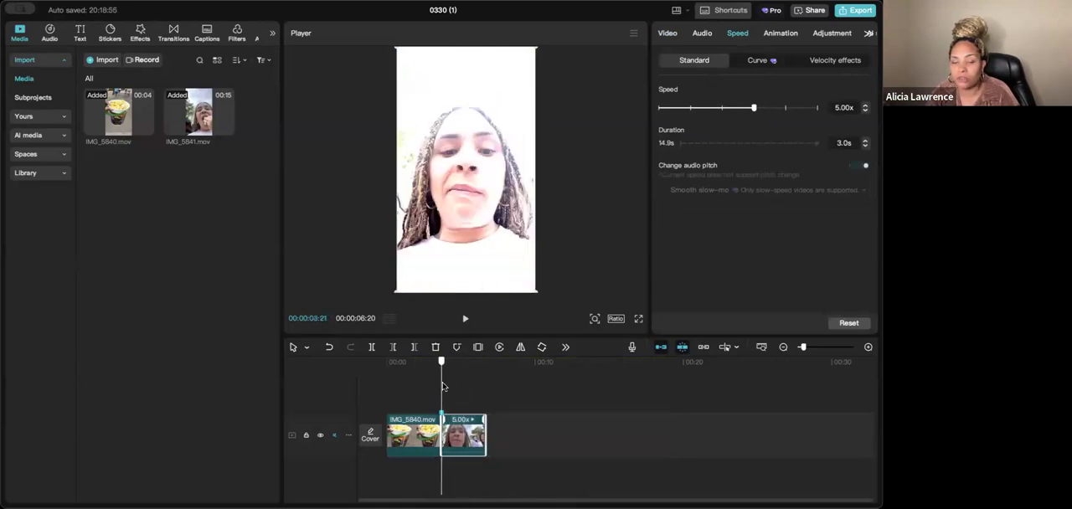
{"action": "key", "text": "space"}
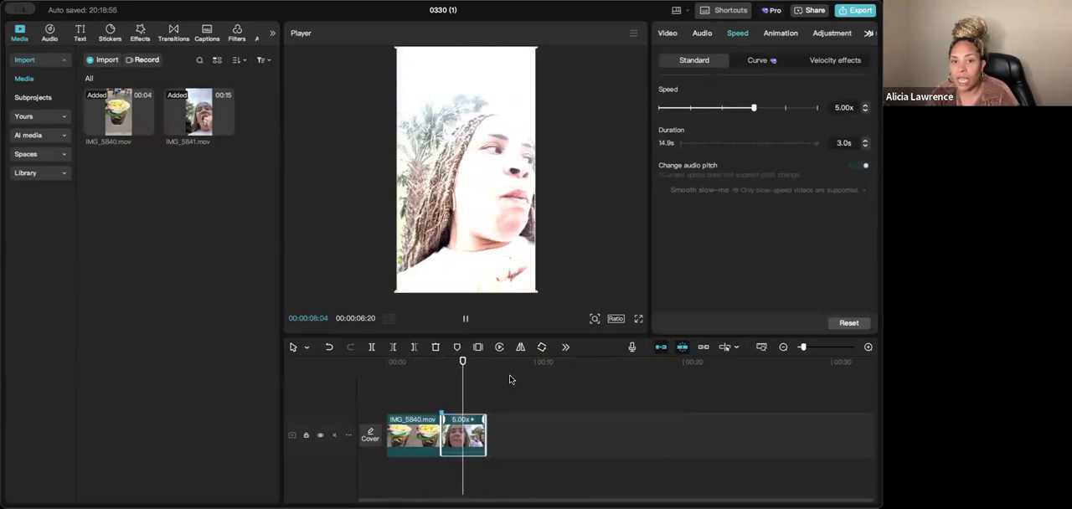
{"action": "key", "text": "space"}
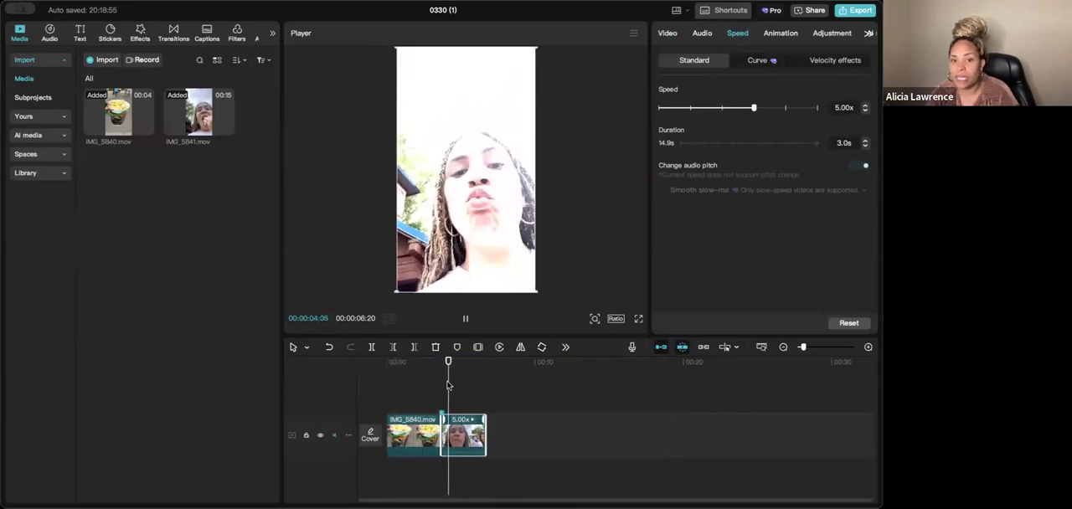
{"action": "key", "text": "space"}
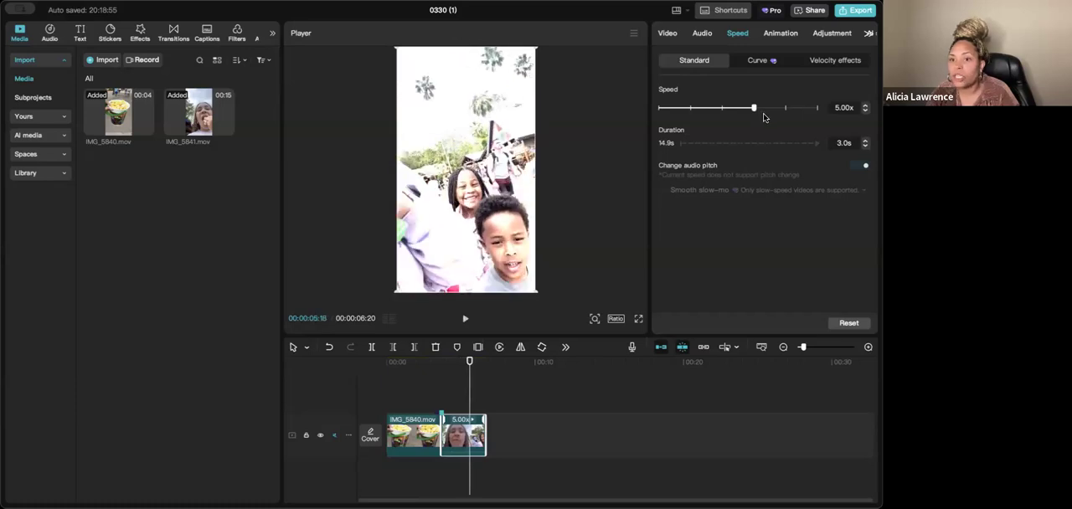
{"action": "left_click_drag", "start_coordinate": [753, 109], "coordinate": [675, 118]}
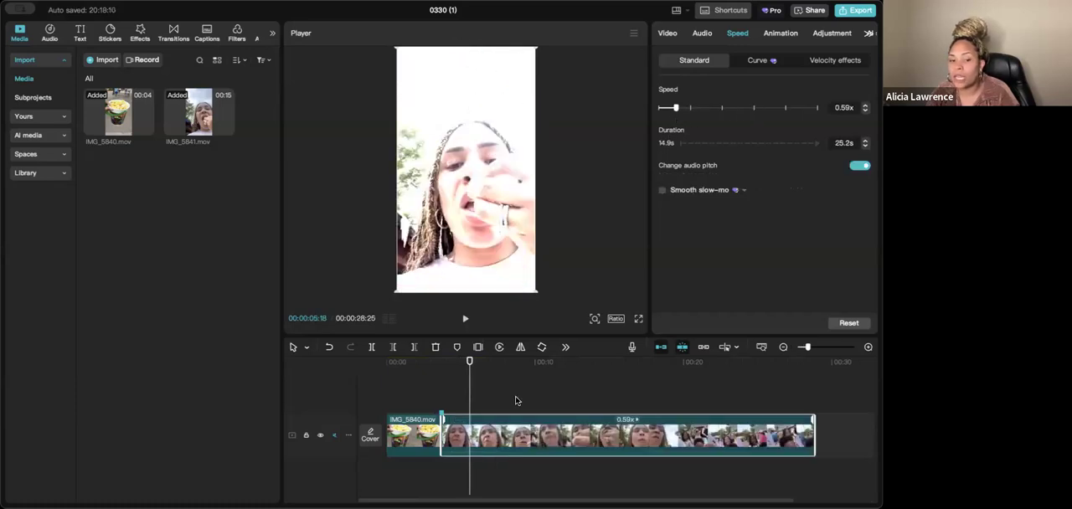
- Delete the IMG_5841.mov clip from the timeline
{"action": "left_click", "coordinate": [410, 437]}
{"action": "left_click_drag", "start_coordinate": [471, 395], "coordinate": [433, 394]}
{"action": "left_click", "coordinate": [496, 430]}
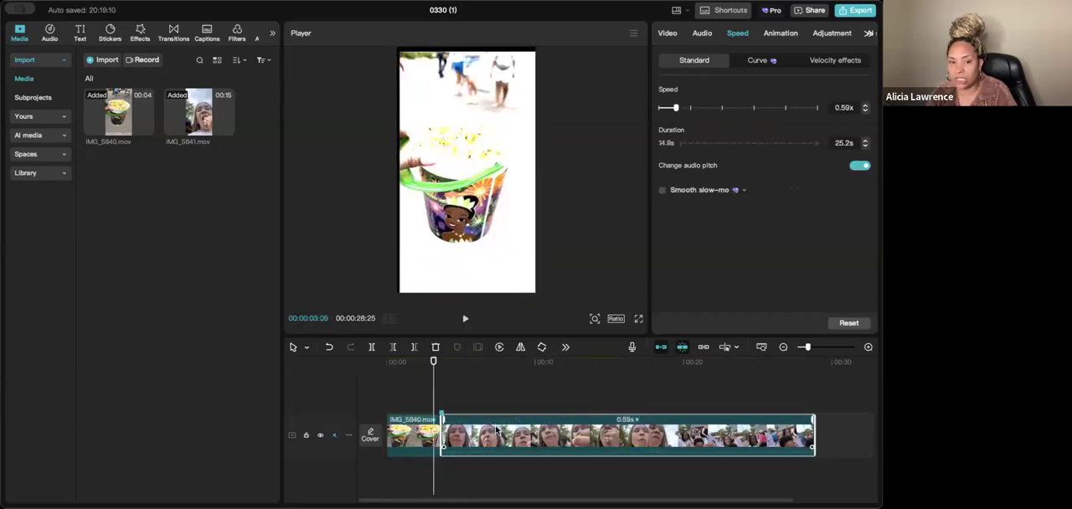
{"action": "key", "text": "Delete"}
- Set the IMG_5840.mov clip's standard speed to 0.67x
{"action": "left_click", "coordinate": [407, 429]}
{"action": "key", "text": "space"}
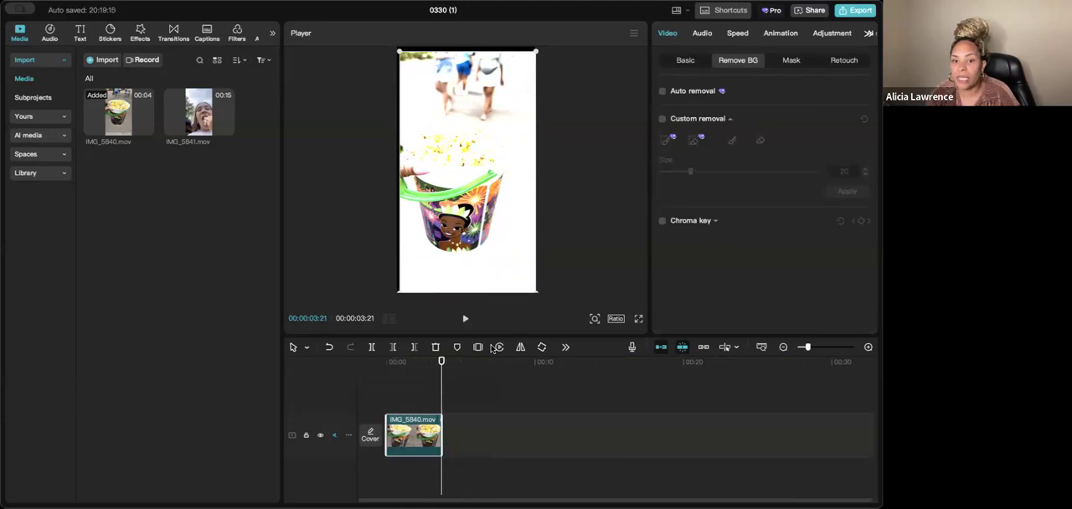
{"action": "left_click_drag", "start_coordinate": [441, 366], "coordinate": [431, 365]}
{"action": "left_click", "coordinate": [737, 34]}
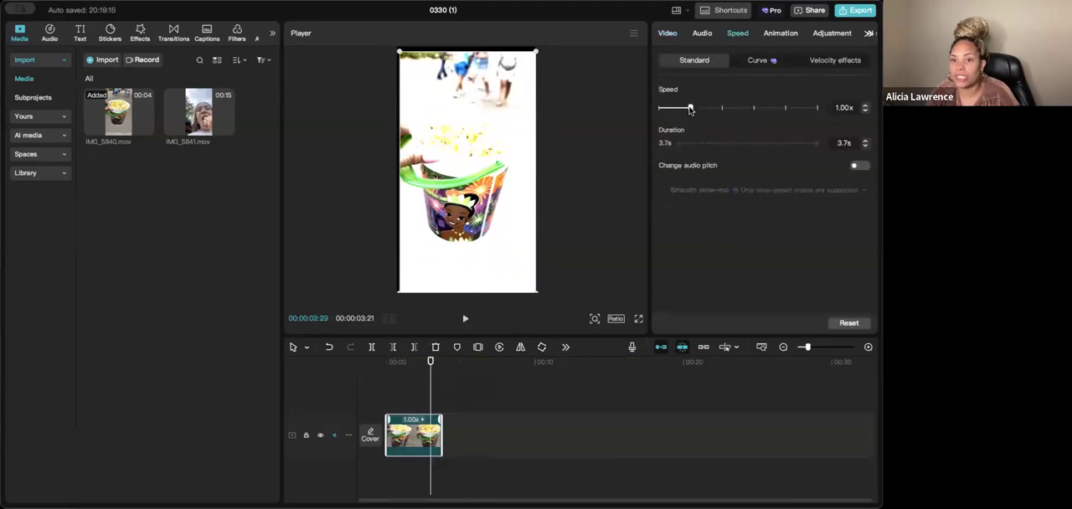
{"action": "left_click_drag", "start_coordinate": [684, 109], "coordinate": [678, 109]}
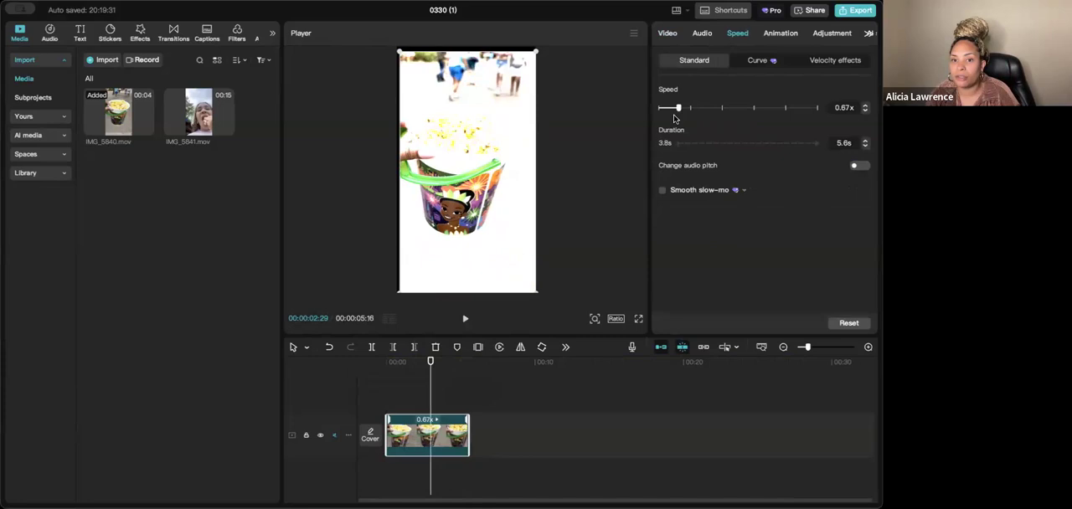
- Play the slowed IMG_5840.mov clip from near its start to its end
{"action": "left_click_drag", "start_coordinate": [432, 384], "coordinate": [383, 387]}
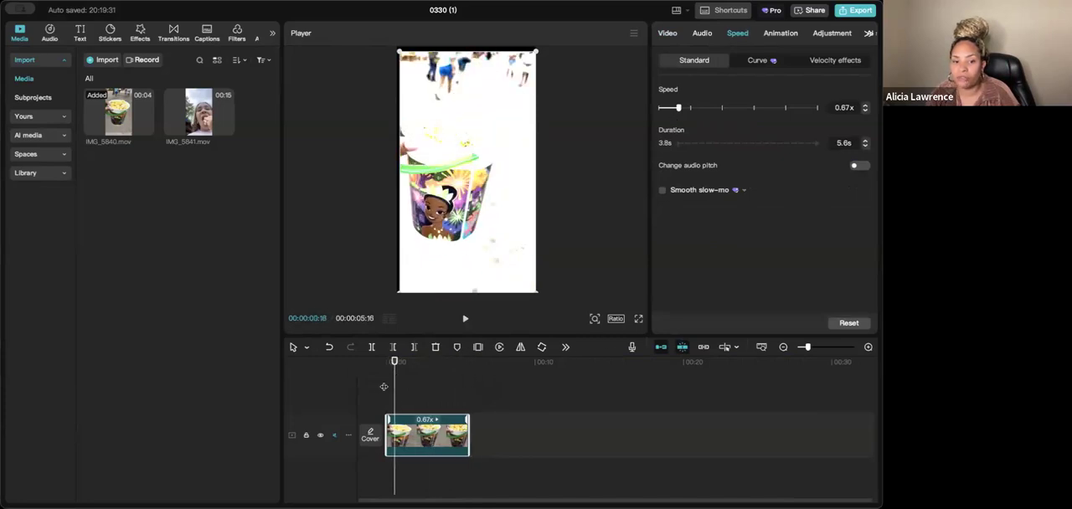
{"action": "key", "text": "space"}
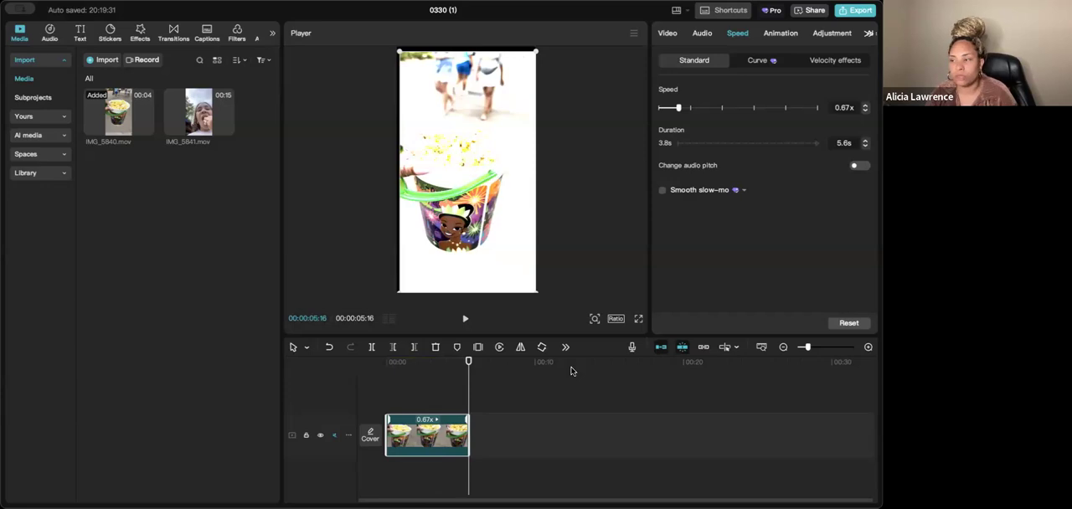
{"action": "key", "text": "space"}
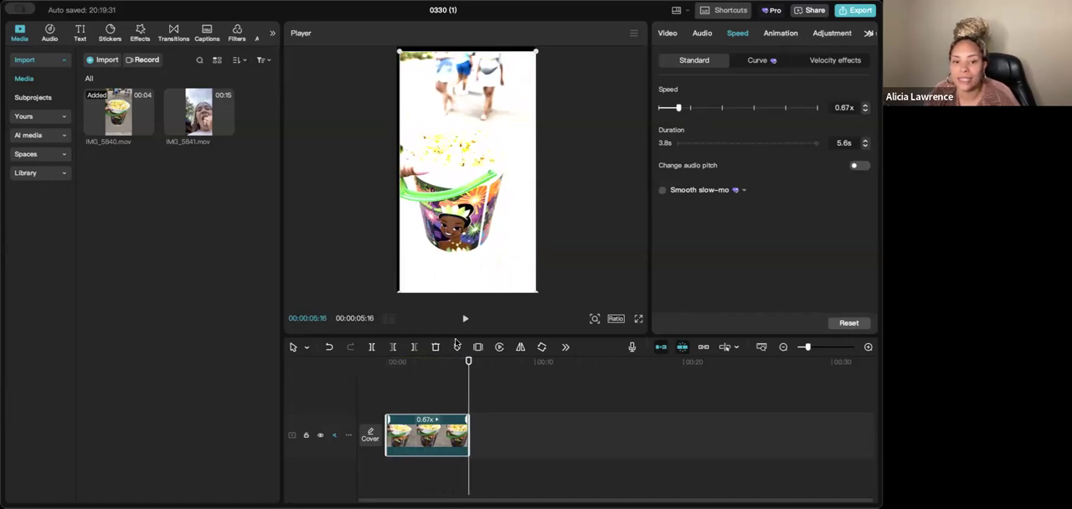
- Browse the stock music library, including the Hip-Hop category, and filter the songs to commercial-use music
{"action": "left_click", "coordinate": [50, 33]}
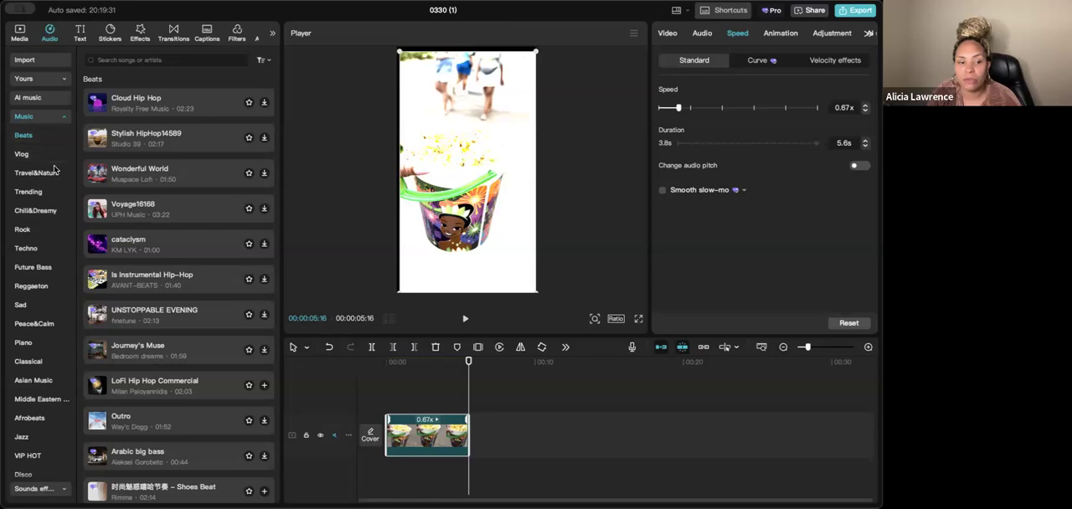
{"action": "scroll", "coordinate": [55, 172], "scroll_direction": "down", "scroll_amount": 3}
{"action": "scroll", "coordinate": [55, 176], "scroll_direction": "down", "scroll_amount": 2}
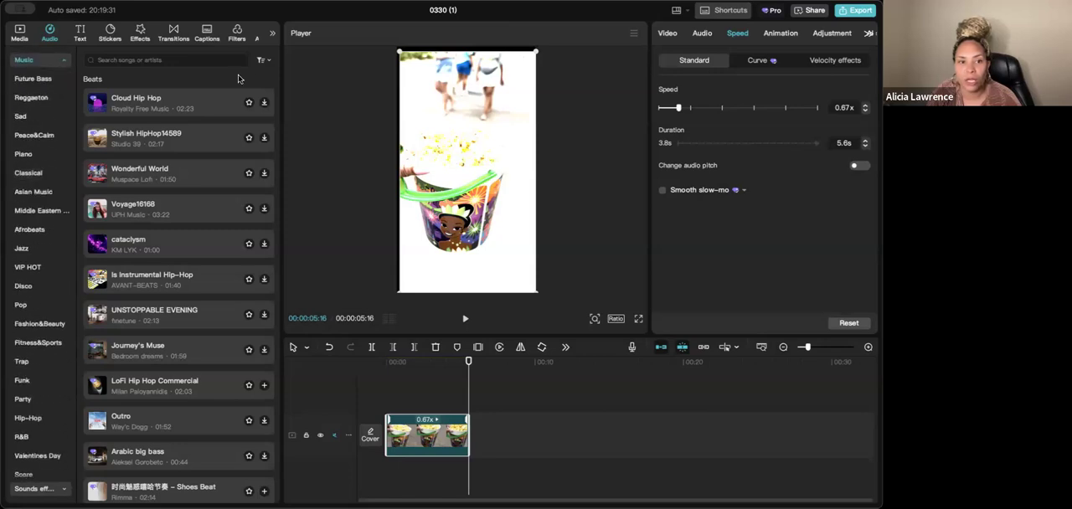
{"action": "left_click", "coordinate": [262, 60]}
{"action": "left_click", "coordinate": [263, 61]}
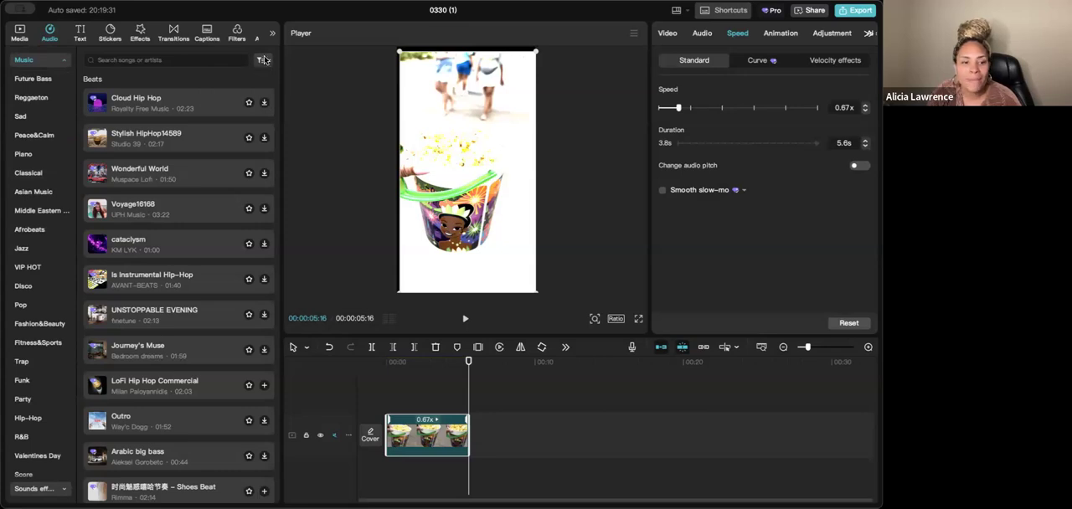
{"action": "left_click", "coordinate": [27, 417]}
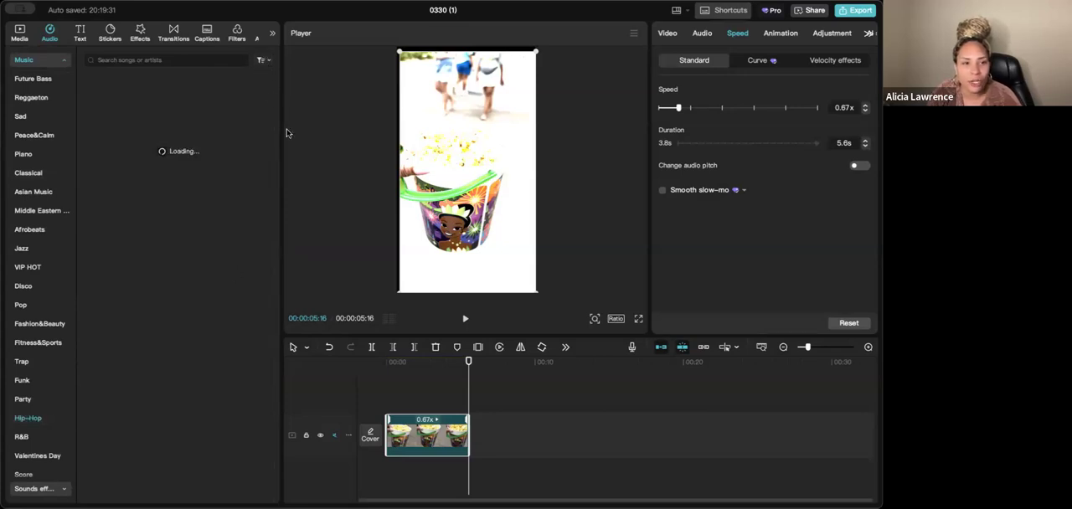
{"action": "left_click", "coordinate": [263, 59]}
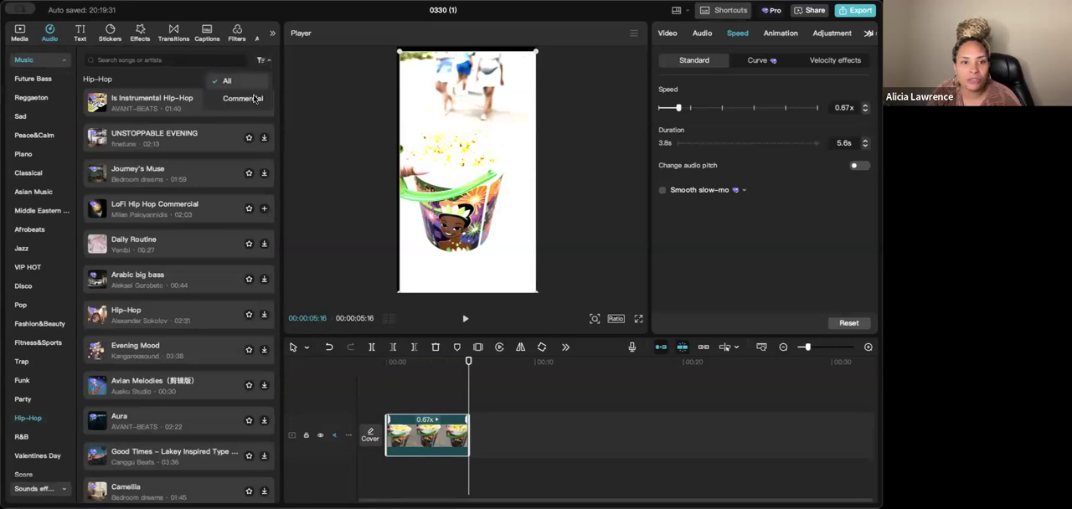
{"action": "left_click", "coordinate": [256, 98]}
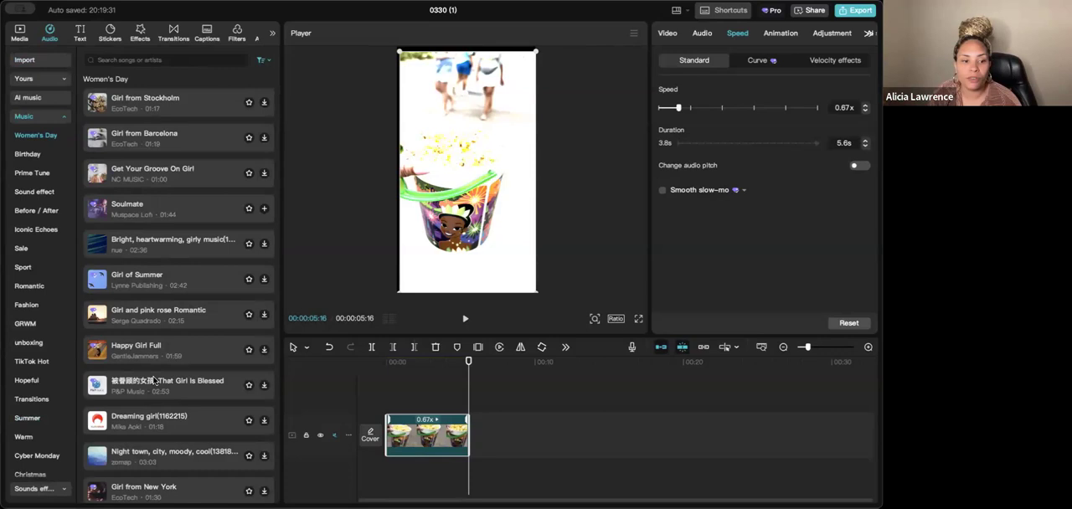
- Download and audition the song "Dreaming girl(1162215)" and listen to "Bright, heartwarming, girly music" from the Women's Day category
{"action": "left_click", "coordinate": [263, 420]}
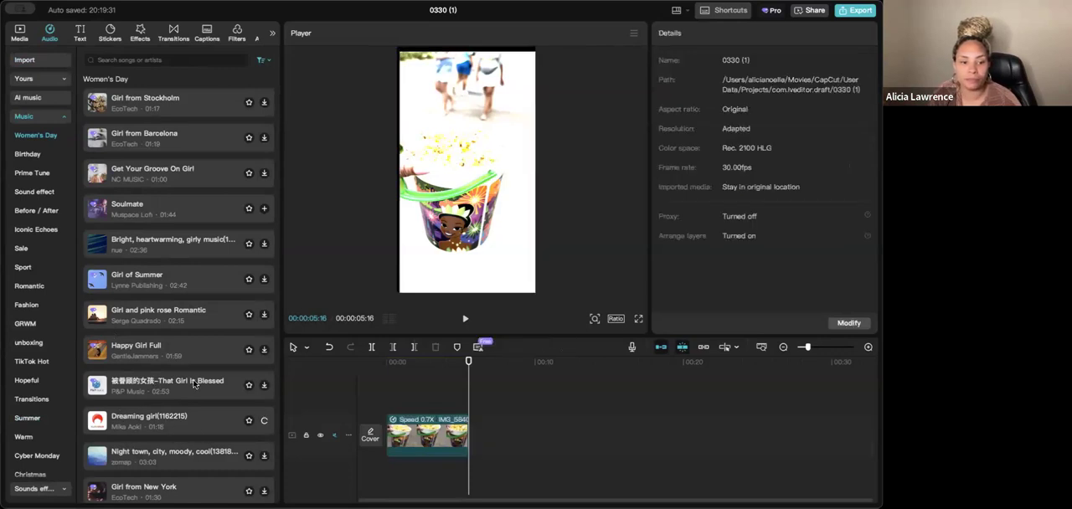
{"action": "left_click", "coordinate": [193, 422]}
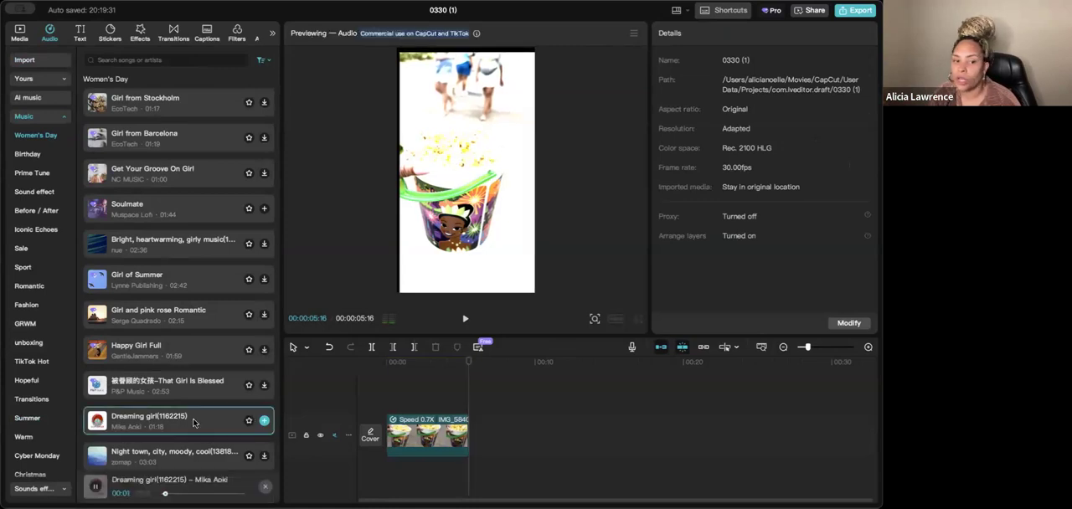
{"action": "left_click", "coordinate": [151, 248]}
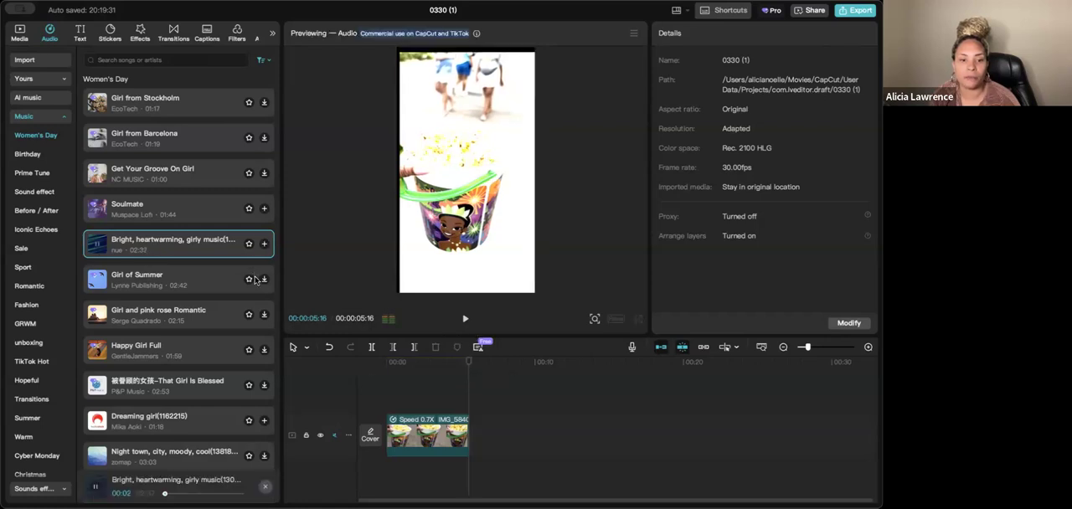
- Add "Bright, heartwarming, girly music" to the timeline and align its start with the beginning of the video at 00:00:00:00
{"action": "left_click", "coordinate": [264, 244]}
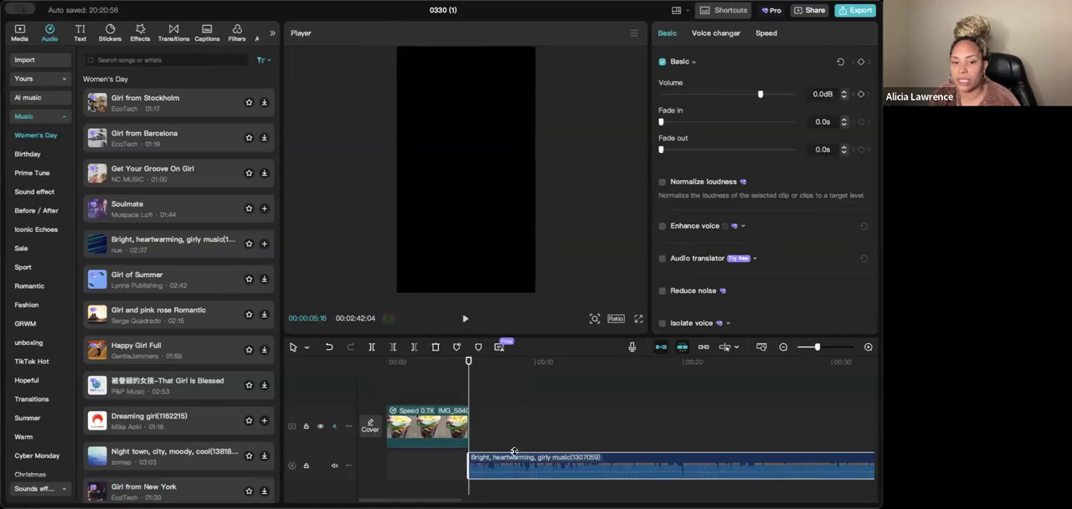
{"action": "left_click_drag", "start_coordinate": [468, 371], "coordinate": [386, 366]}
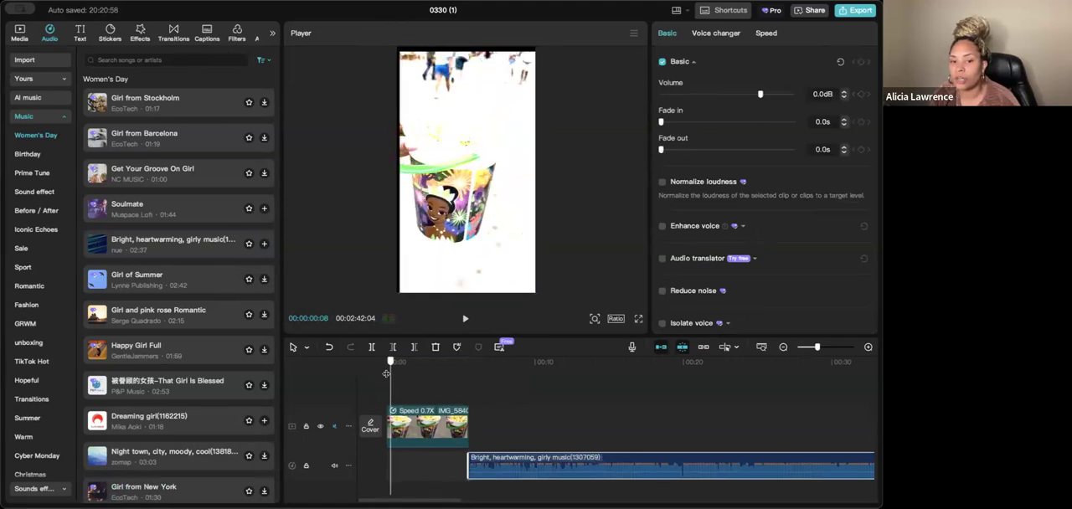
{"action": "left_click_drag", "start_coordinate": [552, 472], "coordinate": [471, 472]}
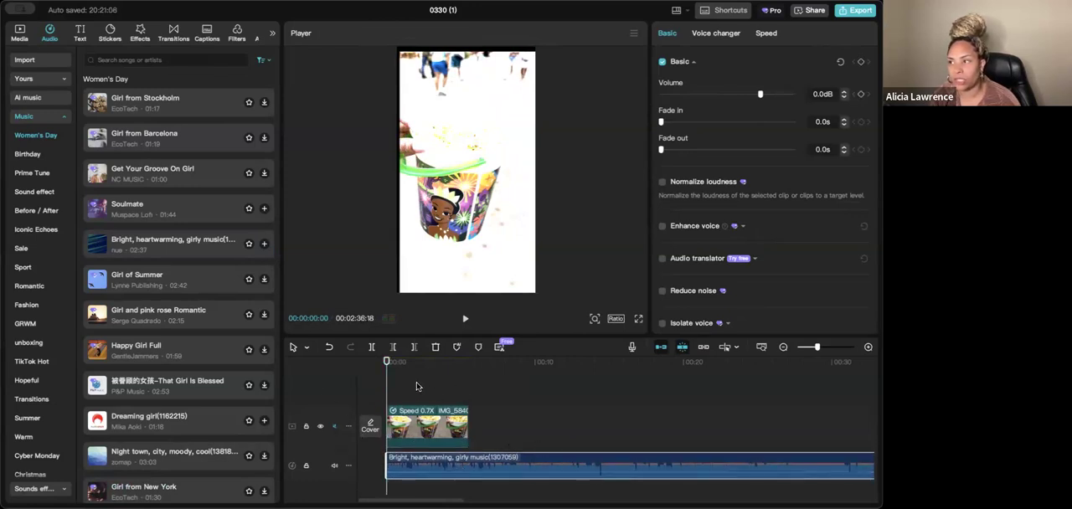
- Play to the end of the IMG_5840.mov clip, split the music there and delete the excess part
{"action": "key", "text": "space"}
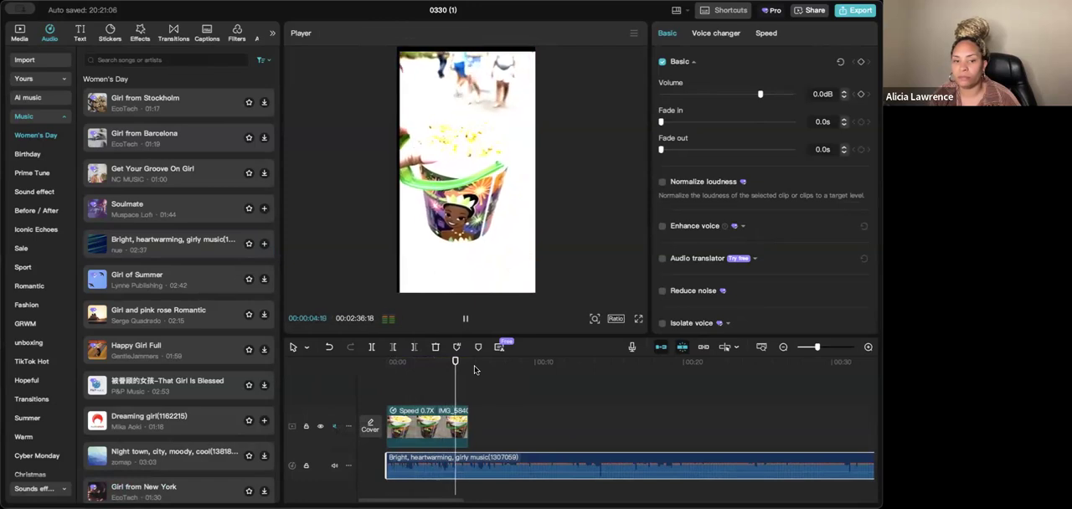
{"action": "key", "text": "space"}
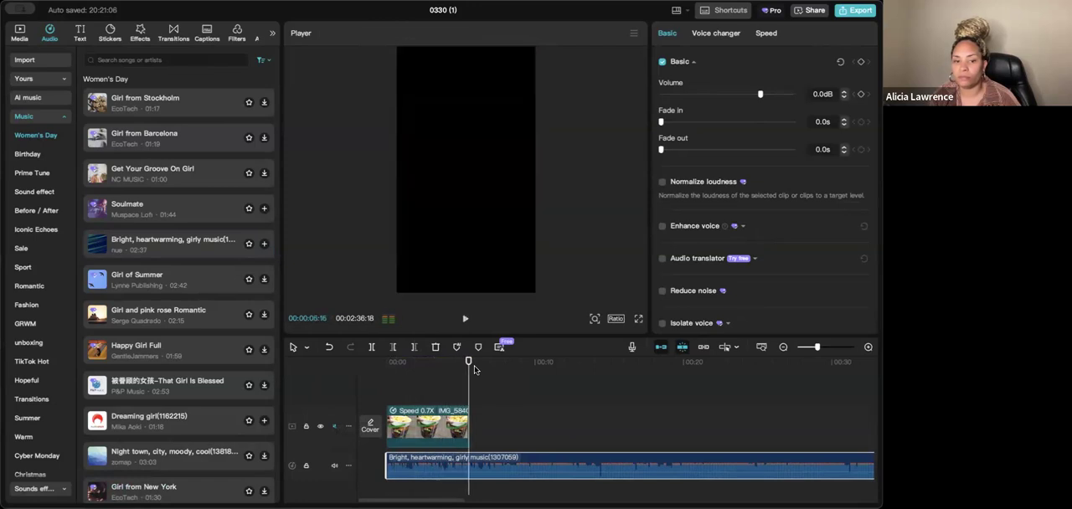
{"action": "left_click", "coordinate": [371, 348]}
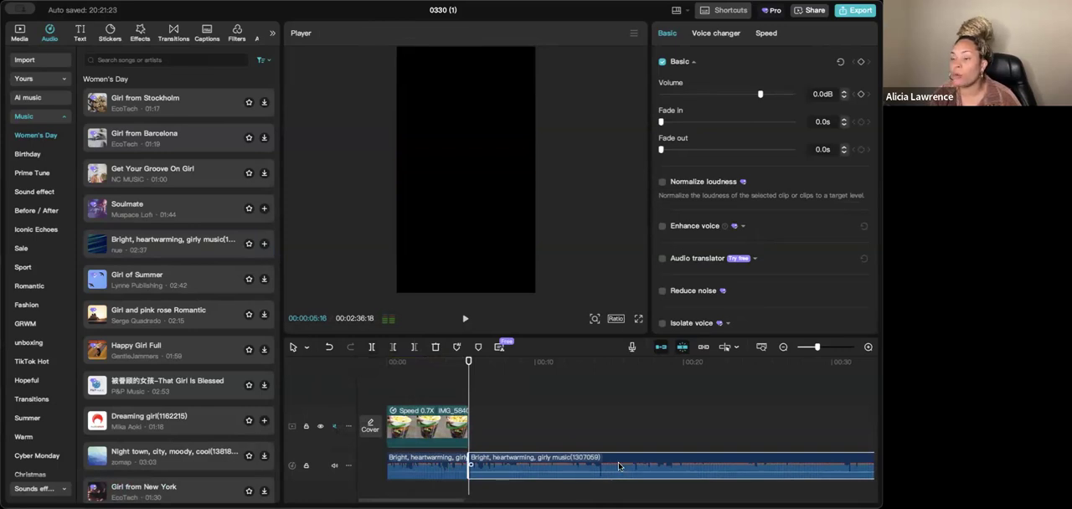
{"action": "key", "text": "Delete"}
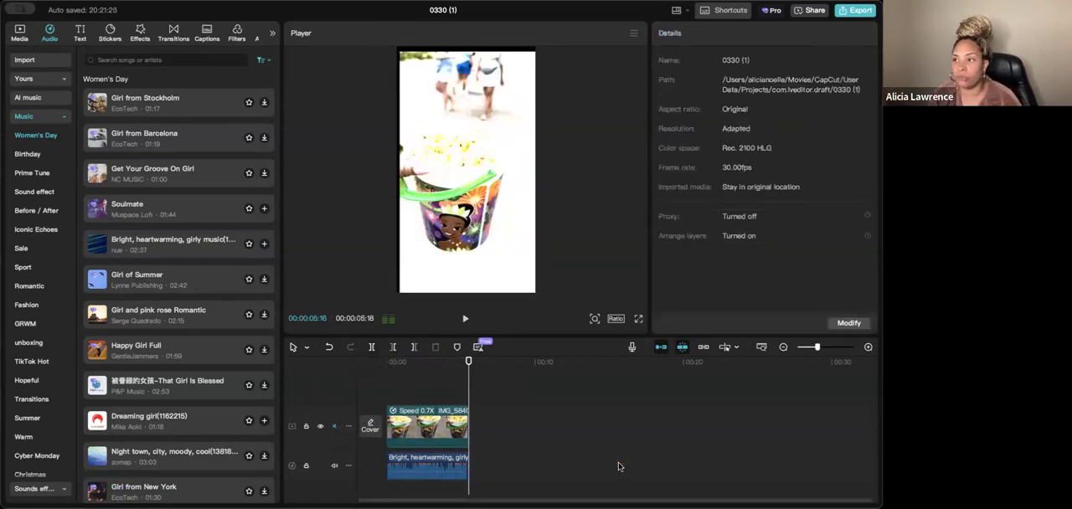
- Lower the remaining music clip's volume to -27.9 dB and play it back
{"action": "left_click", "coordinate": [426, 470]}
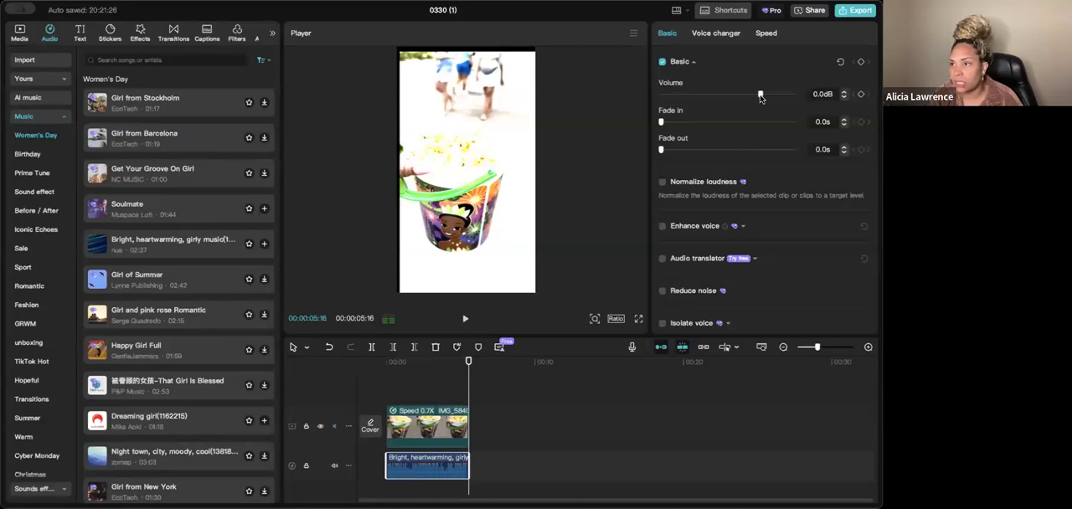
{"action": "left_click_drag", "start_coordinate": [752, 100], "coordinate": [713, 99]}
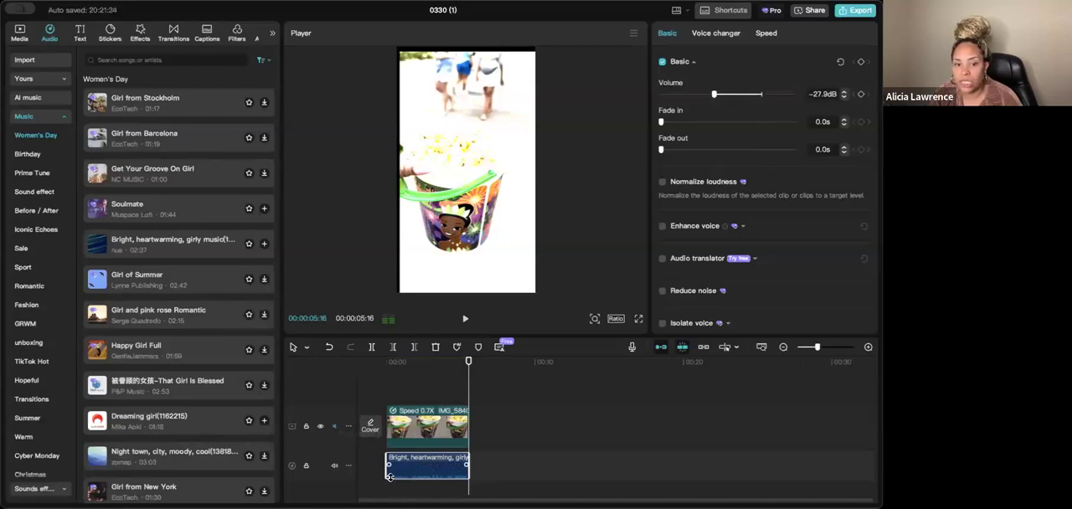
{"action": "key", "text": "space"}
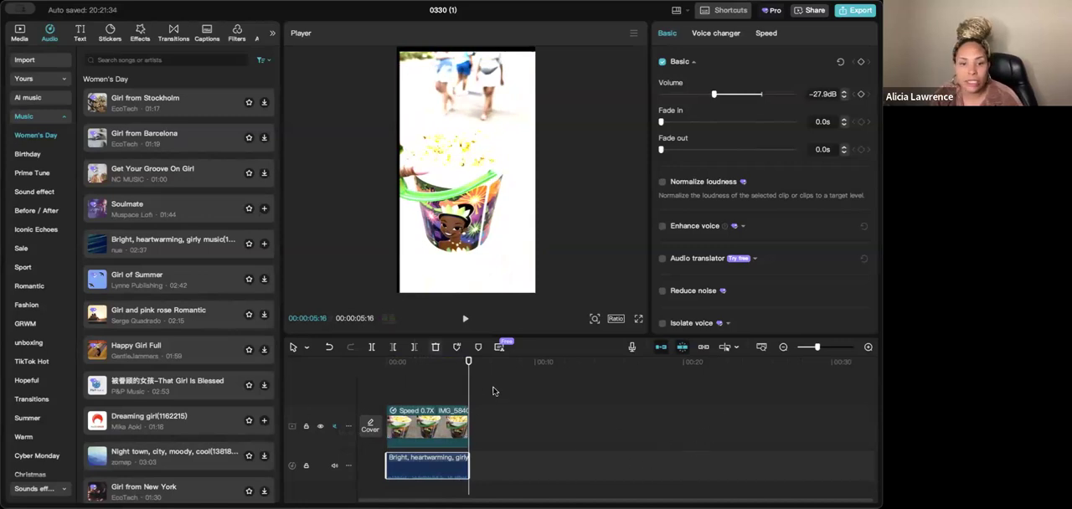
- Return the playhead to 00:00:00:00 and look through the Yours and Import audio sources and the music clip's voice changer options
{"action": "left_click_drag", "start_coordinate": [468, 379], "coordinate": [323, 384]}
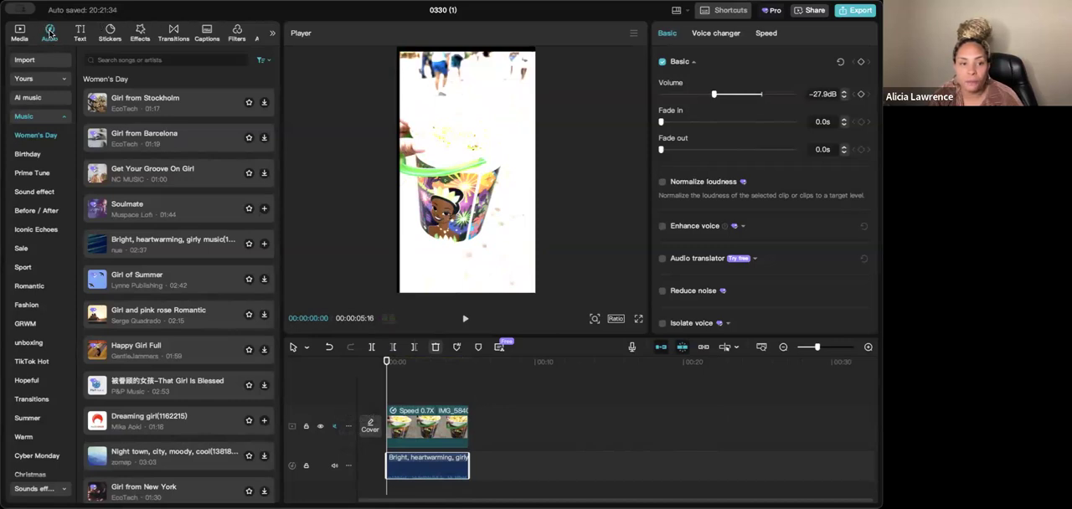
{"action": "left_click", "coordinate": [47, 79]}
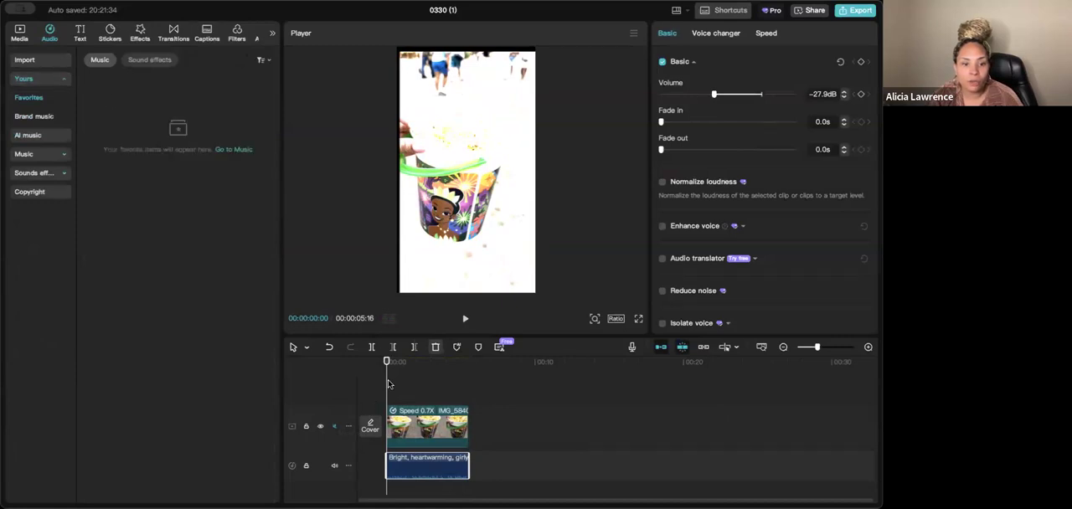
{"action": "left_click", "coordinate": [35, 60]}
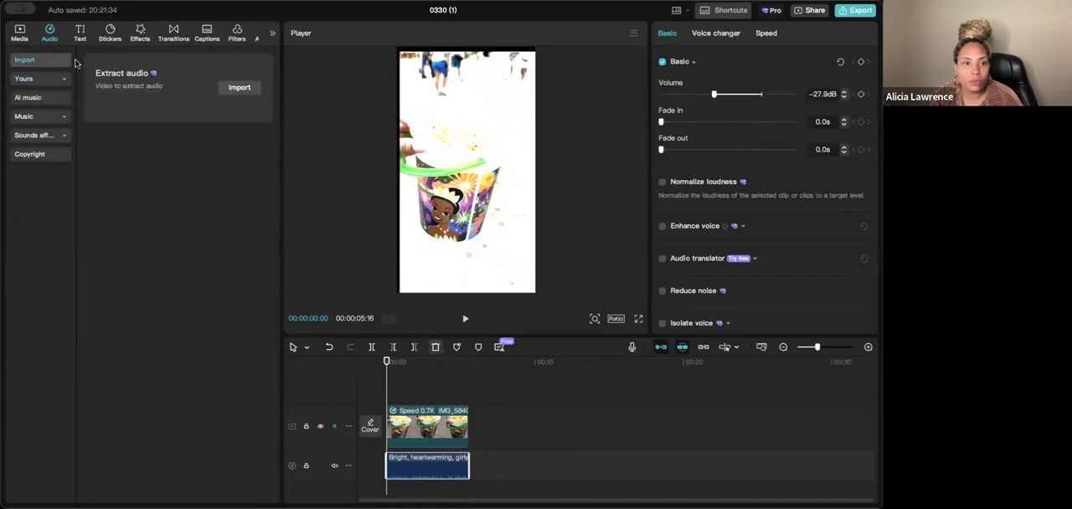
{"action": "left_click", "coordinate": [715, 35]}
{"action": "left_click", "coordinate": [669, 33]}
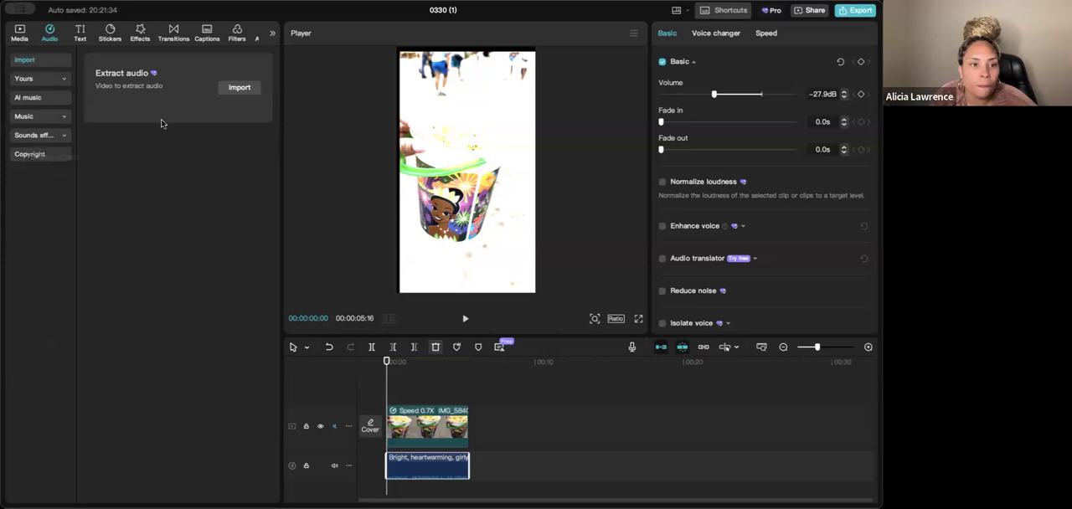
{"action": "scroll", "coordinate": [417, 446], "scroll_direction": "down", "scroll_amount": 1}
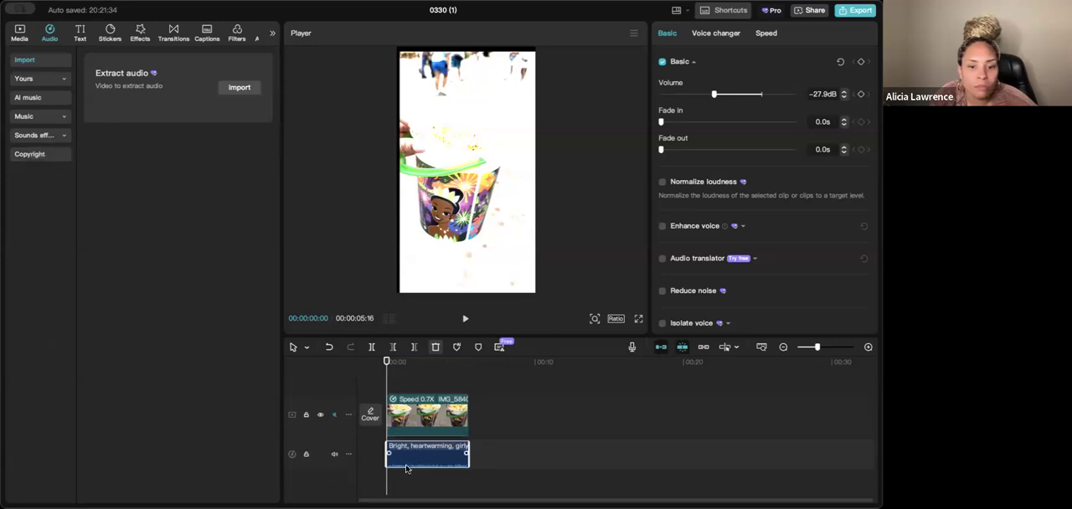
- Record a voiceover of about one second from the start of the timeline using the MacBook Pro Microphone
{"action": "left_click", "coordinate": [398, 482]}
{"action": "left_click", "coordinate": [392, 365]}
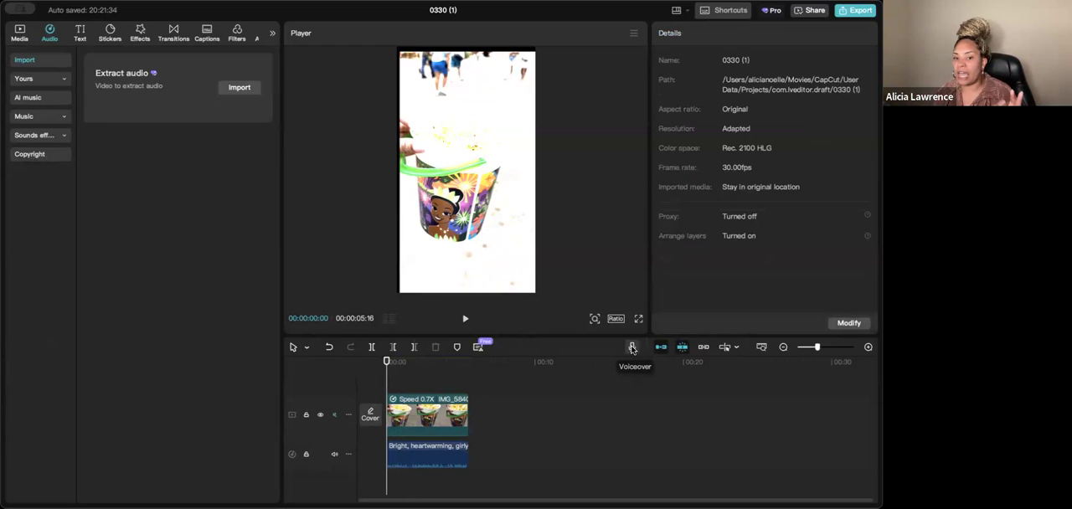
{"action": "left_click", "coordinate": [633, 350]}
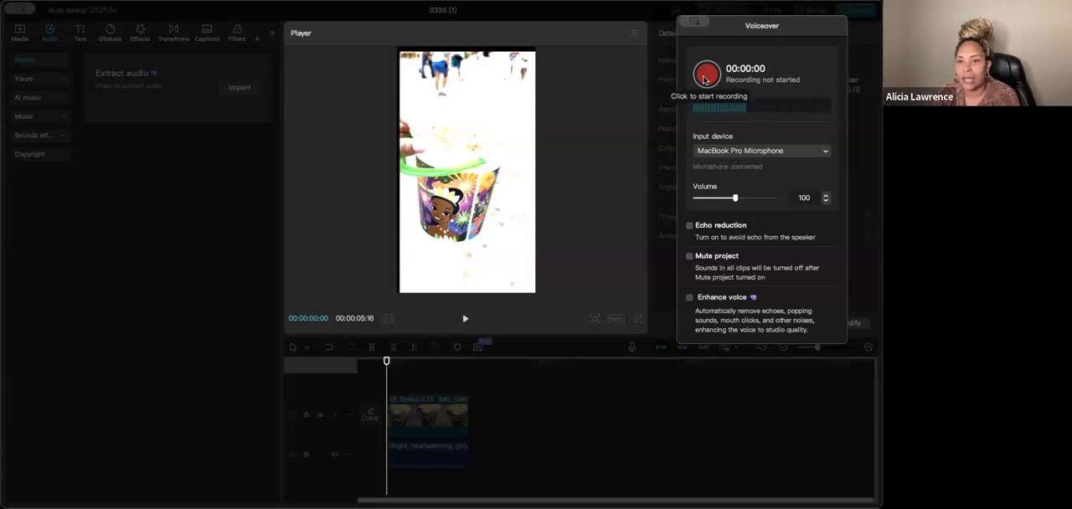
{"action": "left_click", "coordinate": [705, 77]}
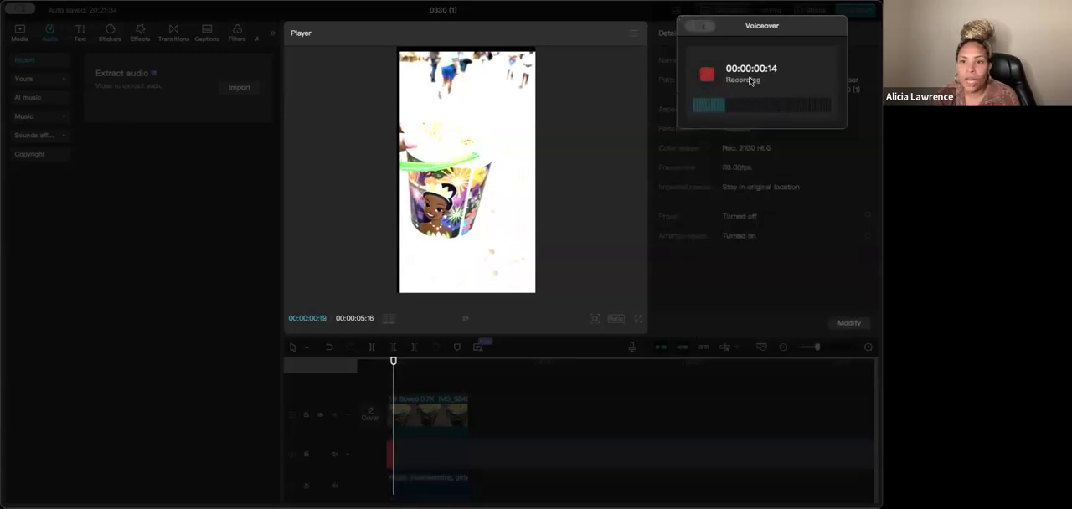
{"action": "left_click", "coordinate": [707, 75]}
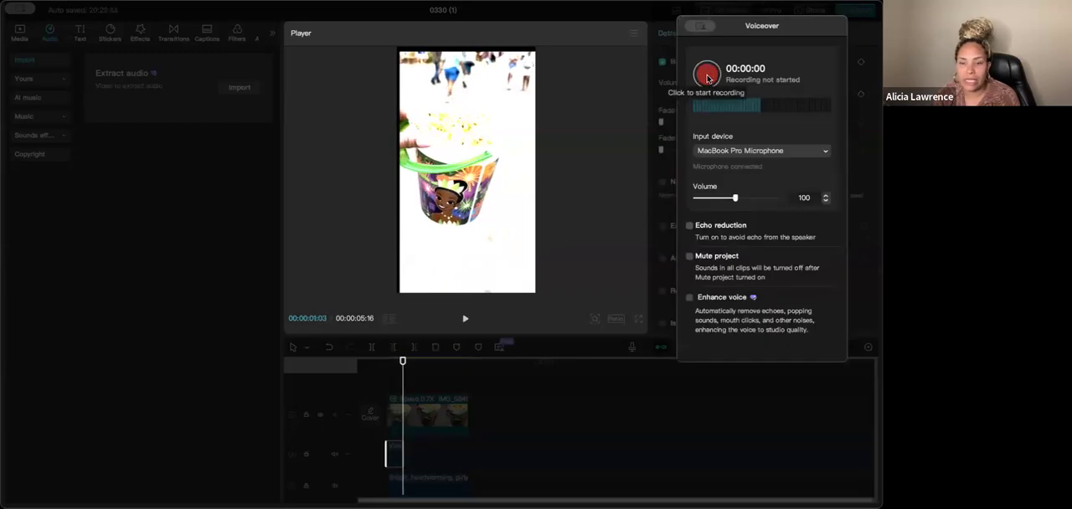
- Close the Voiceover recorder and delete the short voiceover clip from the timeline
{"action": "left_click", "coordinate": [398, 451]}
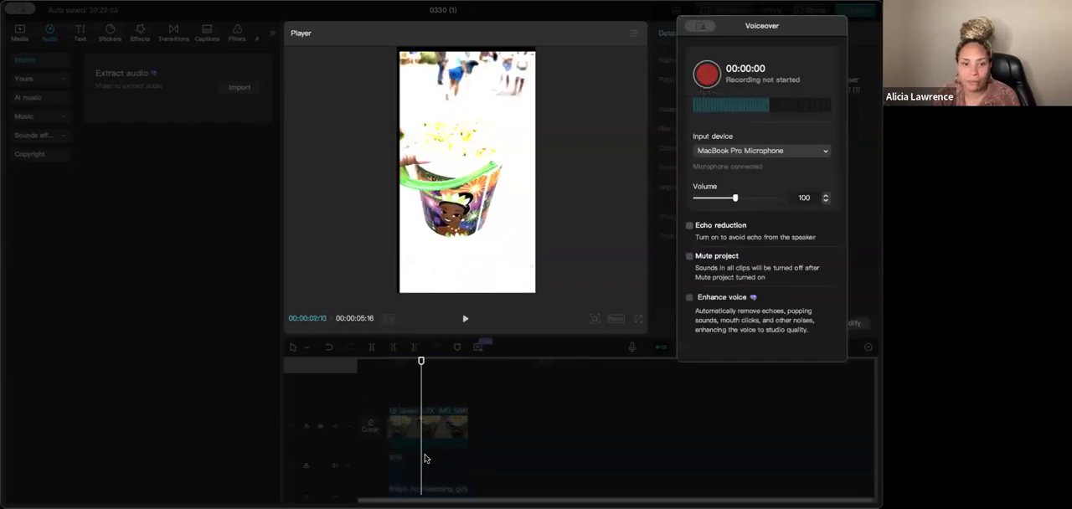
{"action": "scroll", "coordinate": [402, 435], "scroll_direction": "down", "scroll_amount": 2}
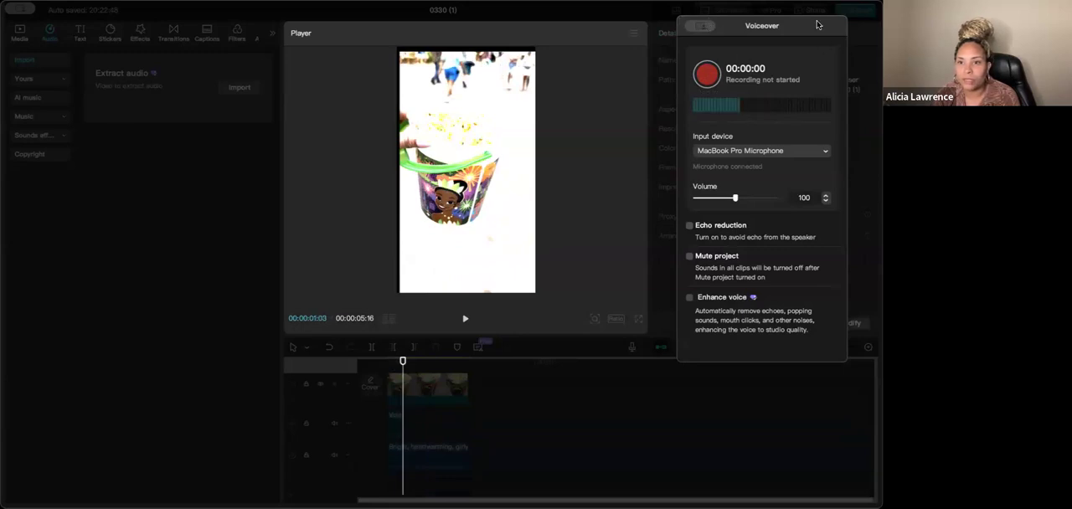
{"action": "left_click_drag", "start_coordinate": [818, 25], "coordinate": [727, 78]}
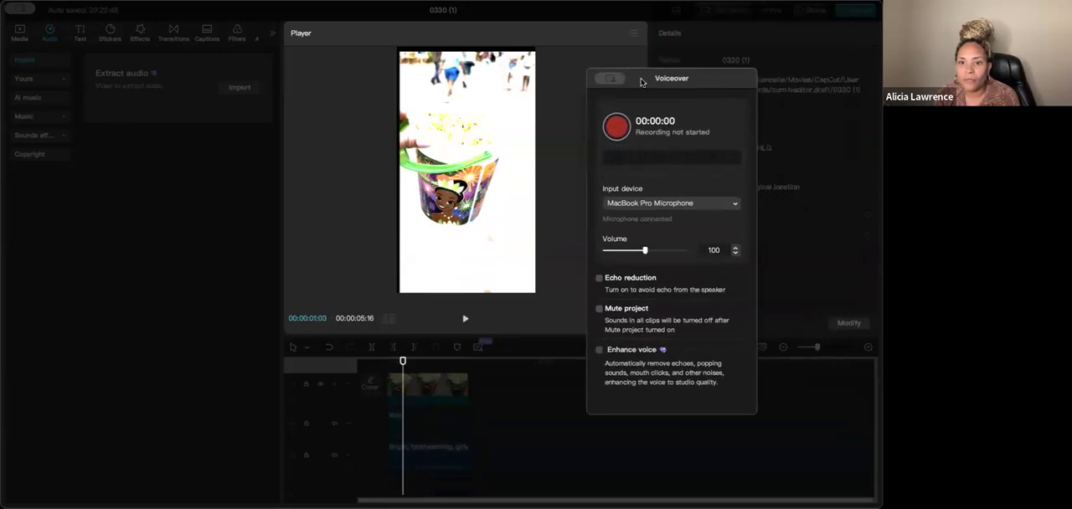
{"action": "left_click", "coordinate": [417, 425]}
{"action": "left_click", "coordinate": [404, 428]}
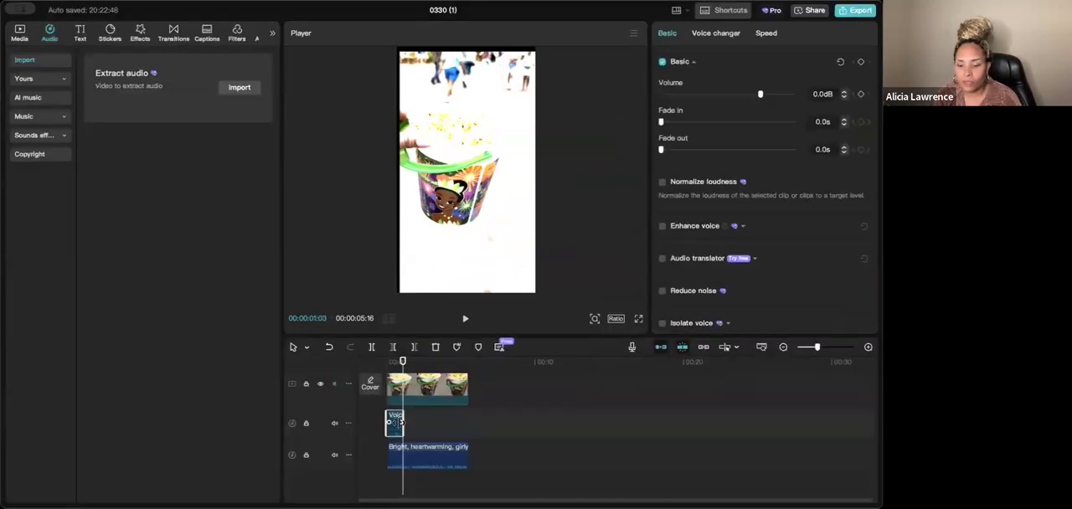
{"action": "key", "text": "Delete"}
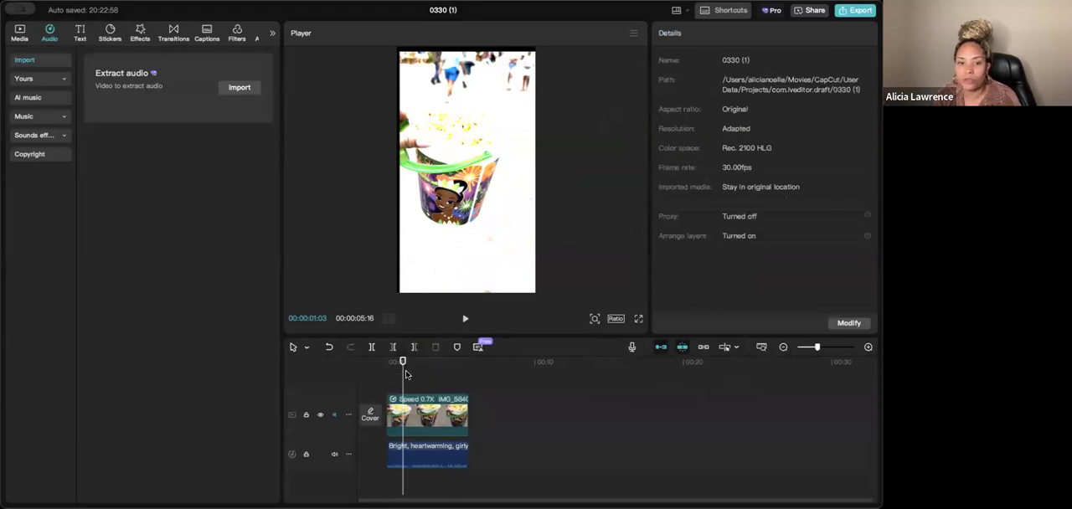
- Record a new voiceover from 00:00:00:00 to about 00:00:05:13, near the end of the video, and close the recorder
{"action": "left_click_drag", "start_coordinate": [402, 371], "coordinate": [350, 372]}
{"action": "left_click", "coordinate": [631, 347]}
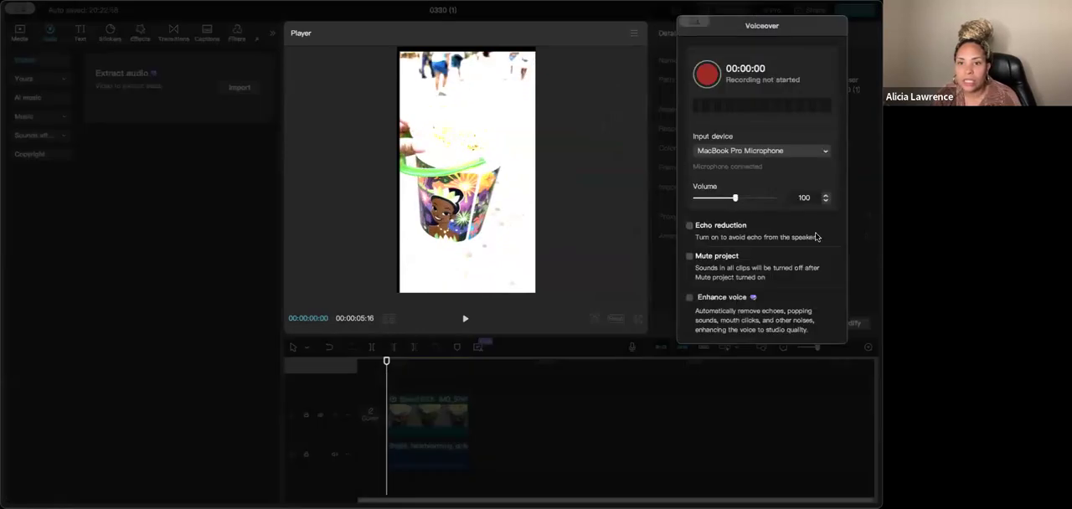
{"action": "left_click", "coordinate": [705, 86]}
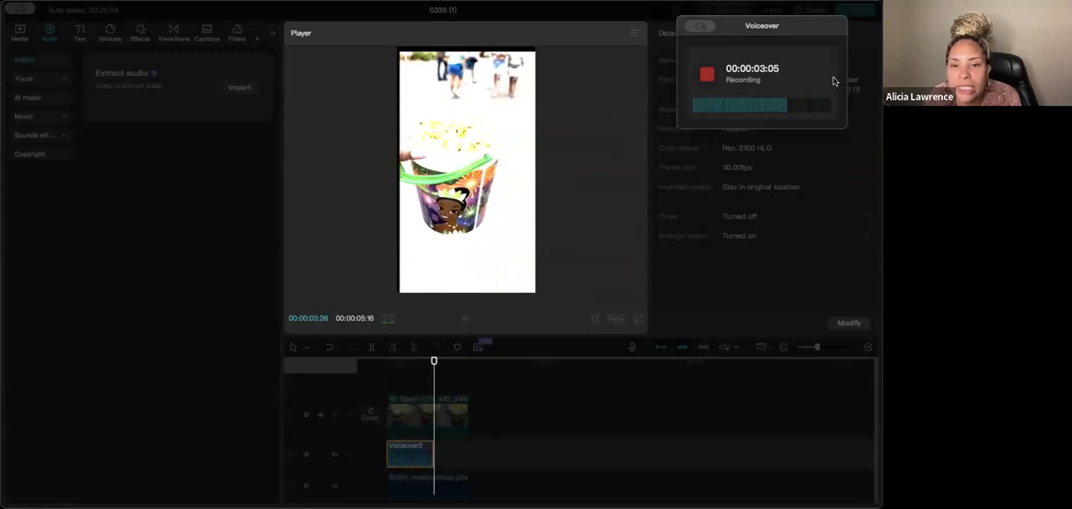
{"action": "left_click", "coordinate": [708, 75]}
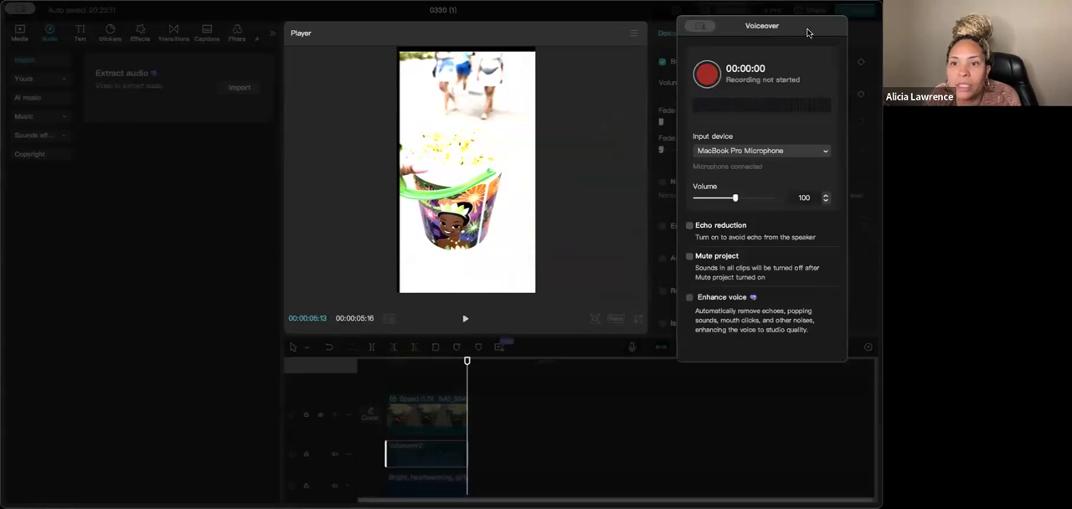
{"action": "left_click_drag", "start_coordinate": [809, 31], "coordinate": [769, 73]}
{"action": "left_click", "coordinate": [660, 68]}
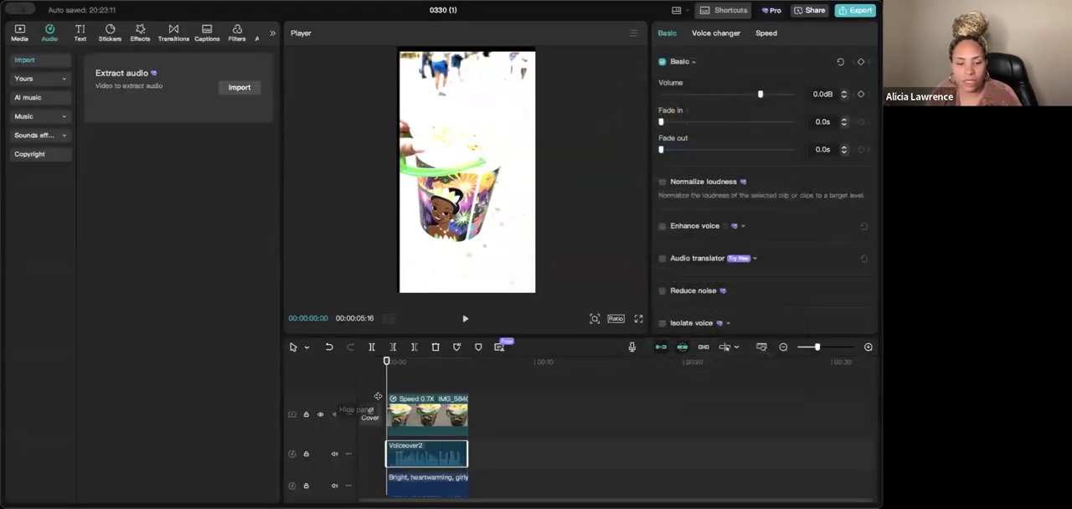
- Play the video with the voiceover and background music together, and return the playhead to the start
{"action": "key", "text": "space"}
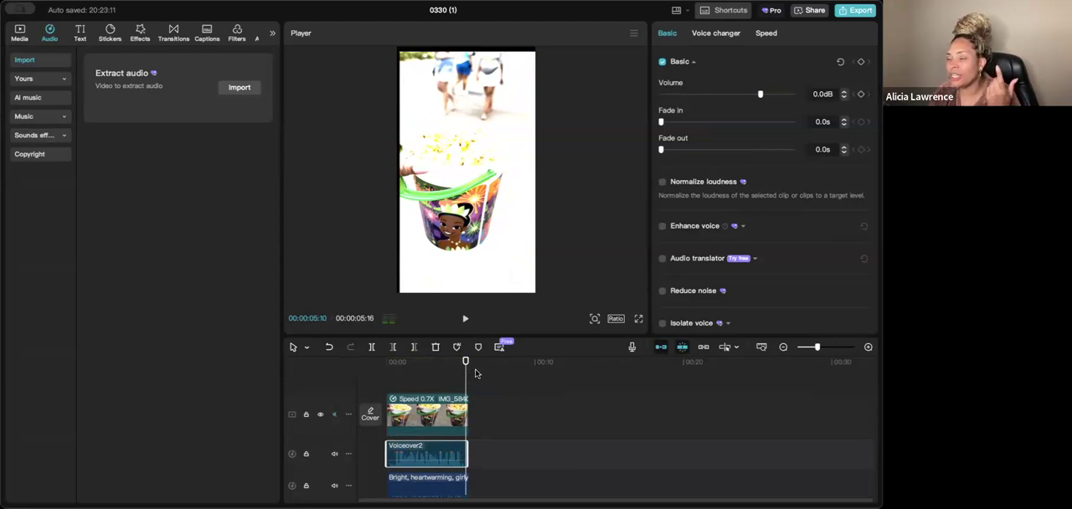
{"action": "left_click", "coordinate": [430, 485]}
{"action": "left_click", "coordinate": [423, 455]}
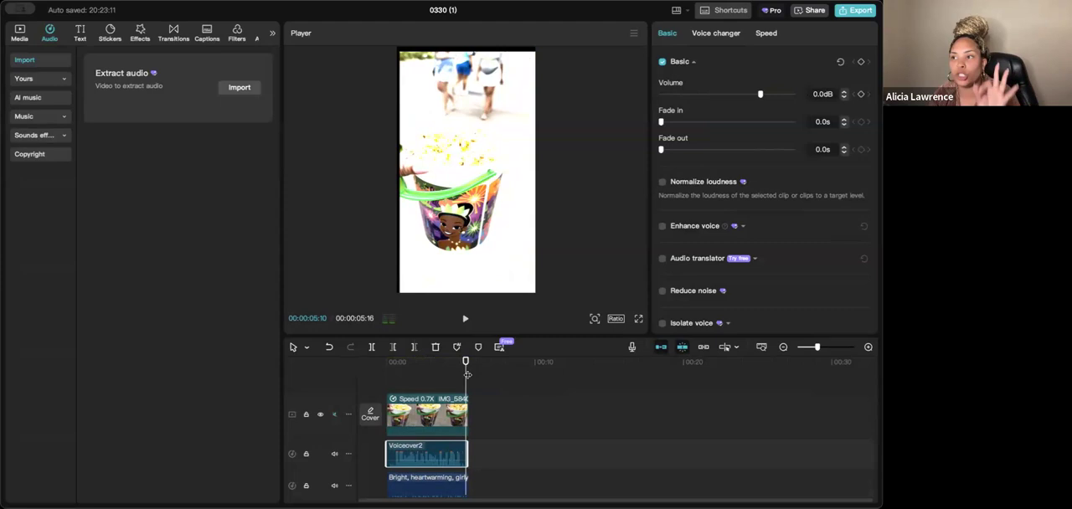
{"action": "left_click_drag", "start_coordinate": [465, 376], "coordinate": [352, 387]}
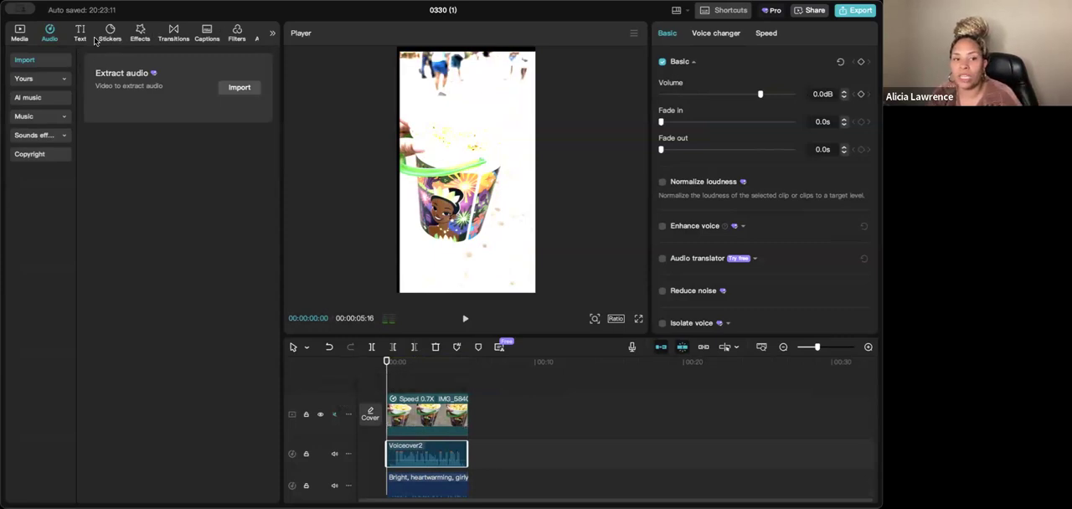
- Generate captions for the video using the plain white "The quick brown fox" template from the Trending caption templates
{"action": "left_click", "coordinate": [207, 33]}
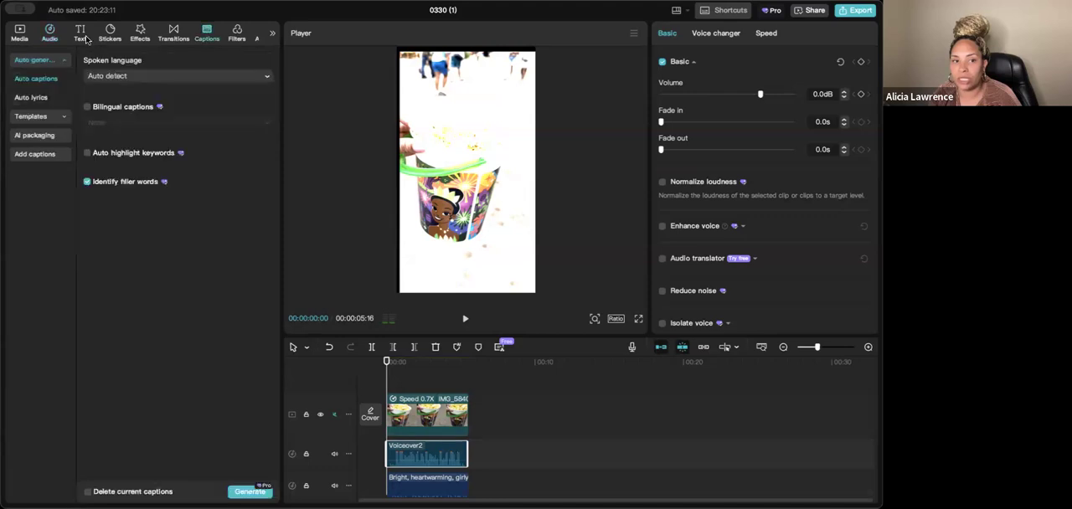
{"action": "left_click", "coordinate": [479, 401]}
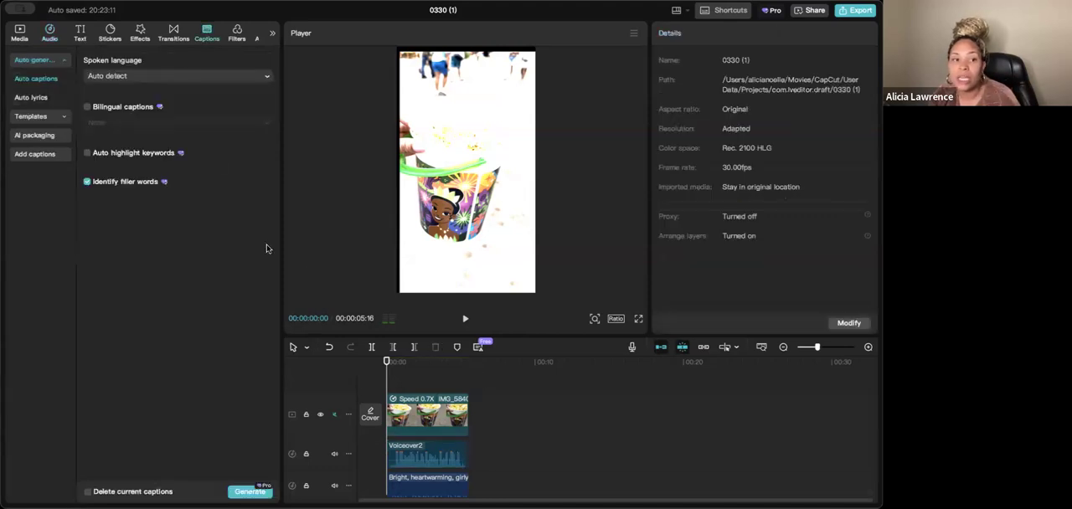
{"action": "left_click", "coordinate": [50, 117]}
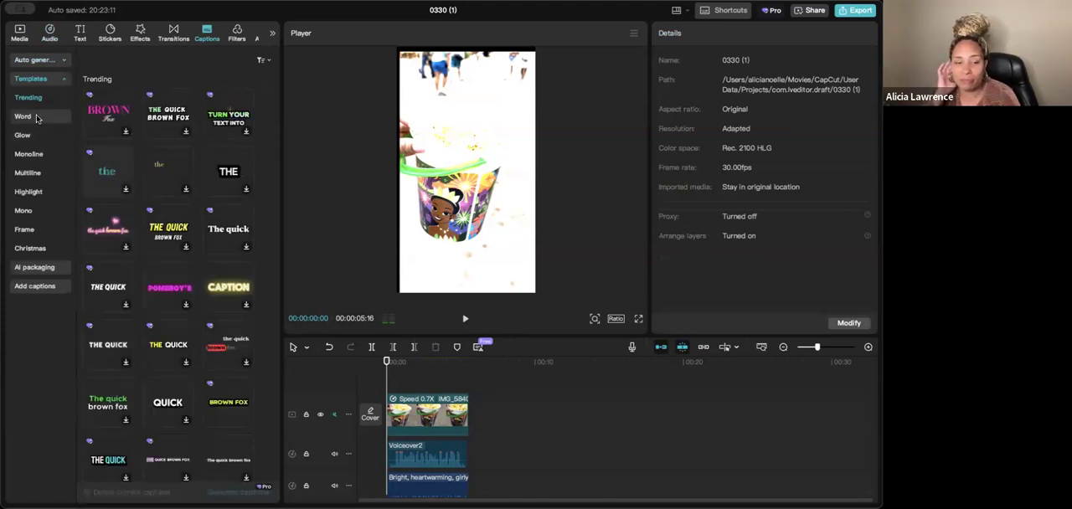
{"action": "left_click", "coordinate": [216, 461]}
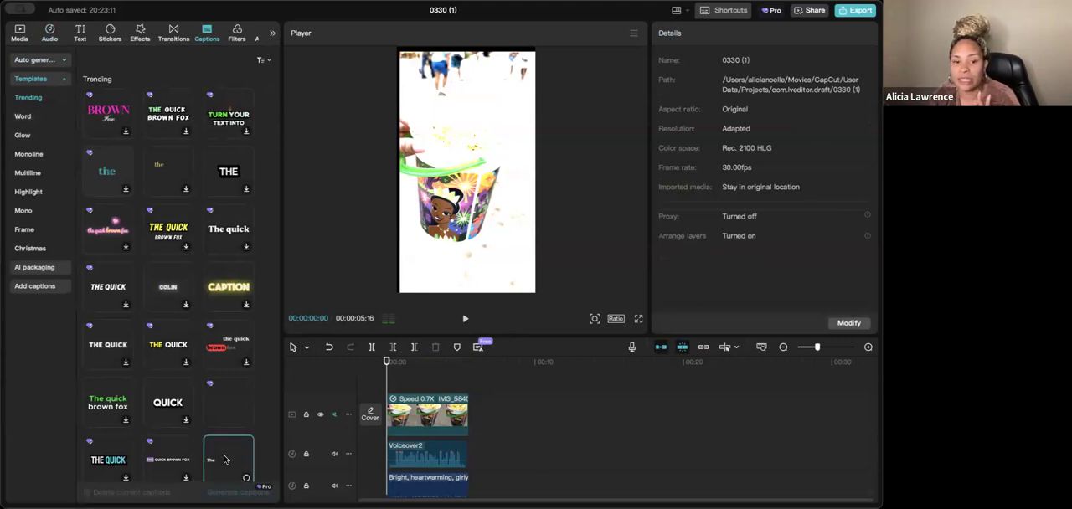
{"action": "scroll", "coordinate": [241, 418], "scroll_direction": "down", "scroll_amount": 1}
{"action": "scroll", "coordinate": [240, 418], "scroll_direction": "down", "scroll_amount": 2}
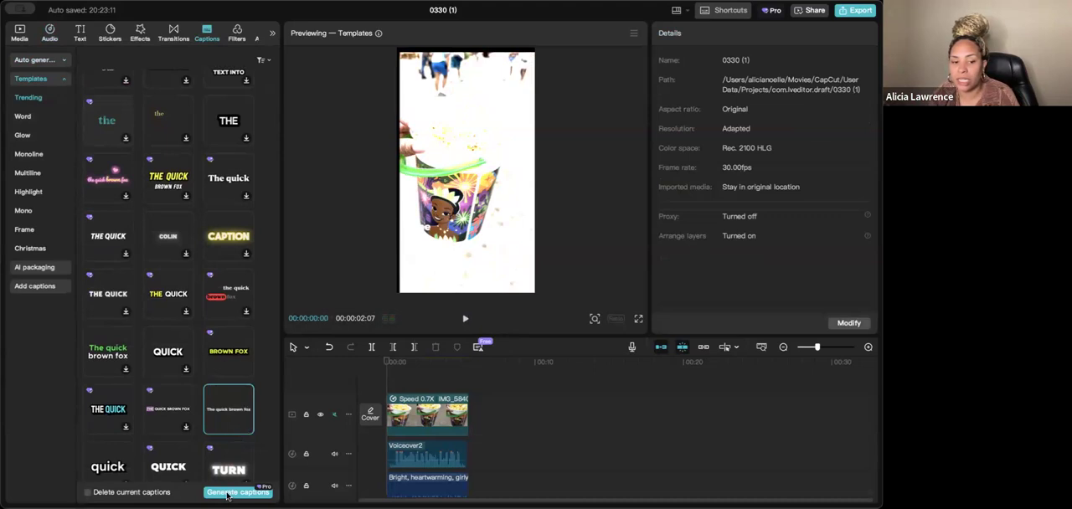
{"action": "left_click", "coordinate": [227, 492]}
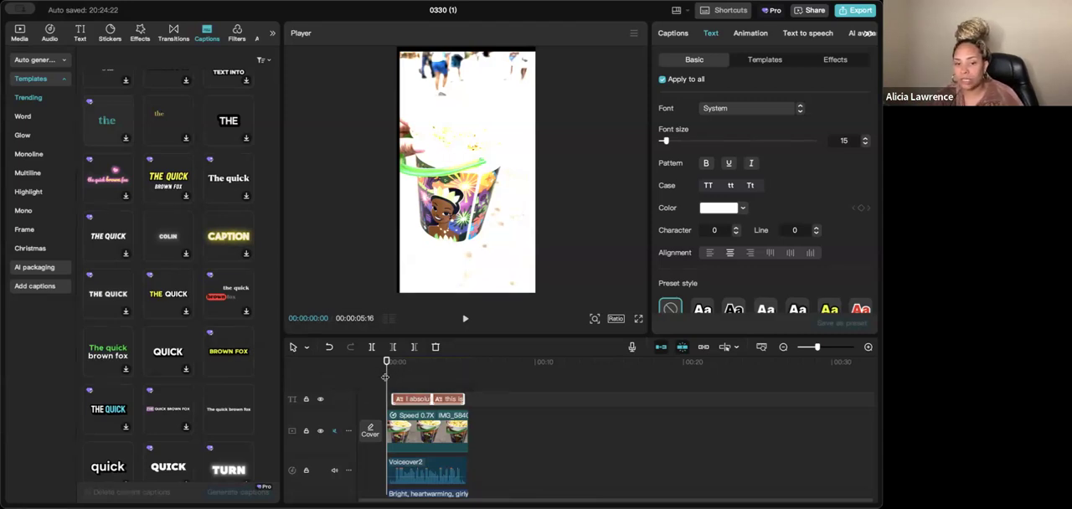
- Play the video to review the generated captions, and return the playhead to the start
{"action": "key", "text": "space"}
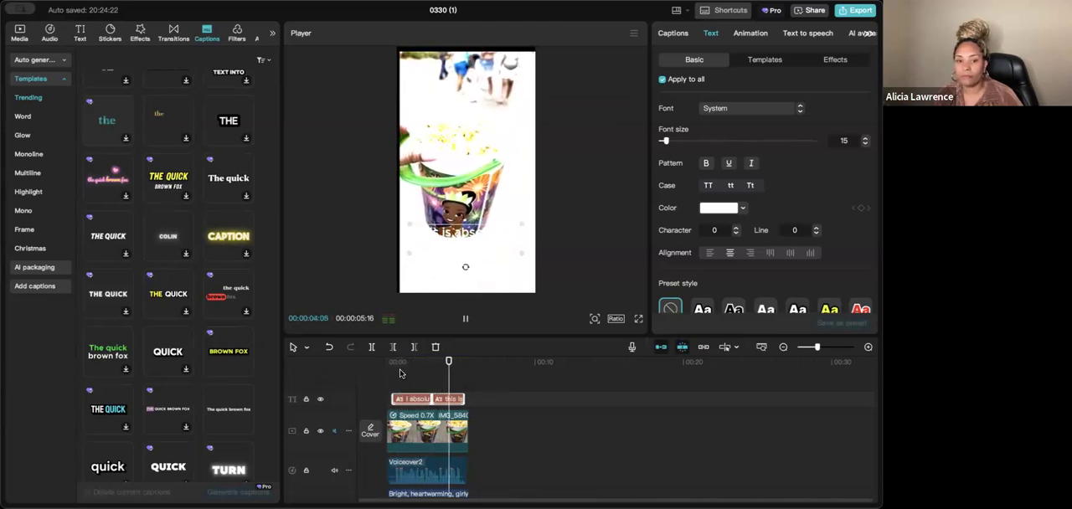
{"action": "key", "text": "space"}
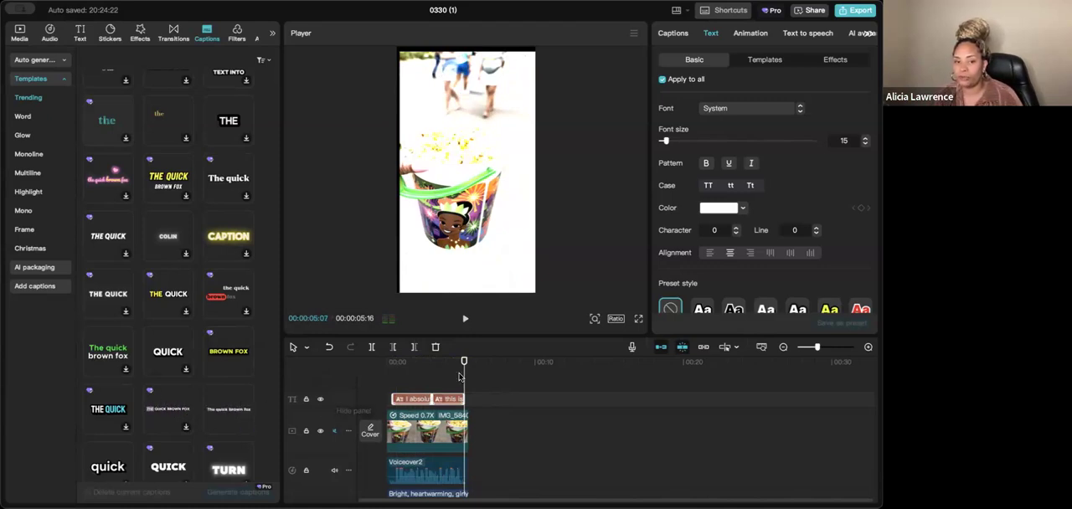
{"action": "left_click_drag", "start_coordinate": [454, 381], "coordinate": [385, 384]}
- Split the first caption into two lines, "I absolutely love" and "popcorn at Disney"
{"action": "left_click", "coordinate": [417, 402]}
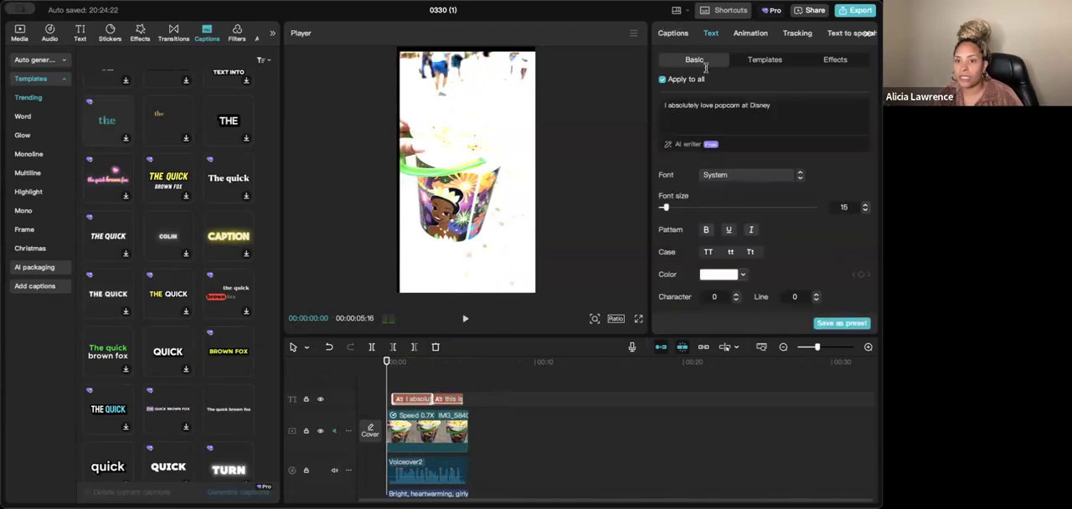
{"action": "left_click", "coordinate": [683, 37]}
{"action": "left_click", "coordinate": [719, 89]}
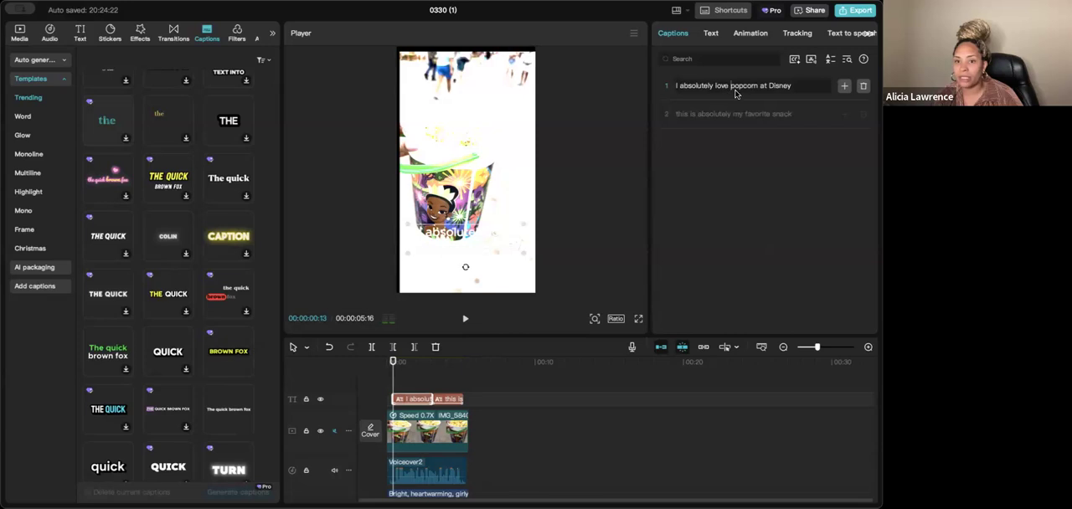
{"action": "key", "text": "Return"}
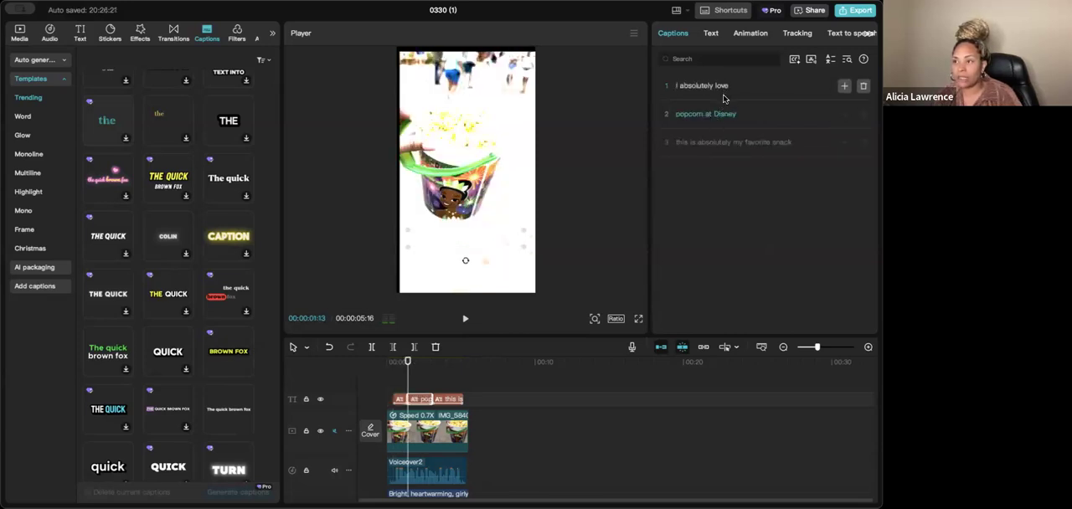
- Split the last caption into "this is absolutely" and "my favorite snack!", and change the second caption to "popcorn at Disney..."
{"action": "left_click", "coordinate": [686, 144]}
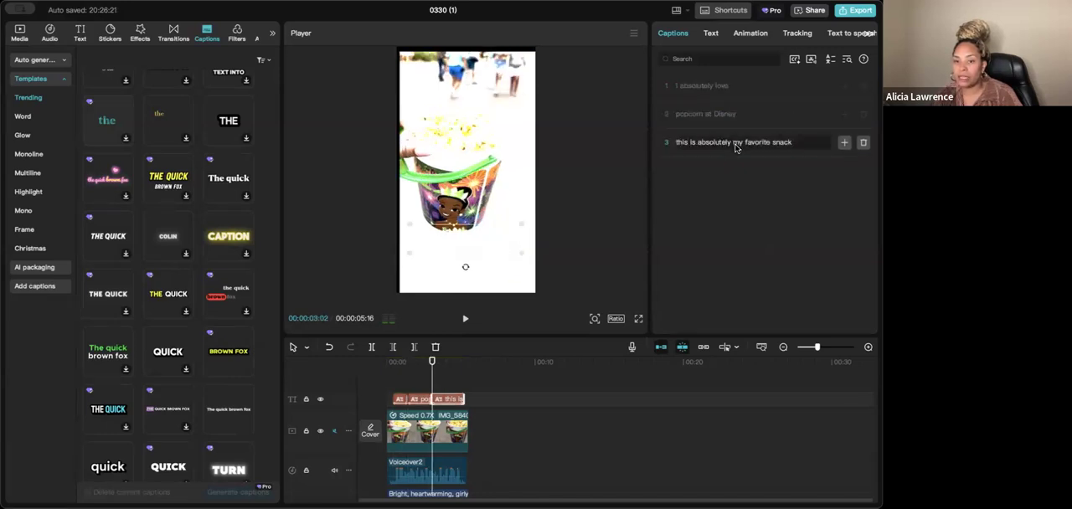
{"action": "left_click", "coordinate": [734, 144]}
{"action": "key", "text": "Return"}
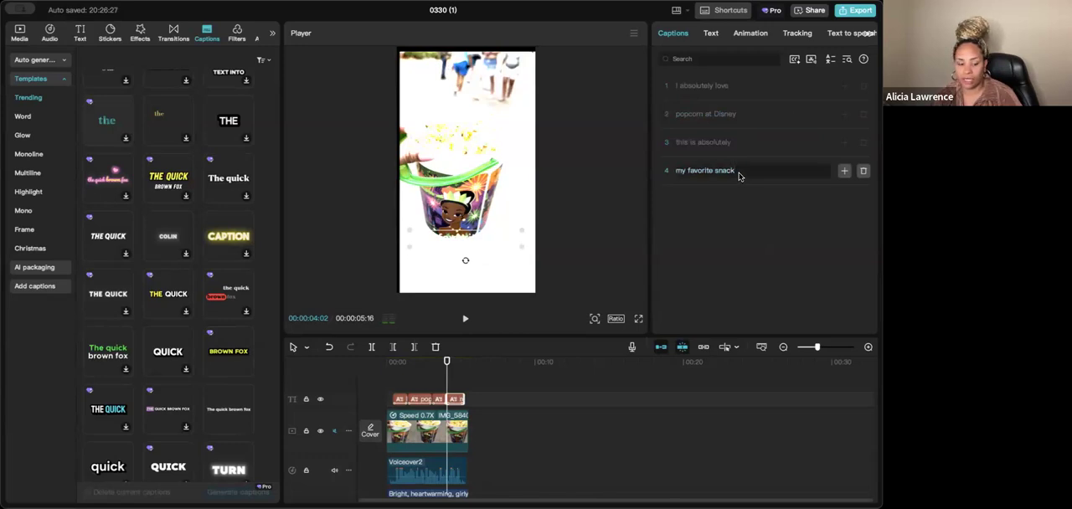
{"action": "left_click", "coordinate": [738, 116]}
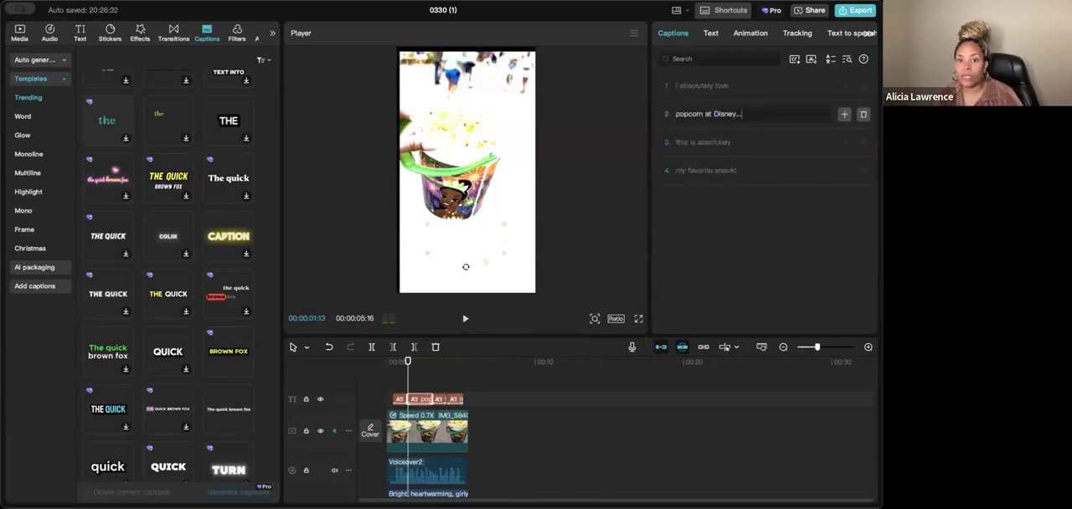
- Try several preset text styles on all captions and settle on the white text with a black outline
{"action": "left_click", "coordinate": [726, 88]}
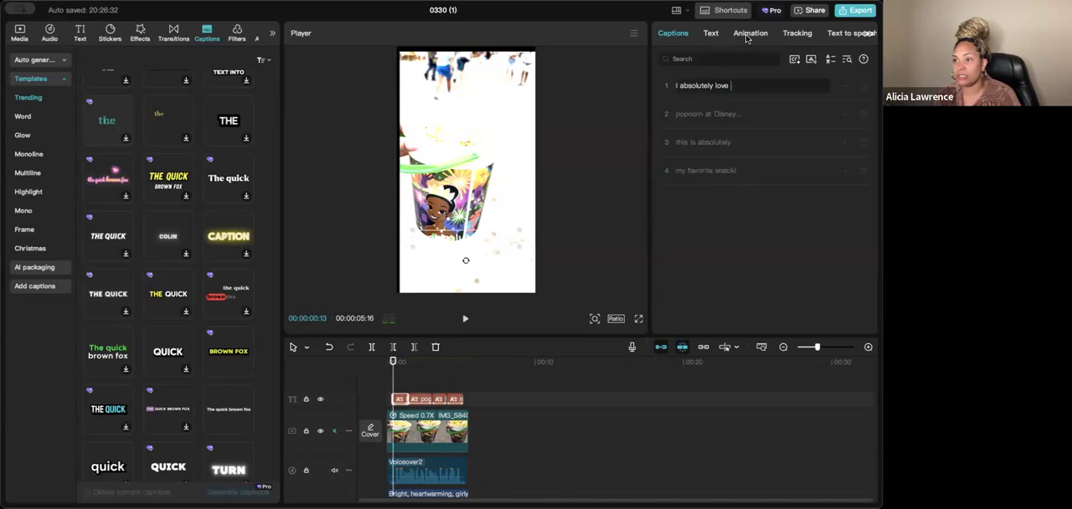
{"action": "left_click", "coordinate": [709, 35]}
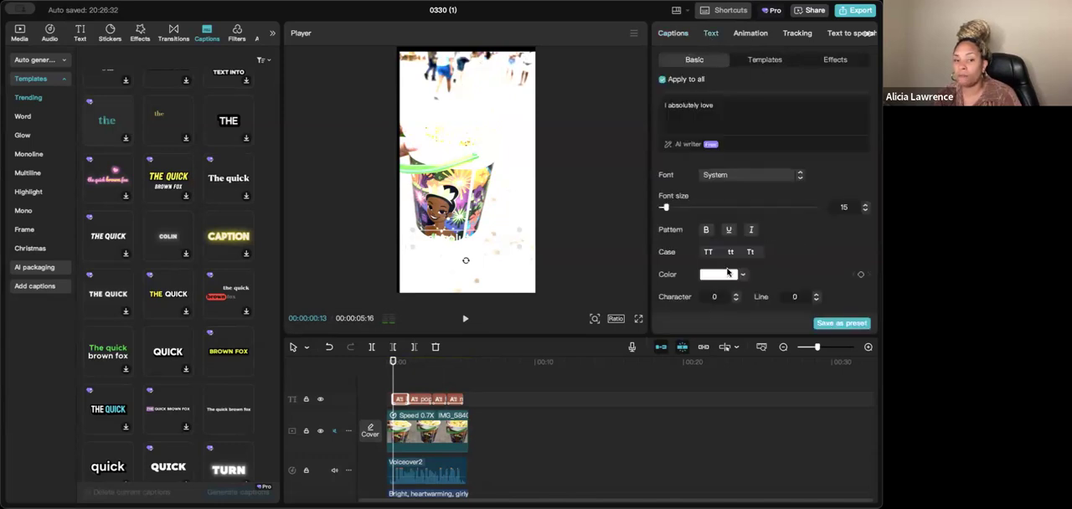
{"action": "scroll", "coordinate": [793, 214], "scroll_direction": "down", "scroll_amount": 5}
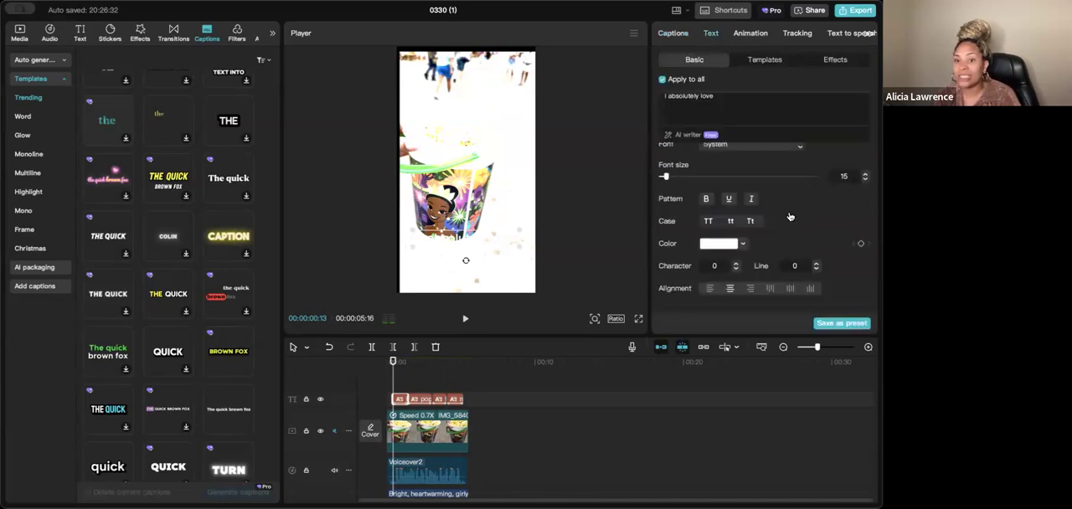
{"action": "scroll", "coordinate": [777, 193], "scroll_direction": "up", "scroll_amount": 5}
{"action": "scroll", "coordinate": [777, 191], "scroll_direction": "down", "scroll_amount": 3}
{"action": "scroll", "coordinate": [777, 190], "scroll_direction": "up", "scroll_amount": 1}
{"action": "scroll", "coordinate": [776, 189], "scroll_direction": "up", "scroll_amount": 3}
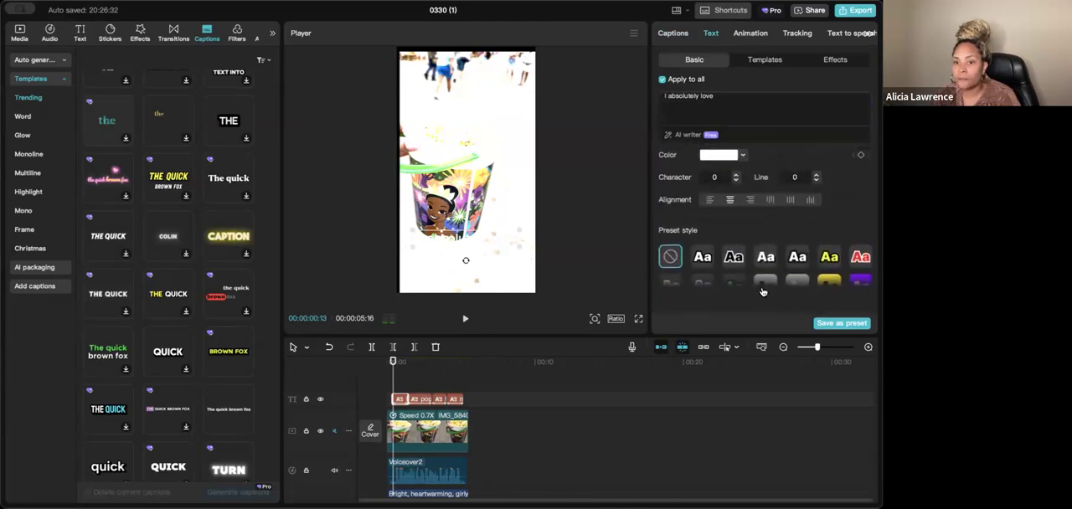
{"action": "left_click", "coordinate": [765, 286]}
{"action": "scroll", "coordinate": [708, 306], "scroll_direction": "down", "scroll_amount": 1}
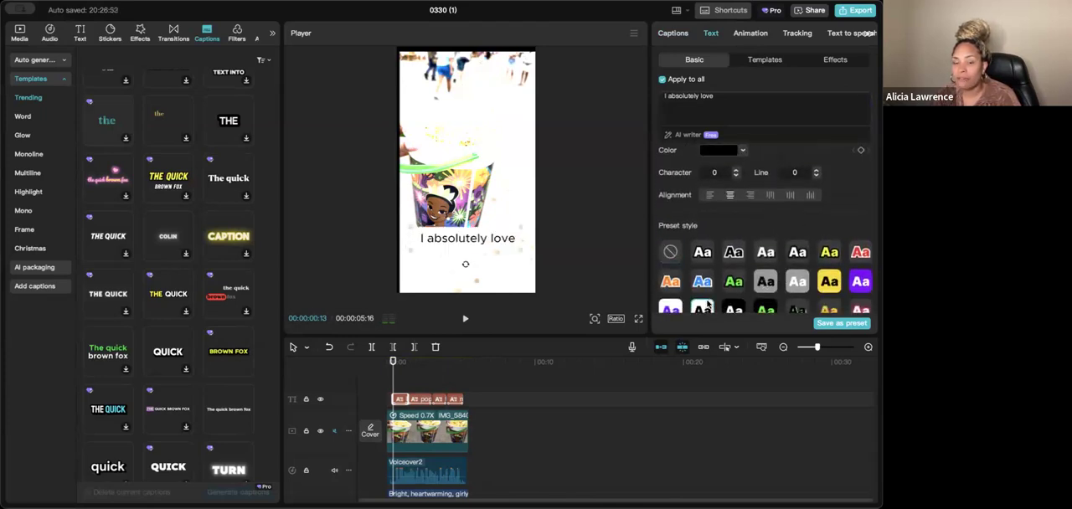
{"action": "left_click", "coordinate": [769, 253]}
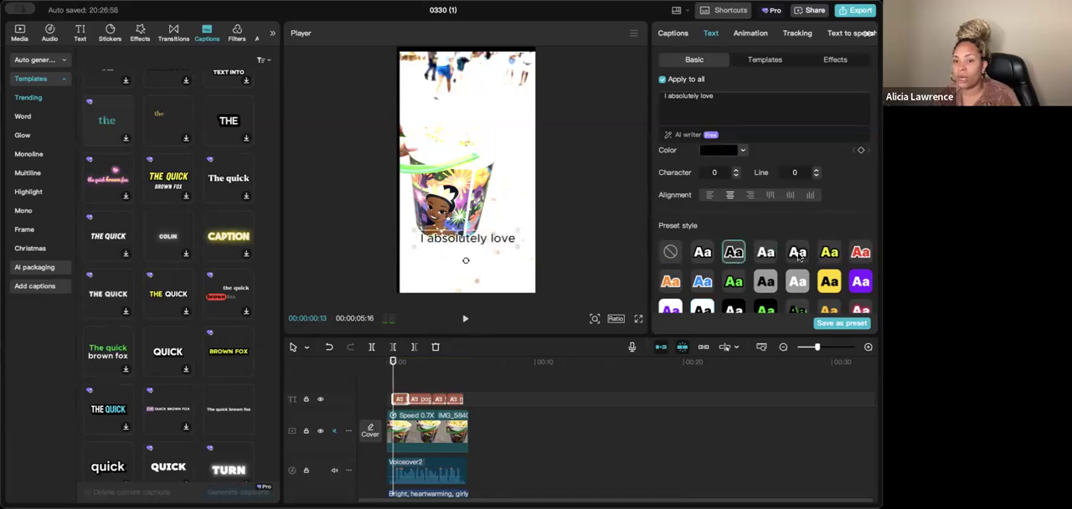
{"action": "left_click", "coordinate": [797, 255]}
{"action": "left_click", "coordinate": [706, 256]}
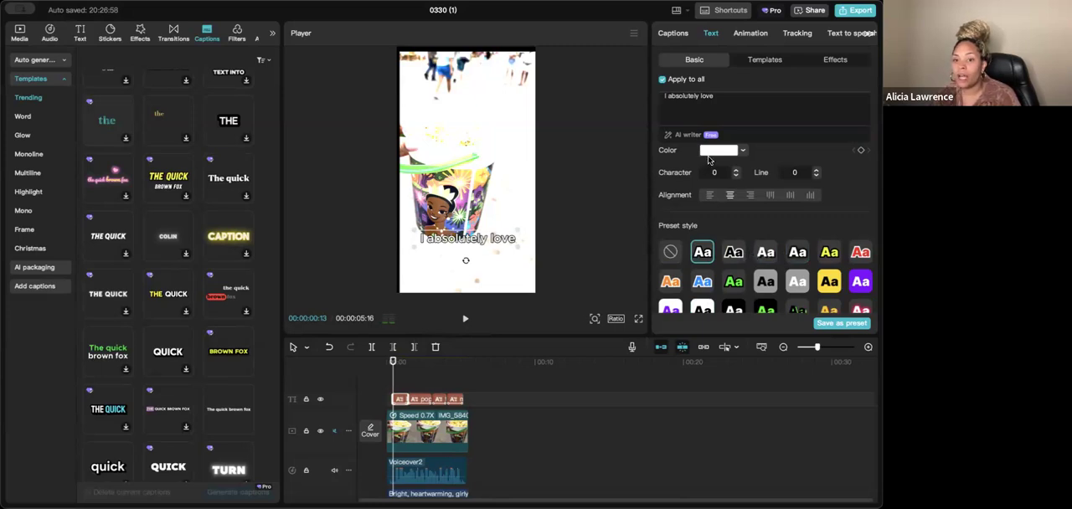
- Look at the fonts available for the captions without choosing a different one
{"action": "scroll", "coordinate": [759, 173], "scroll_direction": "up", "scroll_amount": 5}
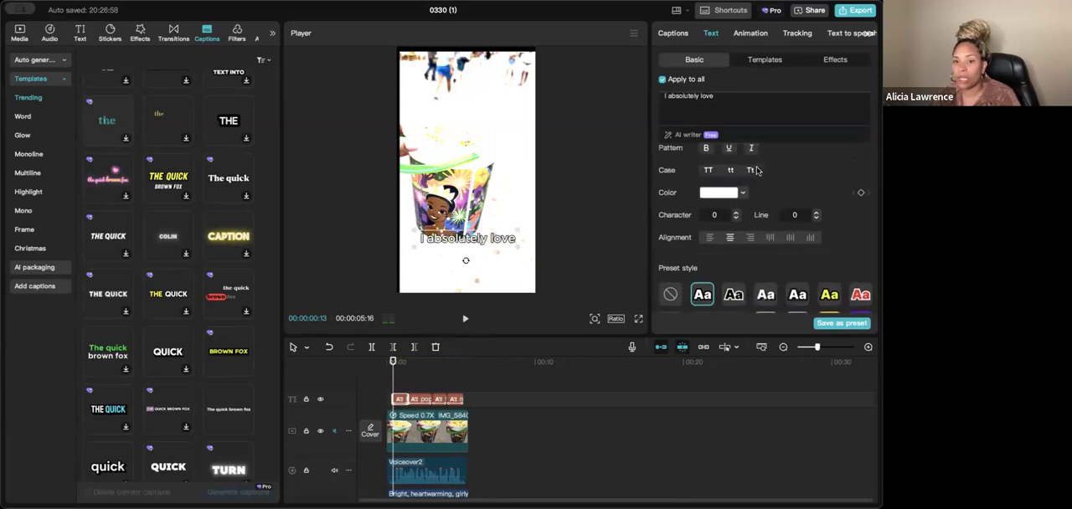
{"action": "scroll", "coordinate": [679, 176], "scroll_direction": "up", "scroll_amount": 2}
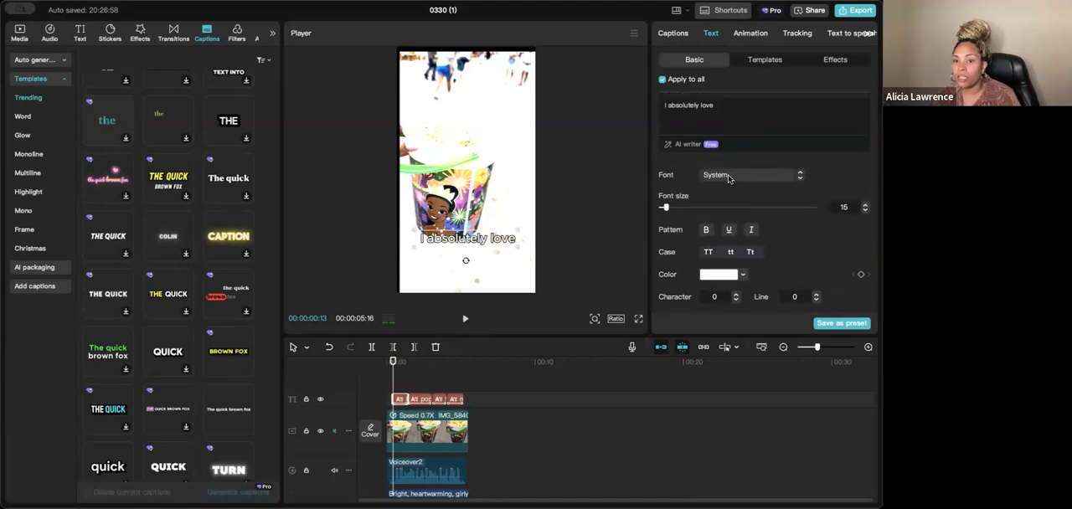
{"action": "left_click", "coordinate": [731, 177]}
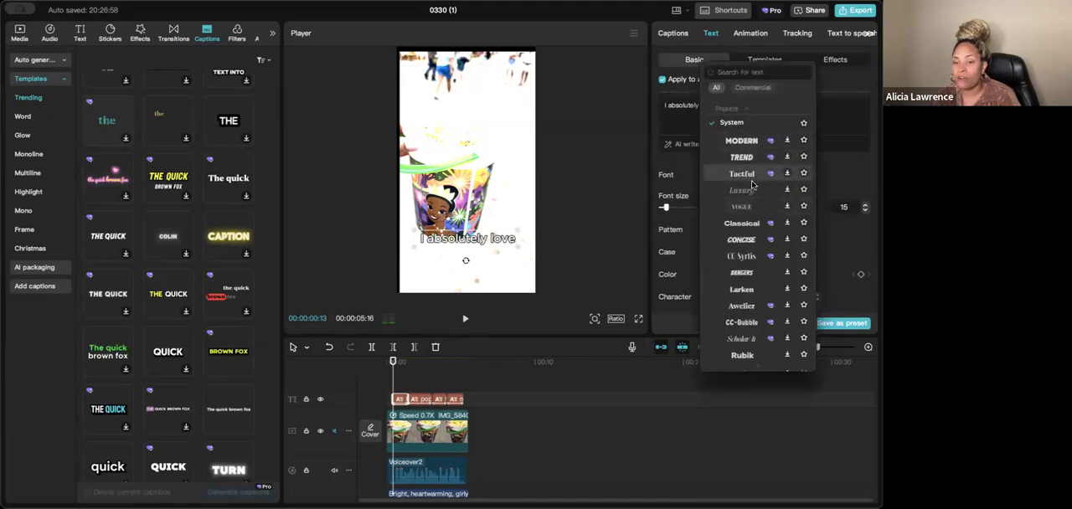
{"action": "left_click", "coordinate": [850, 179]}
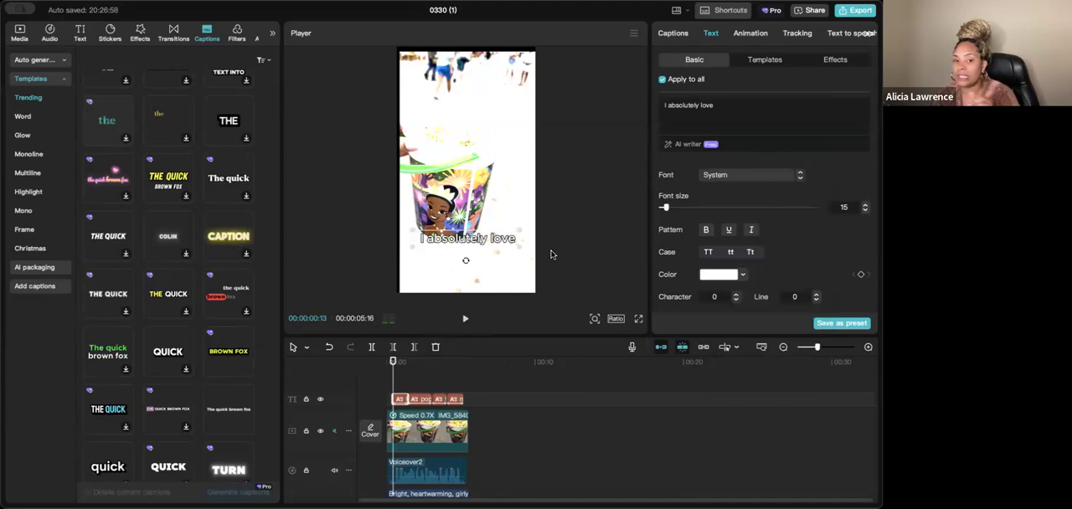
- Shrink the captions in the preview and move them up to the upper part of the popcorn bucket
{"action": "left_click_drag", "start_coordinate": [521, 249], "coordinate": [493, 239]}
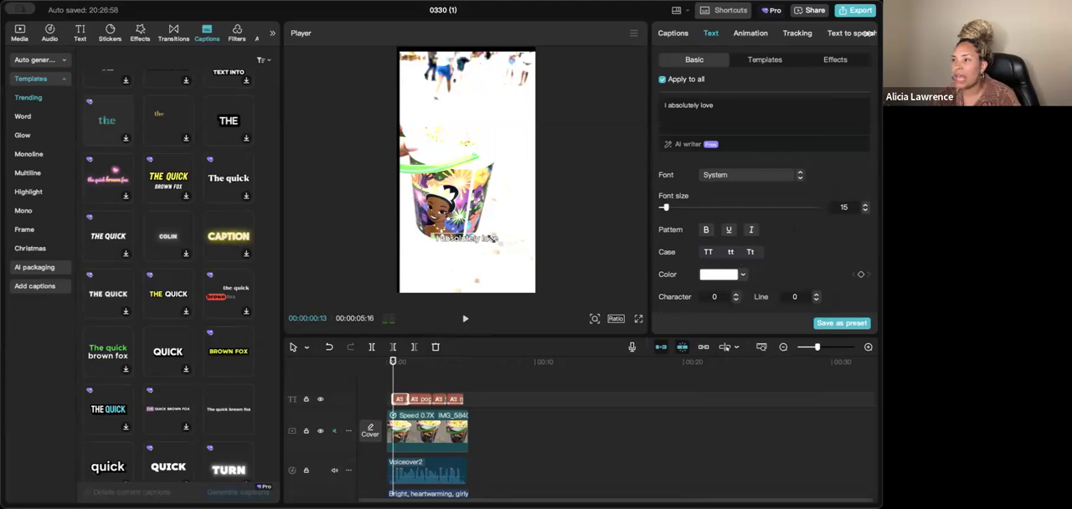
{"action": "left_click_drag", "start_coordinate": [474, 239], "coordinate": [473, 160]}
- Check the last caption, return the playhead to the start and play the video to review the caption size and placement
{"action": "left_click", "coordinate": [389, 374]}
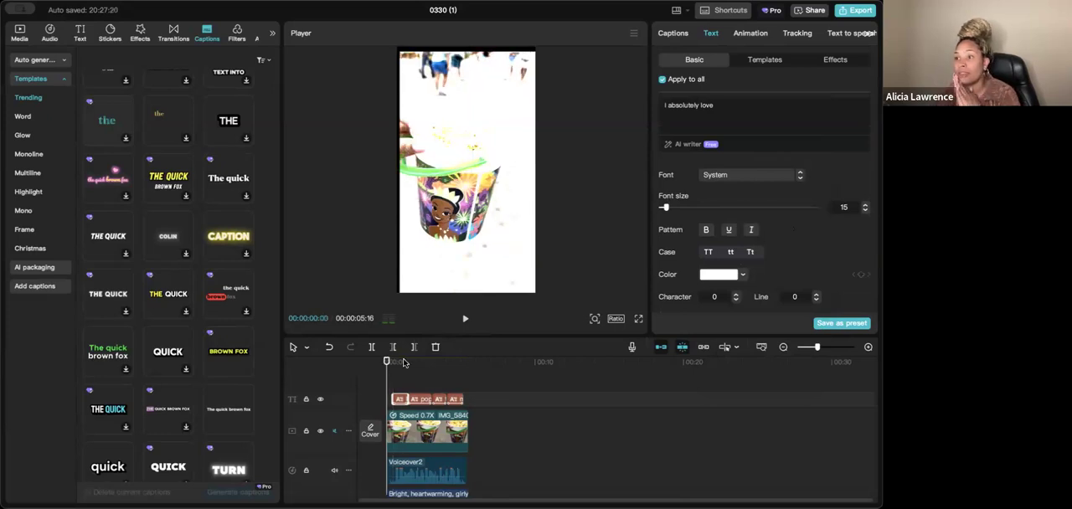
{"action": "left_click_drag", "start_coordinate": [450, 369], "coordinate": [456, 369]}
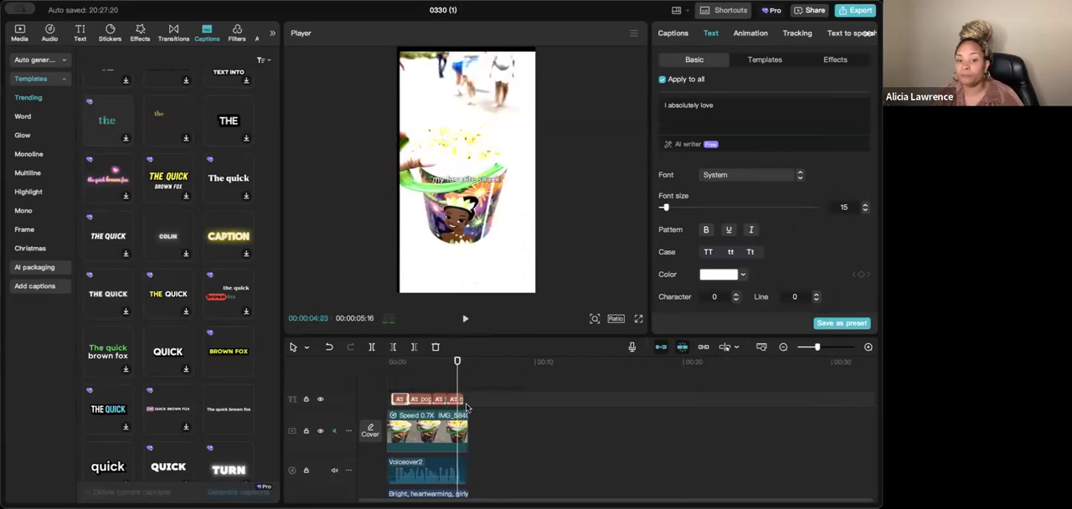
{"action": "left_click", "coordinate": [460, 399]}
{"action": "left_click_drag", "start_coordinate": [457, 366], "coordinate": [386, 364]}
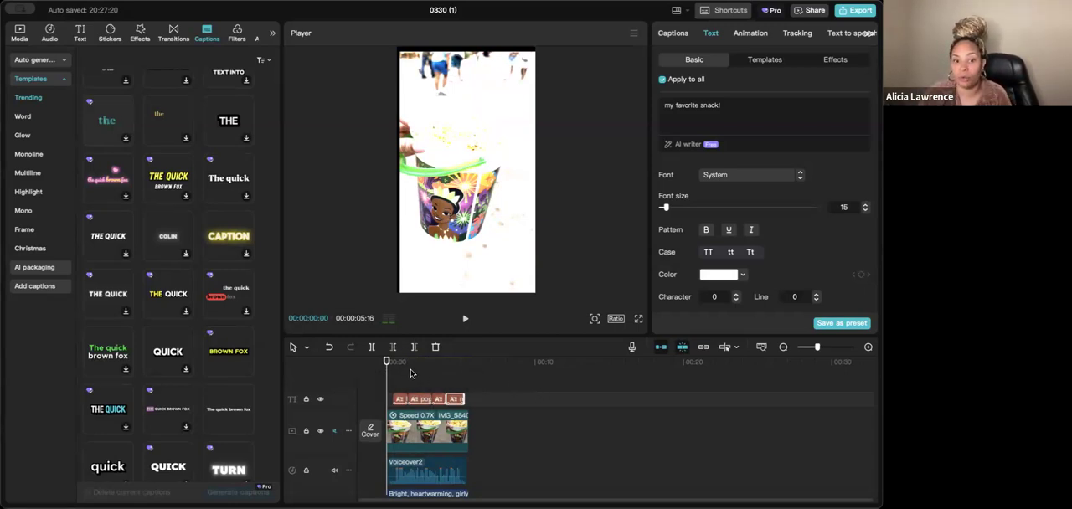
{"action": "key", "text": "space"}
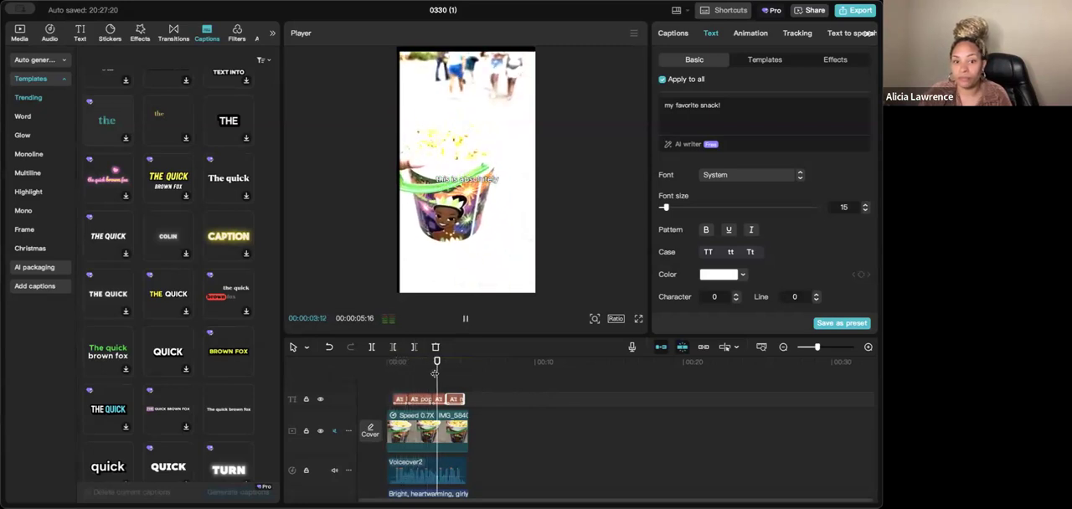
{"action": "key", "text": "space"}
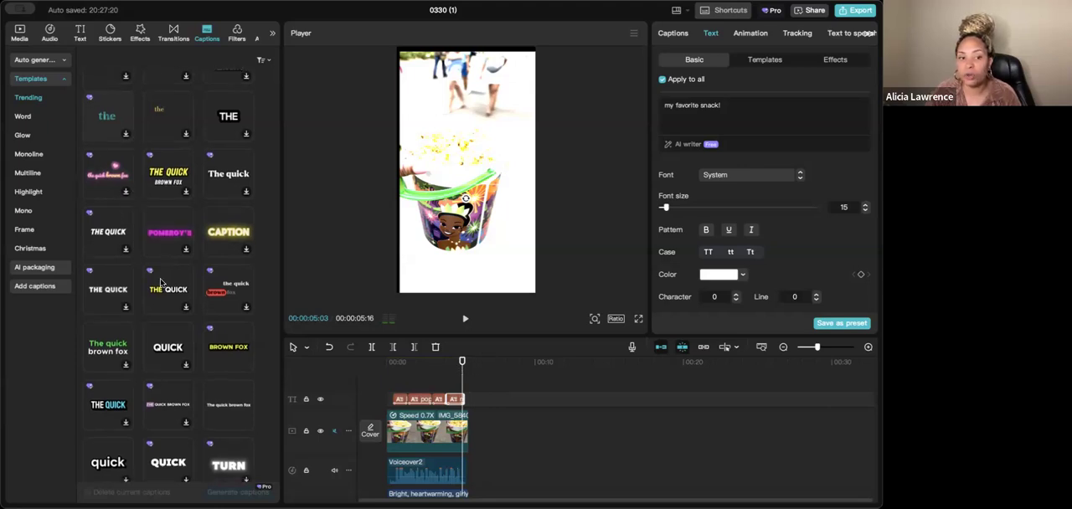
- Browse the Trending caption templates and the remaining text settings of the captions
{"action": "scroll", "coordinate": [131, 355], "scroll_direction": "down", "scroll_amount": 1}
{"action": "scroll", "coordinate": [131, 356], "scroll_direction": "down", "scroll_amount": 1}
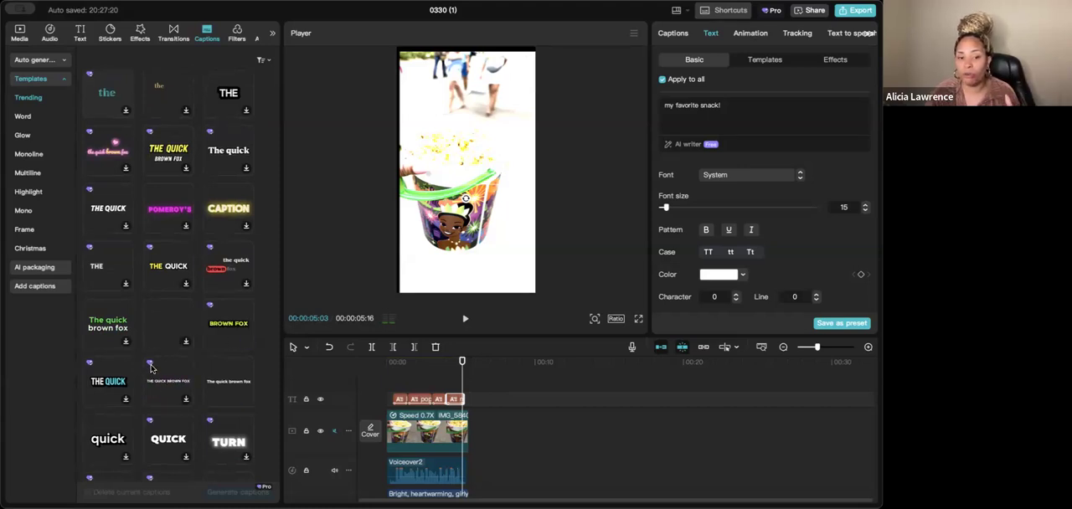
{"action": "scroll", "coordinate": [157, 381], "scroll_direction": "down", "scroll_amount": 5}
{"action": "scroll", "coordinate": [156, 381], "scroll_direction": "down", "scroll_amount": 2}
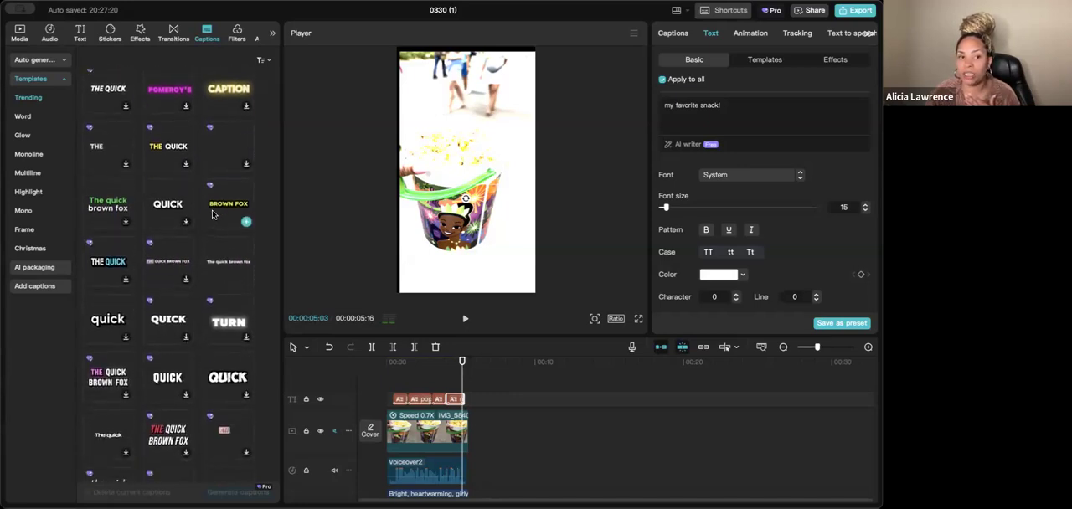
{"action": "scroll", "coordinate": [208, 377], "scroll_direction": "up", "scroll_amount": 12}
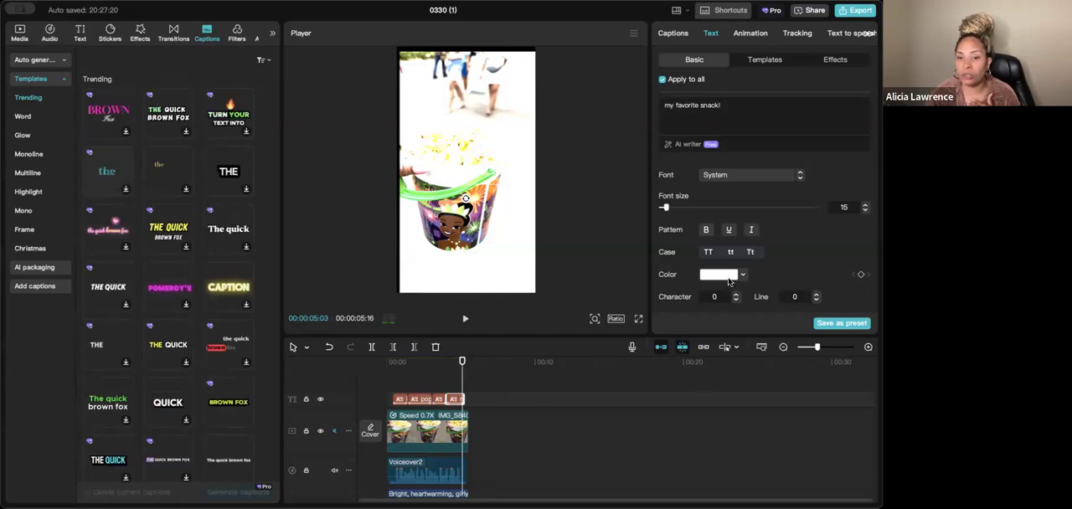
{"action": "scroll", "coordinate": [800, 247], "scroll_direction": "down", "scroll_amount": 10}
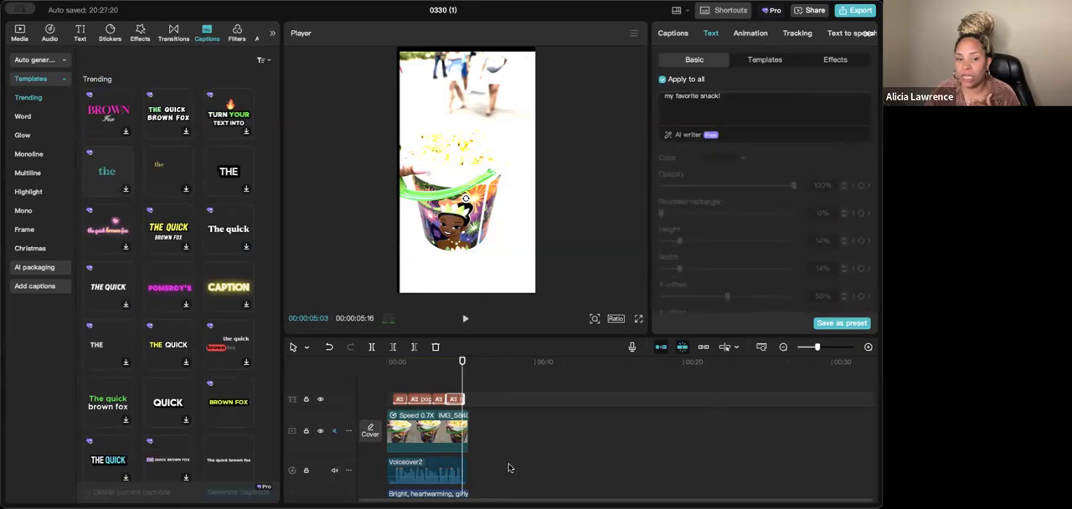
- Add a default text clip at the start of the timeline
{"action": "left_click_drag", "start_coordinate": [462, 385], "coordinate": [377, 386]}
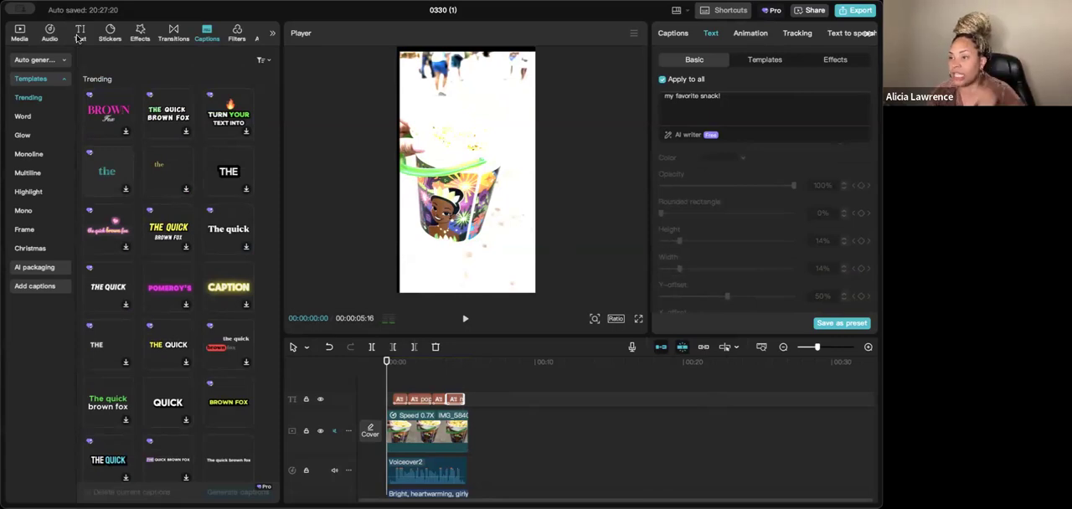
{"action": "left_click", "coordinate": [80, 31]}
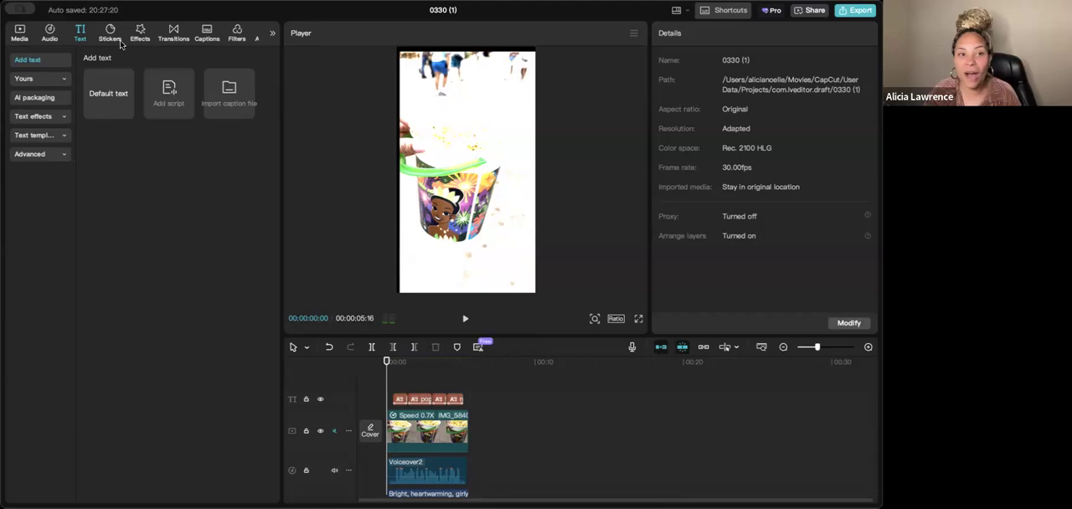
{"action": "left_click", "coordinate": [125, 111]}
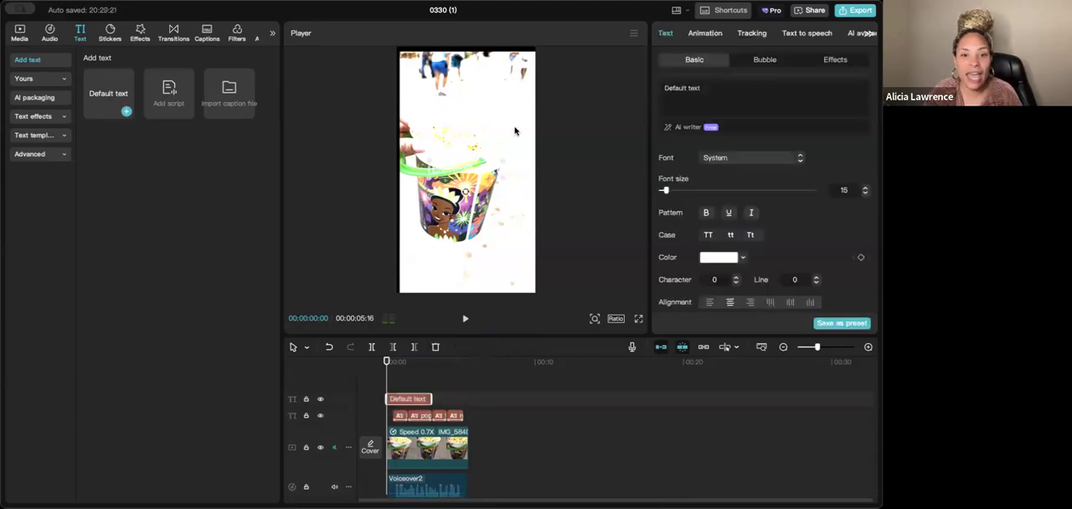
- Replace the default text with "My Favorite Snack at Disney!"
{"action": "triple_click", "coordinate": [693, 90]}
{"action": "triple_click", "coordinate": [689, 92]}
{"action": "double_click", "coordinate": [689, 92]}
{"action": "left_click_drag", "start_coordinate": [714, 88], "coordinate": [645, 84]}
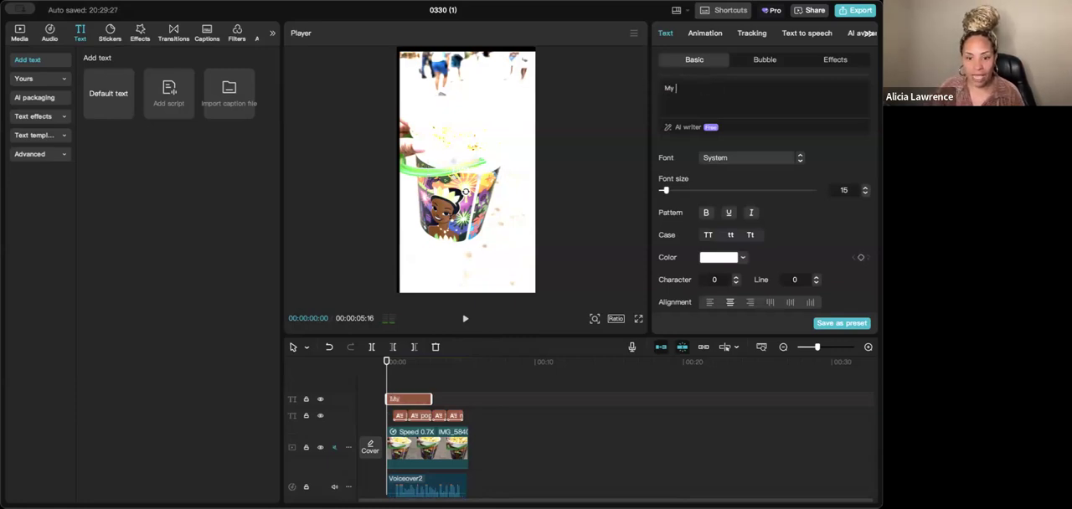
{"action": "type", "text": "Favorite S"}
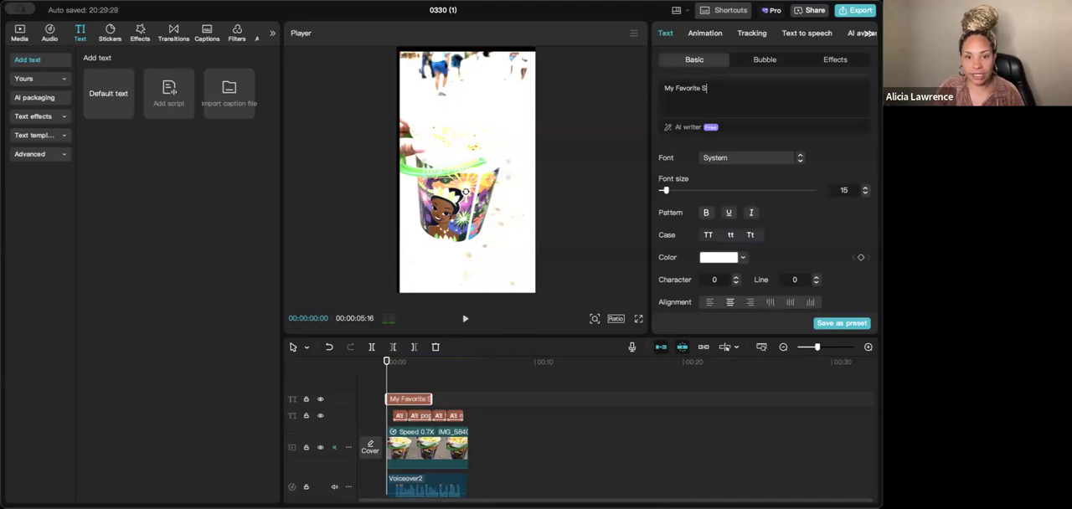
{"action": "type", "text": "nack at d"}
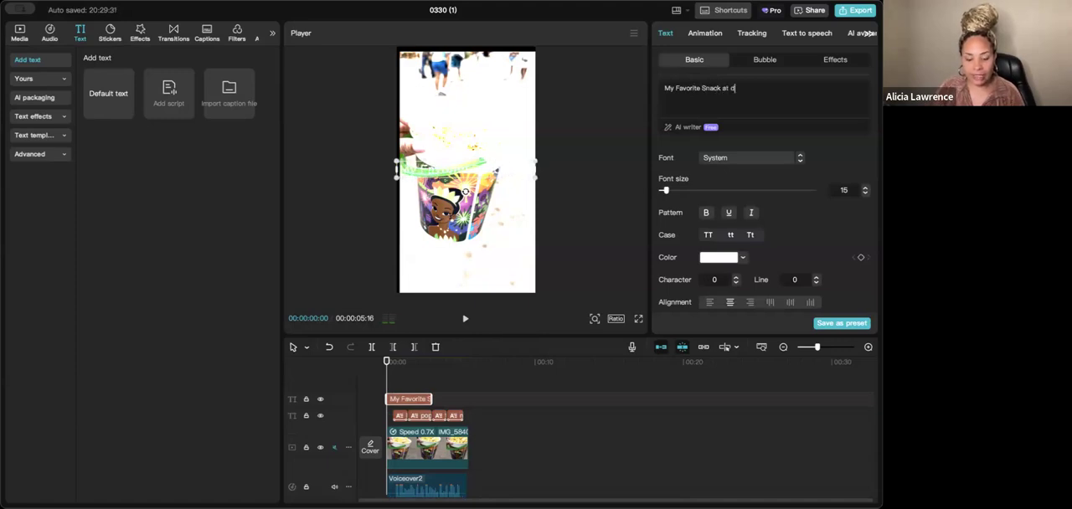
{"action": "type", "text": "isney!"}
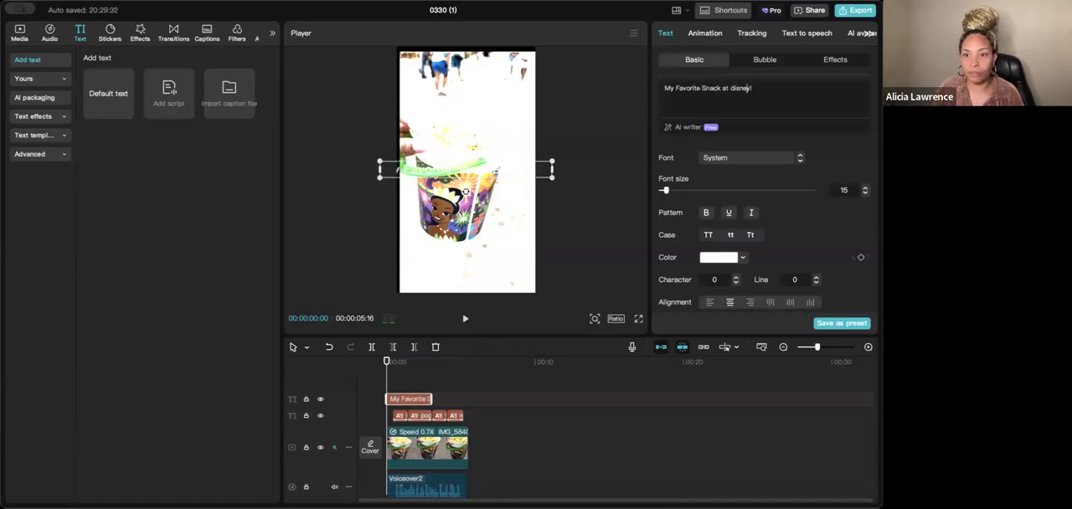
{"action": "key", "text": "BackSpace"}
{"action": "type", "text": "D"}
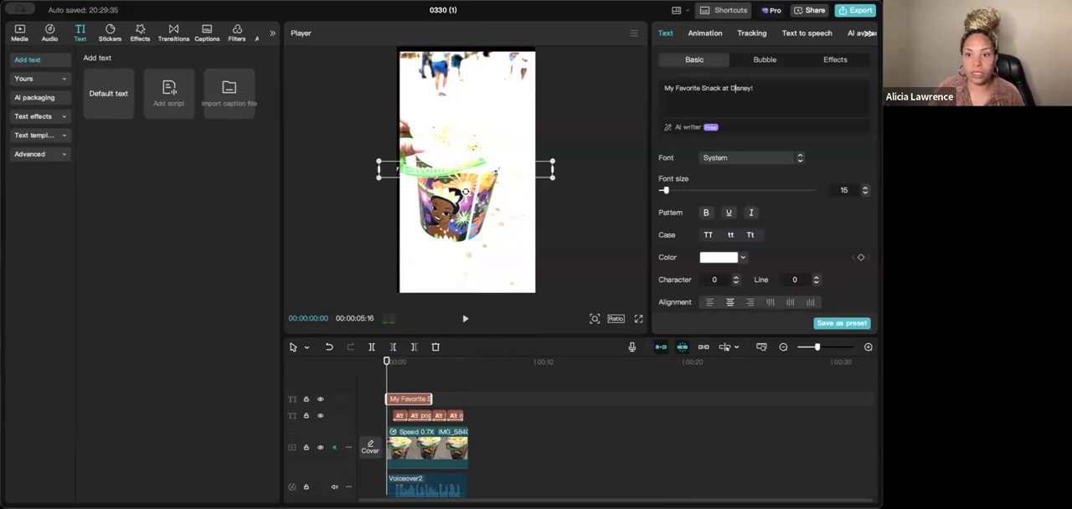
- Break the title text into two lines, "My Favorite Snack" and "at Disney!"
{"action": "left_click", "coordinate": [723, 87]}
{"action": "key", "text": "Return"}
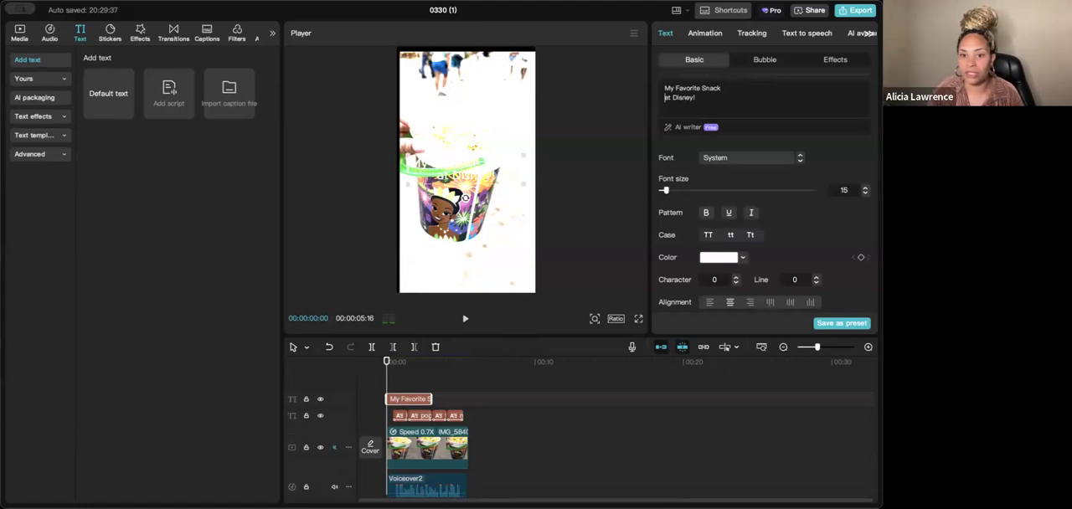
{"action": "key", "text": "BackSpace"}
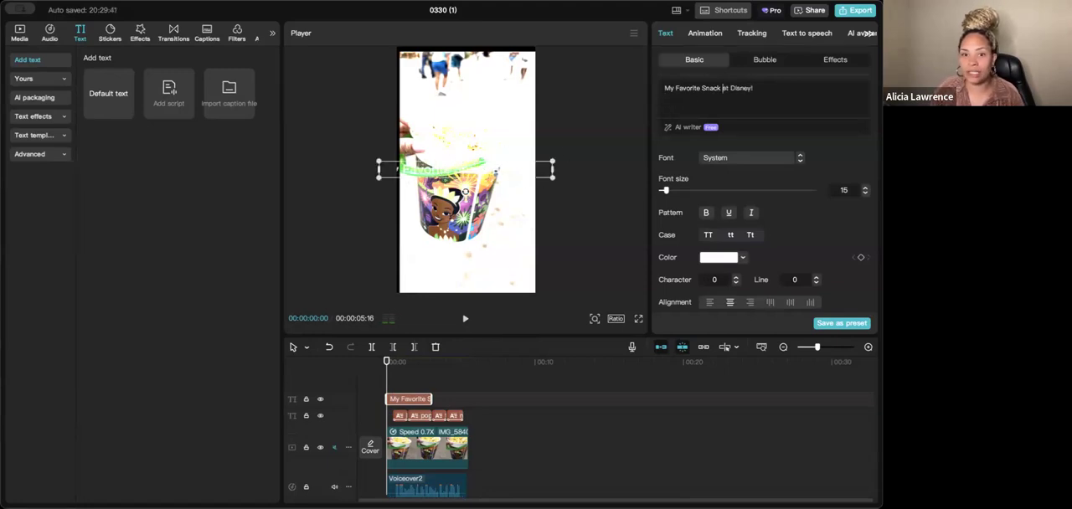
{"action": "left_click", "coordinate": [733, 87]}
{"action": "key", "text": "Return"}
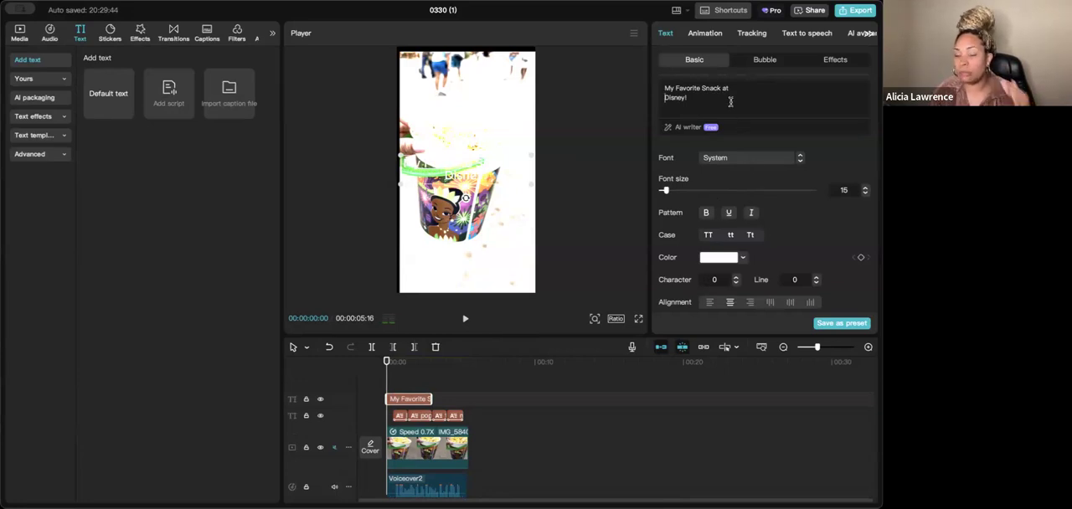
{"action": "key", "text": "BackSpace"}
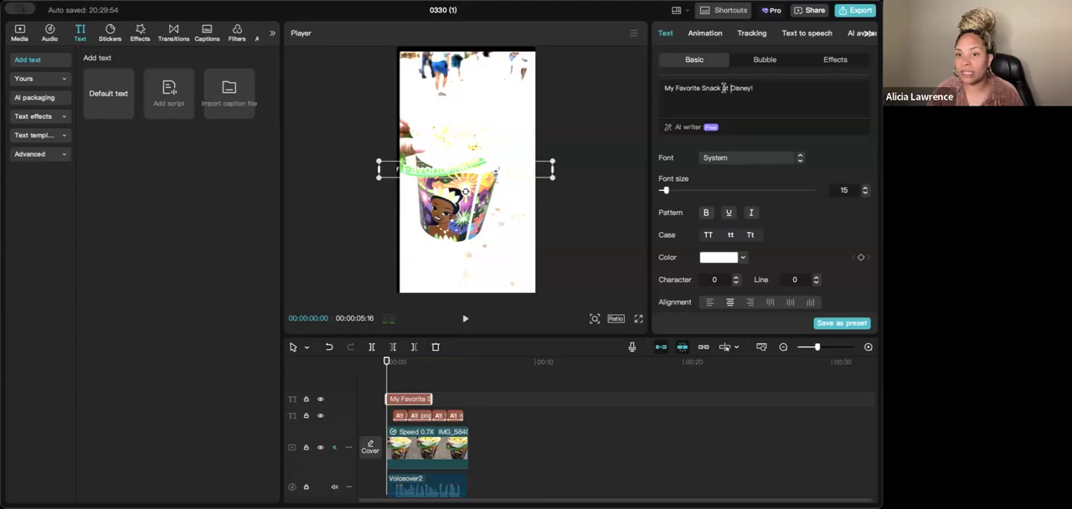
{"action": "key", "text": "Return"}
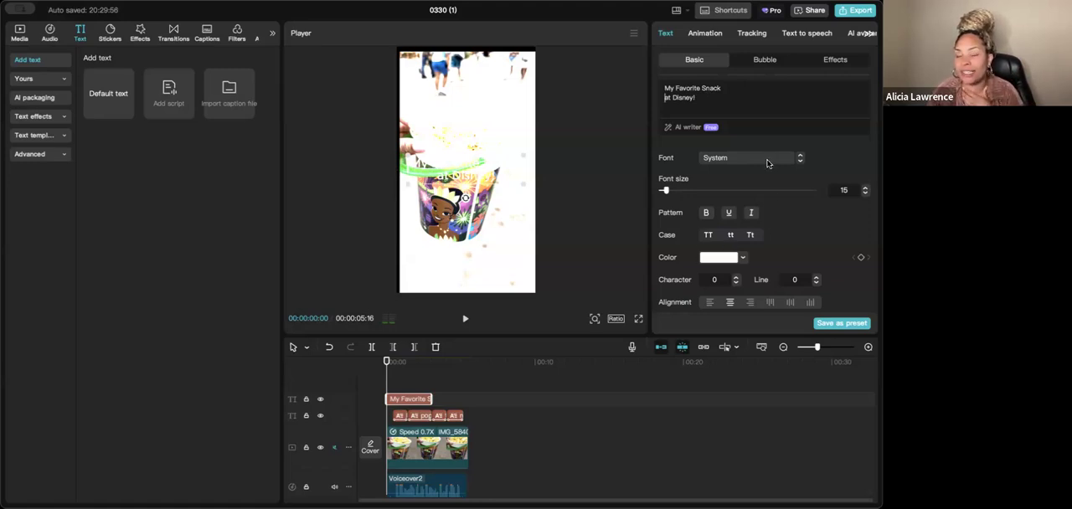
- Set the title text's font to Ingenious
{"action": "left_click", "coordinate": [767, 164]}
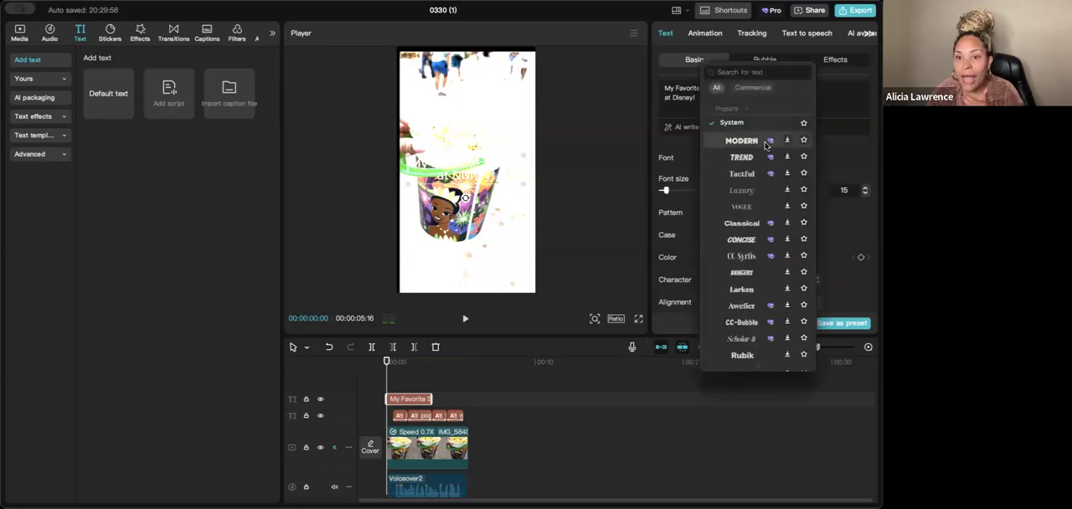
{"action": "scroll", "coordinate": [757, 274], "scroll_direction": "down", "scroll_amount": 2}
{"action": "scroll", "coordinate": [759, 276], "scroll_direction": "down", "scroll_amount": 5}
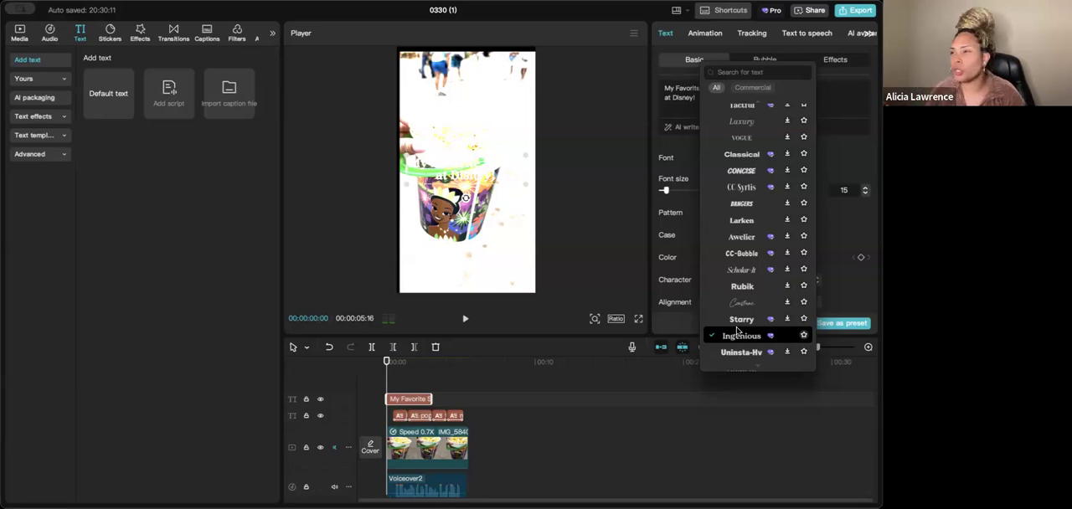
{"action": "left_click", "coordinate": [748, 335]}
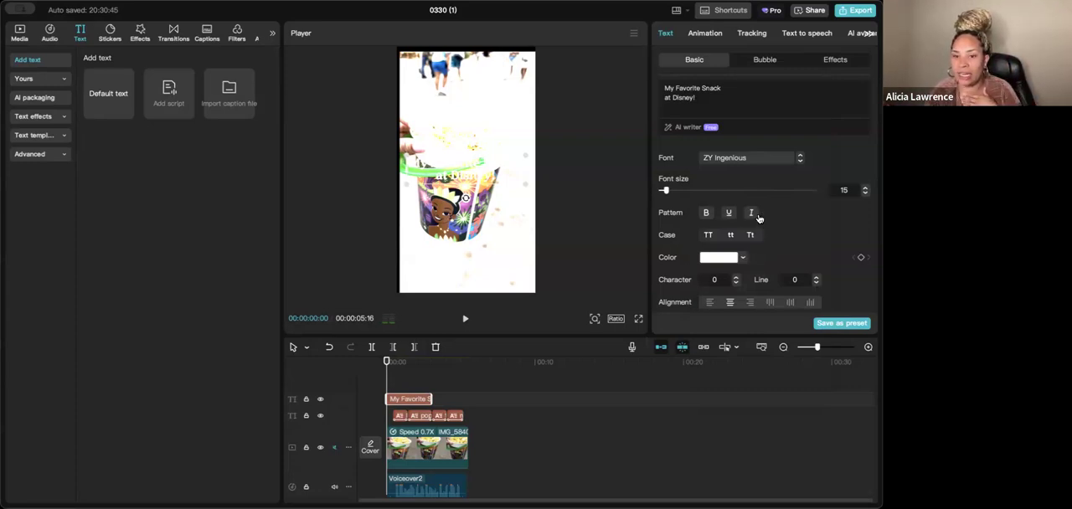
- Apply the black-on-white preset style to the title and move it to the upper part of the video frame, above the popcorn bucket
{"action": "scroll", "coordinate": [782, 229], "scroll_direction": "down", "scroll_amount": 1}
{"action": "scroll", "coordinate": [781, 230], "scroll_direction": "down", "scroll_amount": 5}
{"action": "scroll", "coordinate": [765, 280], "scroll_direction": "up", "scroll_amount": 3}
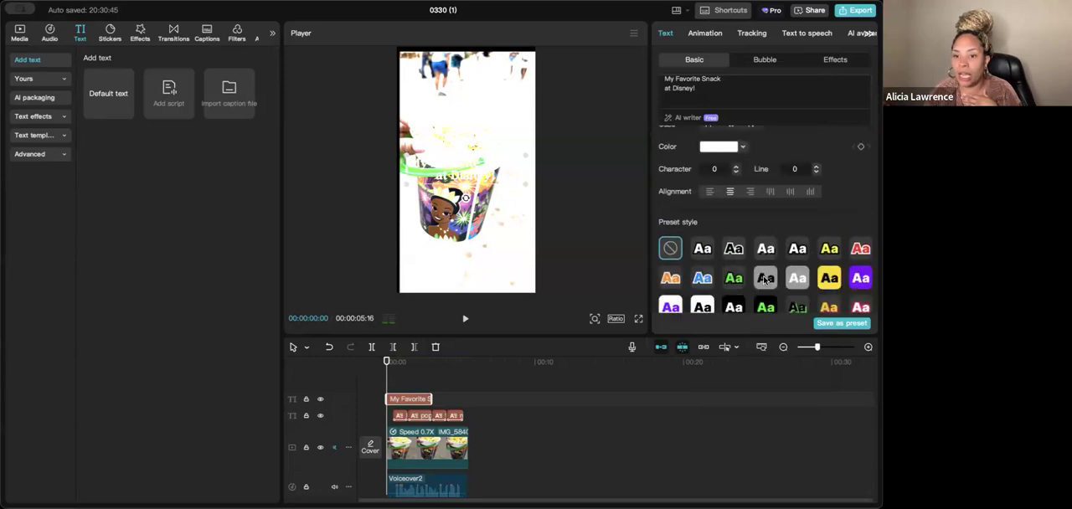
{"action": "left_click", "coordinate": [711, 305]}
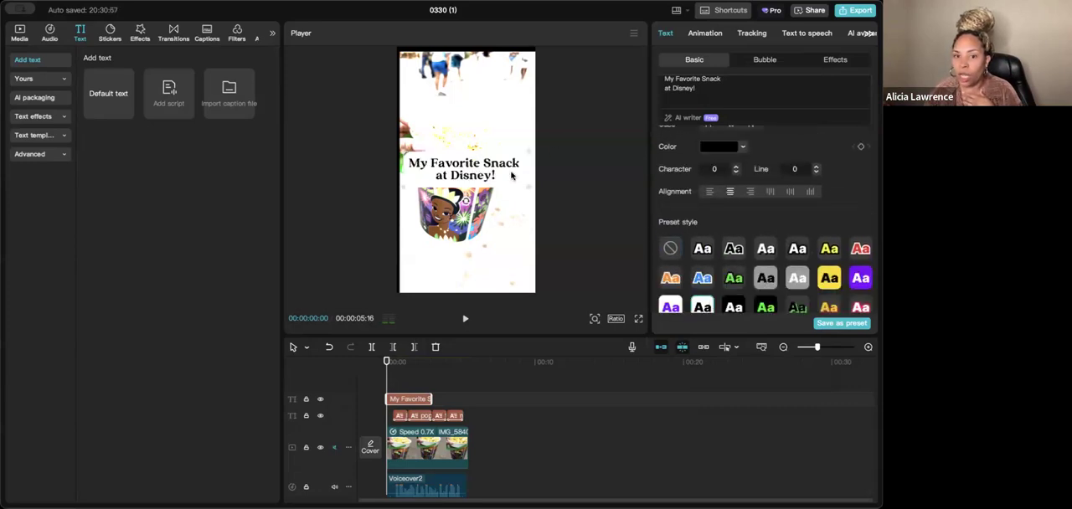
{"action": "left_click_drag", "start_coordinate": [528, 183], "coordinate": [503, 101]}
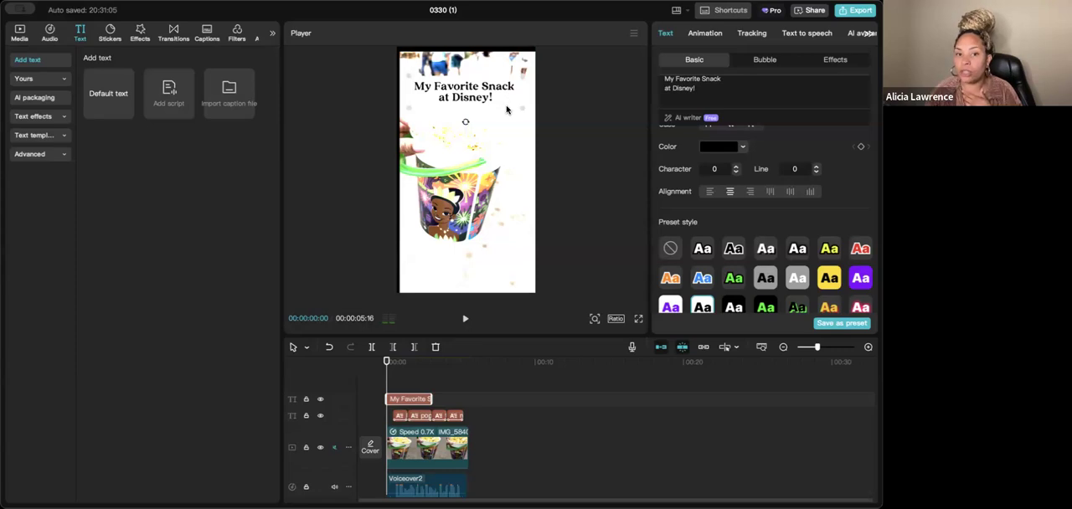
- Try the white-on-black and white-on-purple preset styles on the title, and return it to the black-on-white style
{"action": "left_click", "coordinate": [733, 307]}
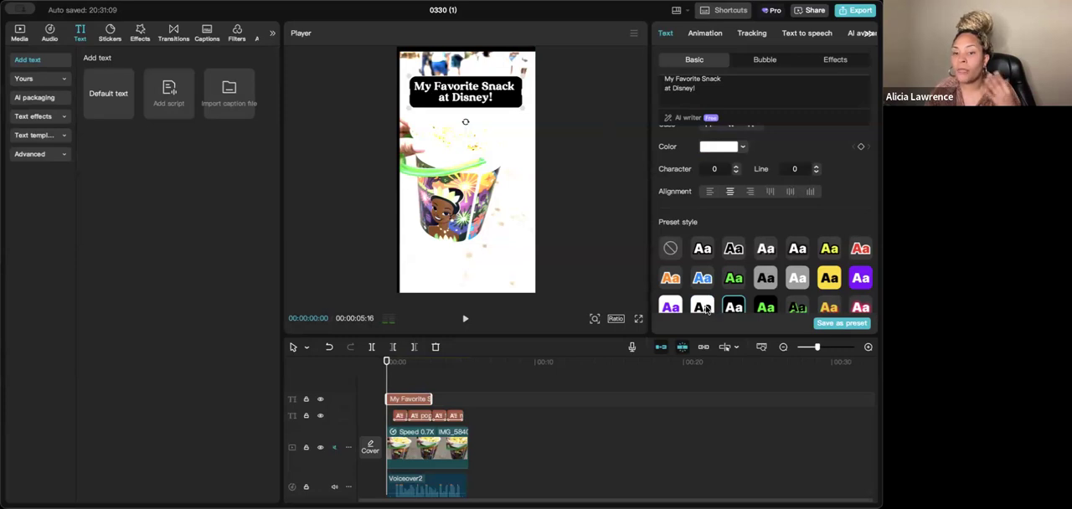
{"action": "left_click", "coordinate": [860, 282]}
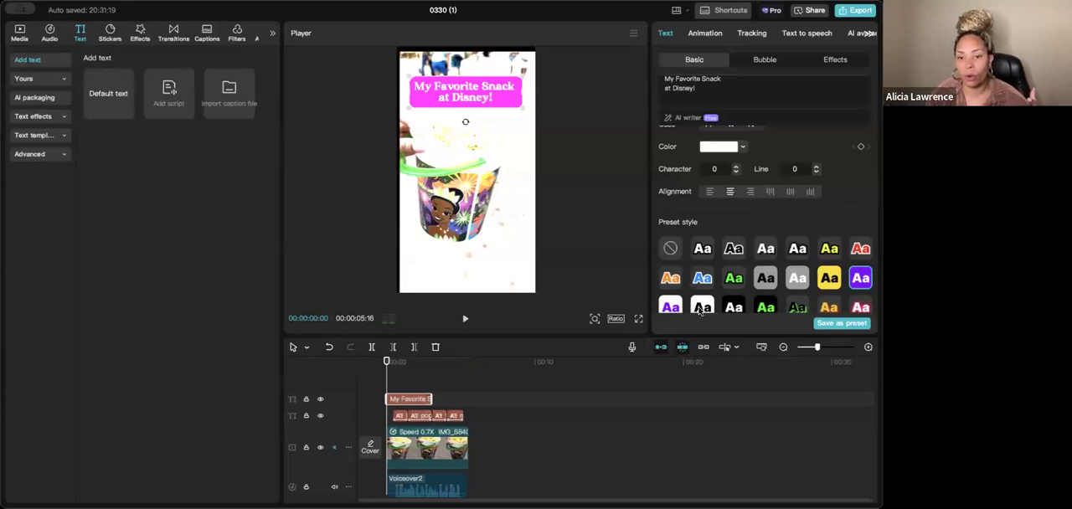
{"action": "left_click", "coordinate": [700, 308]}
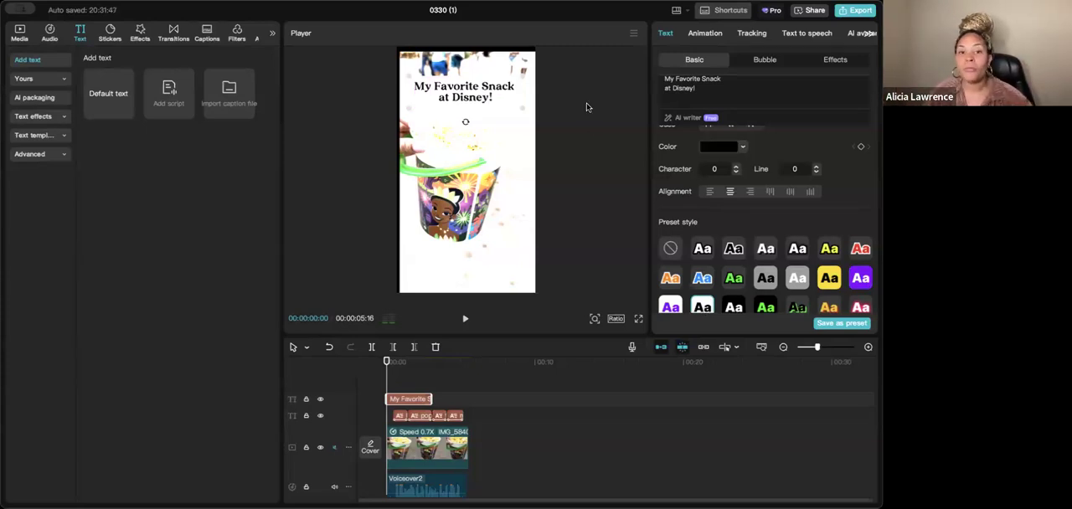
- Shrink the title slightly in the preview and extend its clip to the end of the video, playing it through
{"action": "left_click_drag", "start_coordinate": [525, 109], "coordinate": [494, 103]}
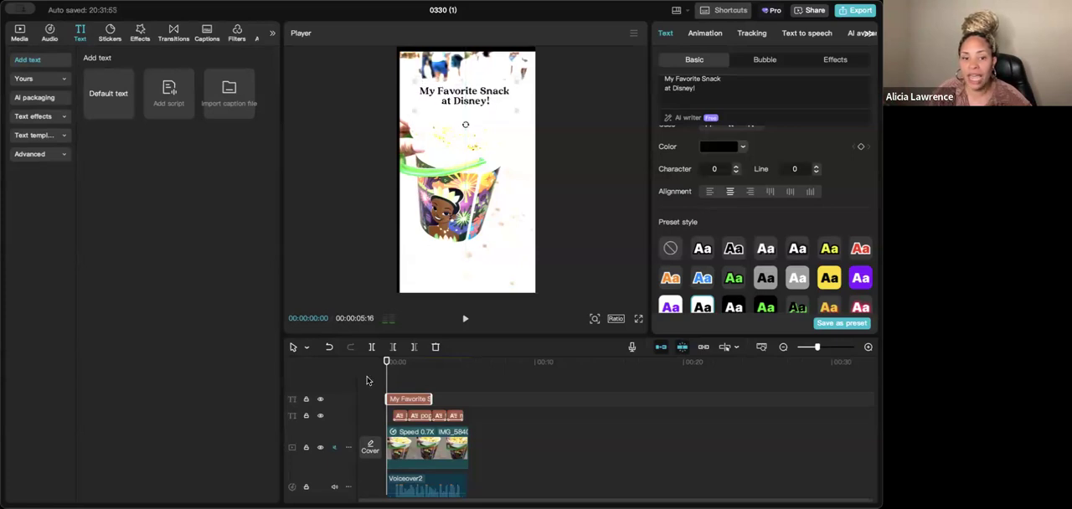
{"action": "left_click_drag", "start_coordinate": [432, 398], "coordinate": [467, 400]}
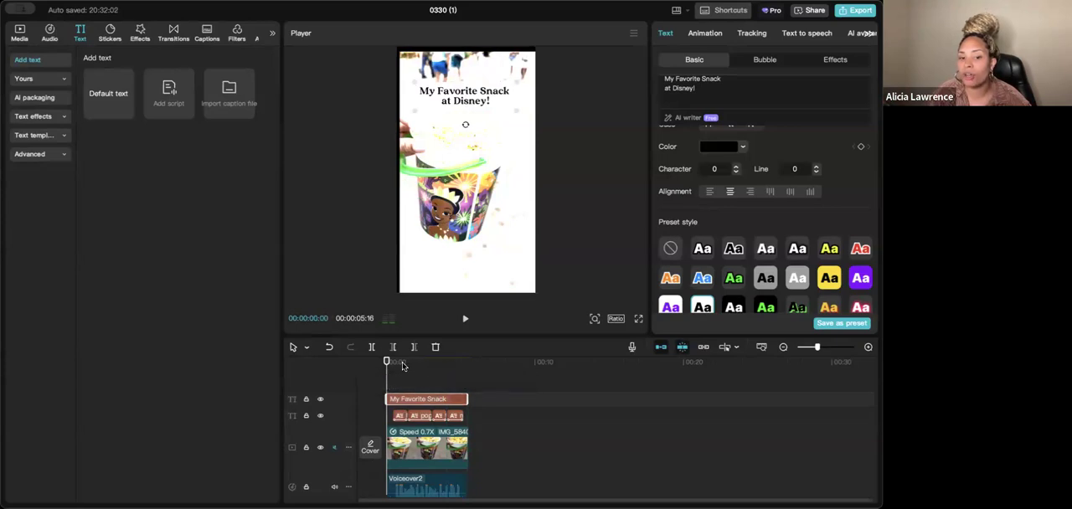
{"action": "key", "text": "space"}
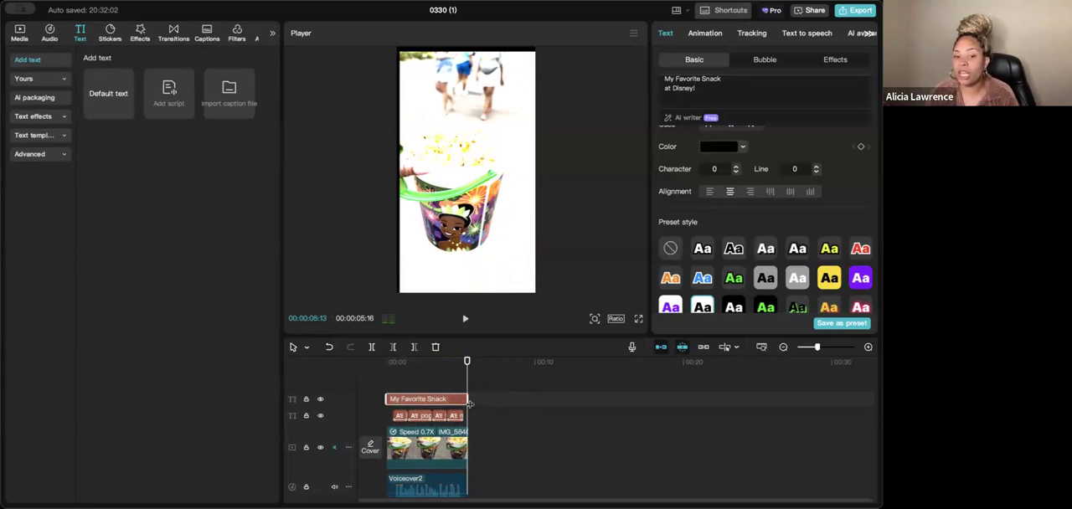
- Shorten the title clip so it ends before the video does, and move the title slightly higher in the frame
{"action": "left_click_drag", "start_coordinate": [469, 403], "coordinate": [436, 396]}
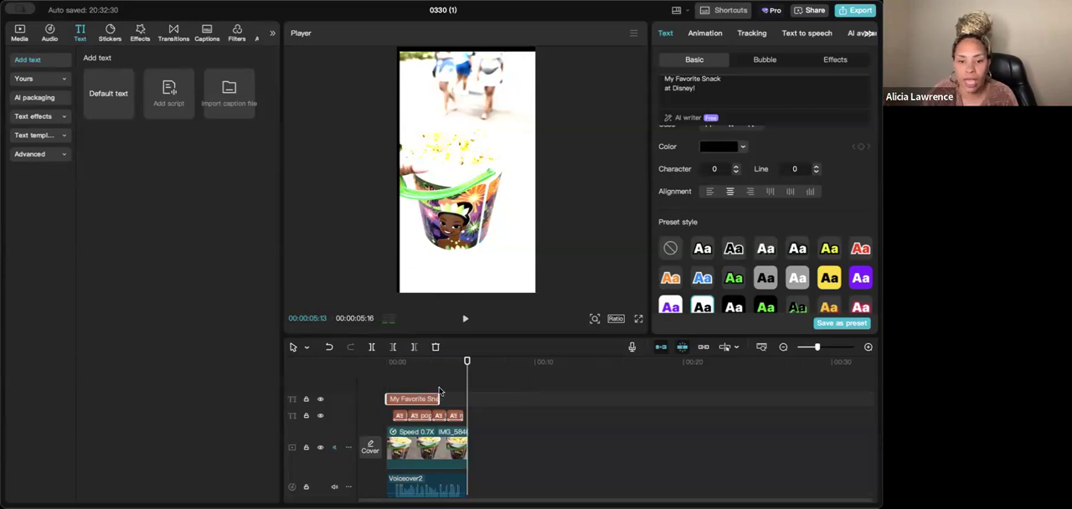
{"action": "left_click", "coordinate": [423, 362]}
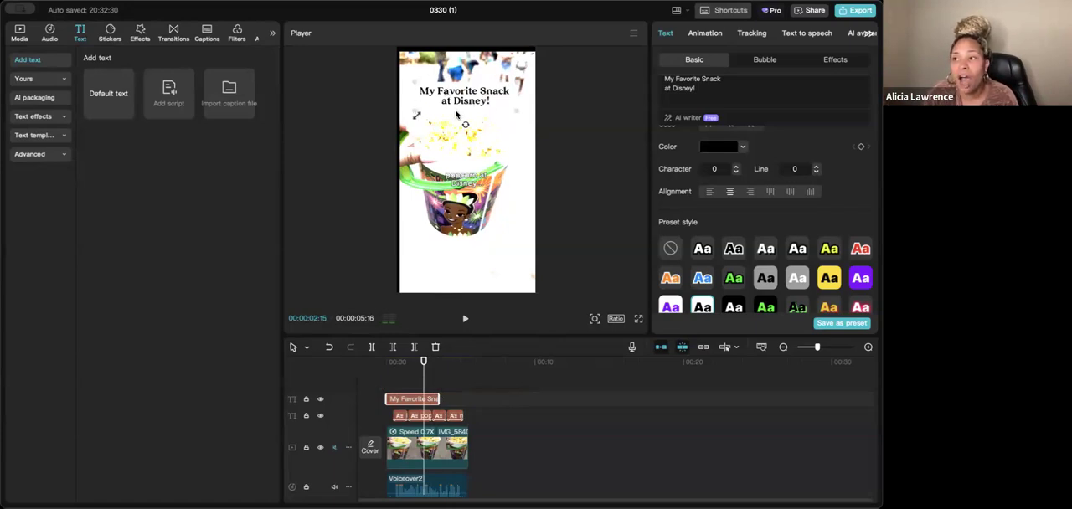
{"action": "left_click_drag", "start_coordinate": [458, 98], "coordinate": [458, 94]}
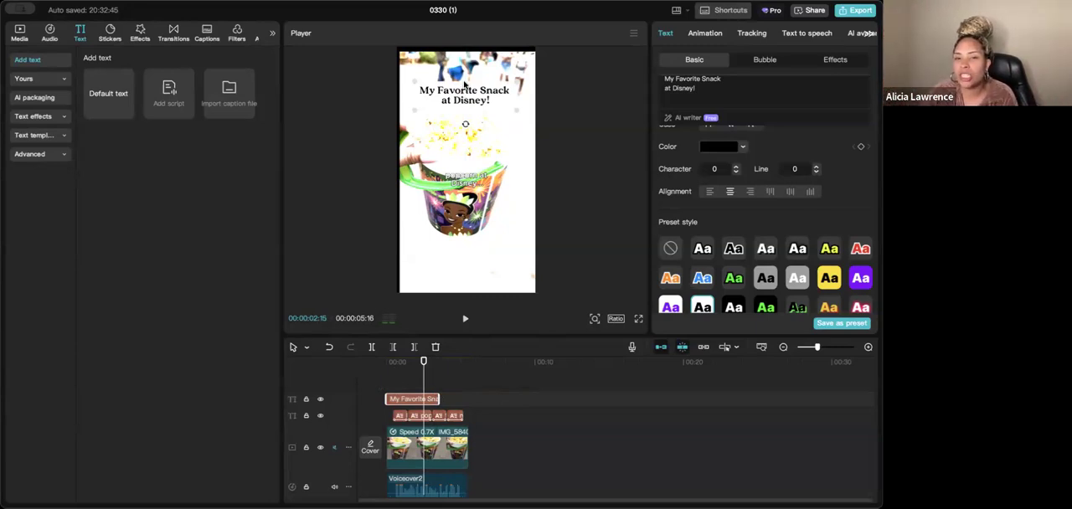
{"action": "mouse_move", "coordinate": [462, 87]}
{"action": "left_mouse_down"}
{"action": "mouse_move", "coordinate": [450, 73]}
{"action": "mouse_move", "coordinate": [457, 94]}
{"action": "left_mouse_up"}
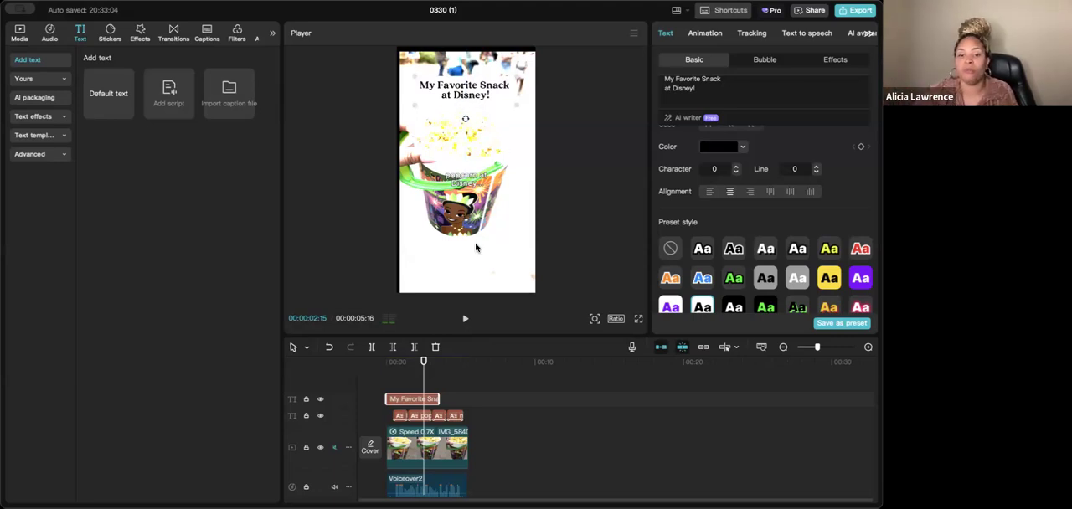
- Move the captions down to just below the popcorn bucket in the video frame
{"action": "left_click", "coordinate": [478, 185]}
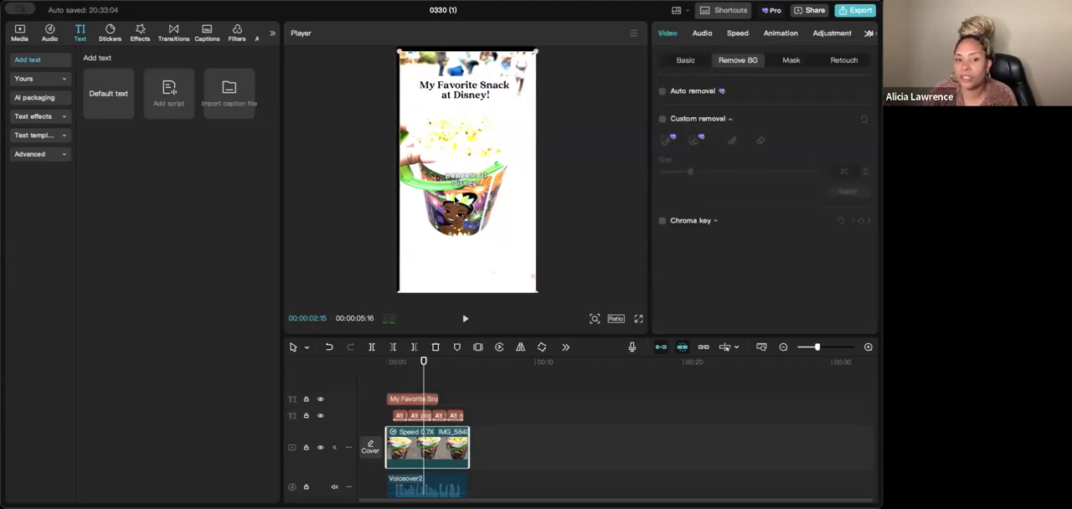
{"action": "left_click", "coordinate": [463, 181]}
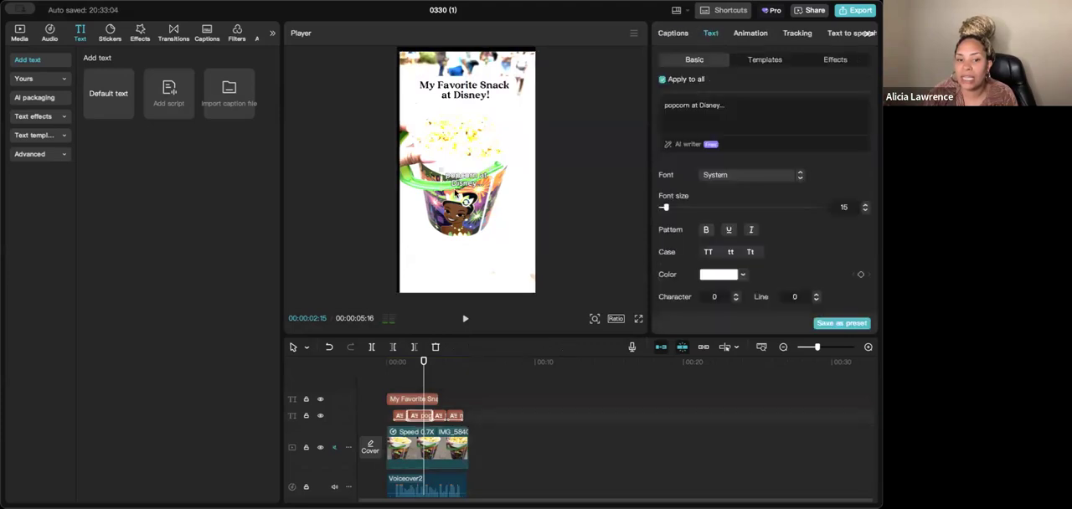
{"action": "left_click_drag", "start_coordinate": [459, 208], "coordinate": [461, 245]}
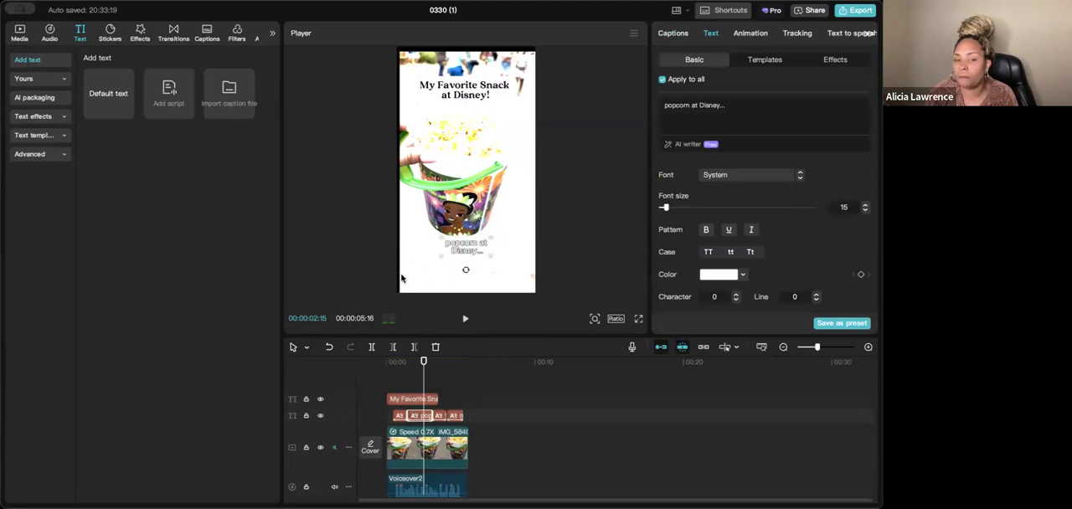
- Play the video from the start to review the title and caption placement
{"action": "left_click", "coordinate": [405, 383]}
{"action": "left_click_drag", "start_coordinate": [403, 382], "coordinate": [383, 386]}
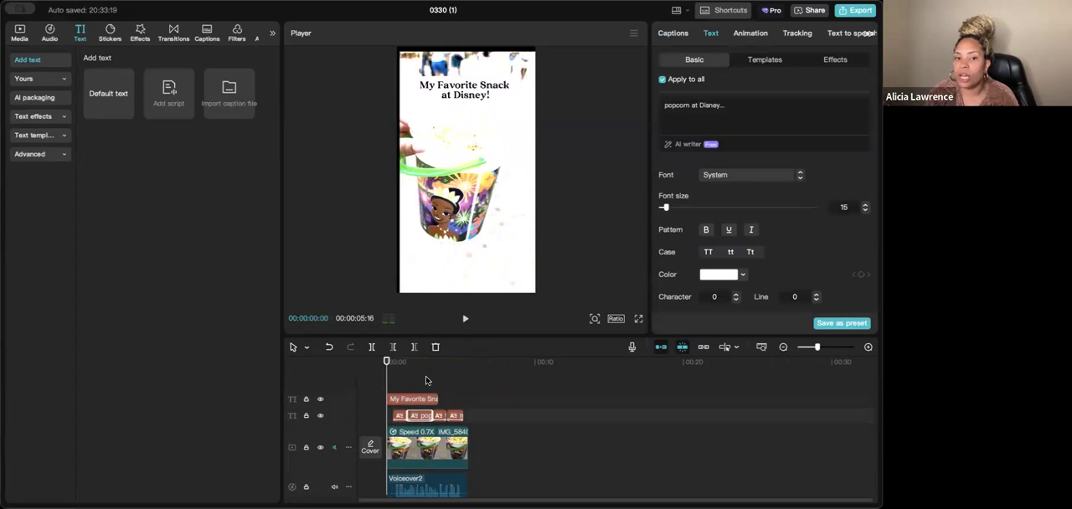
{"action": "left_click", "coordinate": [465, 319]}
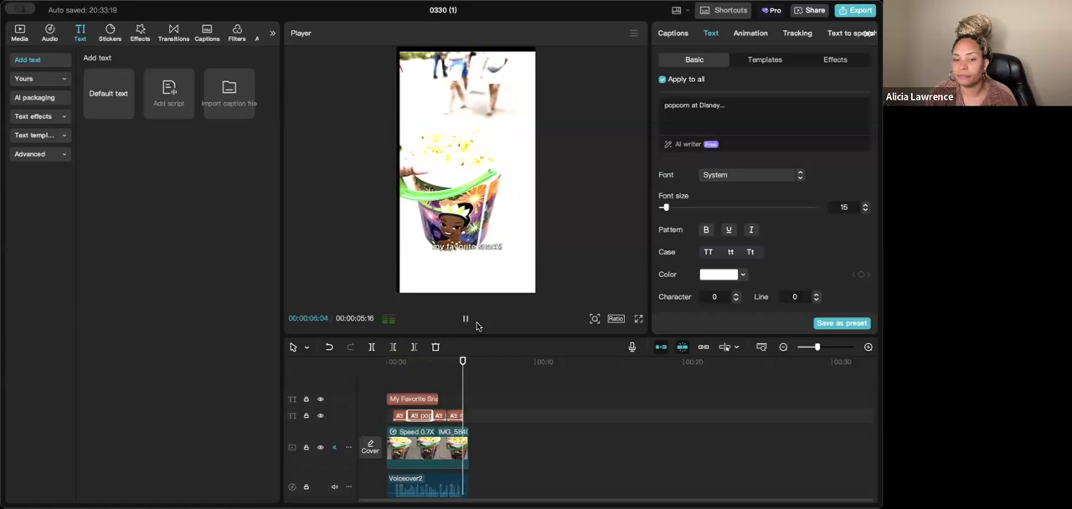
- Extend the title clip to the end of the video clip
{"action": "left_click", "coordinate": [432, 391]}
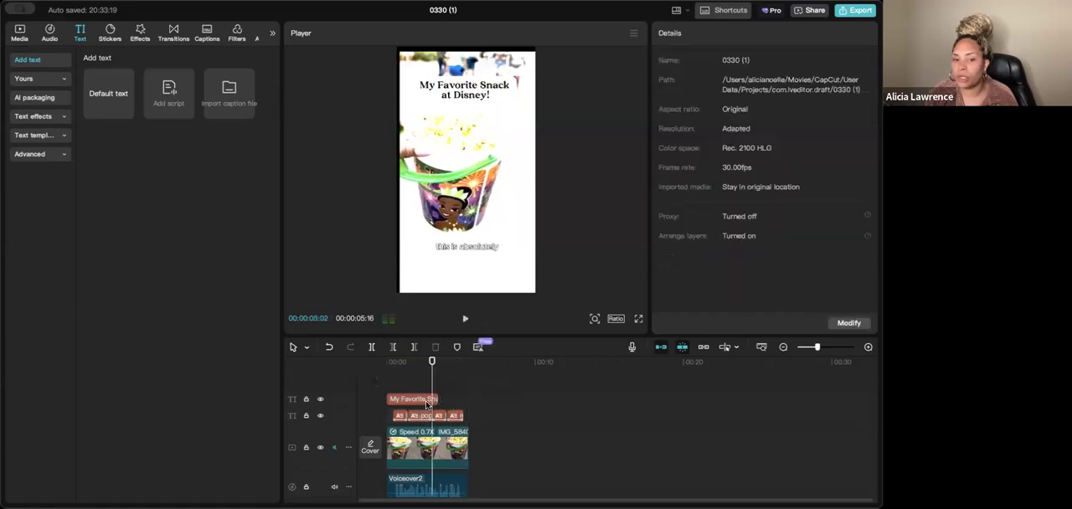
{"action": "left_click", "coordinate": [434, 400]}
{"action": "left_click_drag", "start_coordinate": [433, 400], "coordinate": [466, 382]}
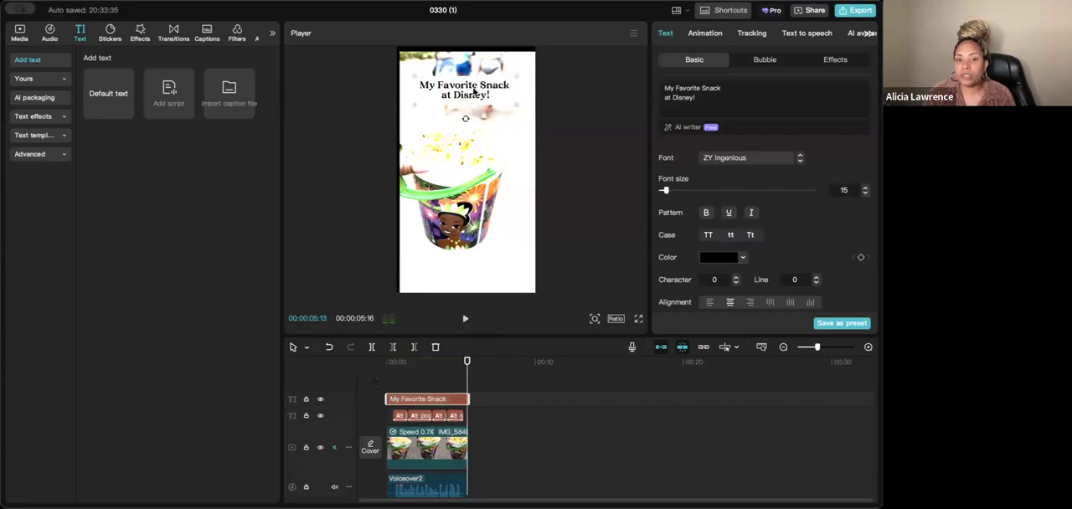
- Try the System font on the title and switch it back to Ingenious
{"action": "left_click", "coordinate": [749, 157]}
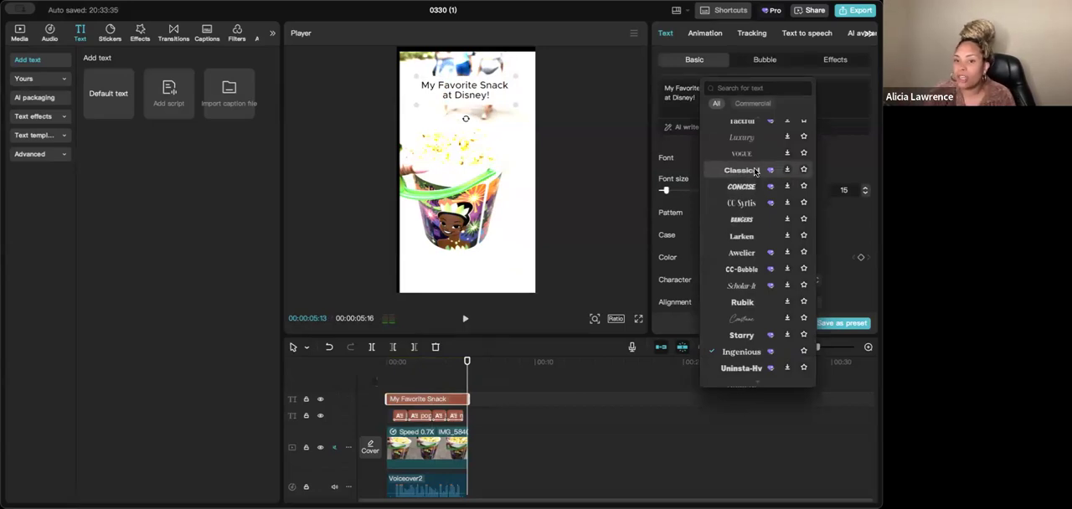
{"action": "scroll", "coordinate": [746, 169], "scroll_direction": "up", "scroll_amount": 1}
{"action": "scroll", "coordinate": [745, 169], "scroll_direction": "up", "scroll_amount": 3}
{"action": "left_click", "coordinate": [753, 176]}
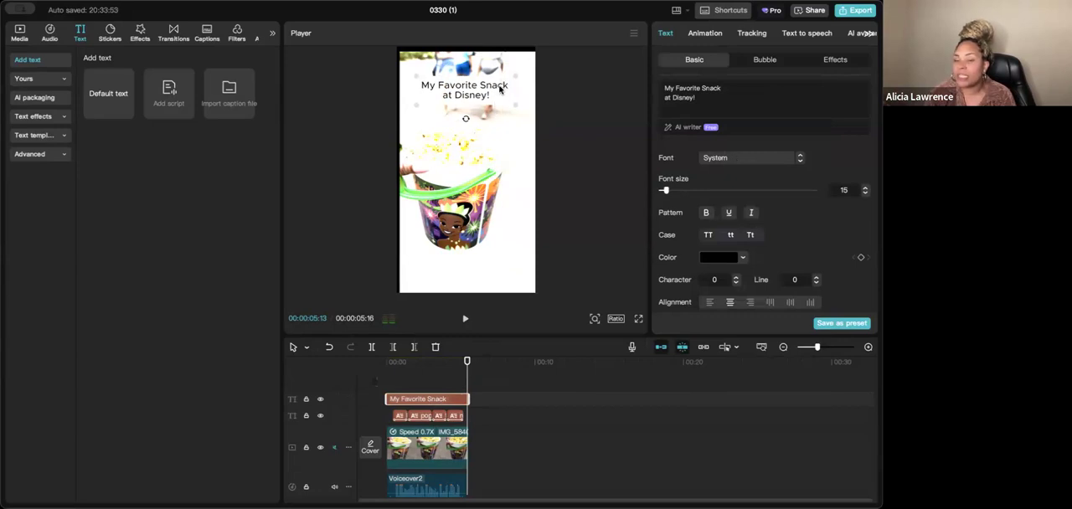
{"action": "left_click", "coordinate": [733, 159]}
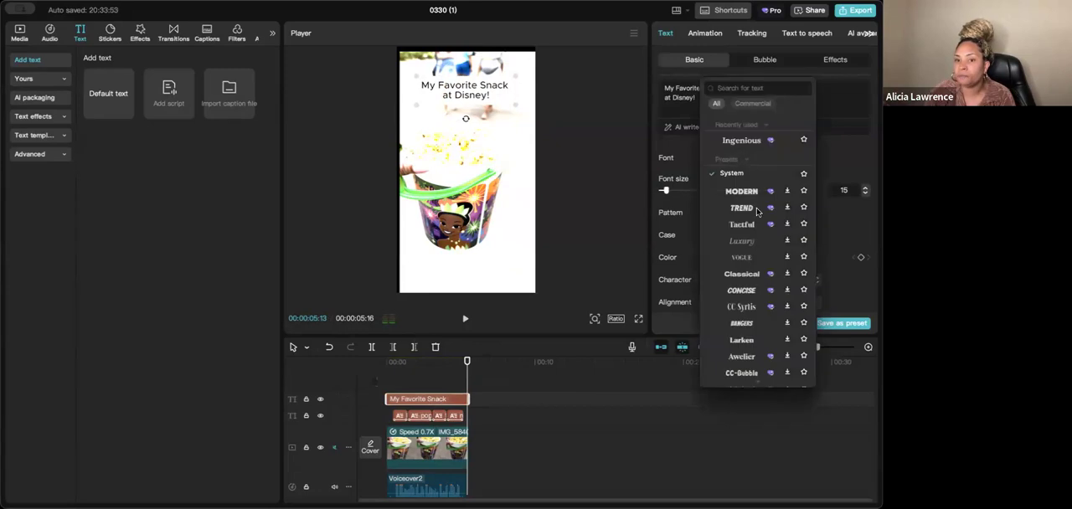
{"action": "left_click", "coordinate": [748, 139]}
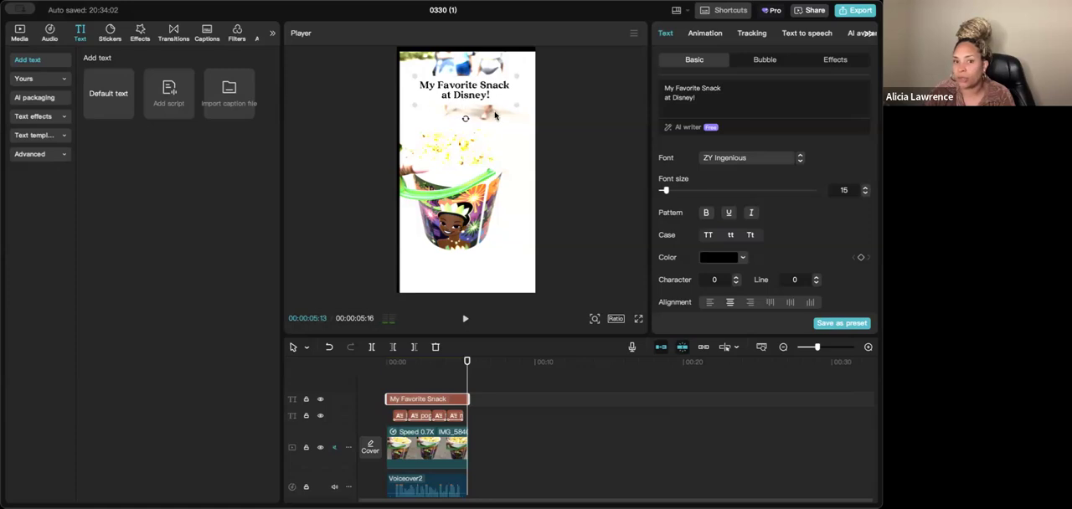
- Try the Typewriter entrance animation on the title and remove it again
{"action": "left_click", "coordinate": [704, 34]}
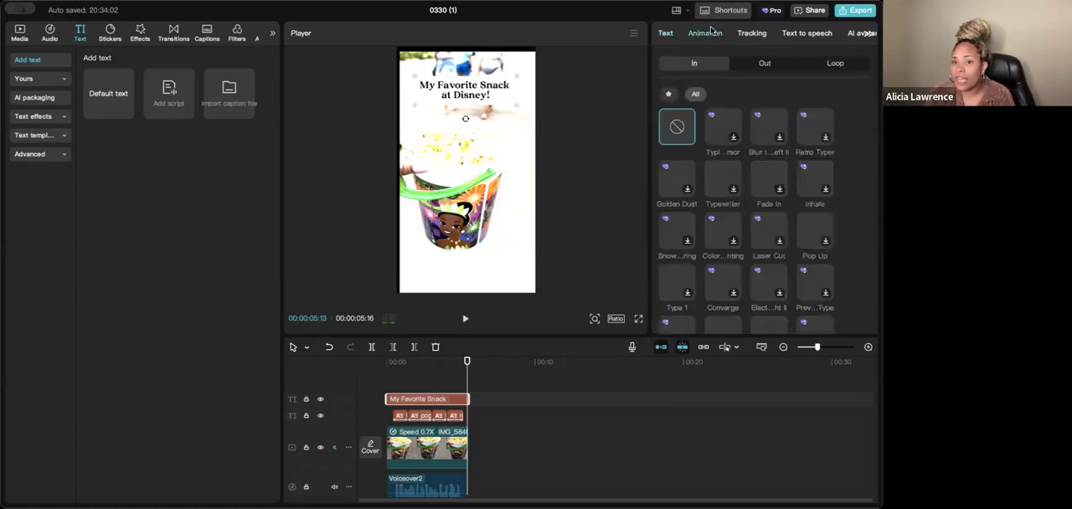
{"action": "left_click", "coordinate": [730, 177]}
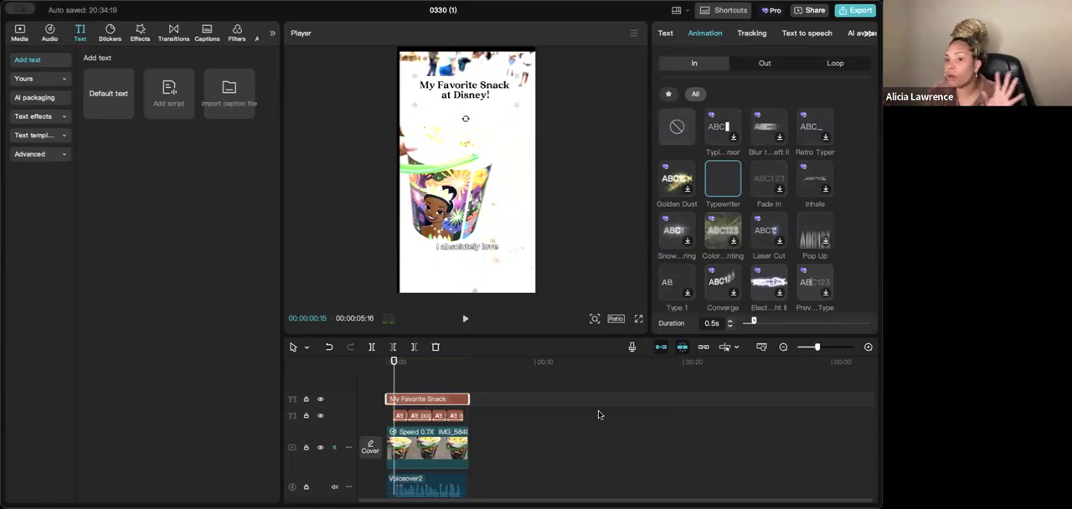
{"action": "left_click", "coordinate": [677, 139]}
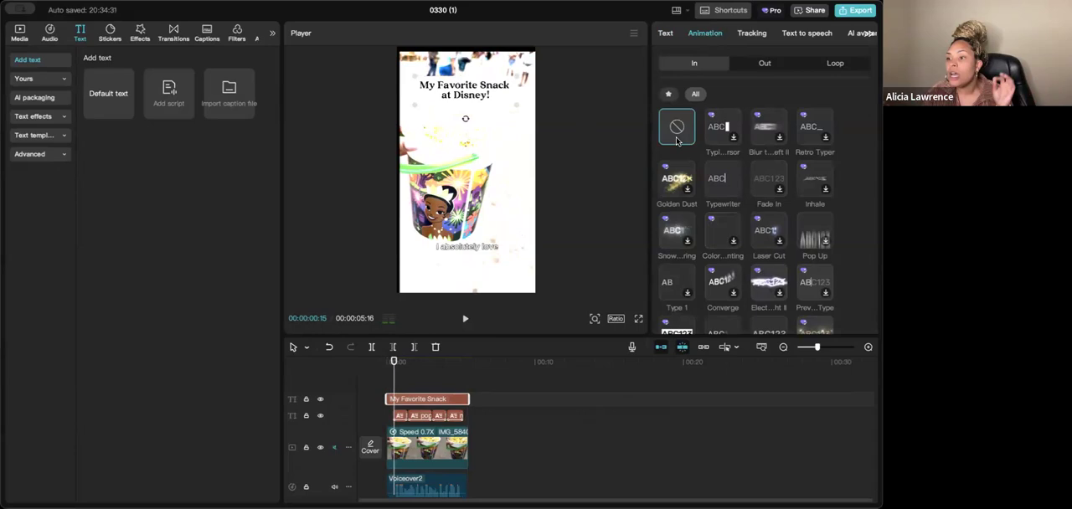
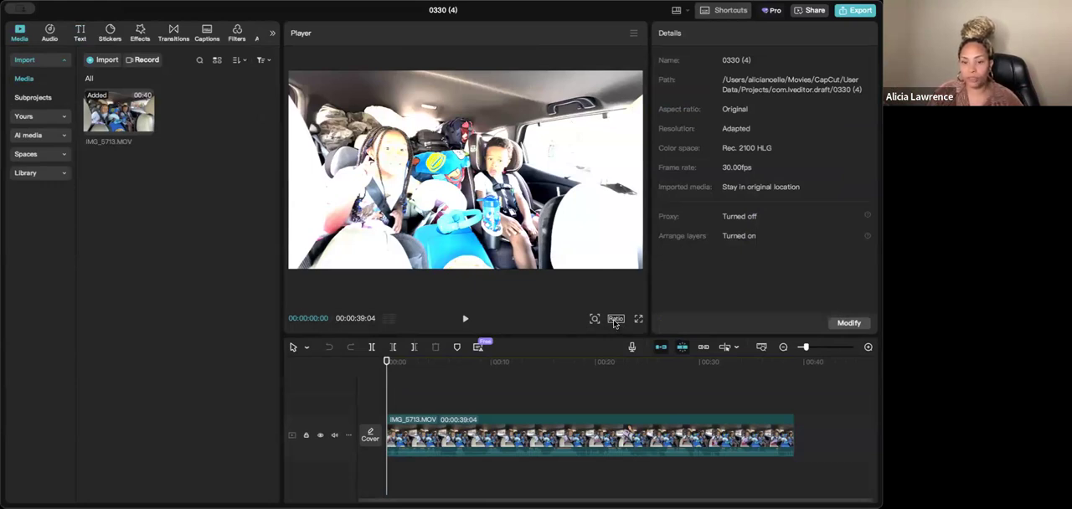
- Change the project's aspect ratio from the original to vertical 9:16
{"action": "left_click", "coordinate": [616, 319]}
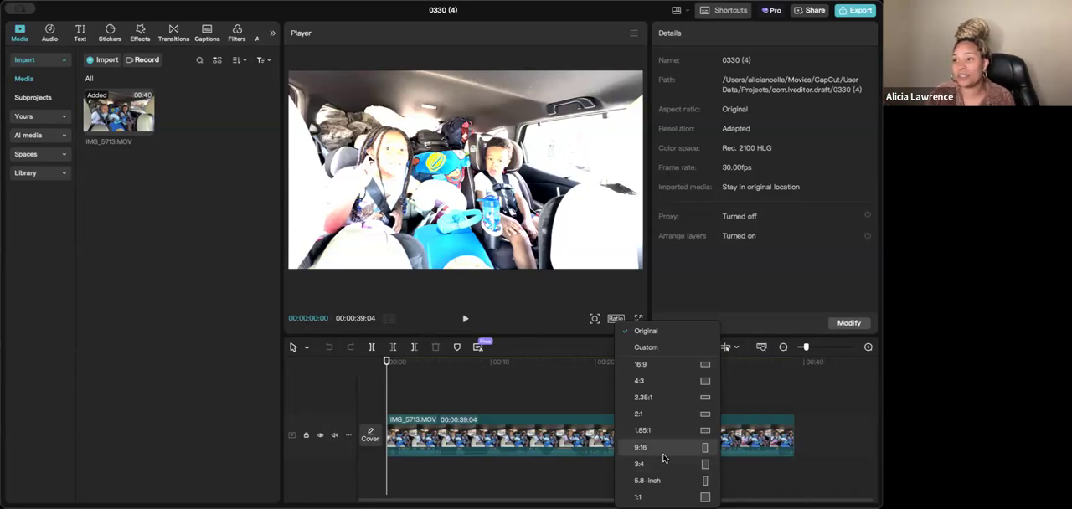
{"action": "left_click", "coordinate": [641, 447]}
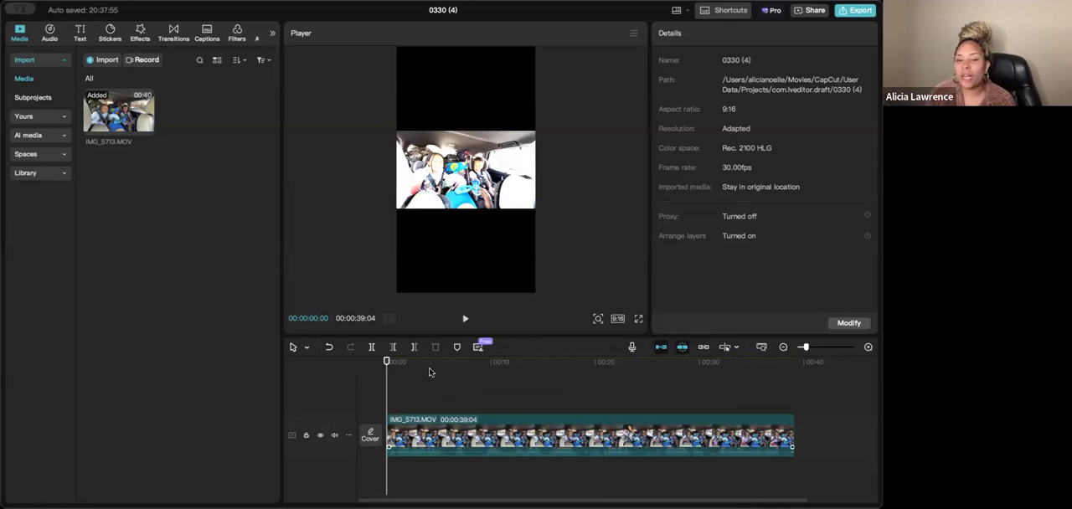
{"action": "left_click", "coordinate": [509, 447]}
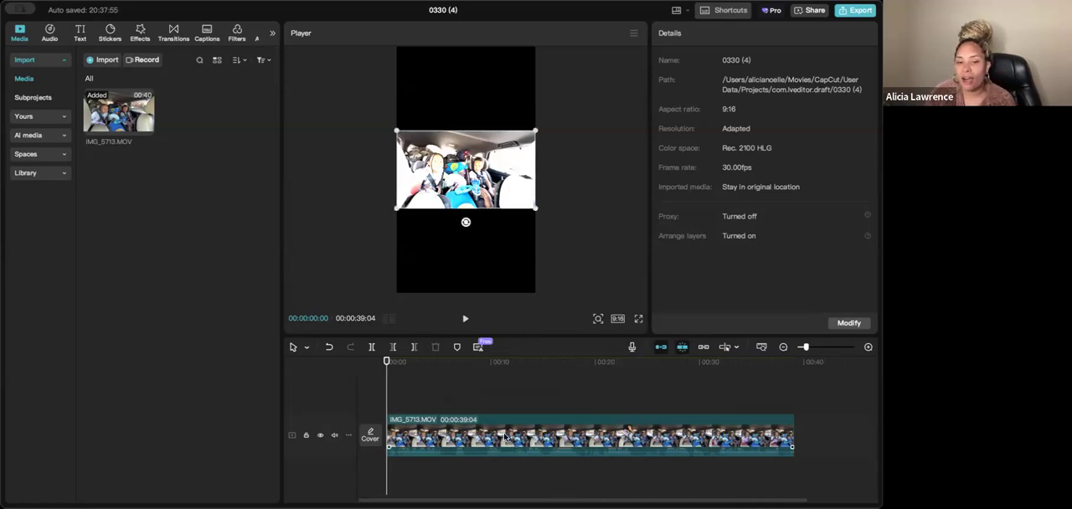
{"action": "left_click", "coordinate": [463, 99]}
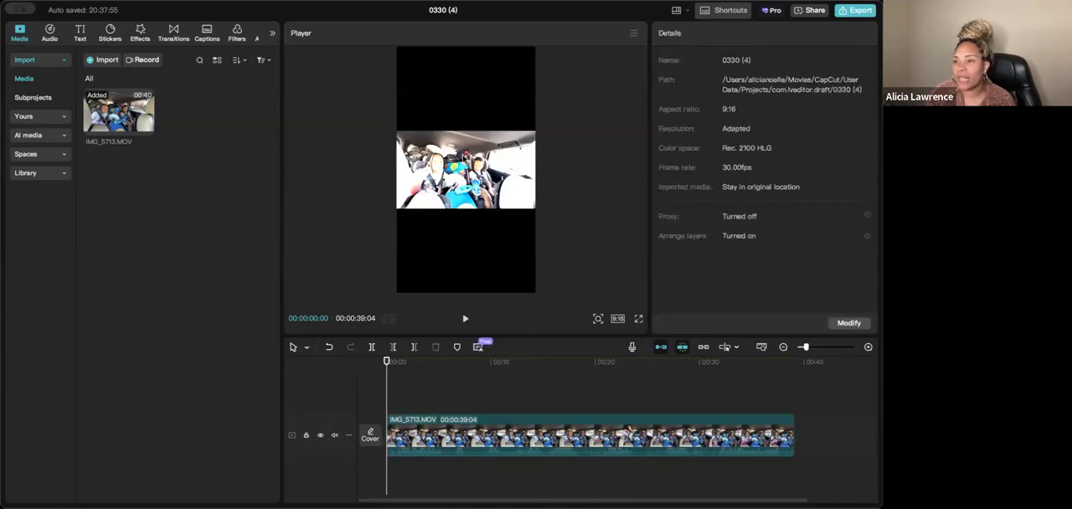
- Enlarge the video clip to 315% and shift it to X 1429 so the girl fills the vertical frame
{"action": "left_click", "coordinate": [486, 194]}
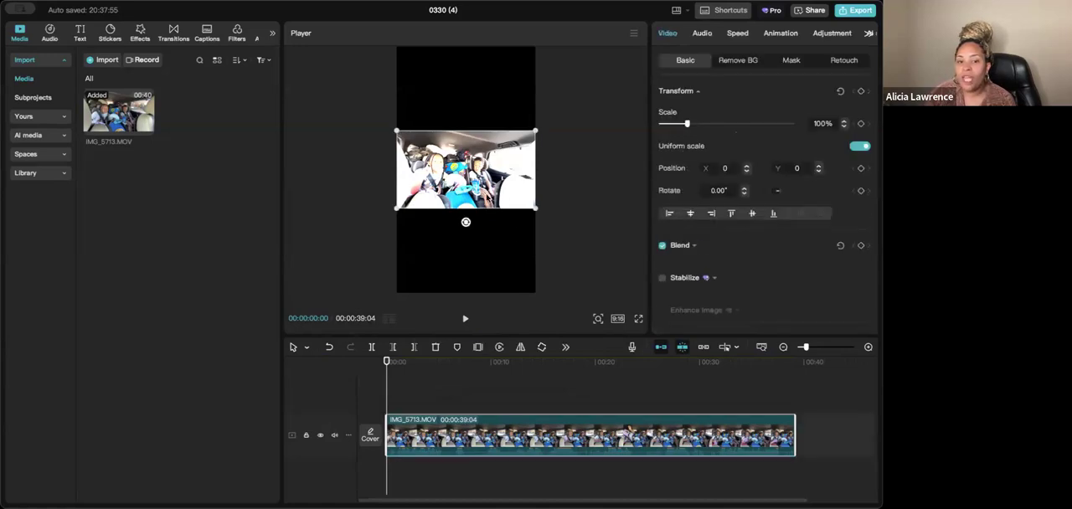
{"action": "left_click_drag", "start_coordinate": [536, 208], "coordinate": [713, 418]}
{"action": "left_click_drag", "start_coordinate": [692, 381], "coordinate": [690, 379]}
{"action": "left_click_drag", "start_coordinate": [459, 209], "coordinate": [552, 212]}
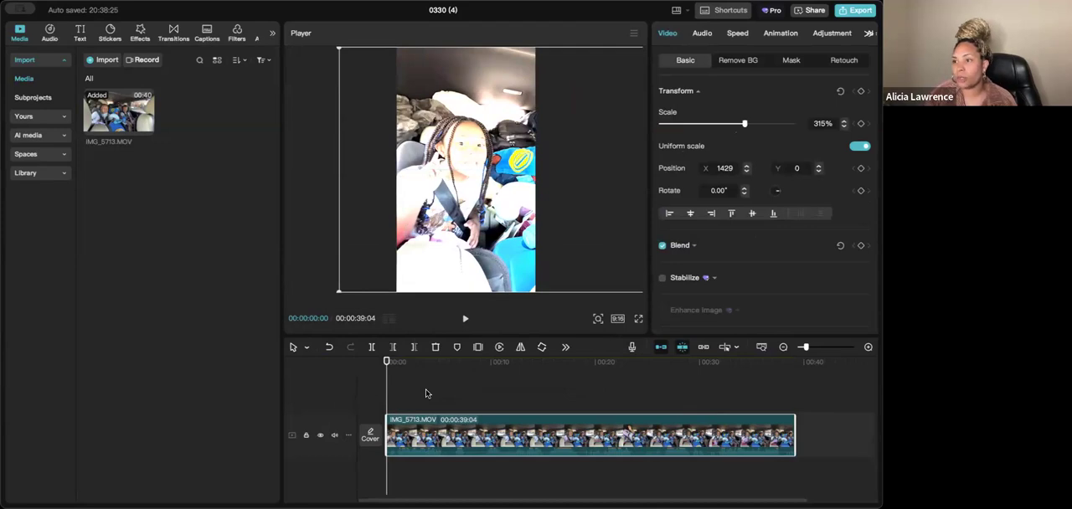
- Play the clip from the start and split it at about five seconds
{"action": "key", "text": "space"}
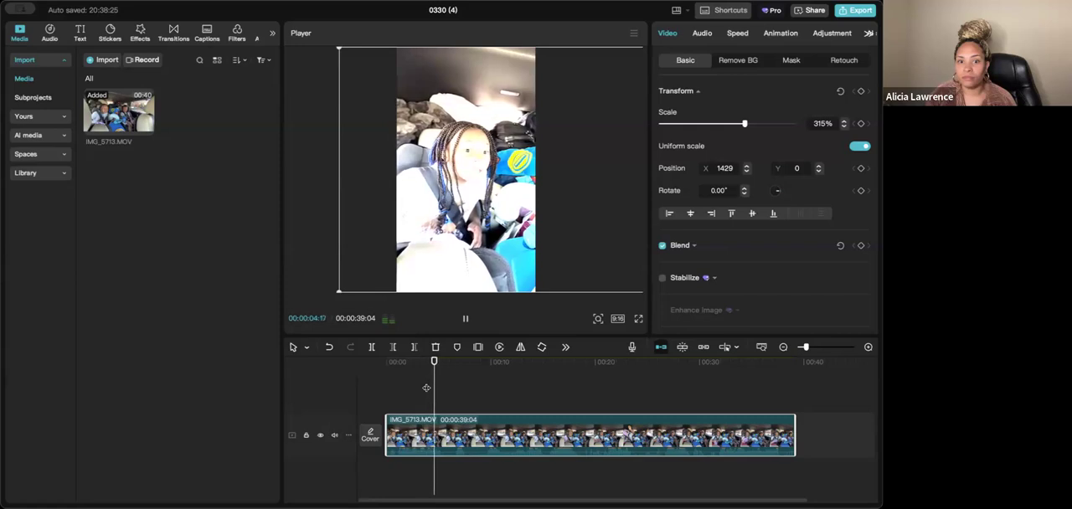
{"action": "key", "text": "space"}
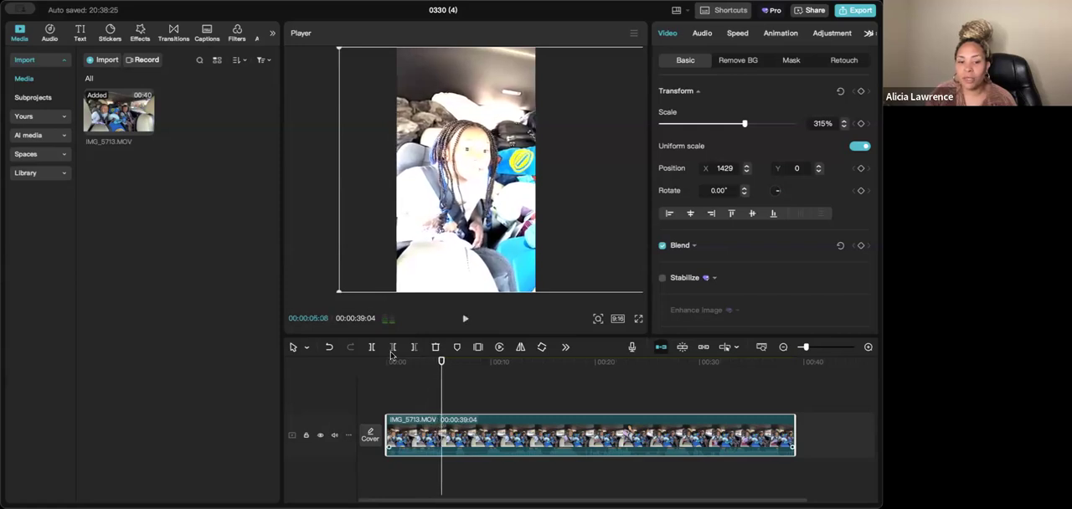
{"action": "left_click", "coordinate": [372, 346]}
- Reframe the second segment on the boy at 438% scale, position X -832, Y 156
{"action": "key", "text": "space"}
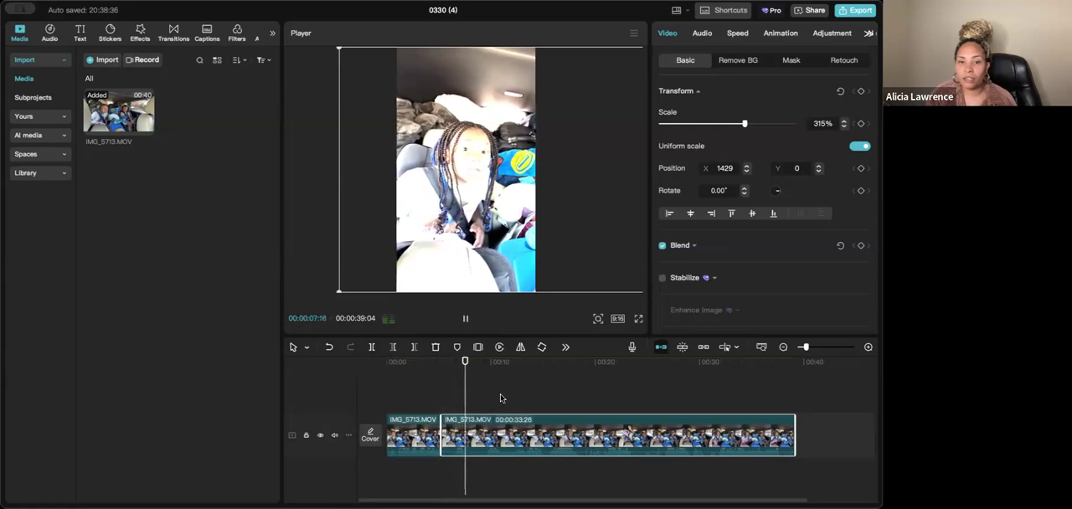
{"action": "key", "text": "space"}
{"action": "left_click_drag", "start_coordinate": [538, 167], "coordinate": [405, 166]}
{"action": "left_click_drag", "start_coordinate": [546, 112], "coordinate": [506, 117]}
{"action": "left_click_drag", "start_coordinate": [604, 51], "coordinate": [705, 25]}
{"action": "left_click_drag", "start_coordinate": [397, 134], "coordinate": [425, 123]}
- Replay from the start to check the cut, and split the second segment at 00:00:07:24
{"action": "left_click_drag", "start_coordinate": [451, 374], "coordinate": [389, 379]}
{"action": "key", "text": "space"}
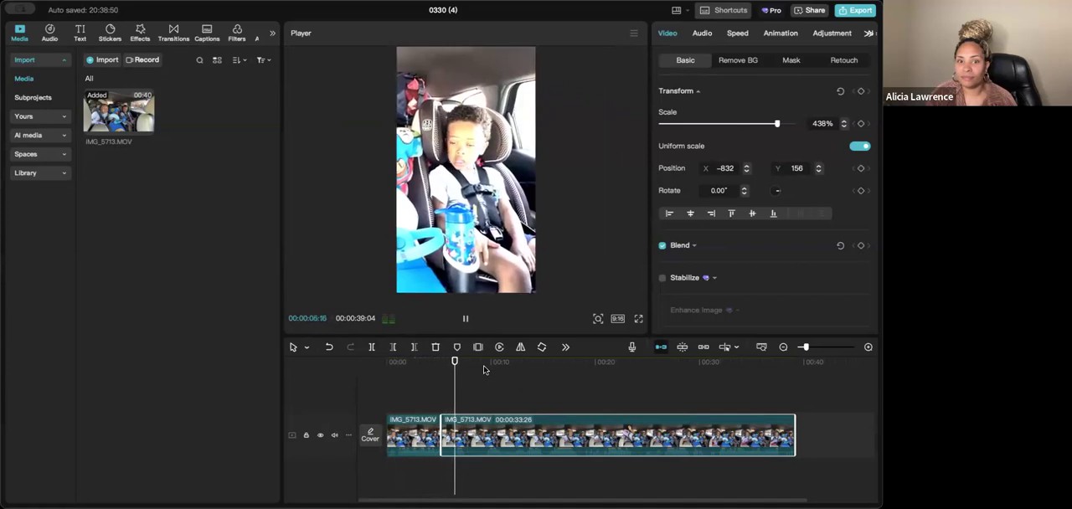
{"action": "key", "text": "space"}
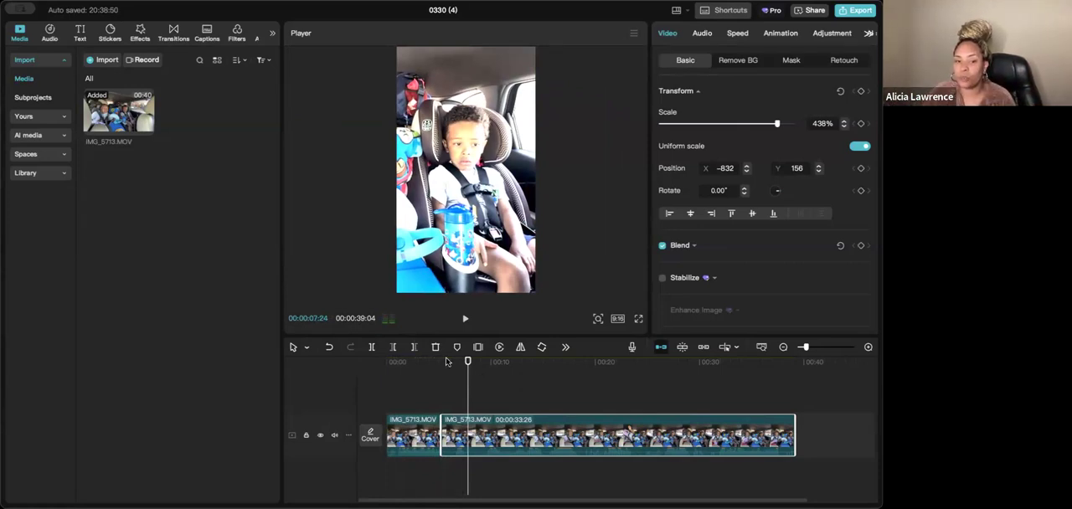
{"action": "left_click", "coordinate": [371, 346]}
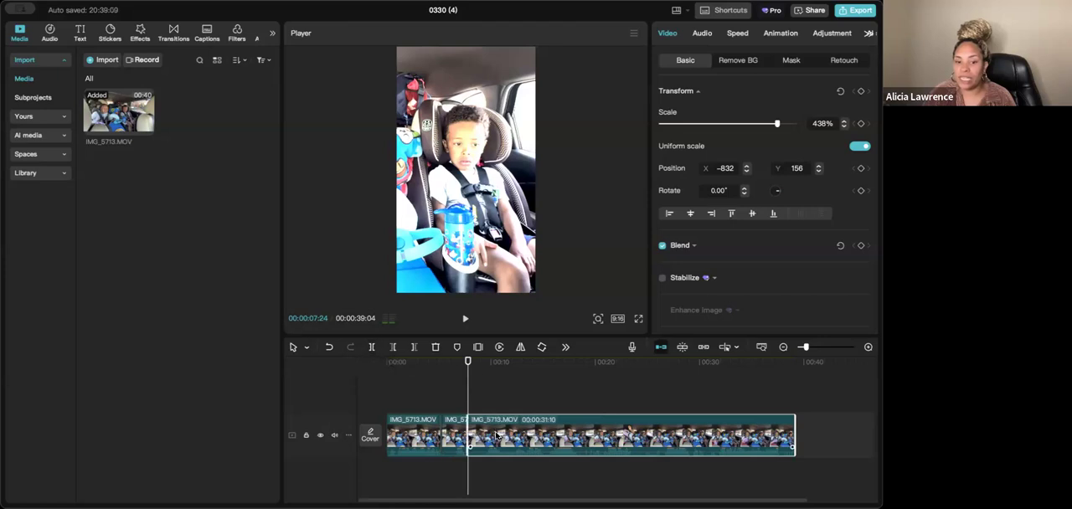
- Reposition the last segment on the girl at X 1926, Y 248, and split it at 00:00:12:05
{"action": "left_click_drag", "start_coordinate": [473, 155], "coordinate": [650, 151]}
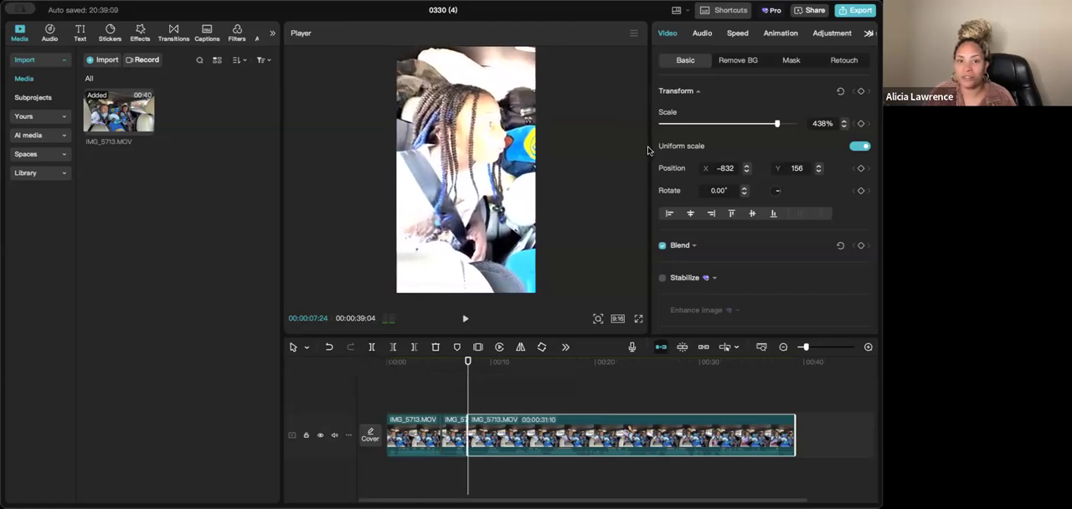
{"action": "key", "text": "space"}
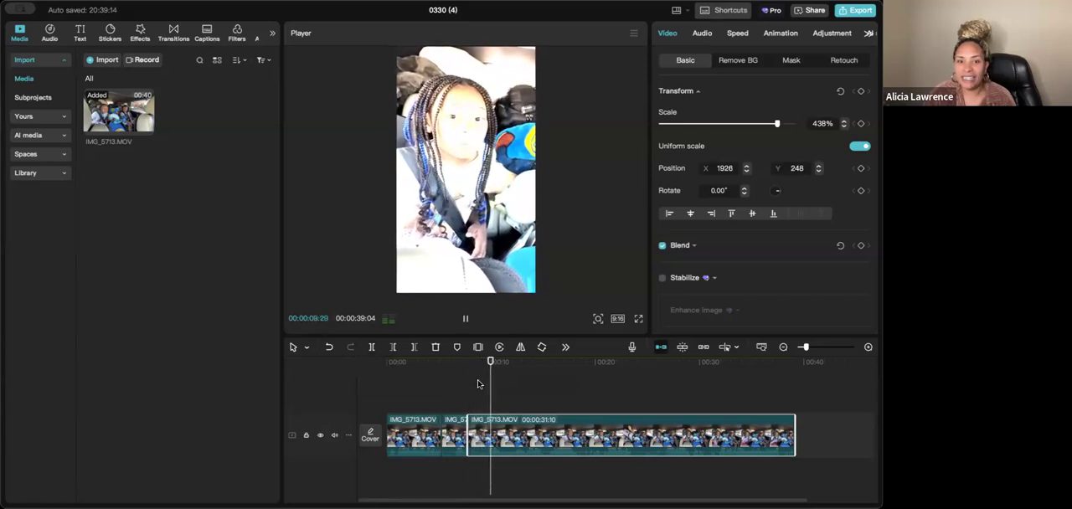
{"action": "key", "text": "space"}
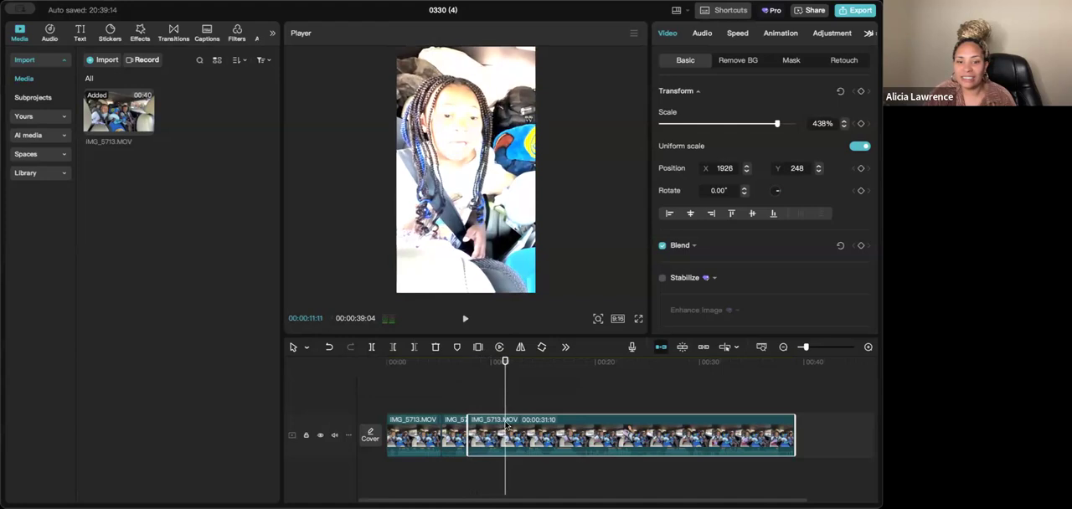
{"action": "key", "text": "space"}
{"action": "key", "text": "space"}
{"action": "left_click", "coordinate": [371, 347]}
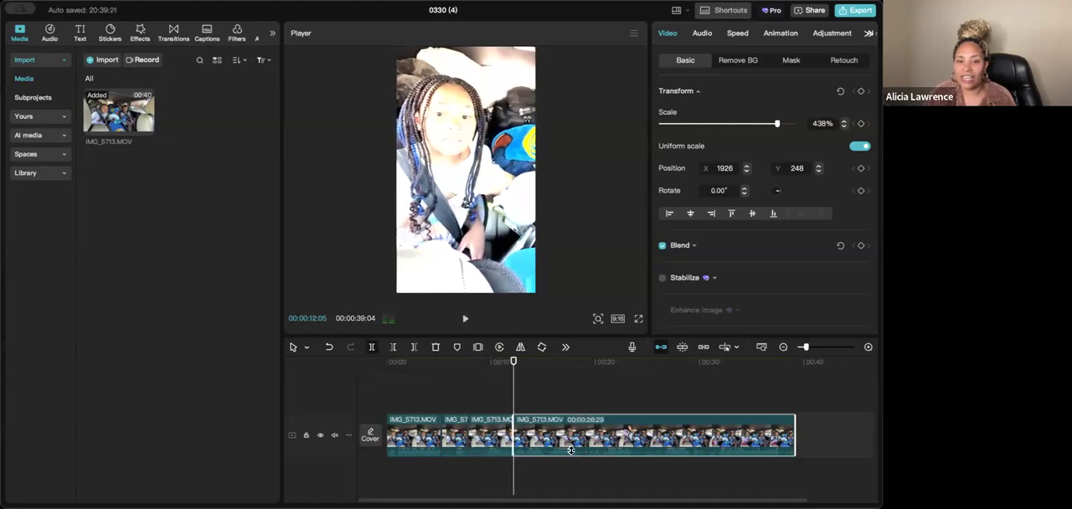
- Reposition the last segment on the boy at X -951, Y 294, and split it at 00:00:14:28
{"action": "left_click", "coordinate": [518, 384]}
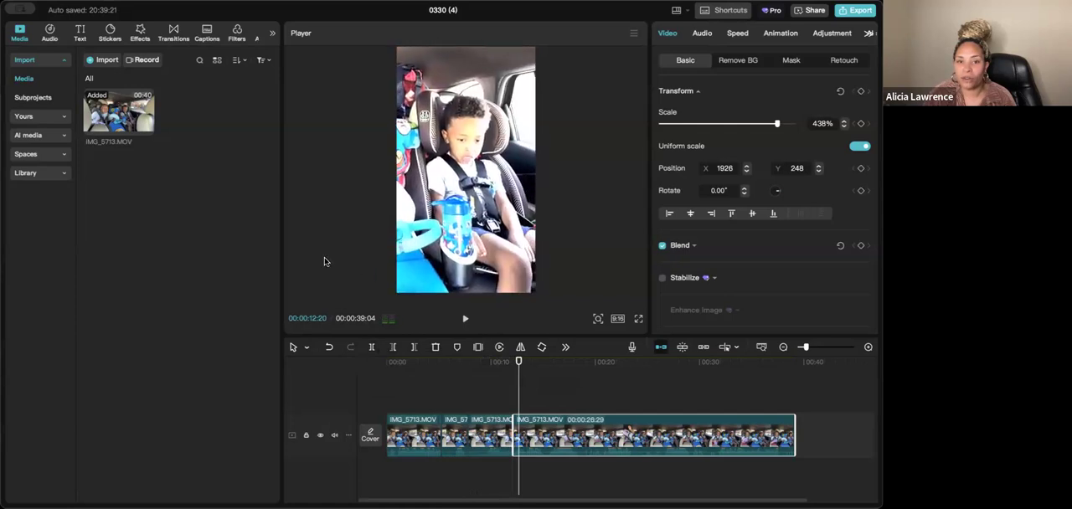
{"action": "key", "text": "space"}
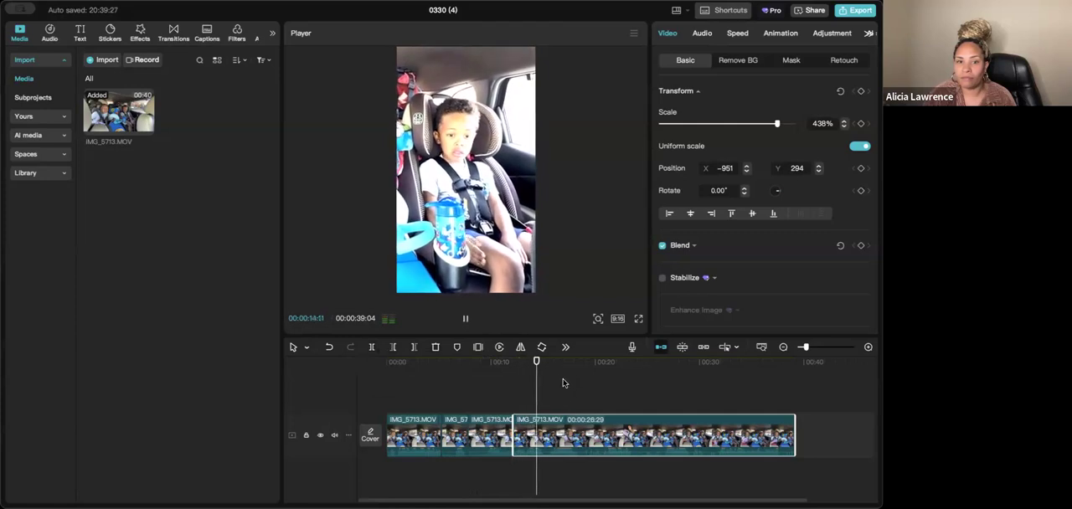
{"action": "key", "text": "space"}
{"action": "left_click", "coordinate": [373, 349]}
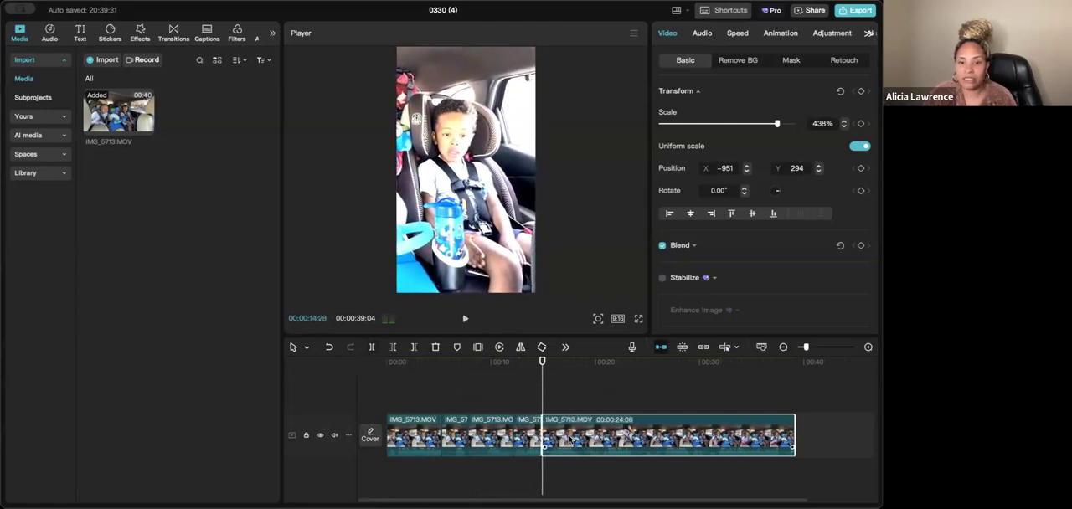
- Reduce the last segment to 247% scale and place it at X 363, Y 0 so both children are in frame
{"action": "left_click", "coordinate": [543, 375]}
{"action": "left_click_drag", "start_coordinate": [534, 119], "coordinate": [376, 112]}
{"action": "left_click_drag", "start_coordinate": [581, 62], "coordinate": [472, 124]}
{"action": "left_click_drag", "start_coordinate": [445, 172], "coordinate": [564, 92]}
{"action": "left_click_drag", "start_coordinate": [612, 67], "coordinate": [585, 83]}
{"action": "left_click_drag", "start_coordinate": [501, 140], "coordinate": [542, 136]}
{"action": "left_click_drag", "start_coordinate": [481, 174], "coordinate": [489, 172]}
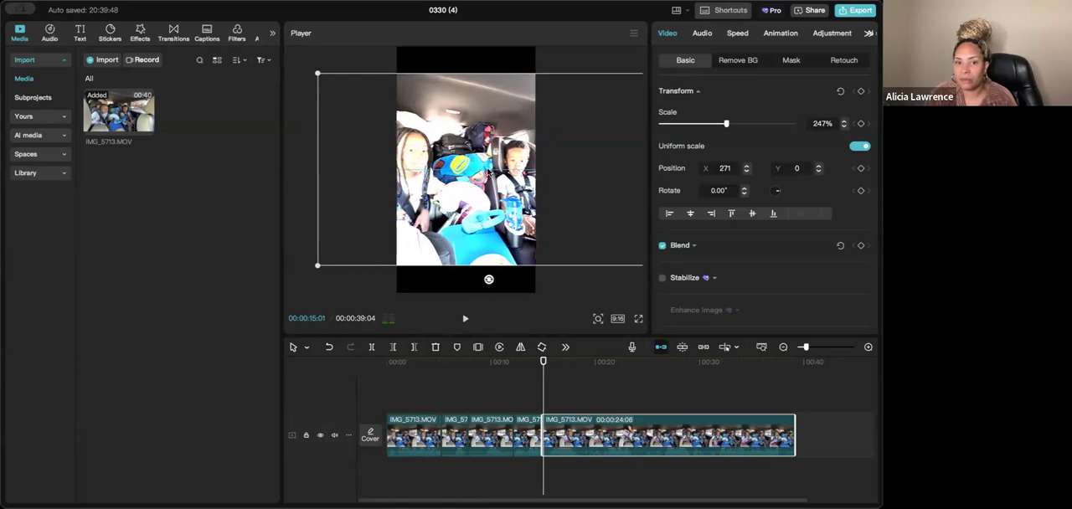
- Split the last segment at 00:00:18:22 and delete the remaining footage after the cut
{"action": "key", "text": "space"}
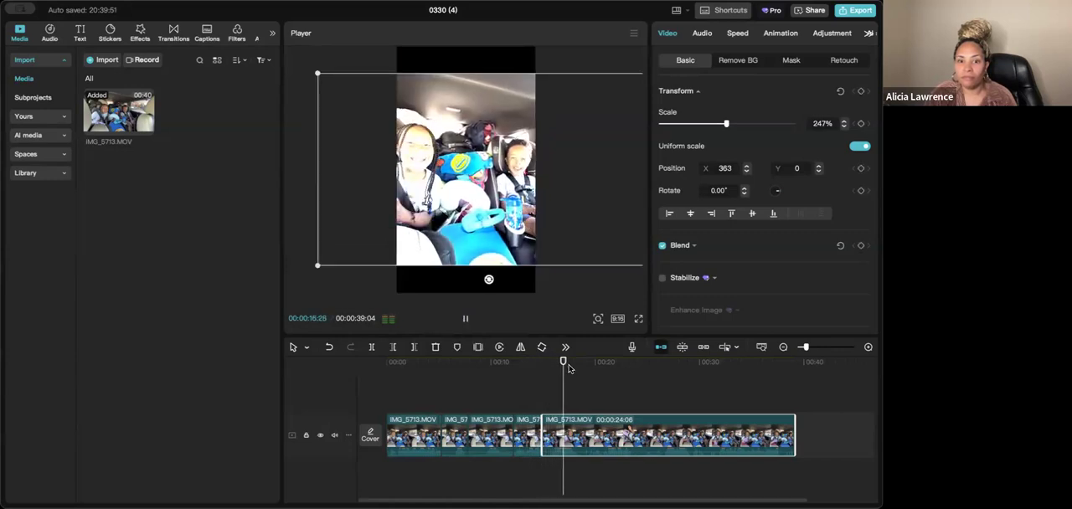
{"action": "key", "text": "space"}
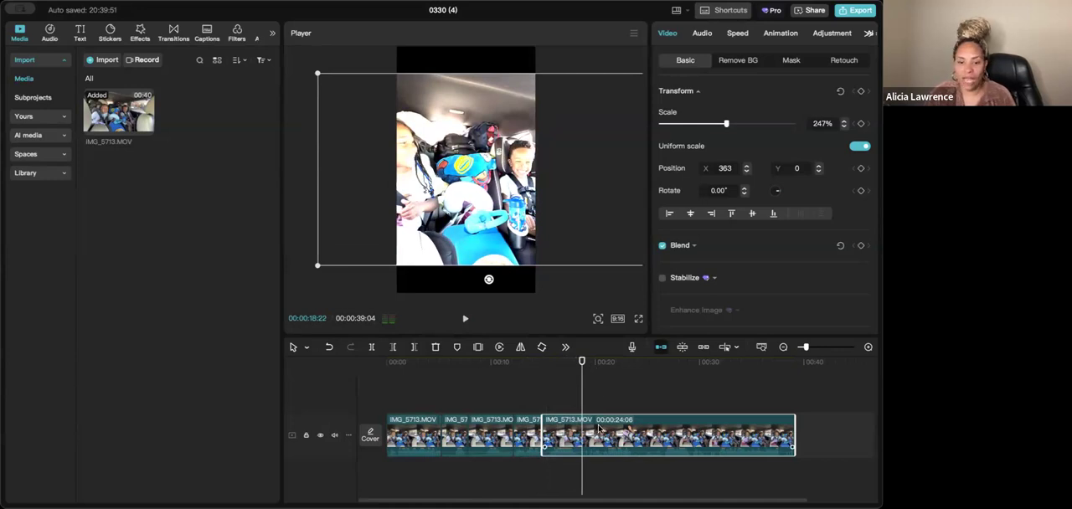
{"action": "left_click", "coordinate": [374, 347]}
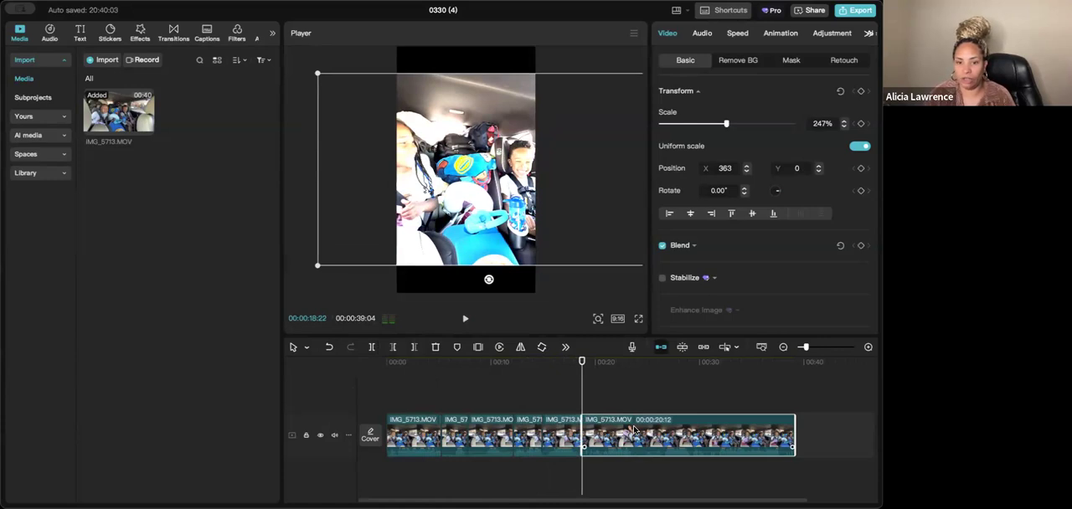
{"action": "key", "text": "Delete"}
- Trim about one second off the start of the first segment
{"action": "left_click", "coordinate": [395, 379]}
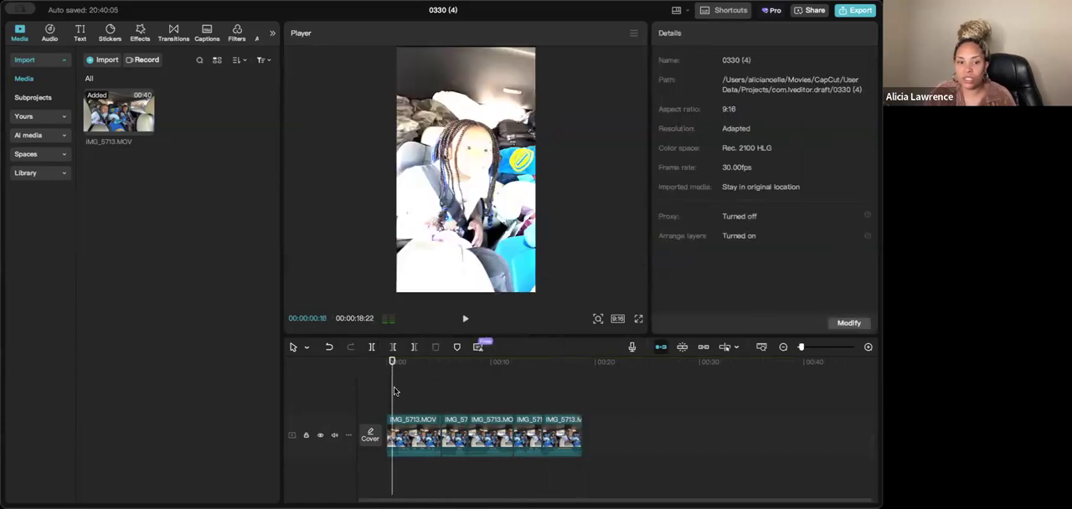
{"action": "left_click", "coordinate": [397, 425]}
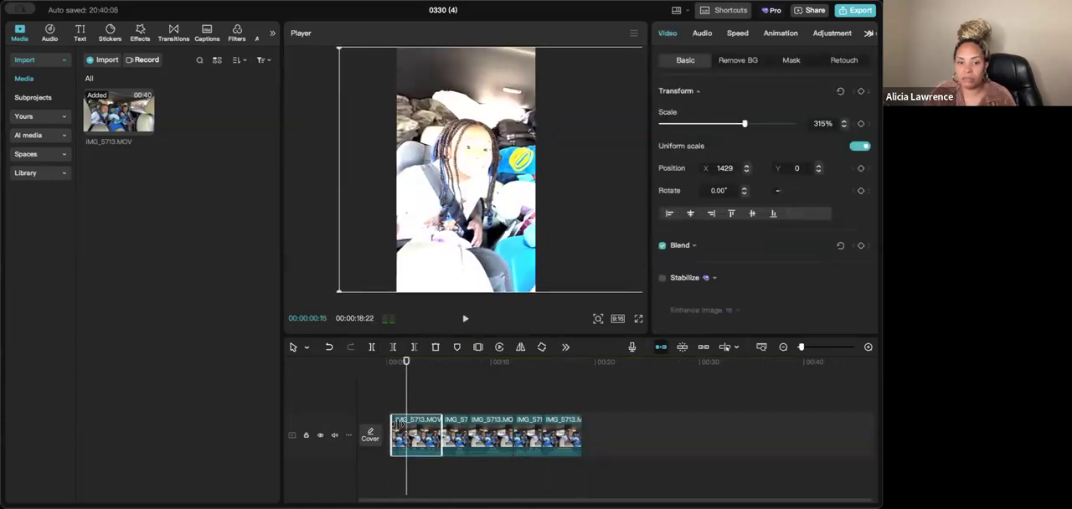
{"action": "left_click_drag", "start_coordinate": [397, 424], "coordinate": [401, 425]}
- Play and scrub through the edited sequence to review the cuts between the girl, the boy and the wide shot
{"action": "left_click", "coordinate": [386, 381]}
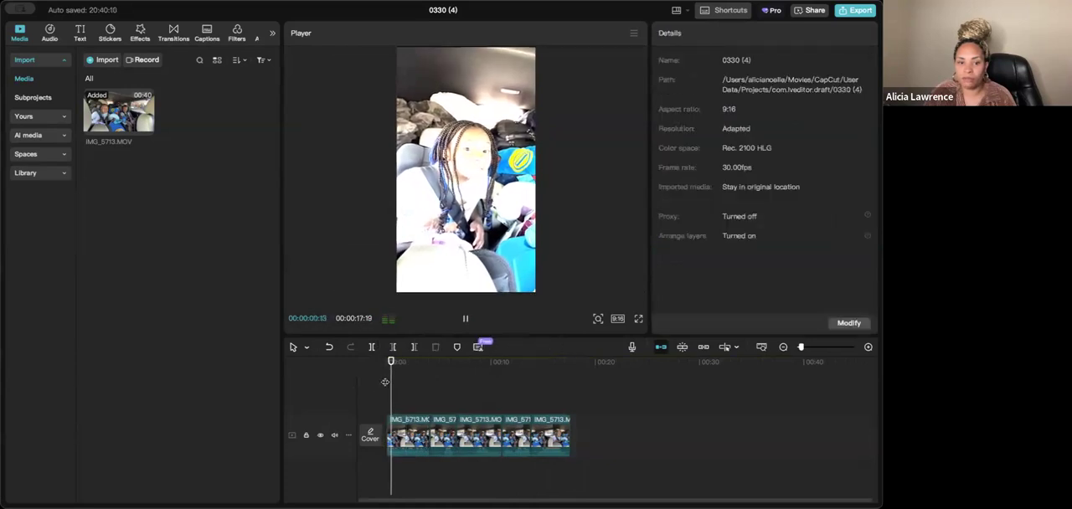
{"action": "left_click_drag", "start_coordinate": [398, 379], "coordinate": [538, 397]}
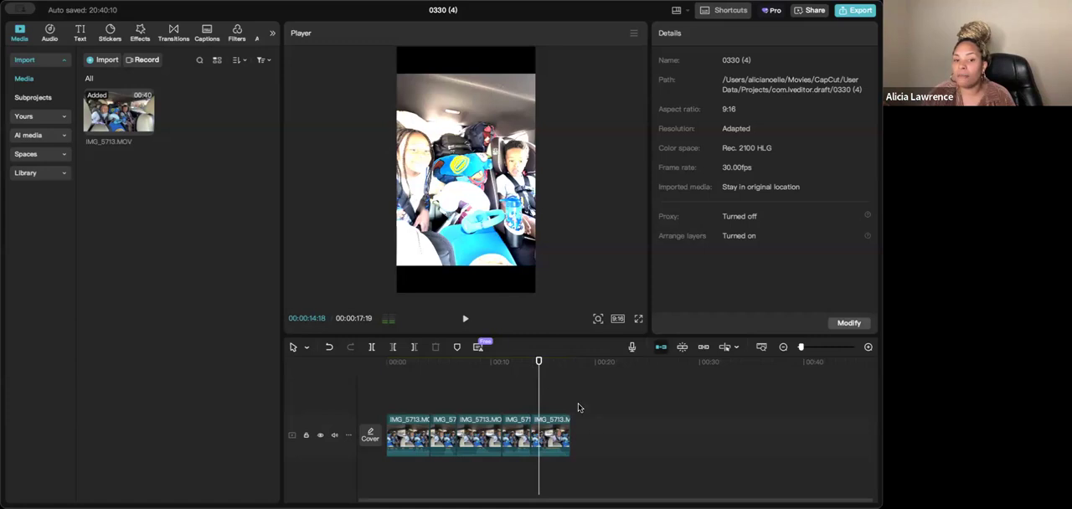
{"action": "left_click_drag", "start_coordinate": [532, 392], "coordinate": [546, 407]}
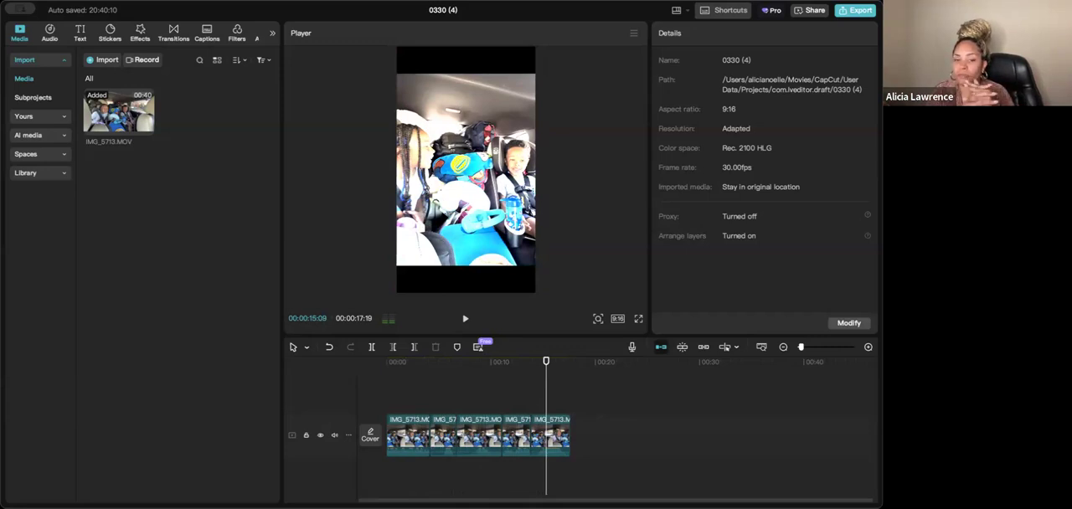
{"action": "left_click_drag", "start_coordinate": [546, 400], "coordinate": [520, 405]}
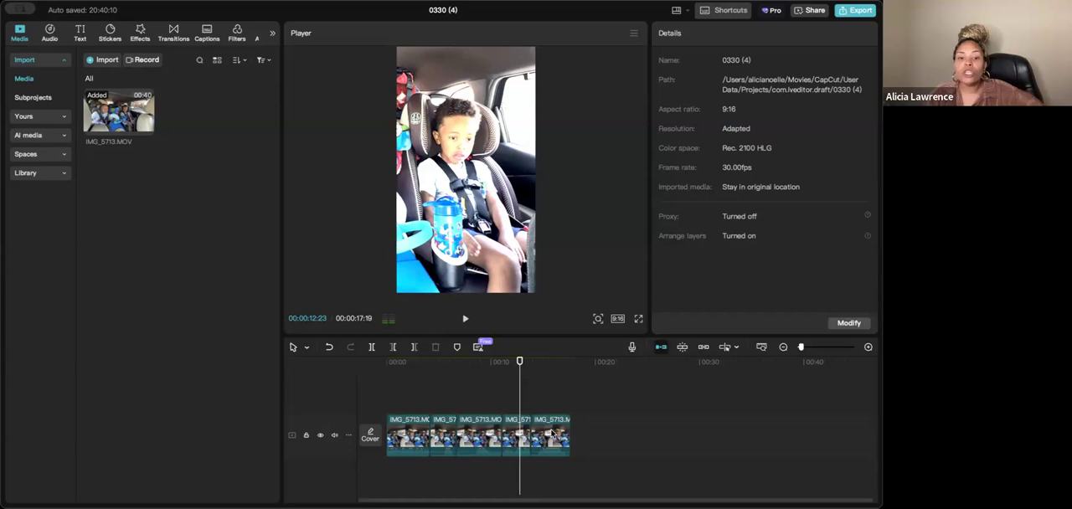
{"action": "left_click_drag", "start_coordinate": [521, 397], "coordinate": [541, 394]}
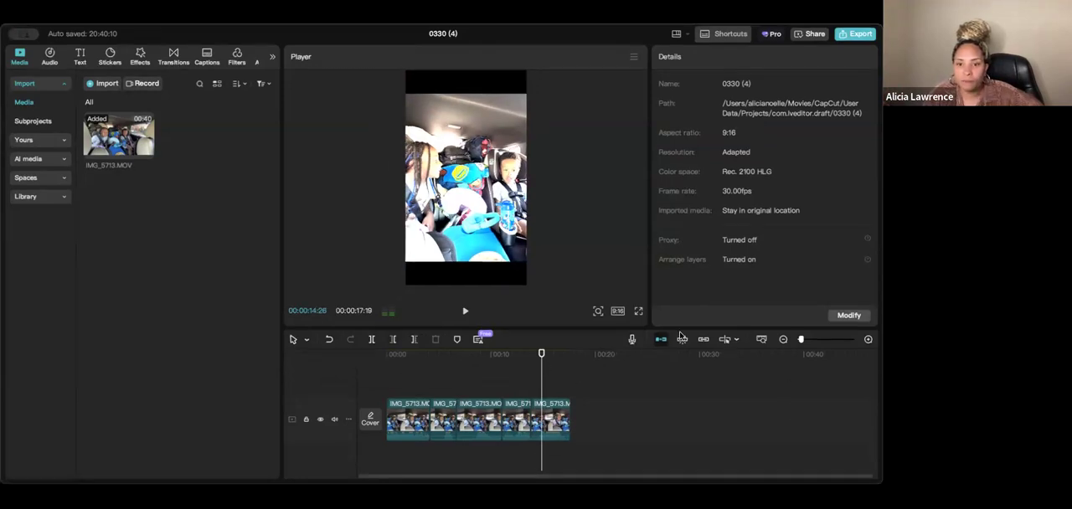
{"action": "left_click_drag", "start_coordinate": [537, 352], "coordinate": [379, 350]}
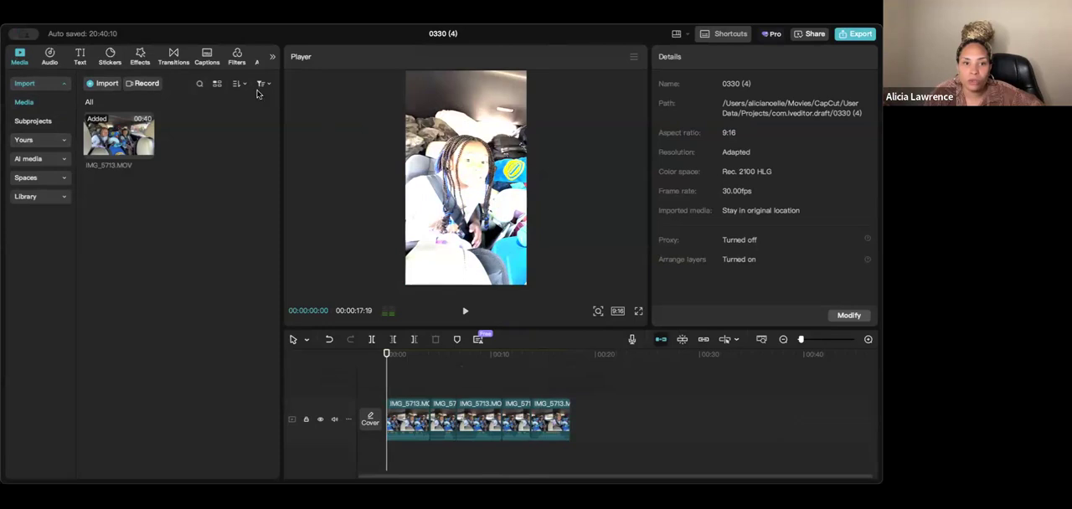
{"action": "left_click", "coordinate": [273, 57]}
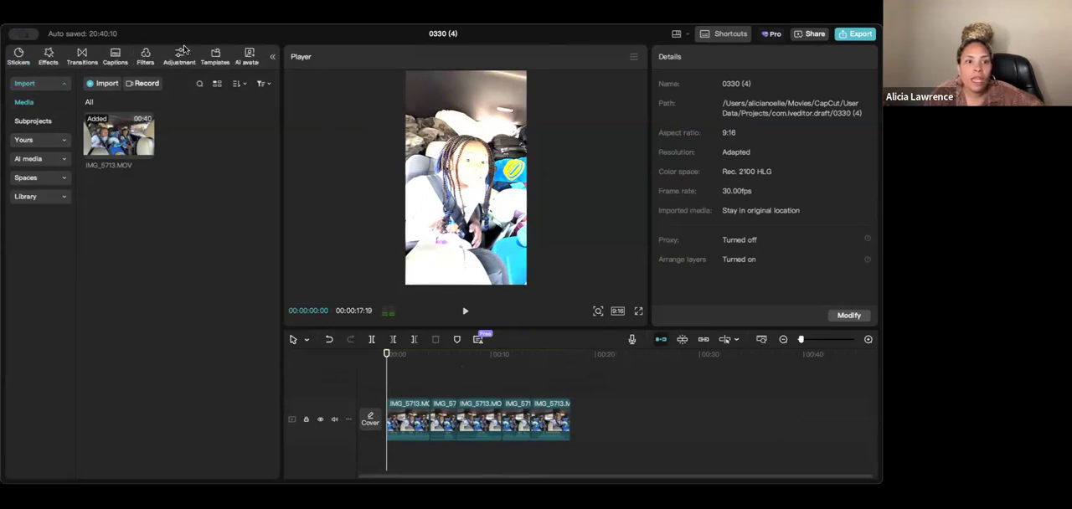
{"action": "left_click", "coordinate": [271, 57]}
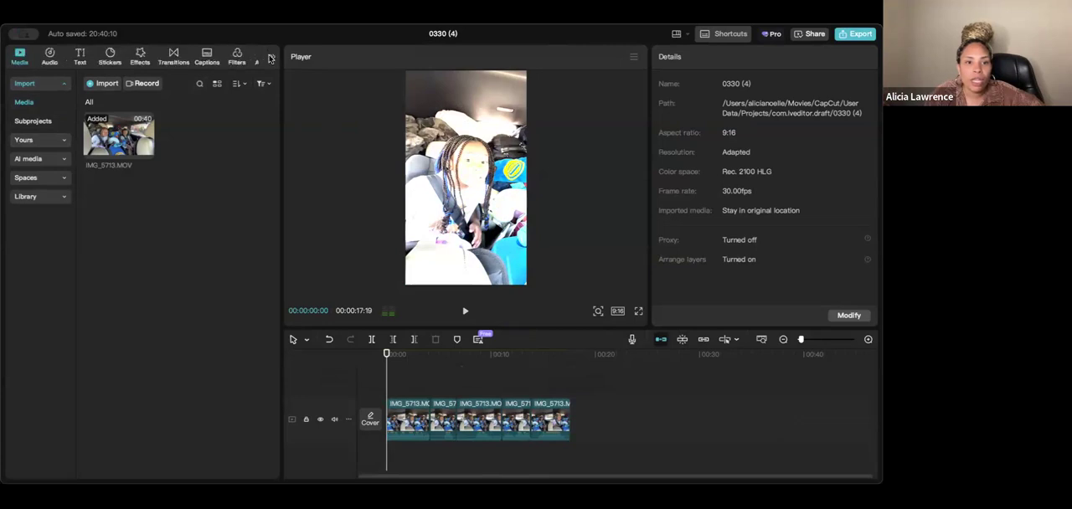
{"action": "right_click", "coordinate": [394, 421]}
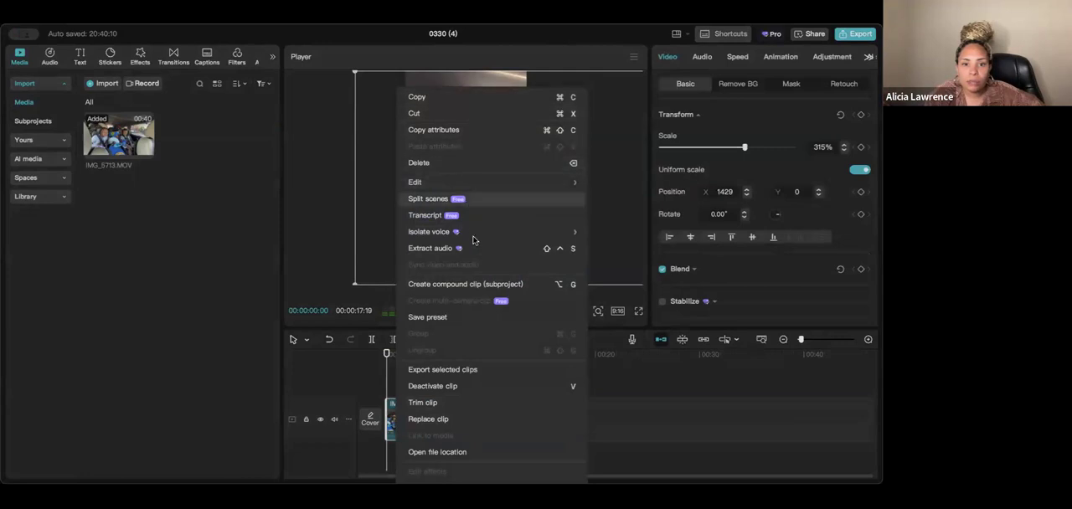
{"action": "left_click", "coordinate": [686, 383]}
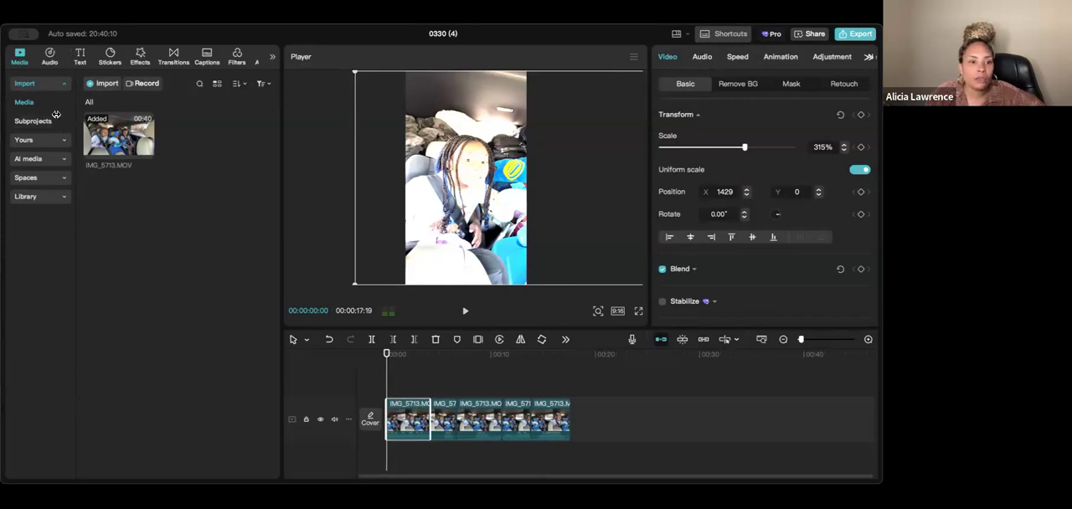
- Import the photo 6CScholars-140.jpg into the project and cancel the attempt to replace the first segment with it
{"action": "left_click", "coordinate": [107, 87]}
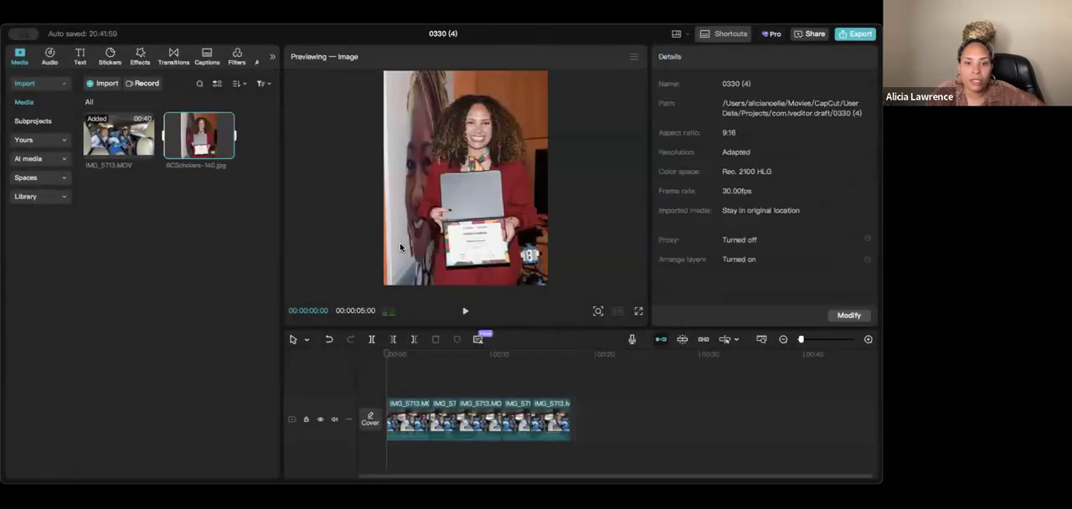
{"action": "left_click_drag", "start_coordinate": [207, 132], "coordinate": [401, 410]}
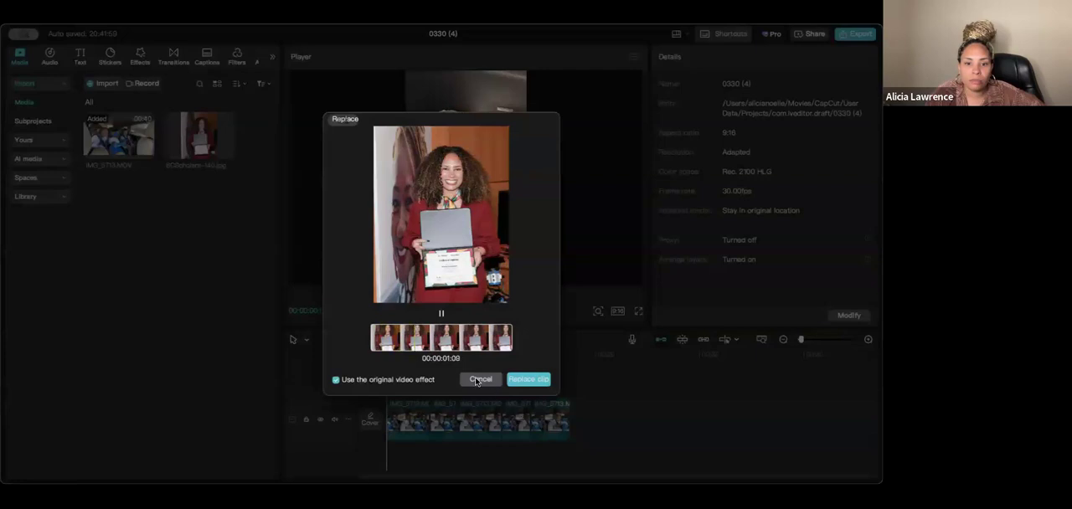
{"action": "left_click", "coordinate": [485, 381]}
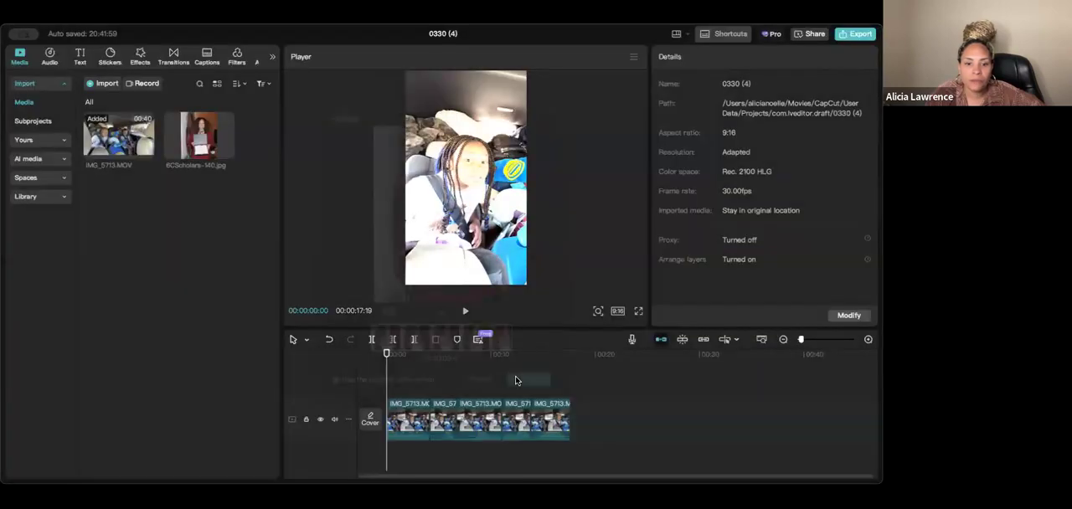
- Insert the imported photo at the start of the timeline, dismiss the color space dialog, and delete the photo from the timeline
{"action": "left_click", "coordinate": [227, 152]}
{"action": "left_click", "coordinate": [472, 297]}
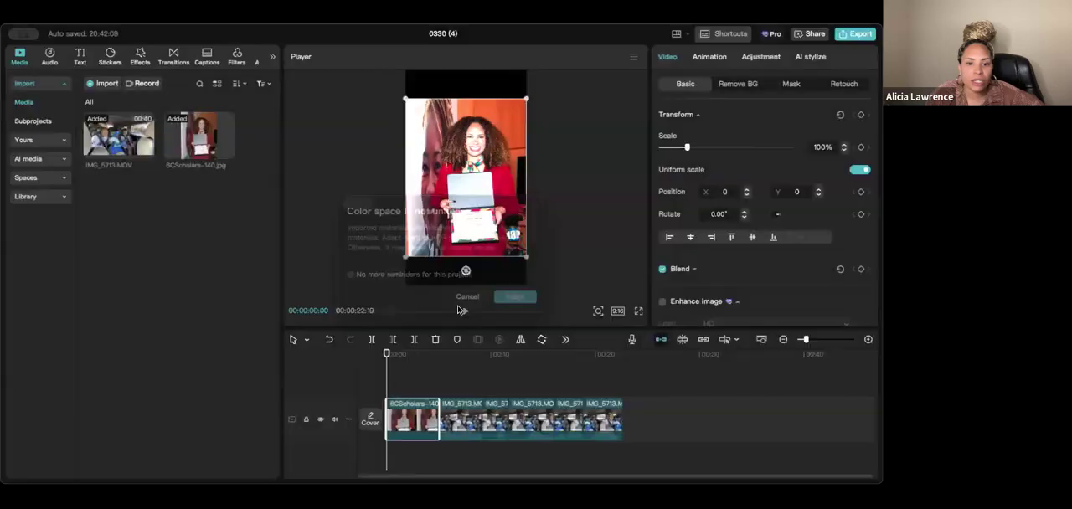
{"action": "key", "text": "Delete"}
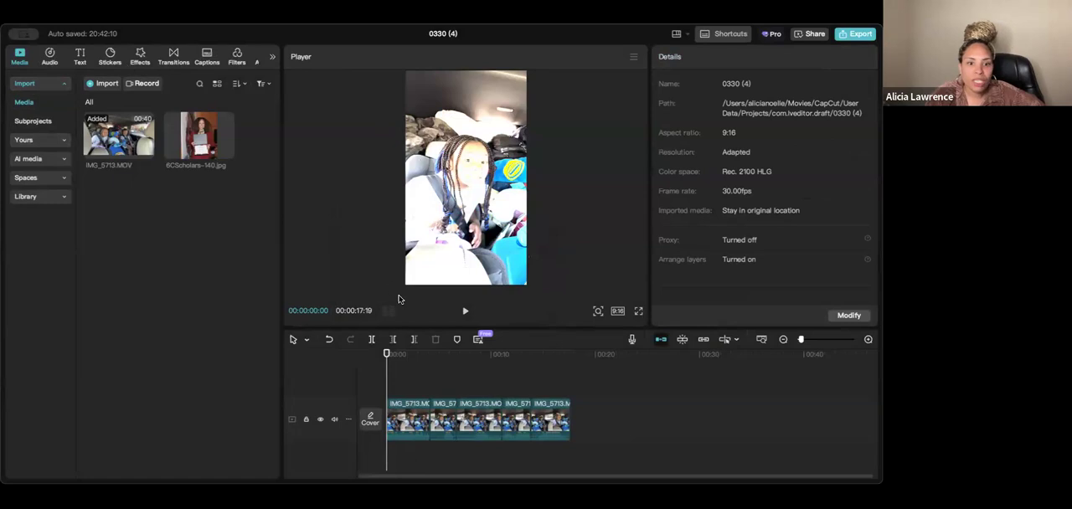
{"action": "right_click", "coordinate": [395, 378]}
{"action": "left_click", "coordinate": [387, 457]}
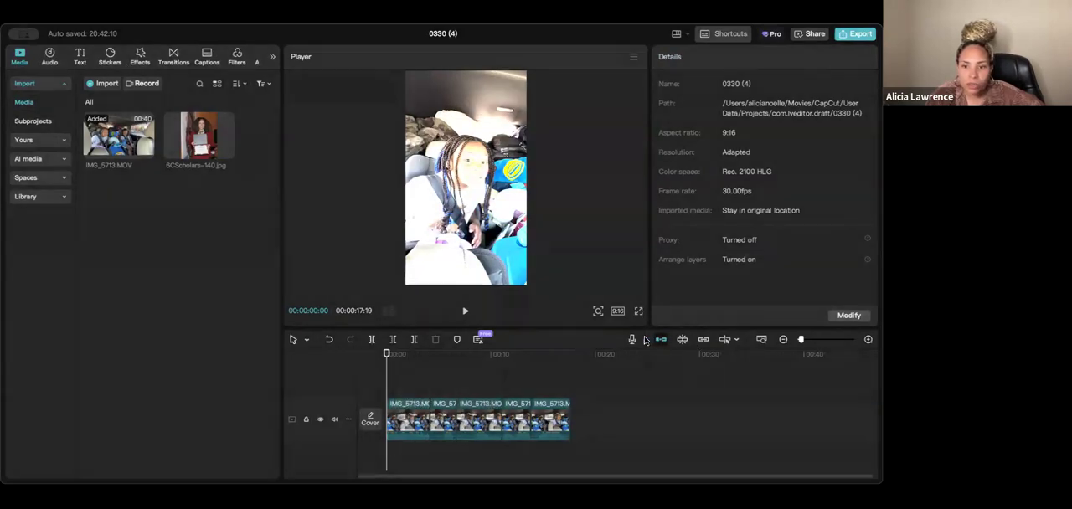
- Play the opening segment, try extending the start of the second segment, and undo that extension
{"action": "left_click", "coordinate": [783, 339]}
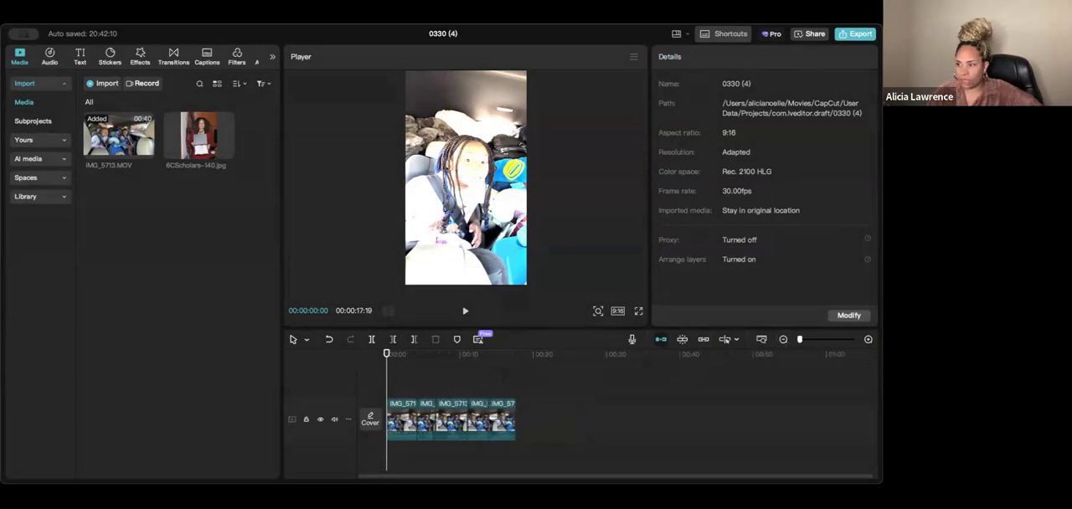
{"action": "left_click", "coordinate": [414, 410]}
{"action": "key", "text": "space"}
{"action": "key", "text": "space"}
{"action": "left_click_drag", "start_coordinate": [418, 420], "coordinate": [418, 400]}
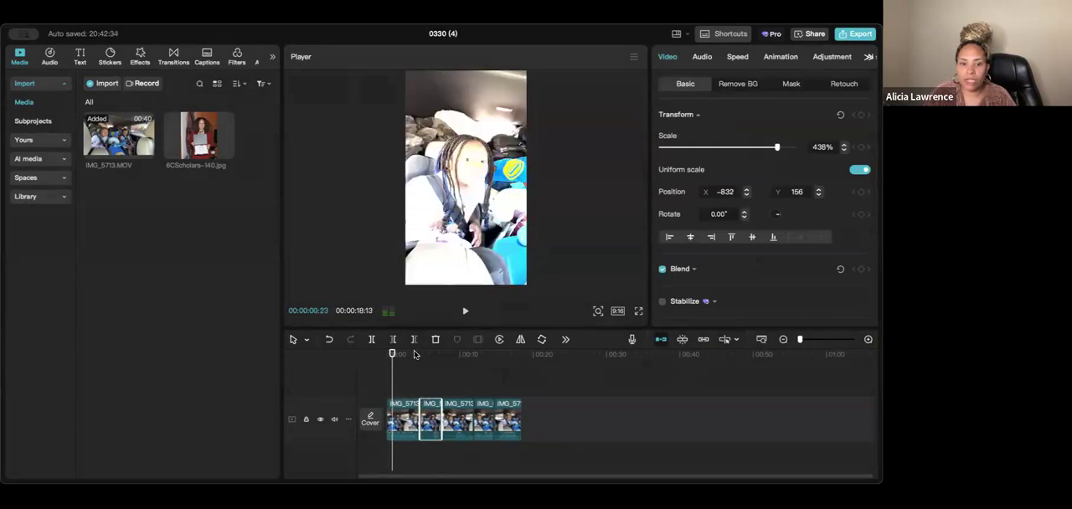
{"action": "left_click", "coordinate": [329, 340]}
{"action": "left_click", "coordinate": [329, 340]}
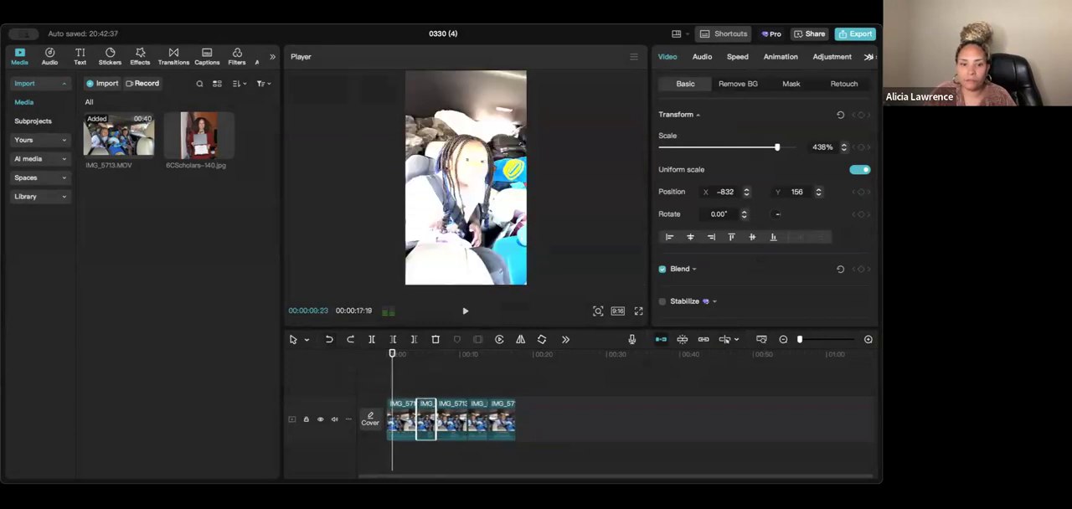
- Add the Mix transition from the Trending transitions at the cut between the first and second segments
{"action": "left_click", "coordinate": [421, 453]}
{"action": "key", "text": "super+equal"}
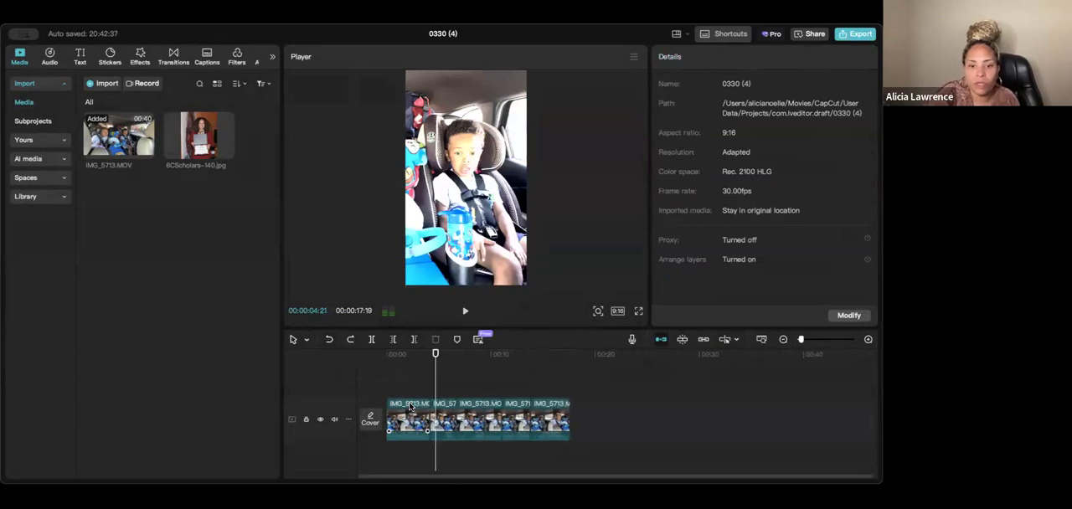
{"action": "key", "text": "super+equal"}
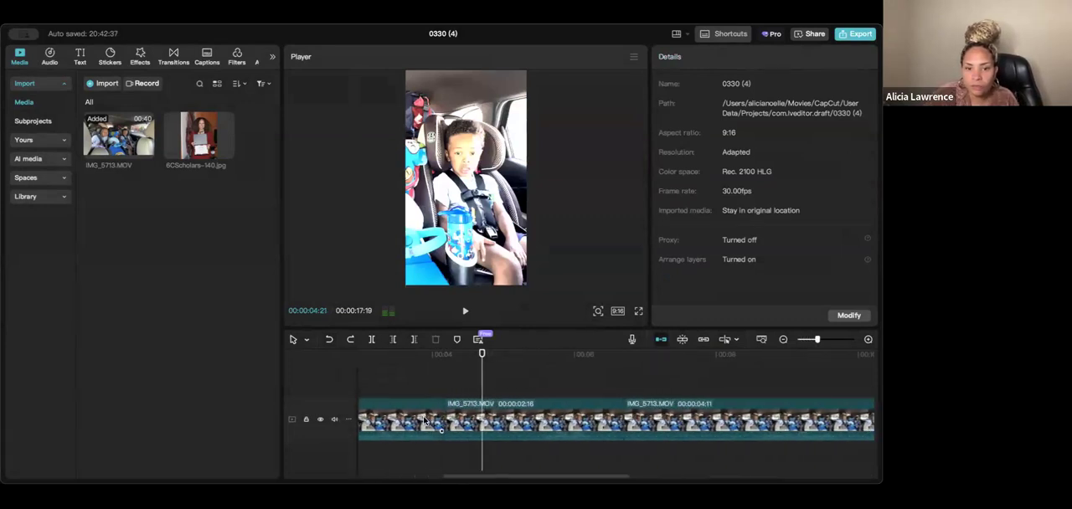
{"action": "left_click", "coordinate": [424, 420]}
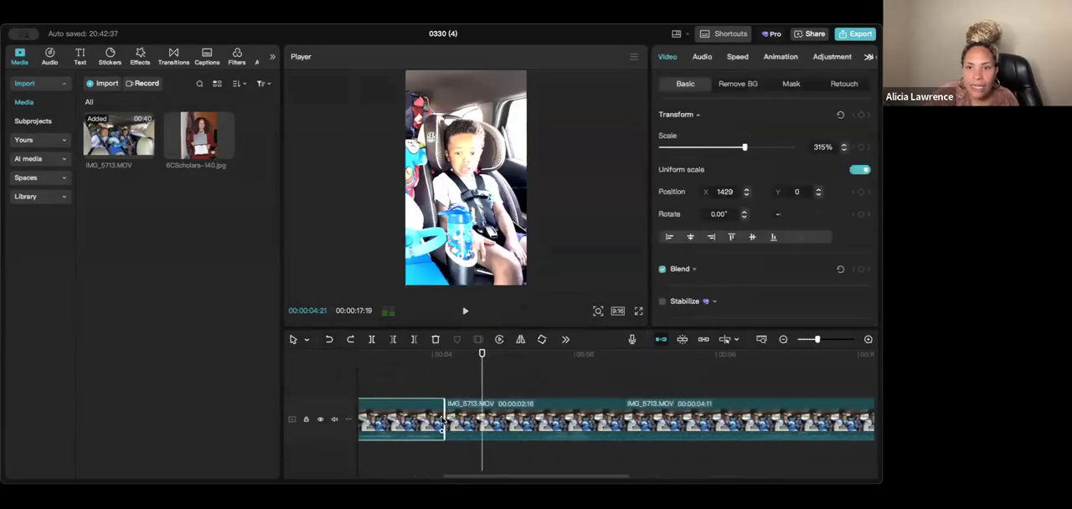
{"action": "left_click", "coordinate": [173, 55]}
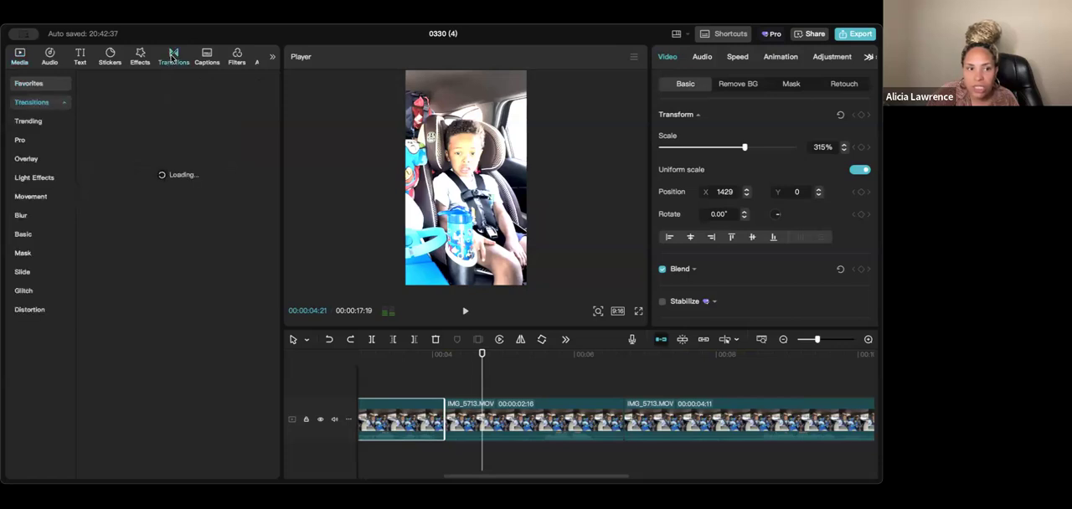
{"action": "left_click", "coordinate": [436, 384]}
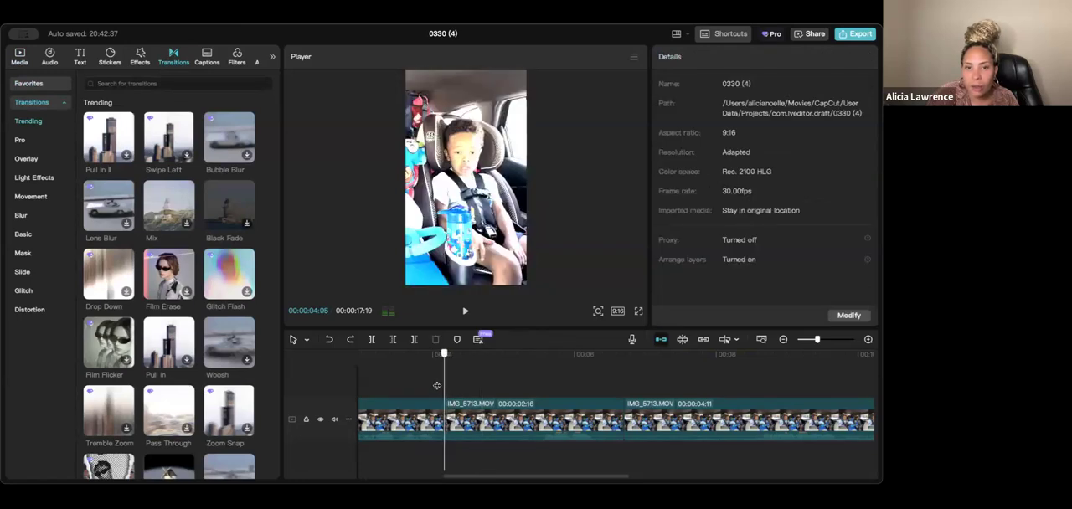
{"action": "left_click", "coordinate": [436, 385]}
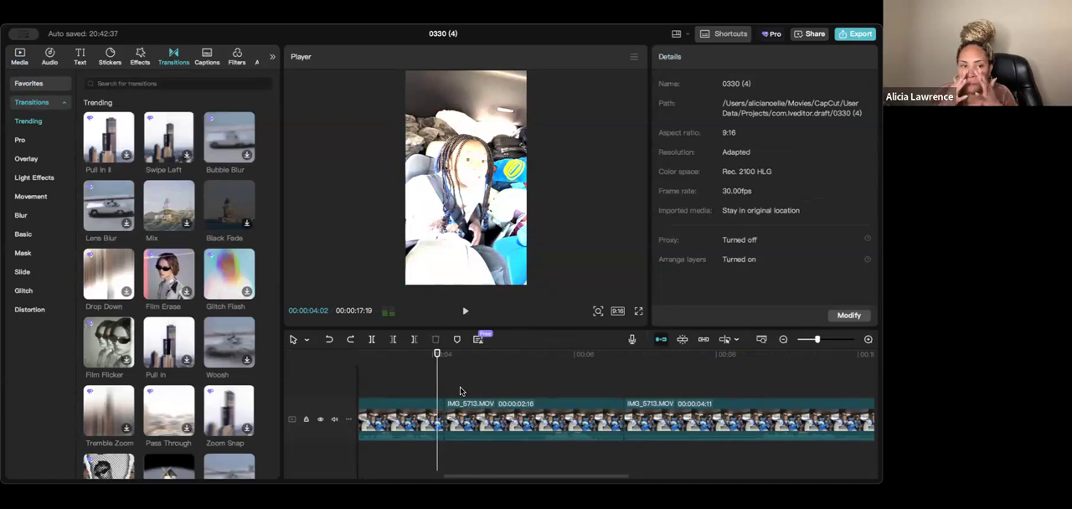
{"action": "left_click", "coordinate": [168, 209]}
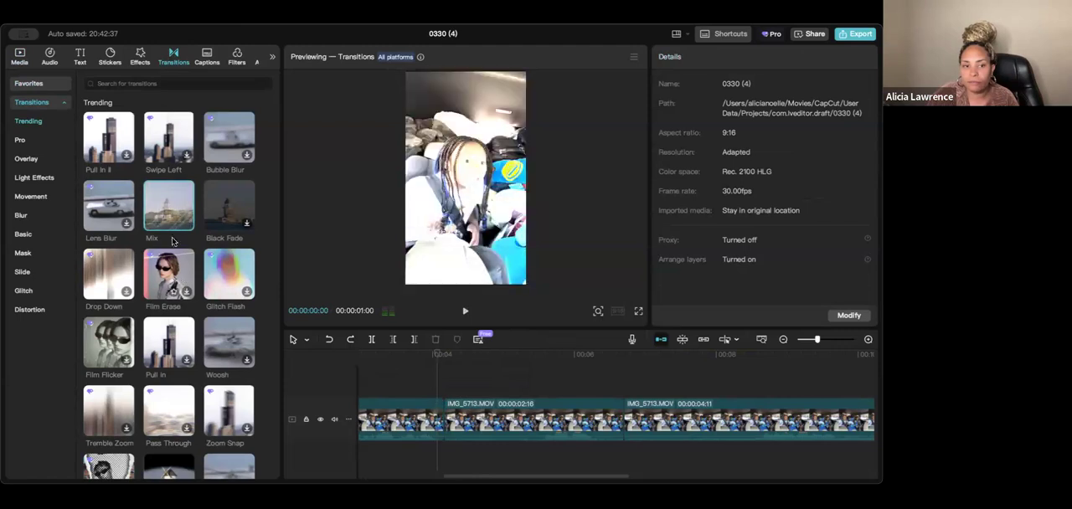
{"action": "left_click", "coordinate": [186, 222]}
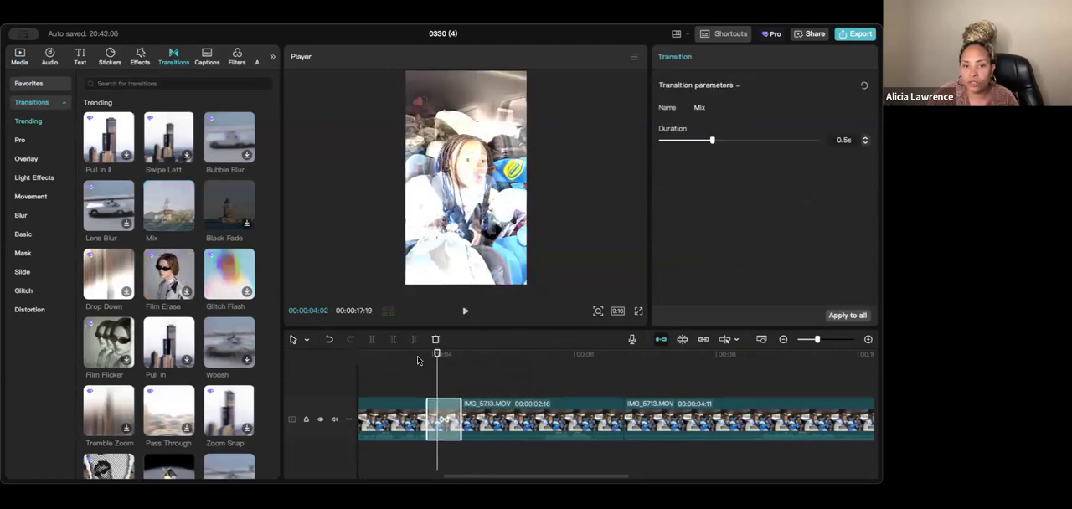
- Play across the first cut to preview the Mix transition between the girl and the boy
{"action": "left_click_drag", "start_coordinate": [438, 364], "coordinate": [422, 364]}
{"action": "key", "text": "space"}
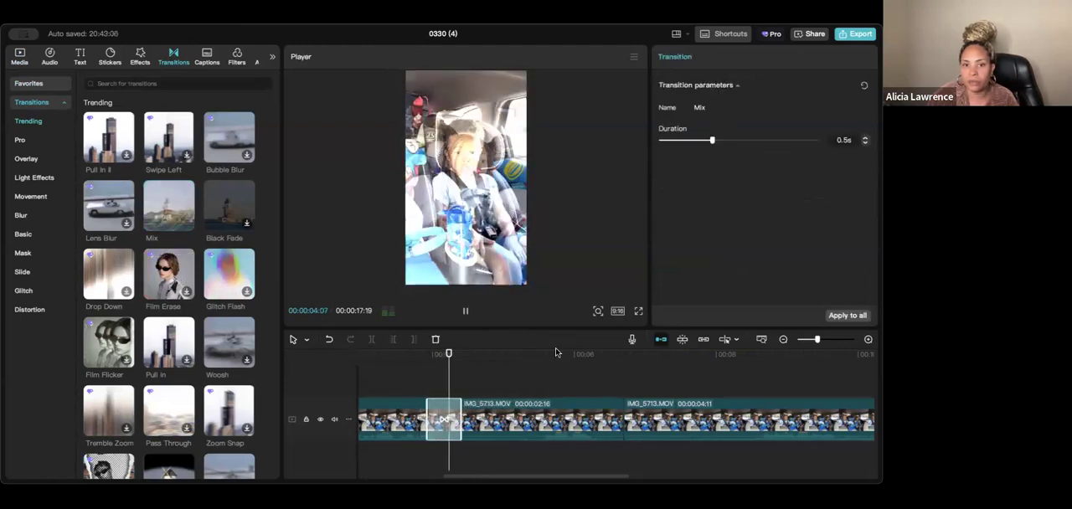
{"action": "key", "text": "space"}
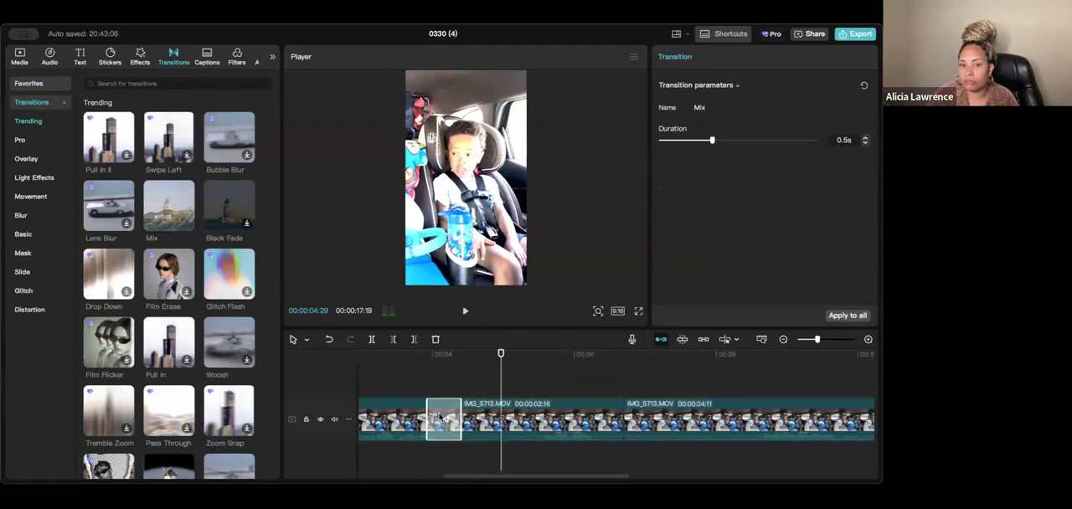
{"action": "left_click", "coordinate": [401, 387]}
{"action": "key", "text": "space"}
{"action": "key", "text": "space"}
- Find the Blur transition among the Trending transitions and apply it at the cut between the first and second segments
{"action": "scroll", "coordinate": [155, 195], "scroll_direction": "down", "scroll_amount": 1}
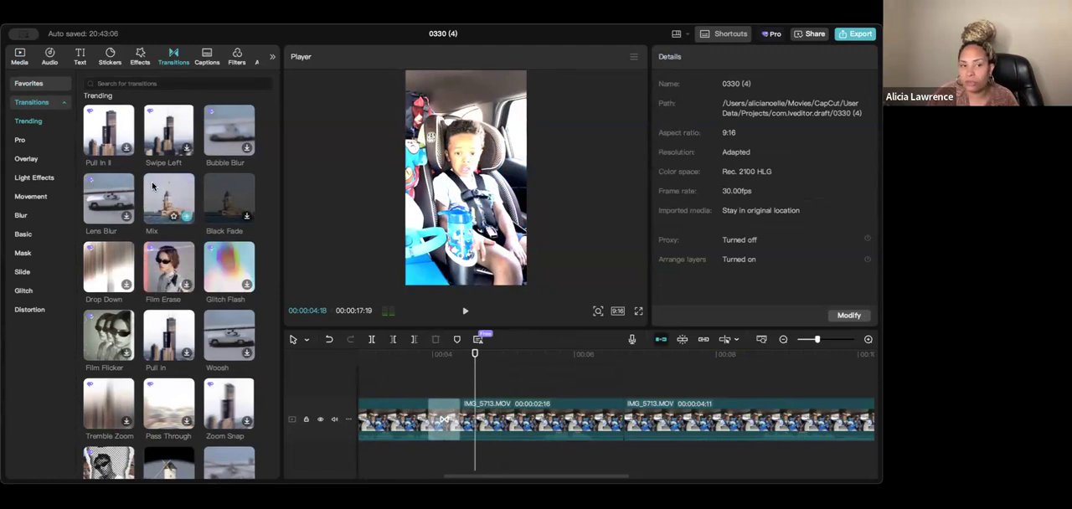
{"action": "scroll", "coordinate": [167, 402], "scroll_direction": "down", "scroll_amount": 3}
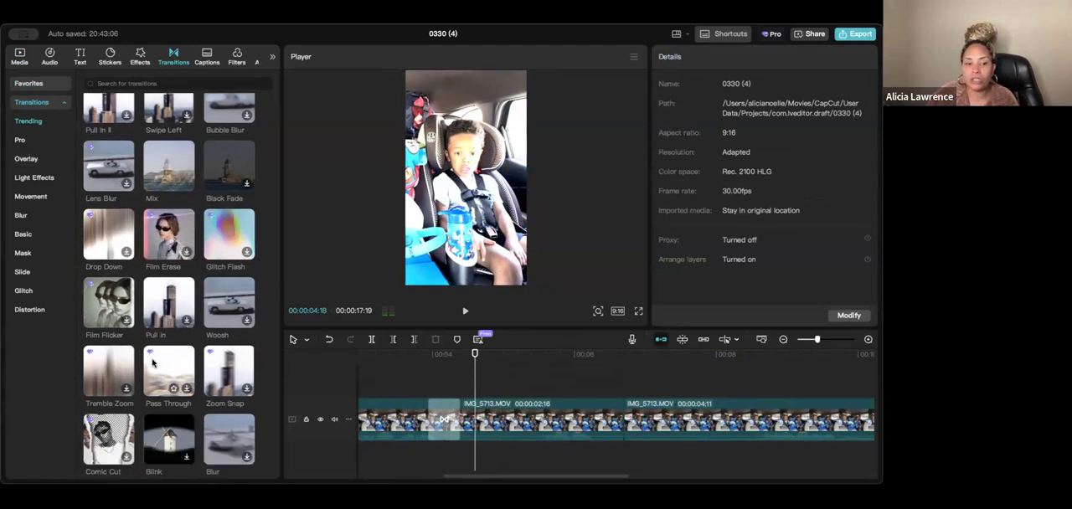
{"action": "scroll", "coordinate": [219, 358], "scroll_direction": "down", "scroll_amount": 2}
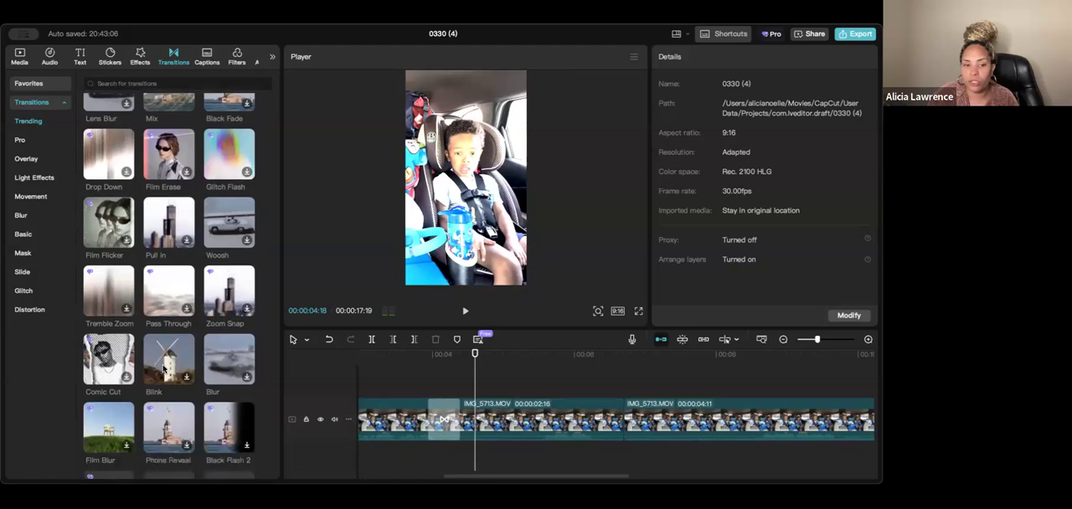
{"action": "left_click", "coordinate": [220, 357]}
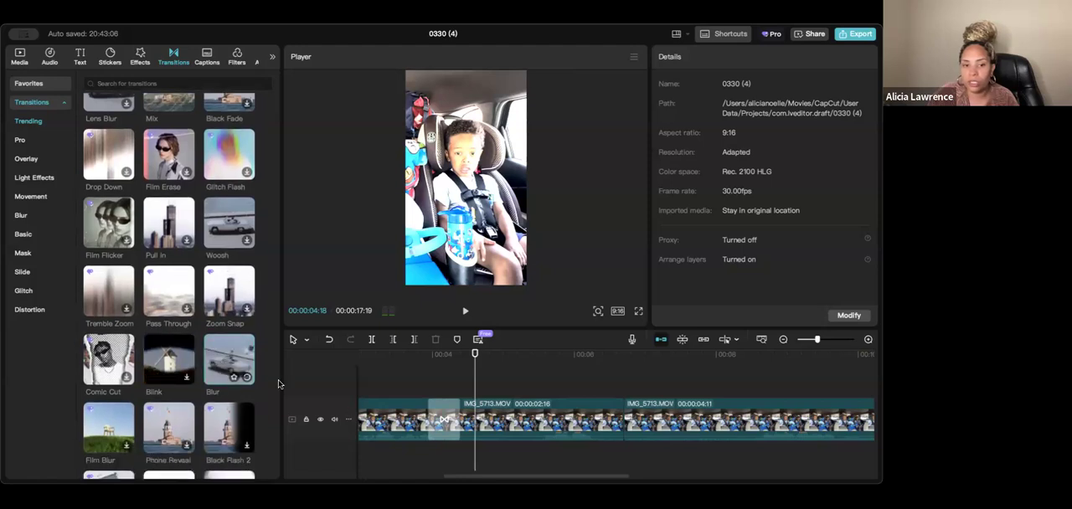
{"action": "left_click", "coordinate": [498, 431]}
{"action": "mouse_move", "coordinate": [239, 364]}
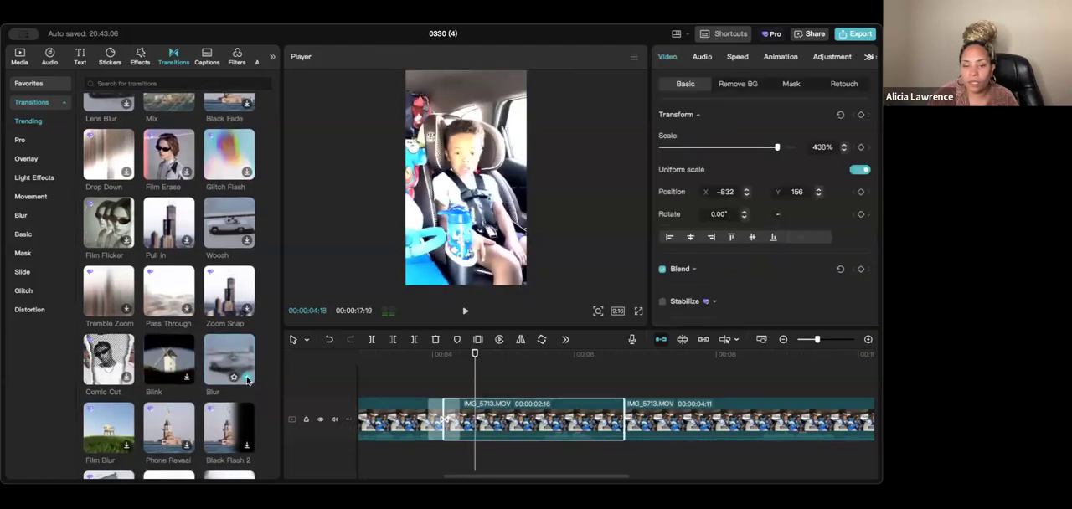
{"action": "left_click", "coordinate": [247, 379]}
- Play across the first cut to preview the Blur transition and look through more of the Trending transitions
{"action": "left_click", "coordinate": [424, 375]}
{"action": "key", "text": "space"}
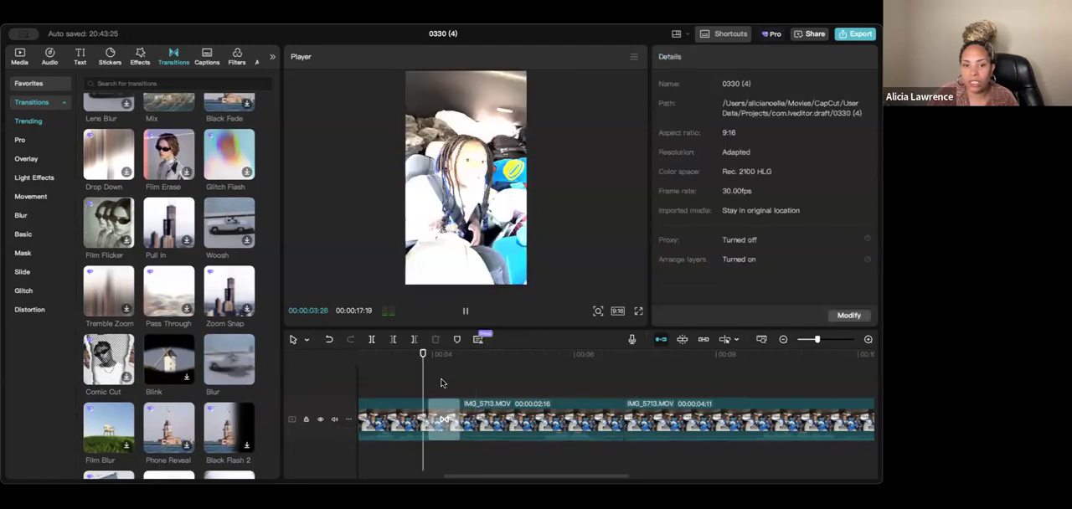
{"action": "key", "text": "space"}
{"action": "scroll", "coordinate": [188, 355], "scroll_direction": "down", "scroll_amount": 2}
{"action": "scroll", "coordinate": [188, 355], "scroll_direction": "down", "scroll_amount": 2}
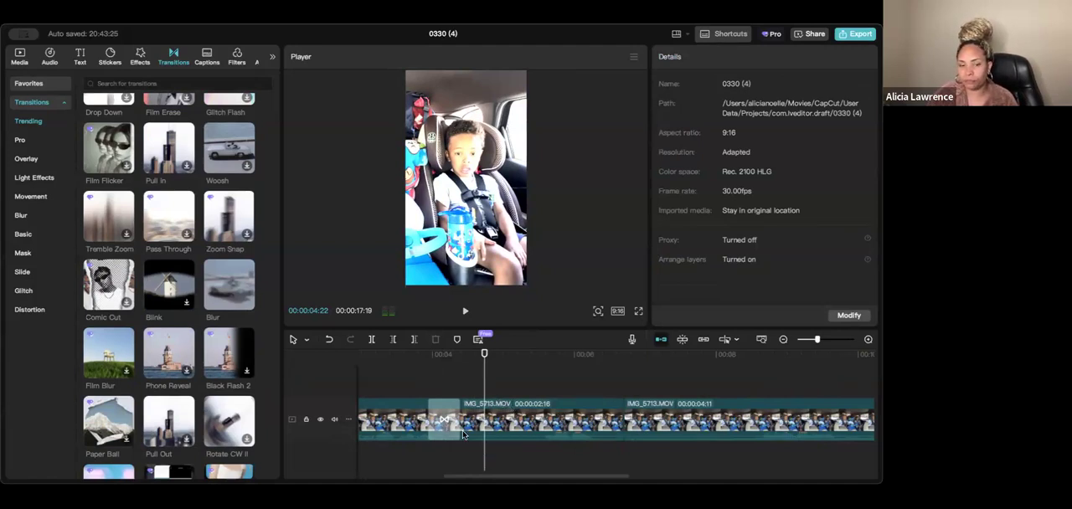
- Scrub through the later segments and play across the cut into the final wide shot to review it
{"action": "left_click", "coordinate": [385, 434]}
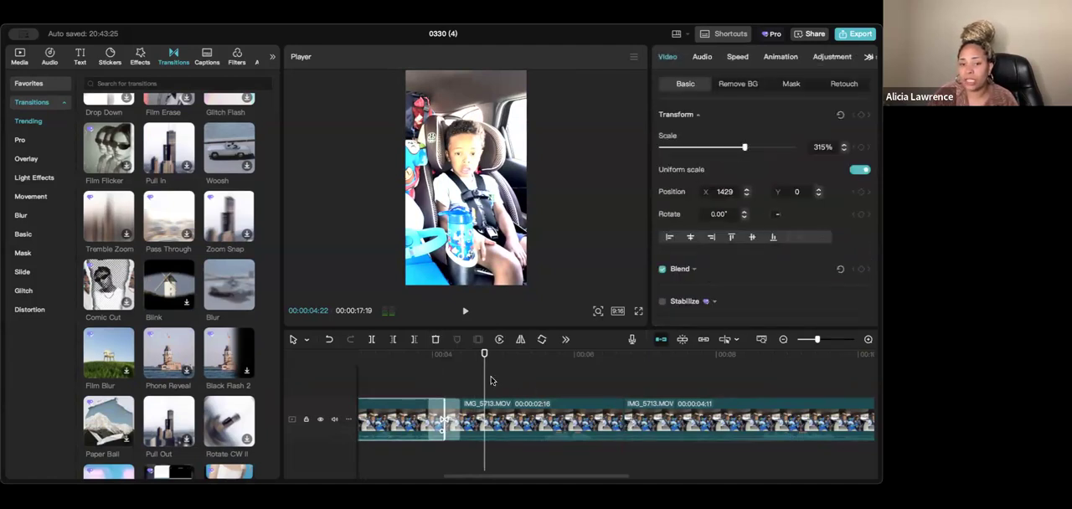
{"action": "left_click_drag", "start_coordinate": [486, 381], "coordinate": [699, 396]}
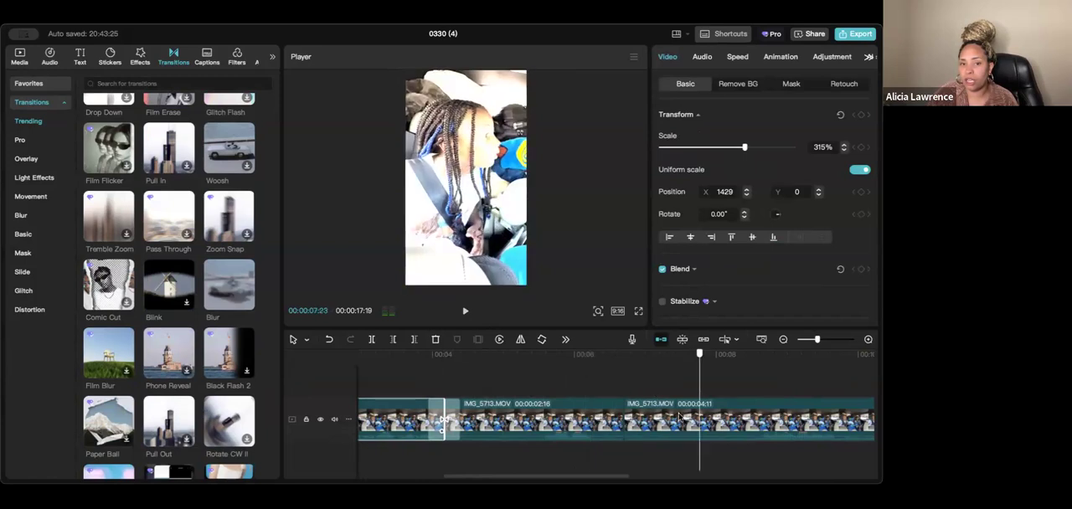
{"action": "left_click", "coordinate": [696, 474]}
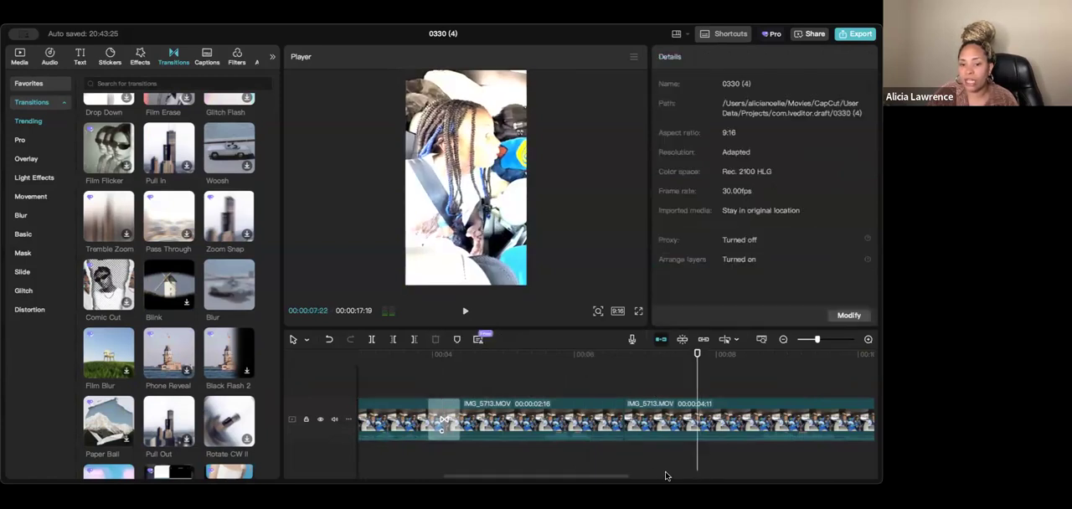
{"action": "left_click_drag", "start_coordinate": [671, 477], "coordinate": [749, 477]}
{"action": "left_click", "coordinate": [751, 379]}
{"action": "left_click", "coordinate": [709, 379]}
{"action": "key", "text": "space"}
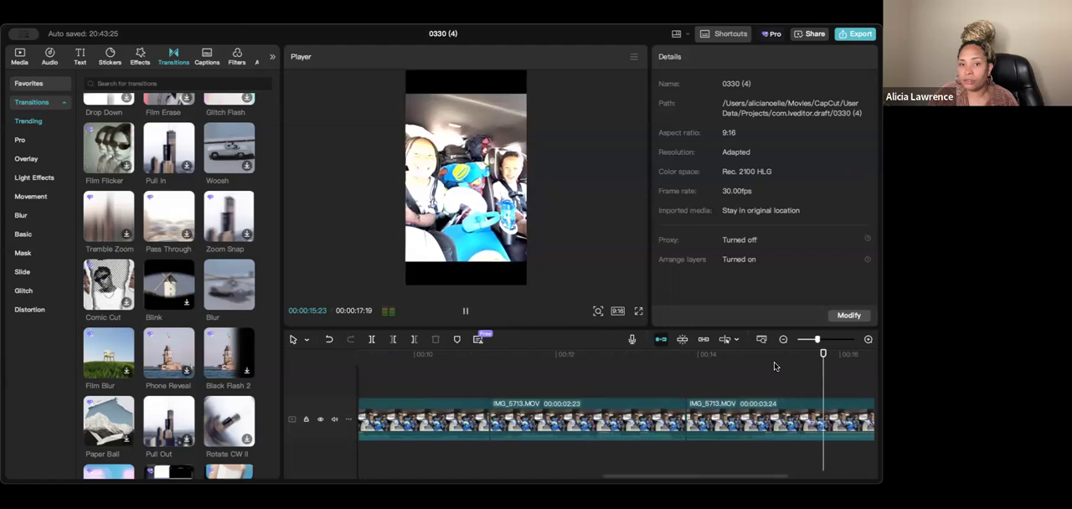
- Lower the last segment's volume to -3.2 dB, look through its remaining audio options, and return the playhead to just before that segment
{"action": "left_click", "coordinate": [759, 445]}
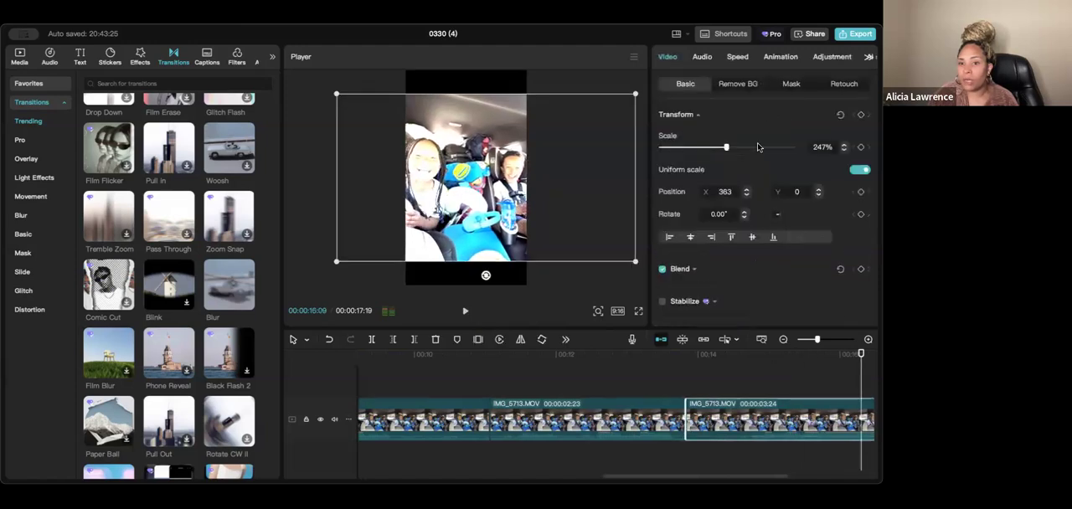
{"action": "left_click", "coordinate": [703, 57]}
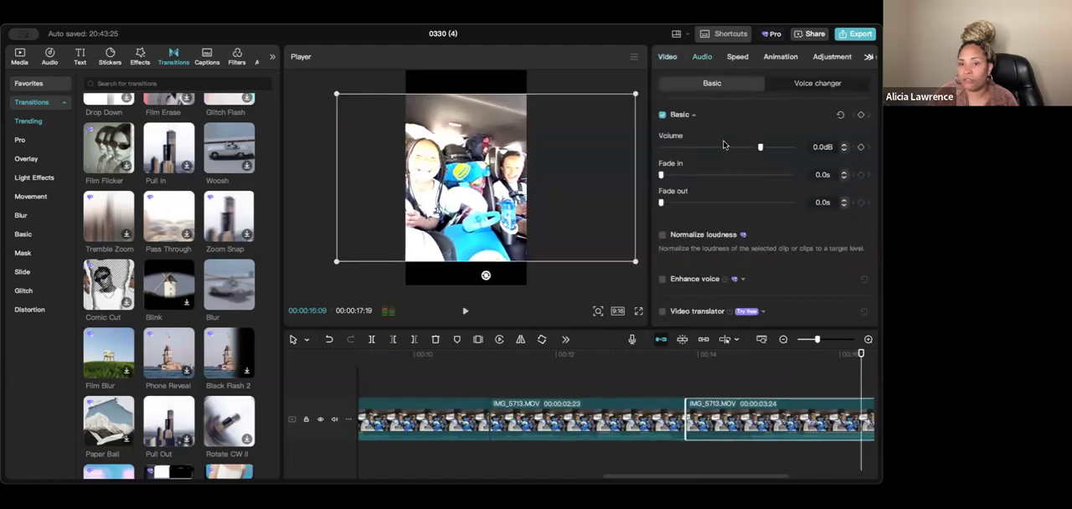
{"action": "left_click_drag", "start_coordinate": [757, 148], "coordinate": [758, 148]}
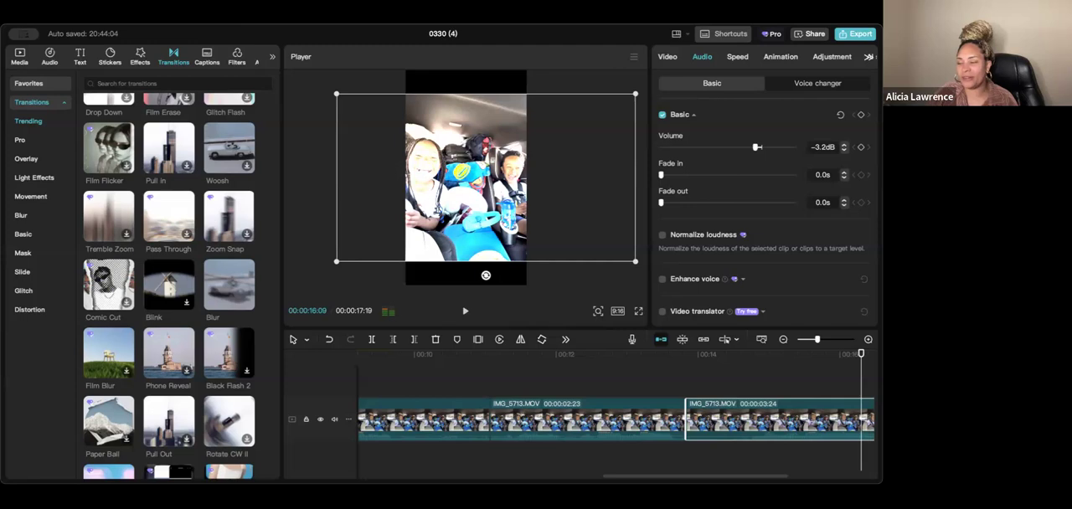
{"action": "scroll", "coordinate": [712, 239], "scroll_direction": "down", "scroll_amount": 3}
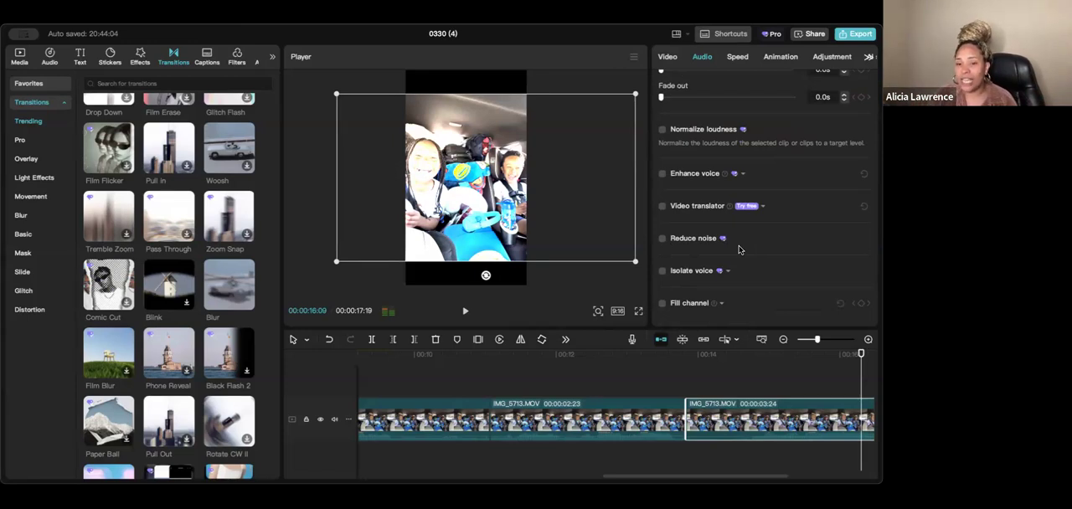
{"action": "left_click", "coordinate": [678, 377]}
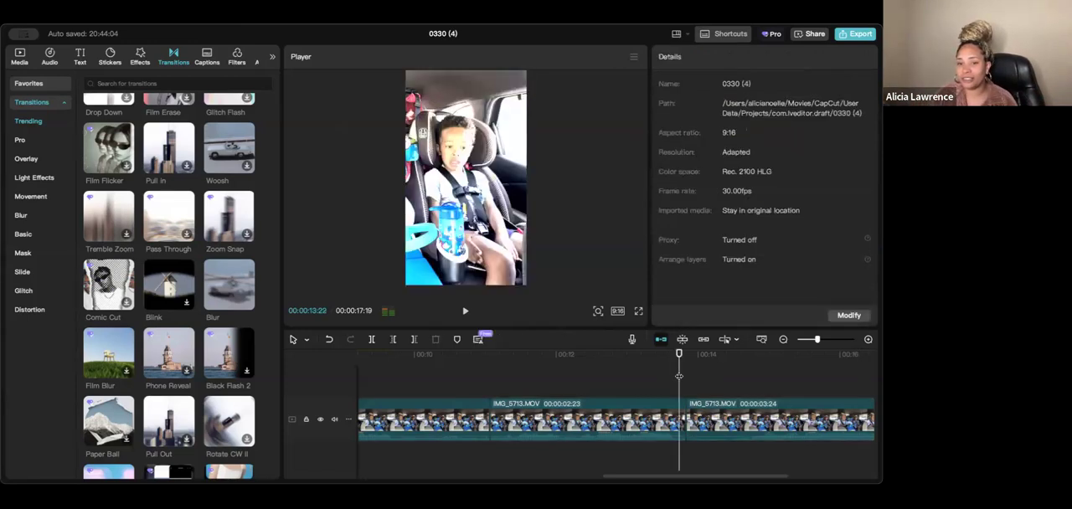
- Play across the cut into the last segment to hear its sound, and return the playhead to shortly before that cut
{"action": "key", "text": "space"}
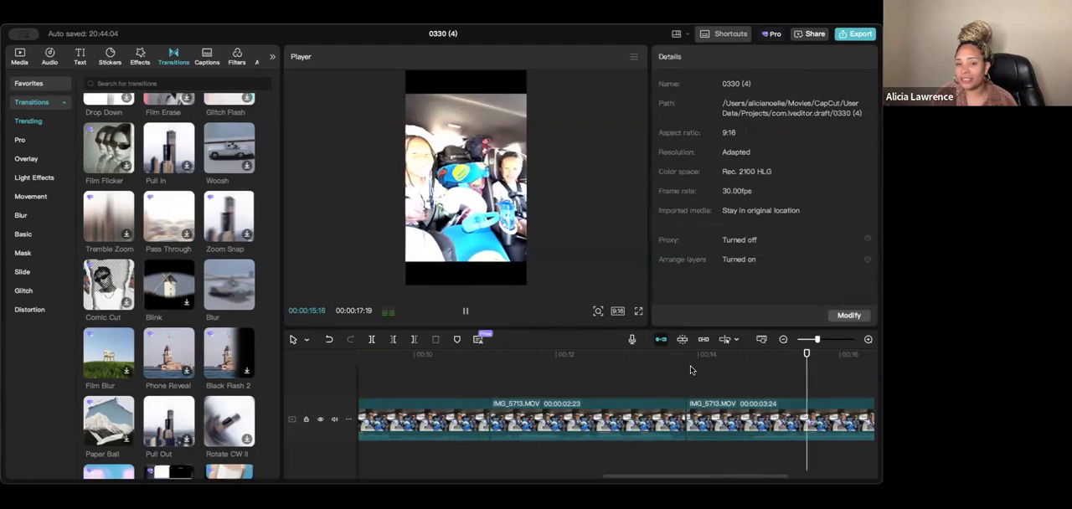
{"action": "key", "text": "space"}
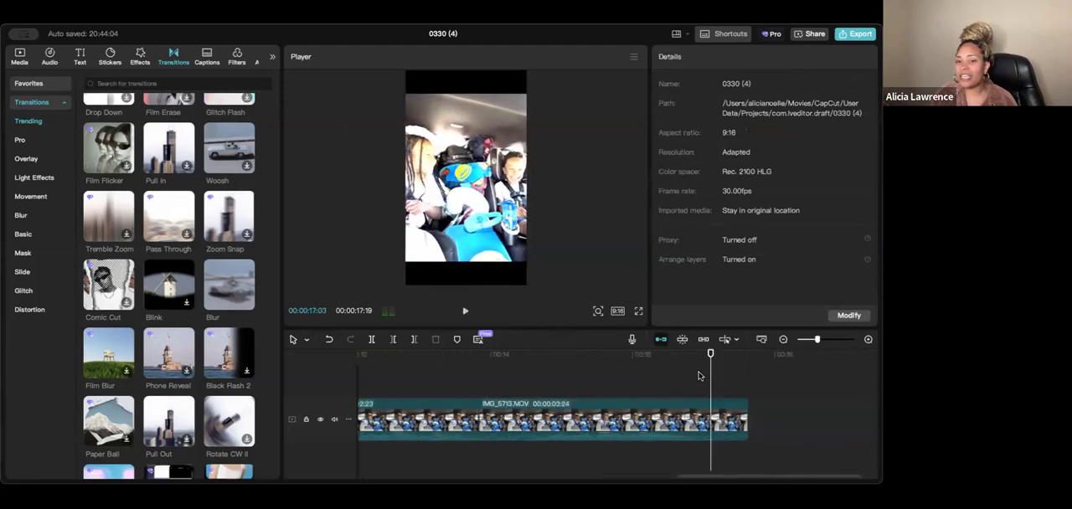
{"action": "left_click", "coordinate": [437, 383]}
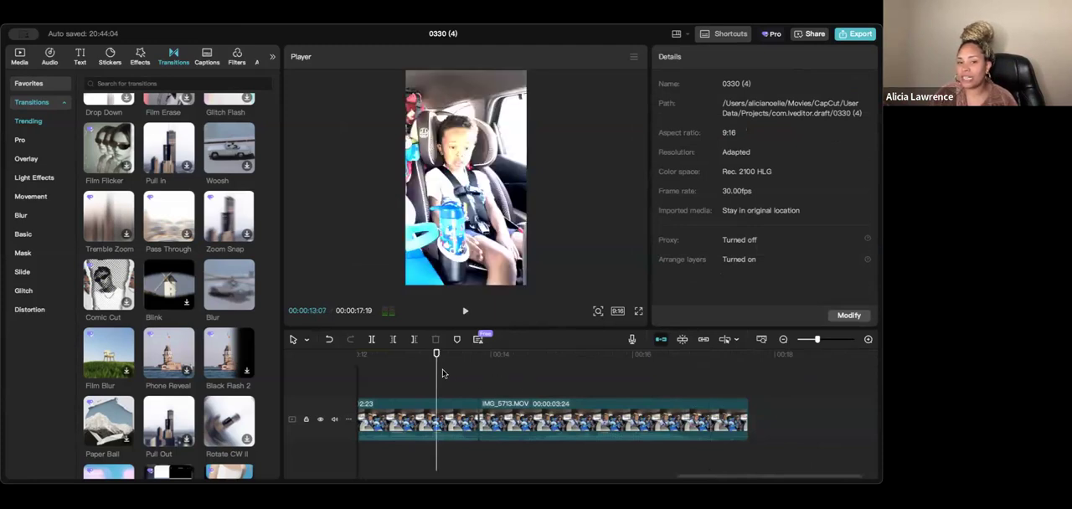
- Enable Reduce noise in the audio settings of the 00:00:02:23 segment just before the last one
{"action": "left_click", "coordinate": [453, 419]}
{"action": "scroll", "coordinate": [708, 113], "scroll_direction": "down", "scroll_amount": 5}
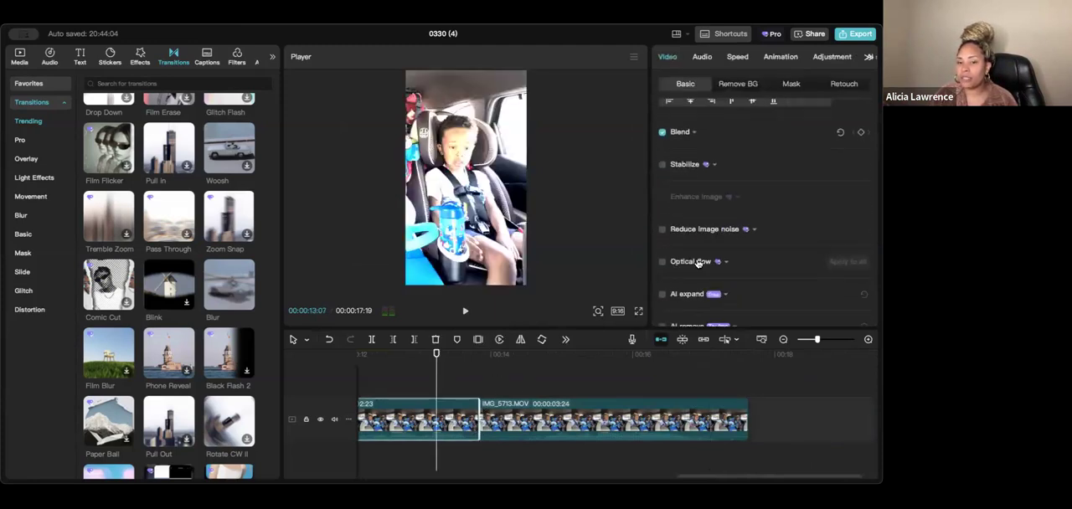
{"action": "scroll", "coordinate": [708, 113], "scroll_direction": "down", "scroll_amount": 2}
{"action": "left_click", "coordinate": [702, 57]}
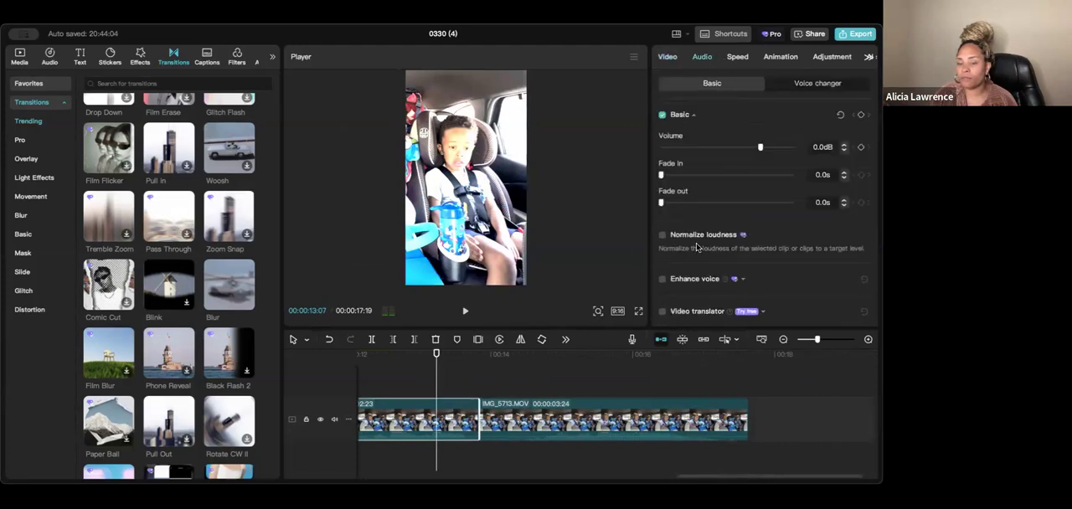
{"action": "scroll", "coordinate": [668, 281], "scroll_direction": "down", "scroll_amount": 3}
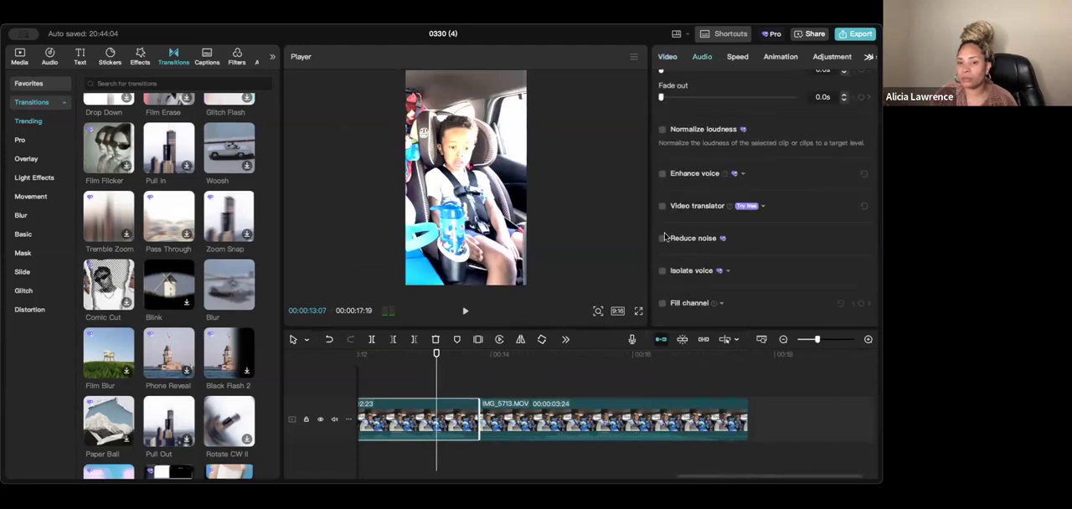
{"action": "left_click", "coordinate": [661, 240]}
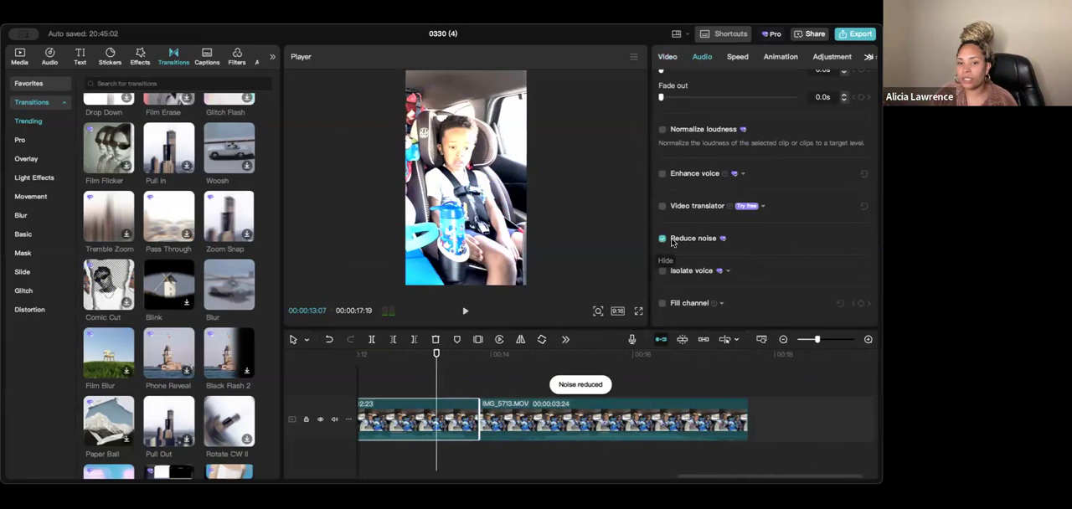
- Play across the noise-reduced segment into the last one, and scrub through the timeline from the start to the last segment
{"action": "left_click_drag", "start_coordinate": [436, 366], "coordinate": [397, 371]}
{"action": "key", "text": "space"}
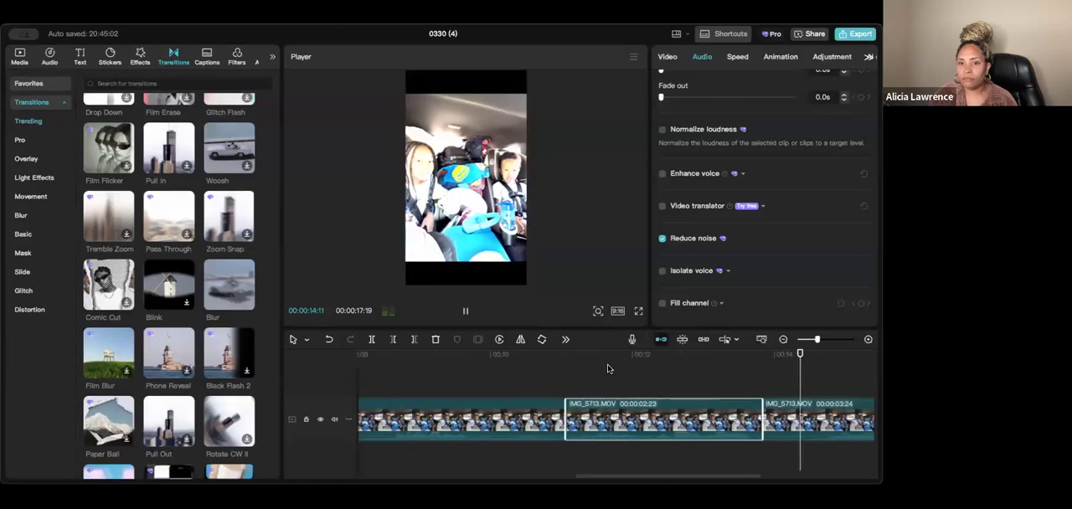
{"action": "key", "text": "space"}
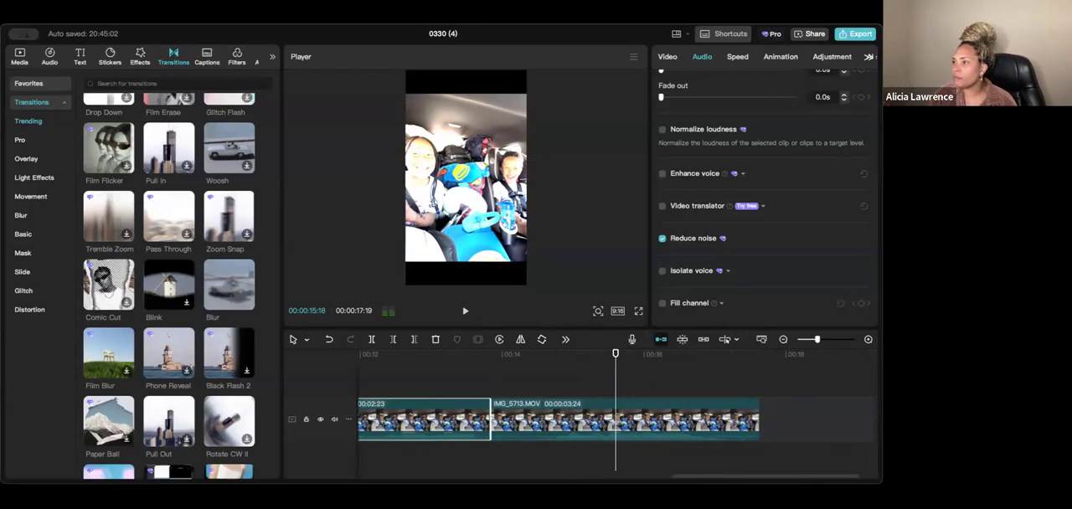
{"action": "left_click_drag", "start_coordinate": [615, 361], "coordinate": [342, 366]}
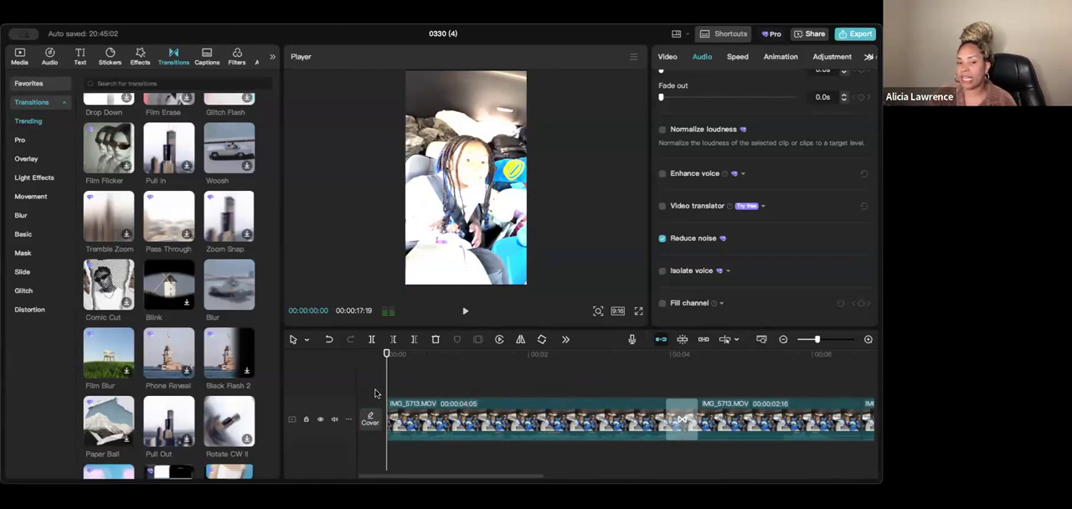
{"action": "left_click_drag", "start_coordinate": [387, 375], "coordinate": [806, 392]}
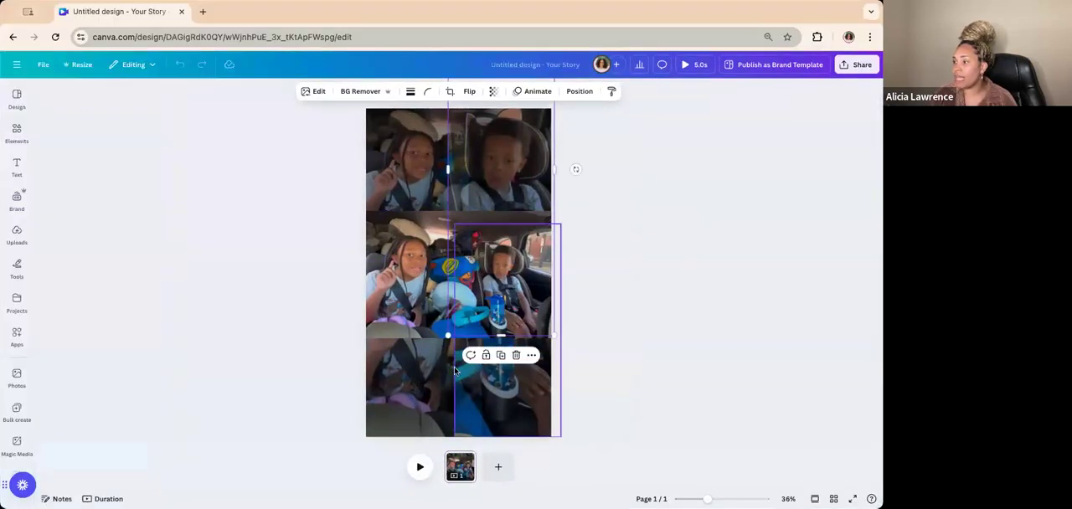
- Switch to the untitled Your Story design in Canva and select the middle video layer to inspect its layout over the darkened copy
{"action": "left_click", "coordinate": [415, 252]}
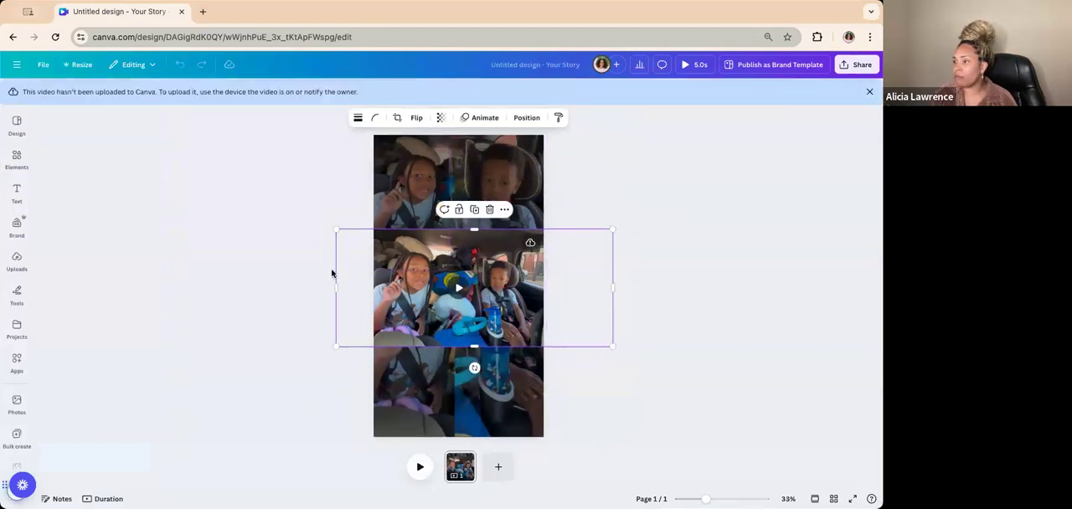
{"action": "left_click", "coordinate": [657, 242]}
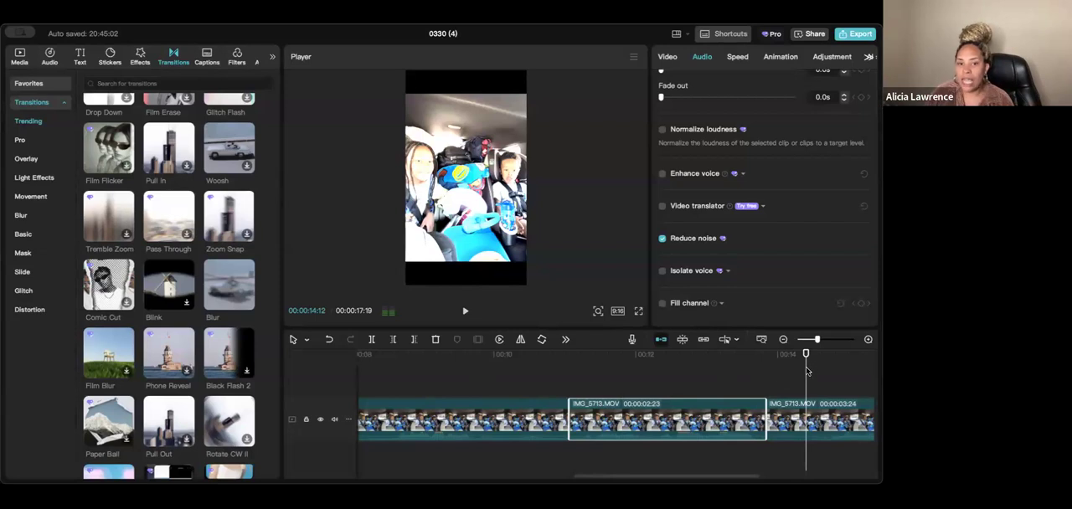
- Switch back to CapCut, select the last segment with the playhead at its start, and look through its editing options and context commands
{"action": "left_click_drag", "start_coordinate": [807, 370], "coordinate": [762, 436]}
{"action": "scroll", "coordinate": [753, 435], "scroll_direction": "right", "scroll_amount": 5}
{"action": "left_click", "coordinate": [674, 432]}
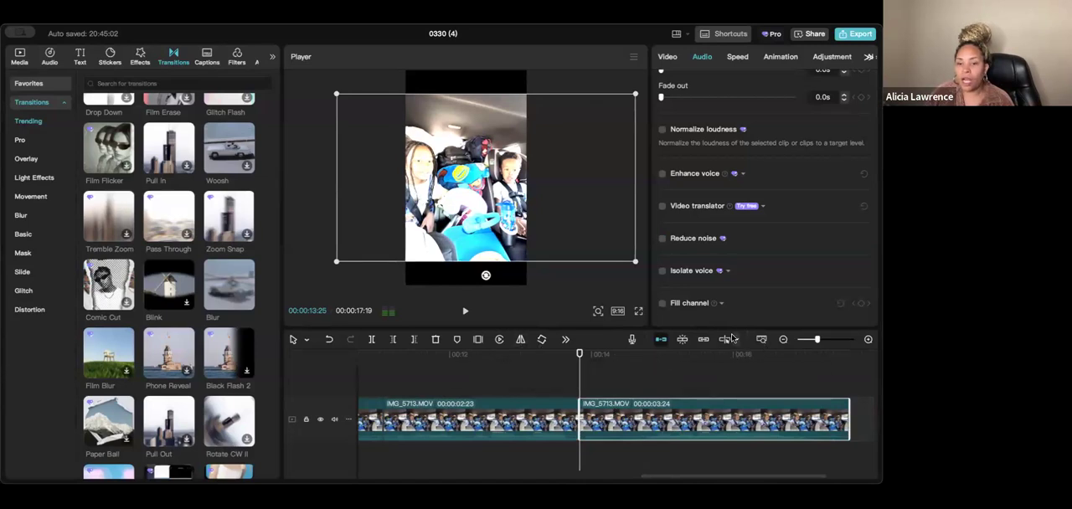
{"action": "left_click", "coordinate": [736, 340]}
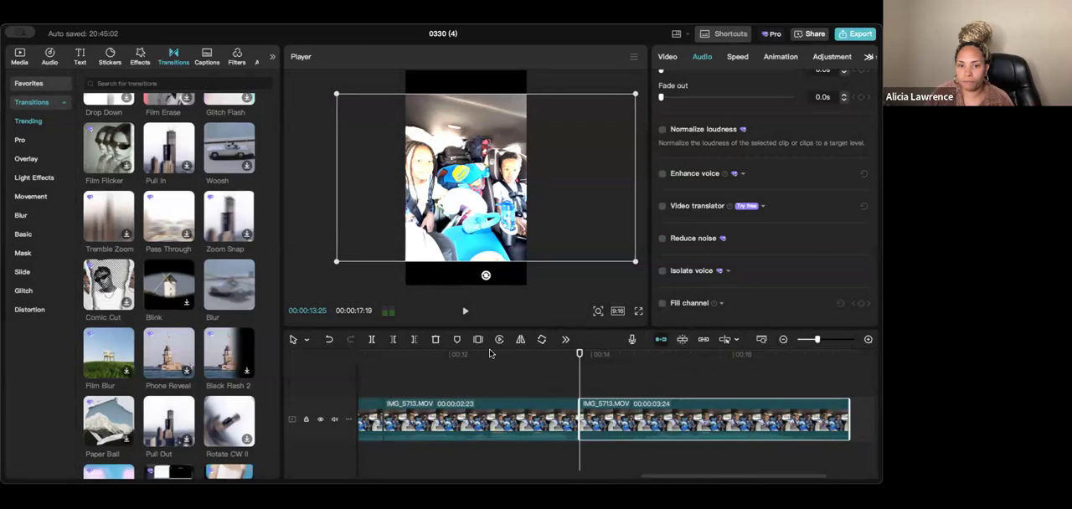
{"action": "left_click", "coordinate": [565, 340]}
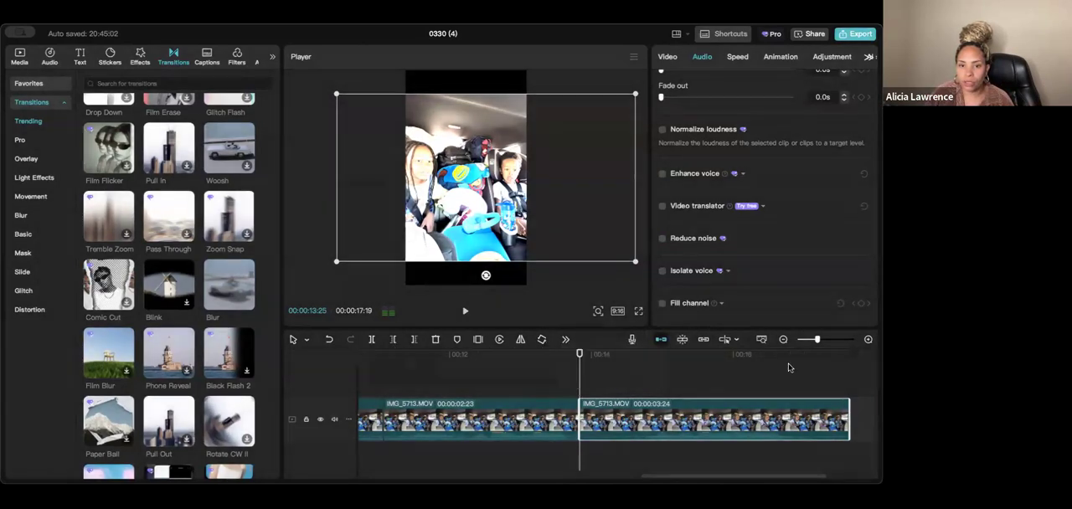
{"action": "left_click", "coordinate": [668, 57]}
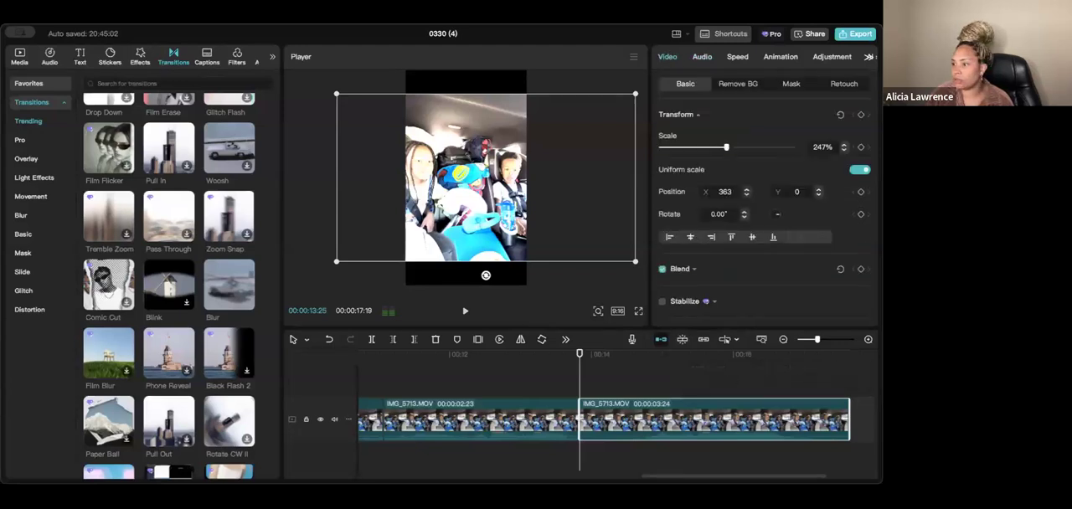
{"action": "right_click", "coordinate": [581, 409]}
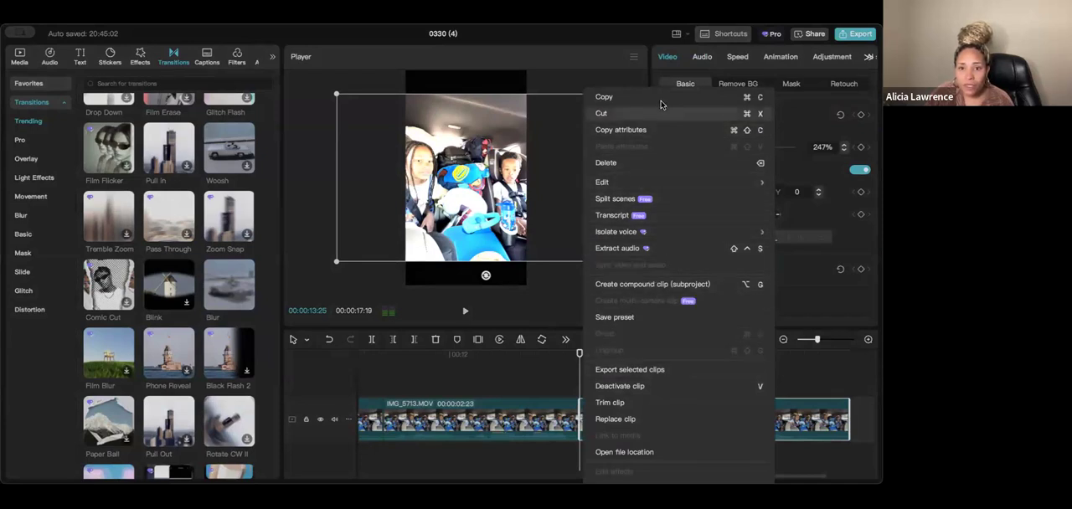
{"action": "left_click", "coordinate": [552, 405]}
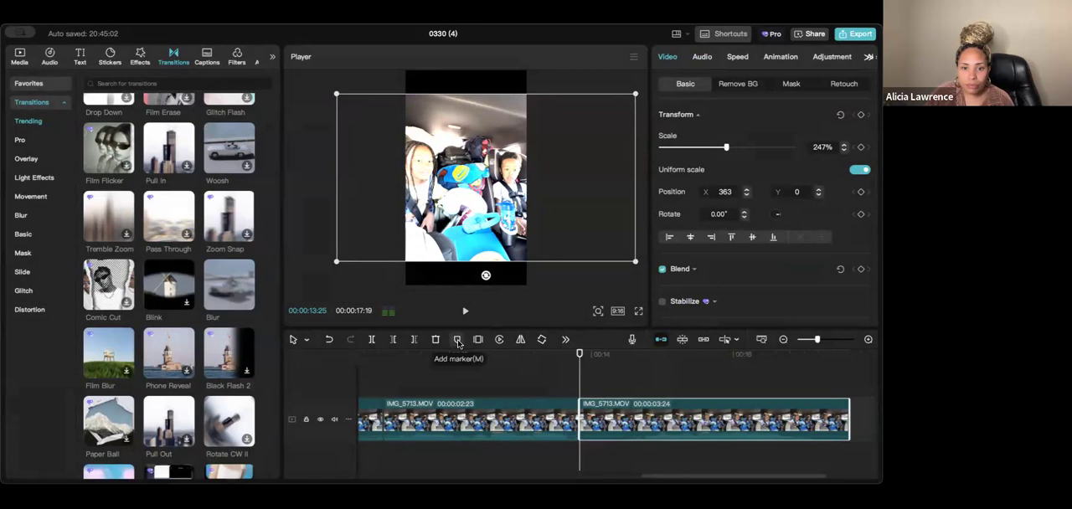
- Extend the last segment by one frame to a duration of 00:00:03:25
{"action": "left_click", "coordinate": [725, 340]}
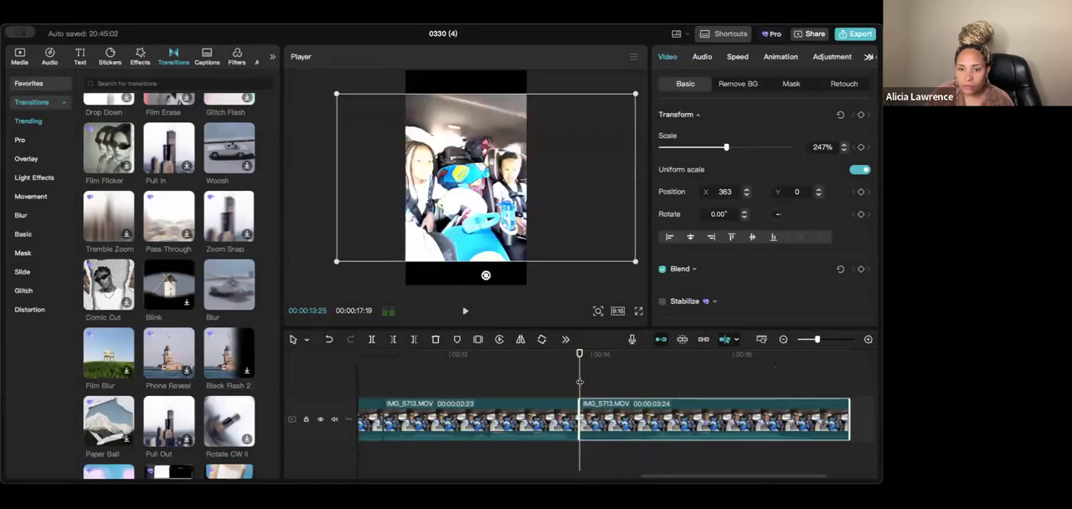
{"action": "left_click_drag", "start_coordinate": [580, 419], "coordinate": [578, 419]}
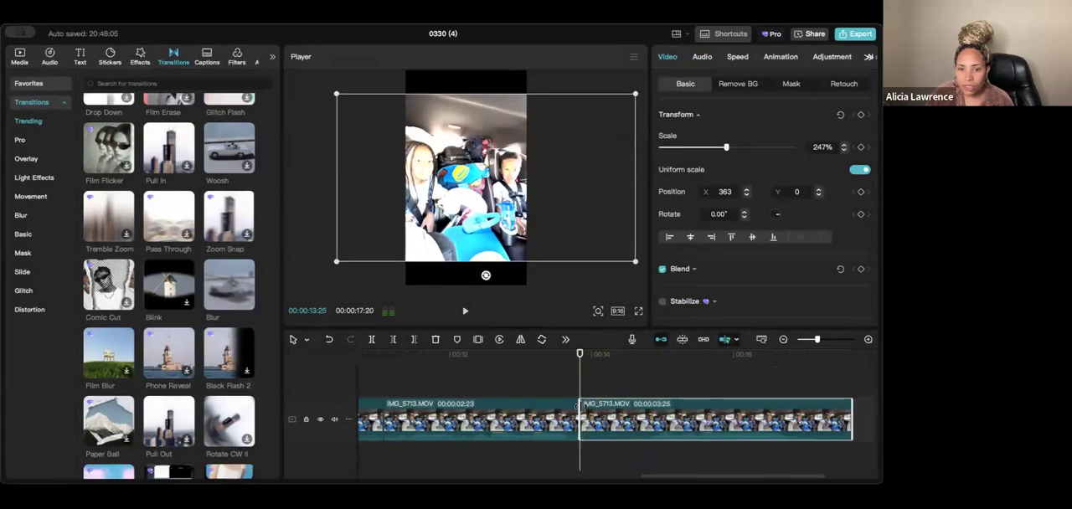
{"action": "left_click", "coordinate": [726, 340]}
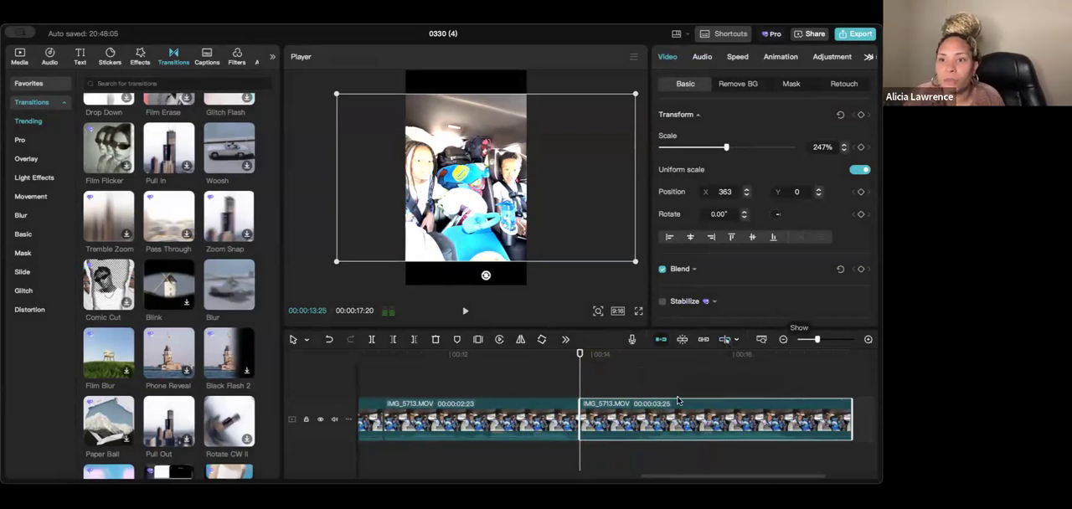
- Look through the last segment's basic video settings, the selection tool modes and the clip's context commands
{"action": "left_click", "coordinate": [579, 381]}
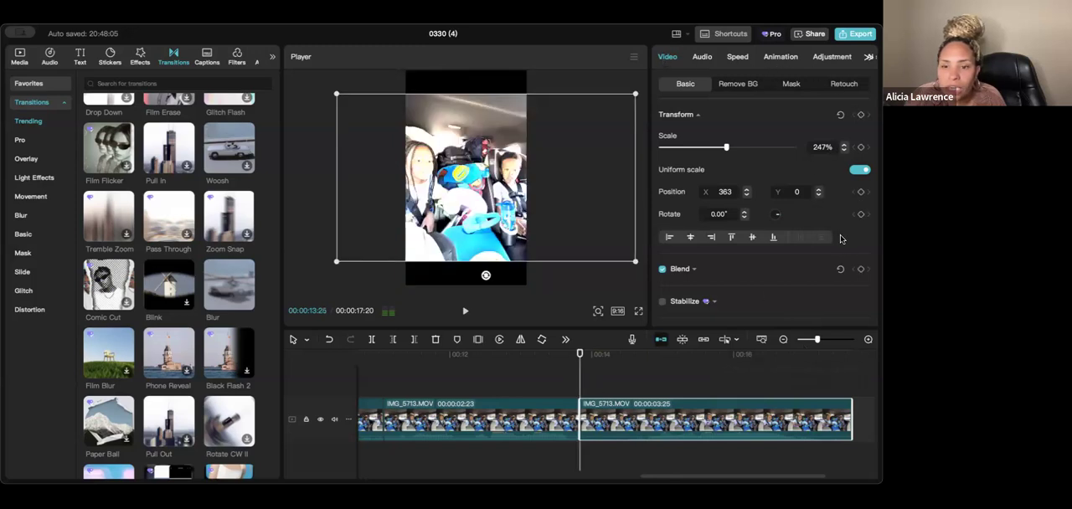
{"action": "scroll", "coordinate": [841, 245], "scroll_direction": "down", "scroll_amount": 5}
{"action": "scroll", "coordinate": [841, 245], "scroll_direction": "down", "scroll_amount": 3}
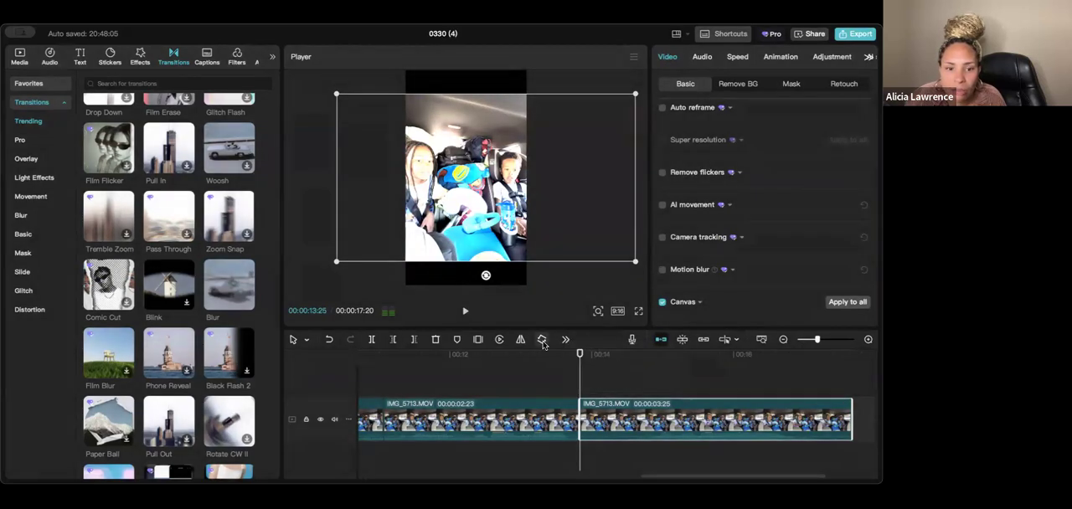
{"action": "left_click", "coordinate": [307, 339]}
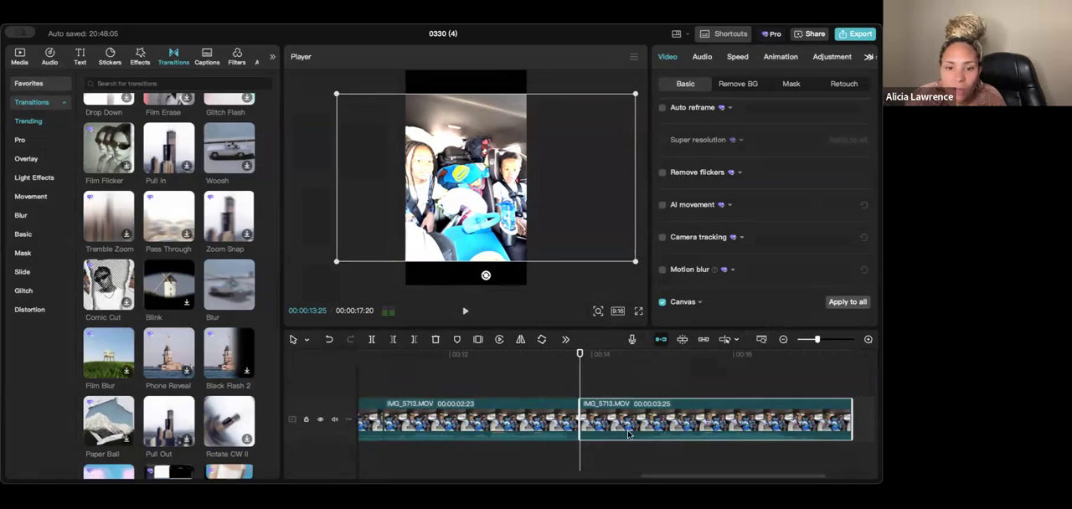
{"action": "right_click", "coordinate": [583, 439]}
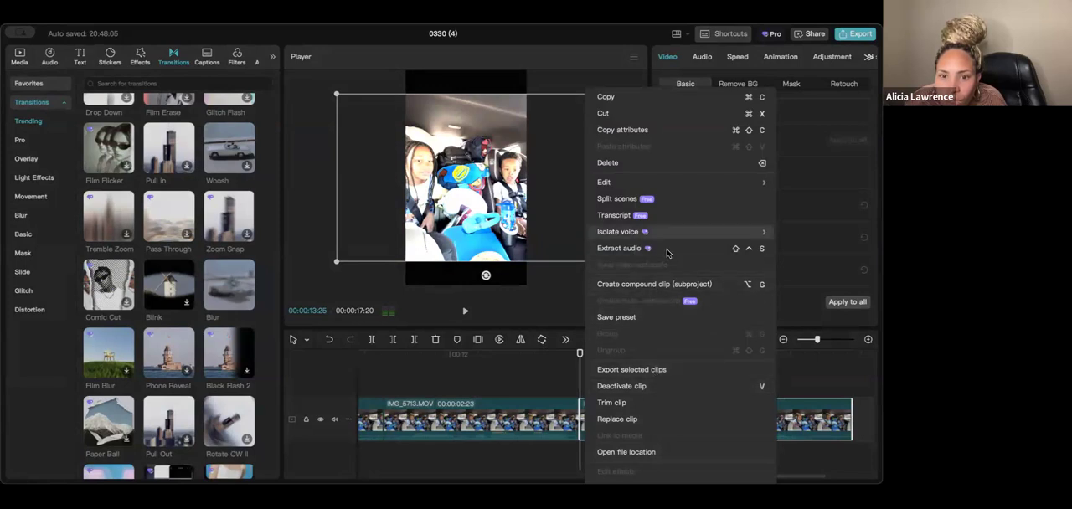
{"action": "left_click", "coordinate": [697, 486]}
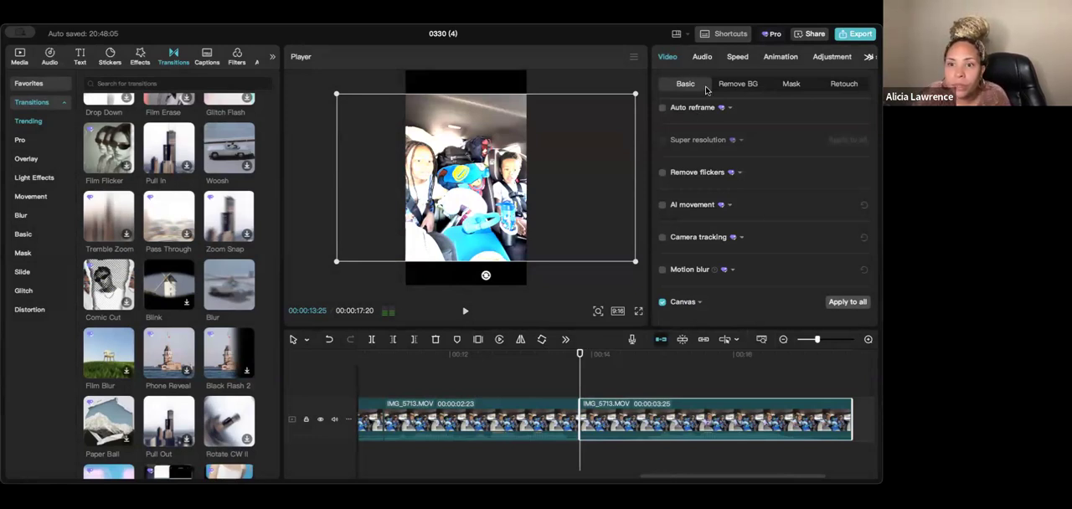
- Look through the last segment's Adjustment, Animation, Speed and Audio settings and return to its basic Video options
{"action": "left_click", "coordinate": [829, 56]}
{"action": "left_click", "coordinate": [868, 58]}
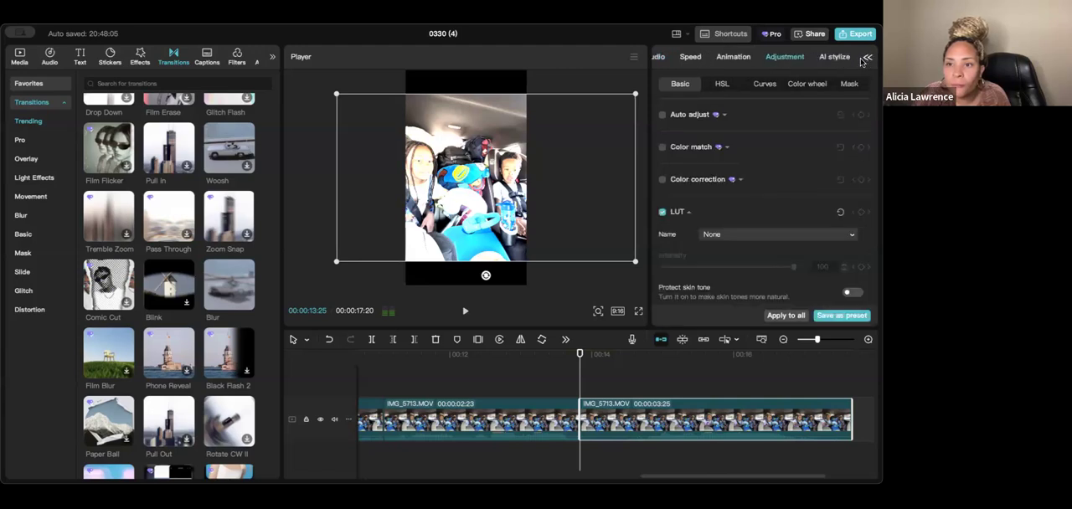
{"action": "left_click", "coordinate": [735, 57]}
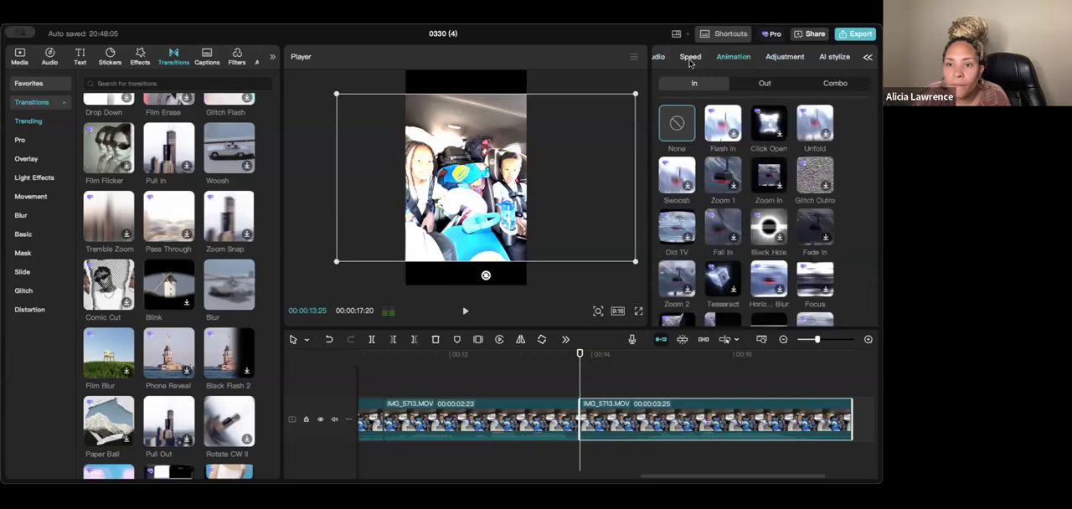
{"action": "left_click", "coordinate": [685, 58]}
{"action": "left_click", "coordinate": [664, 58]}
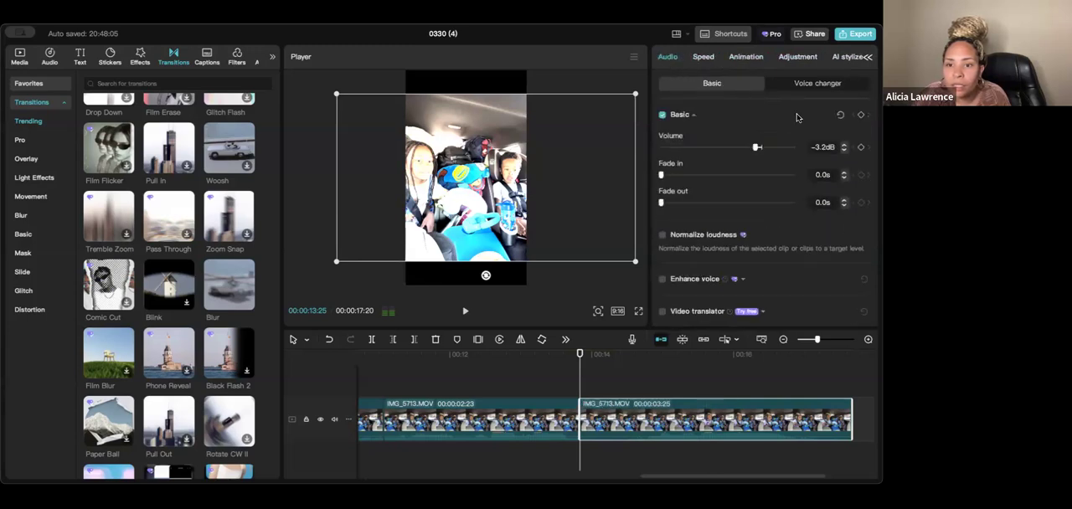
{"action": "left_click", "coordinate": [868, 56]}
{"action": "left_click", "coordinate": [662, 60]}
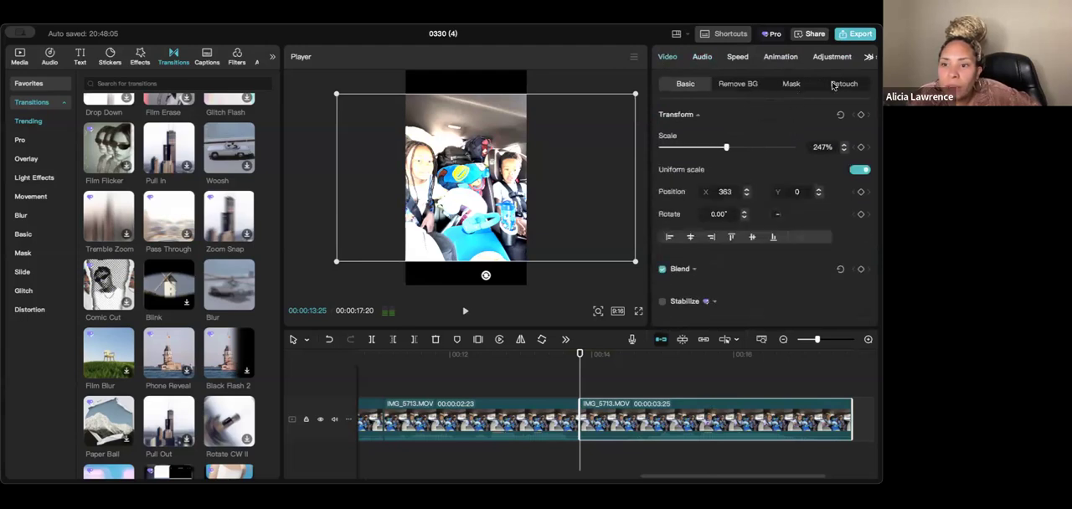
{"action": "scroll", "coordinate": [811, 193], "scroll_direction": "down", "scroll_amount": 10}
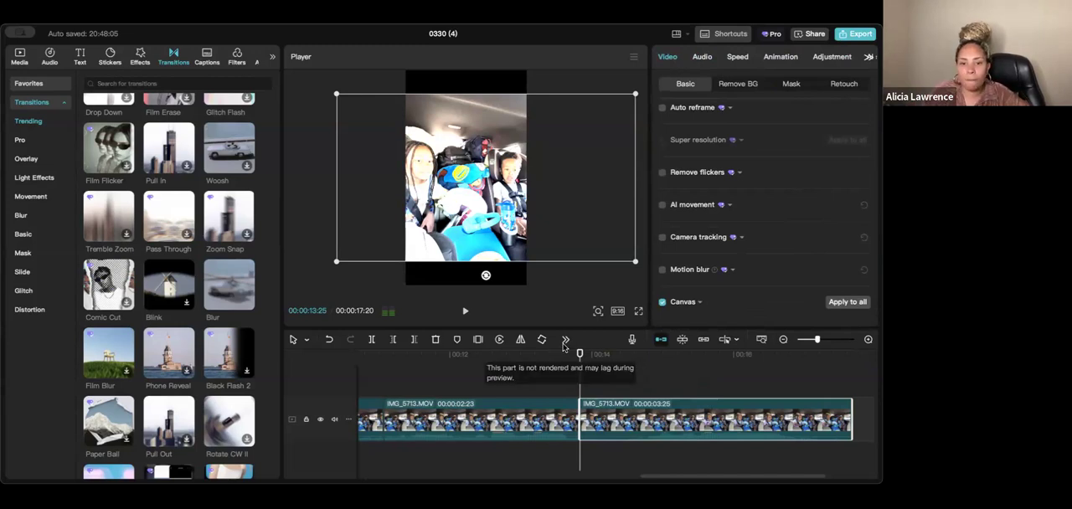
- Add a marker at the start of the last segment and move the playhead to the end of the timeline
{"action": "right_click", "coordinate": [591, 413]}
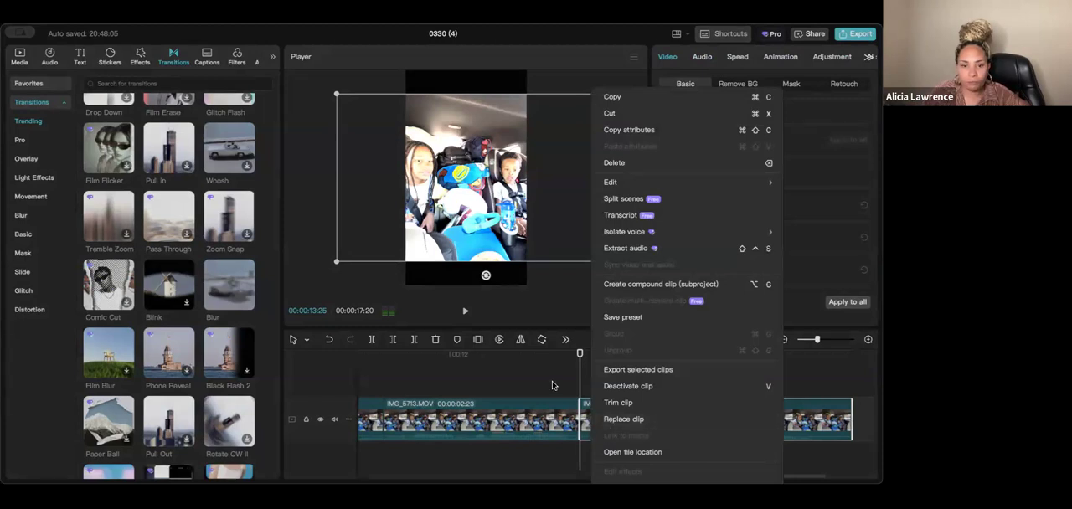
{"action": "left_click", "coordinate": [617, 408]}
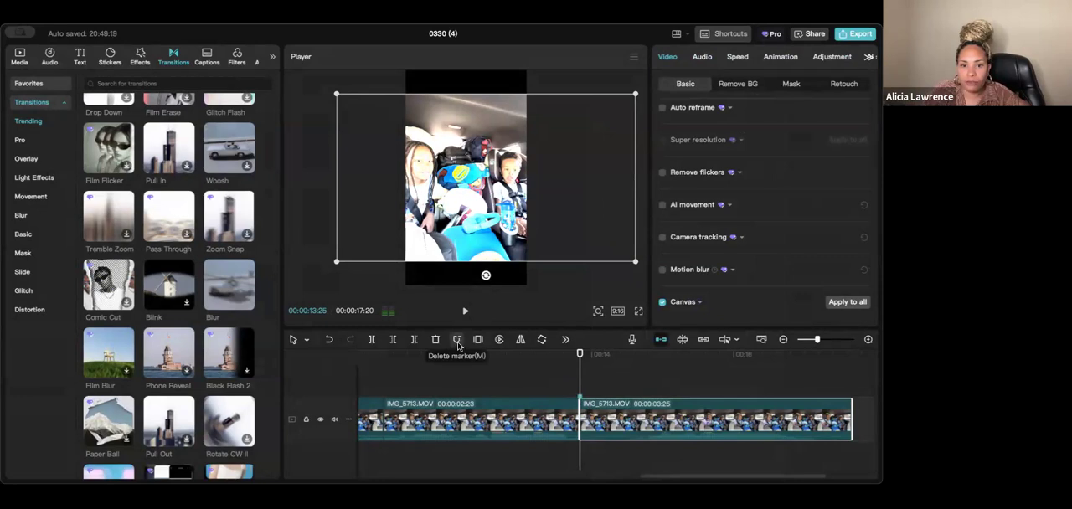
{"action": "left_click_drag", "start_coordinate": [578, 385], "coordinate": [851, 389]}
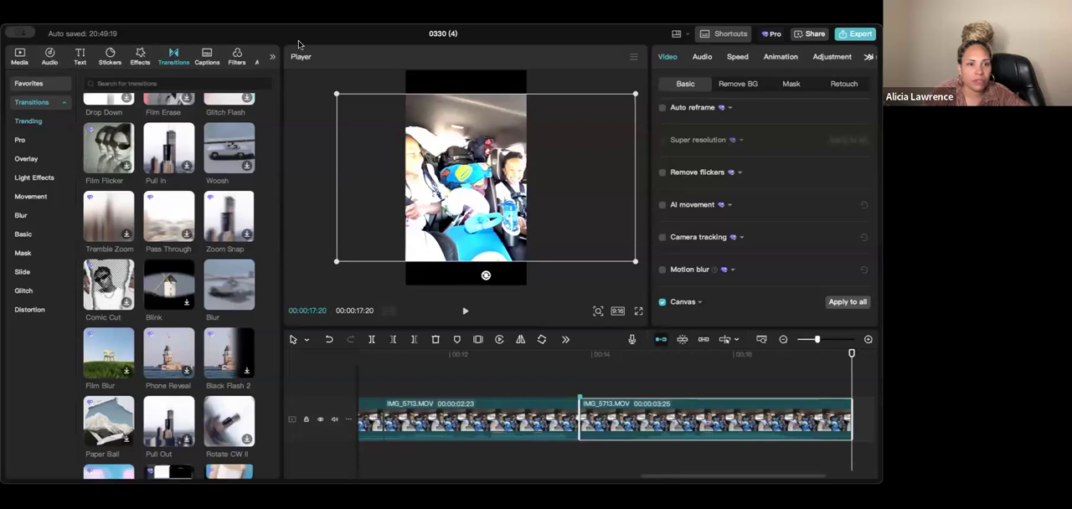
- Look through the available asset categories and the sticker library, and return to the project's imported media
{"action": "left_click", "coordinate": [273, 56]}
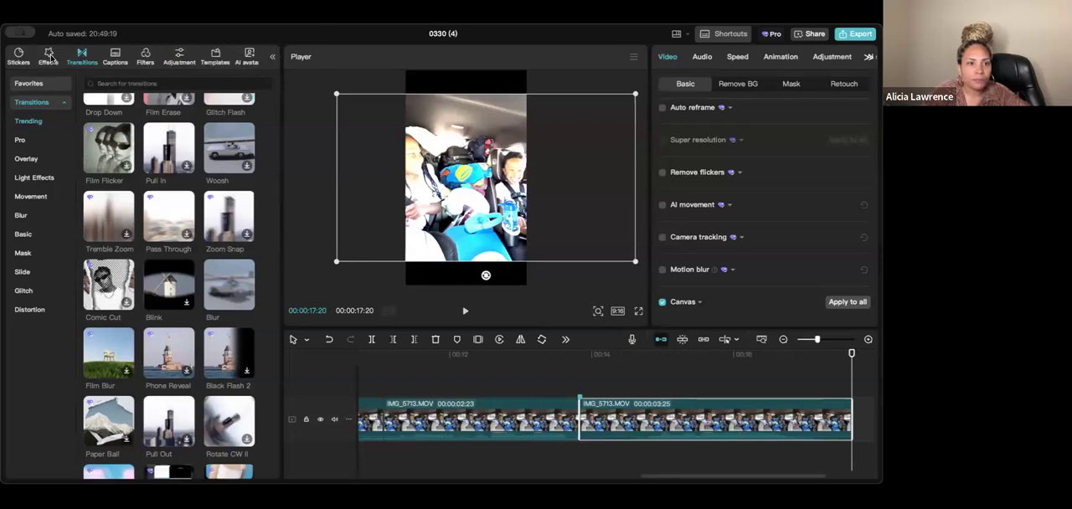
{"action": "left_click", "coordinate": [16, 56]}
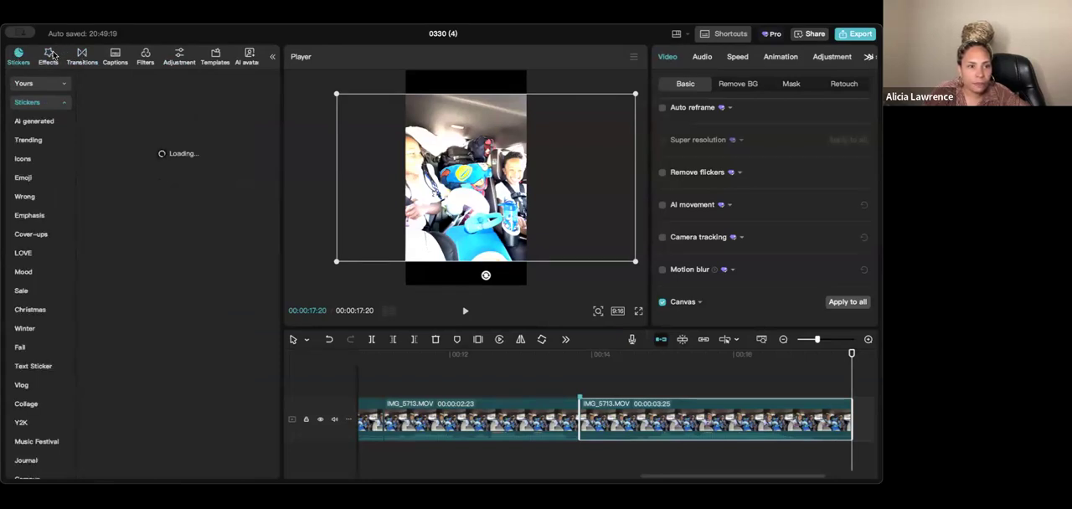
{"action": "left_click", "coordinate": [272, 57]}
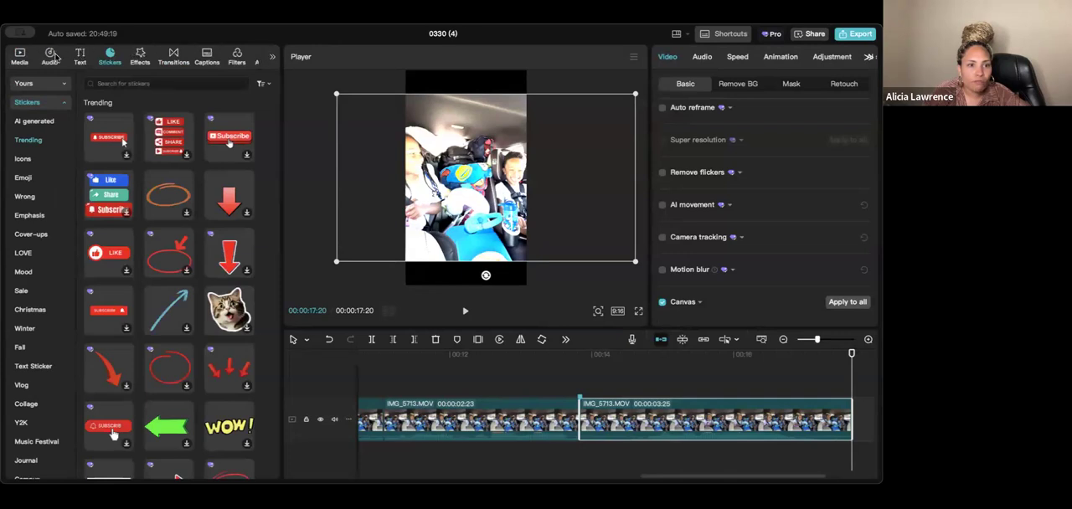
{"action": "left_click", "coordinate": [23, 56]}
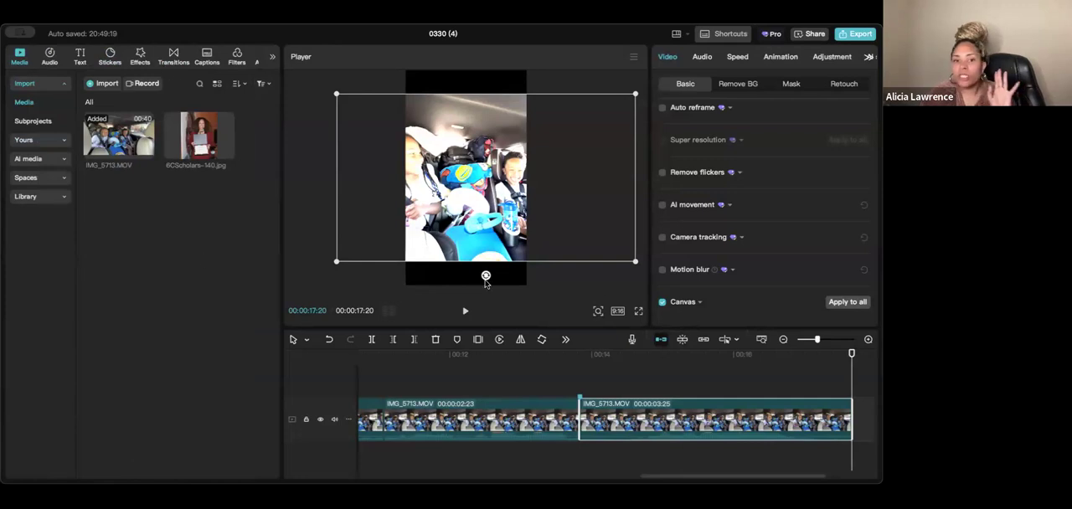
- Look at the favorite stickers and add the red hand-drawn circle from the Trending stickers at the start of the clip
{"action": "left_click", "coordinate": [111, 55]}
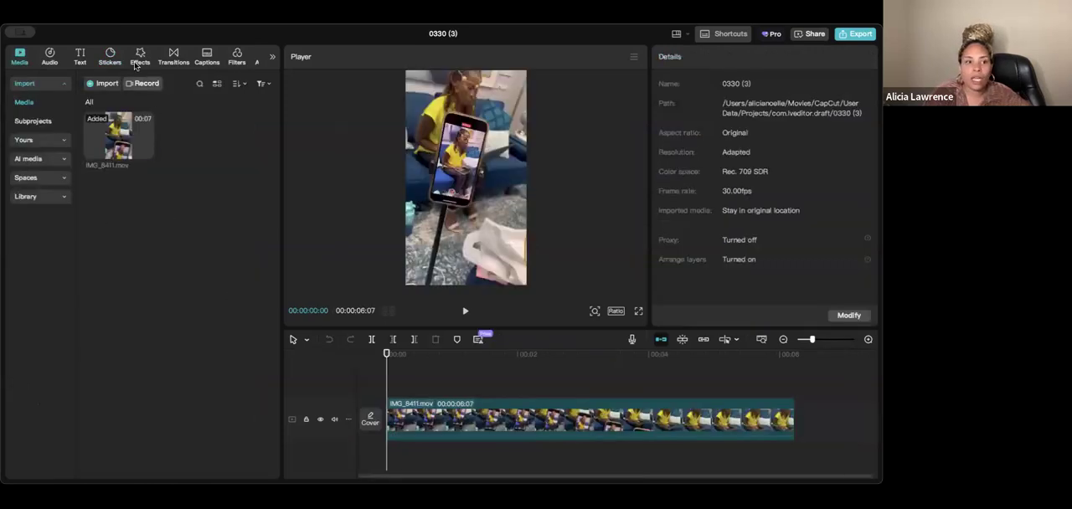
{"action": "left_click", "coordinate": [109, 57]}
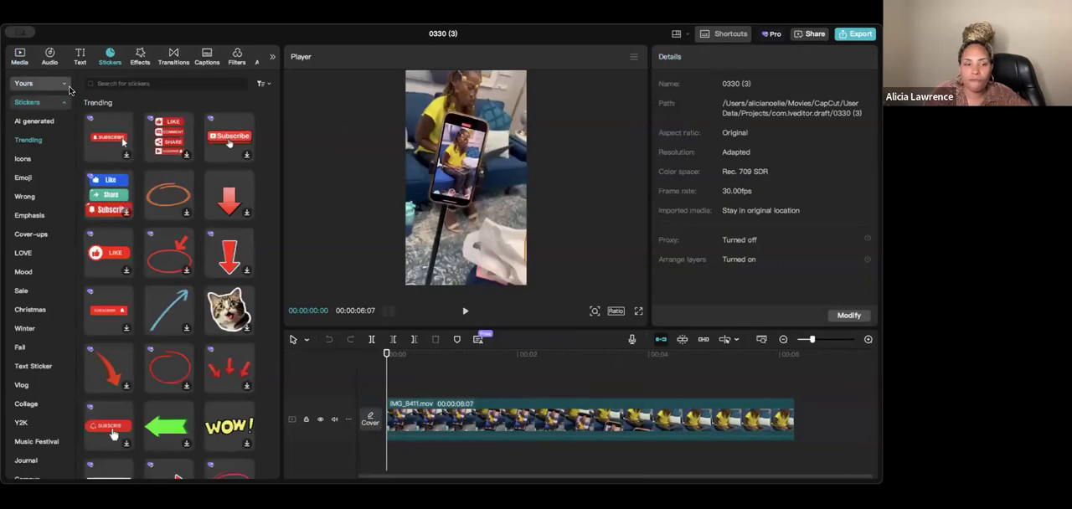
{"action": "left_click", "coordinate": [33, 85]}
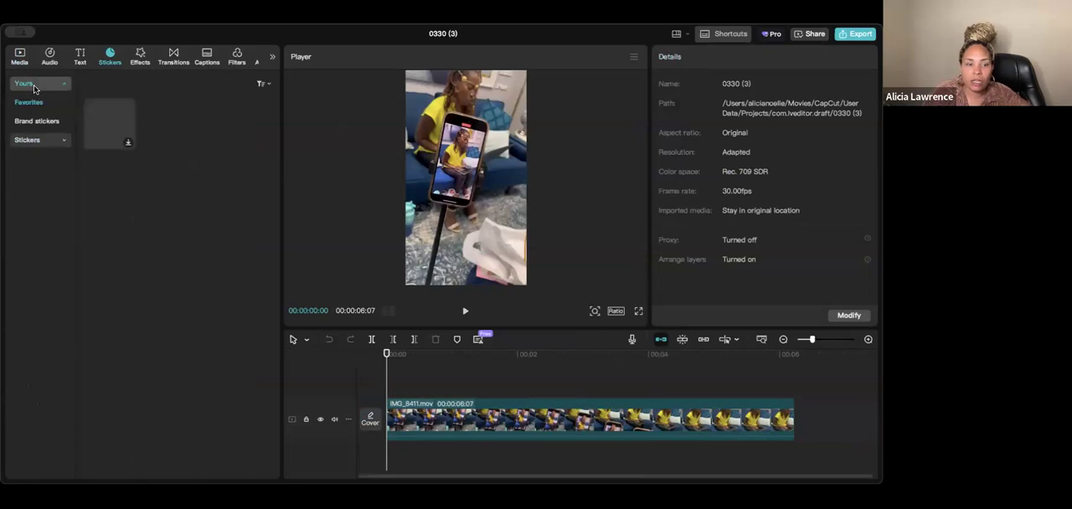
{"action": "left_click", "coordinate": [44, 142]}
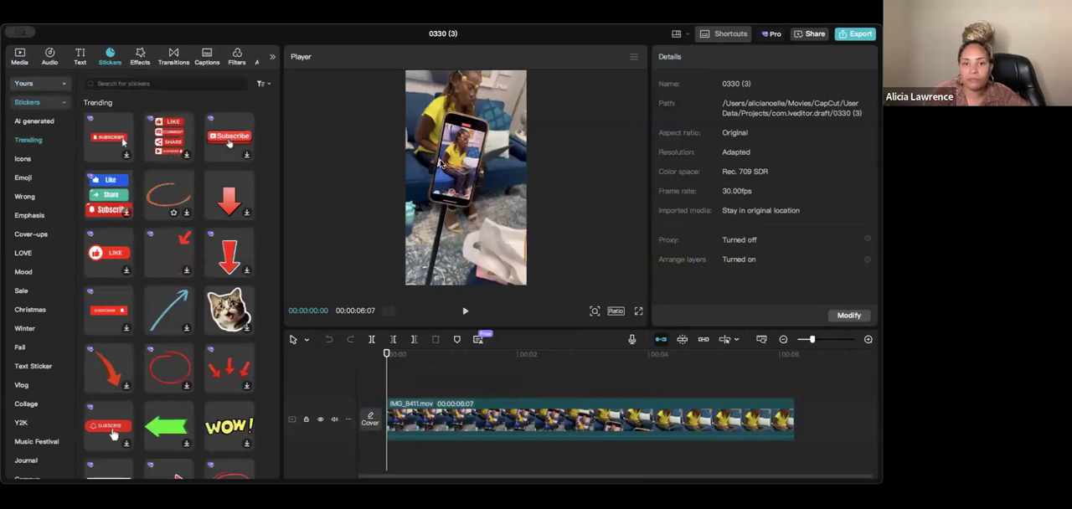
{"action": "left_click", "coordinate": [171, 359]}
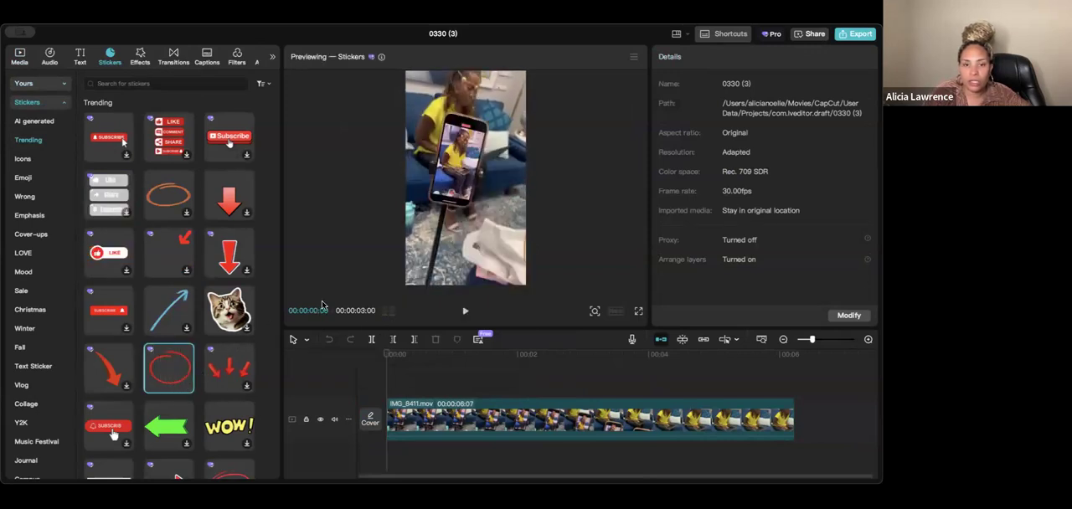
{"action": "left_click", "coordinate": [185, 386]}
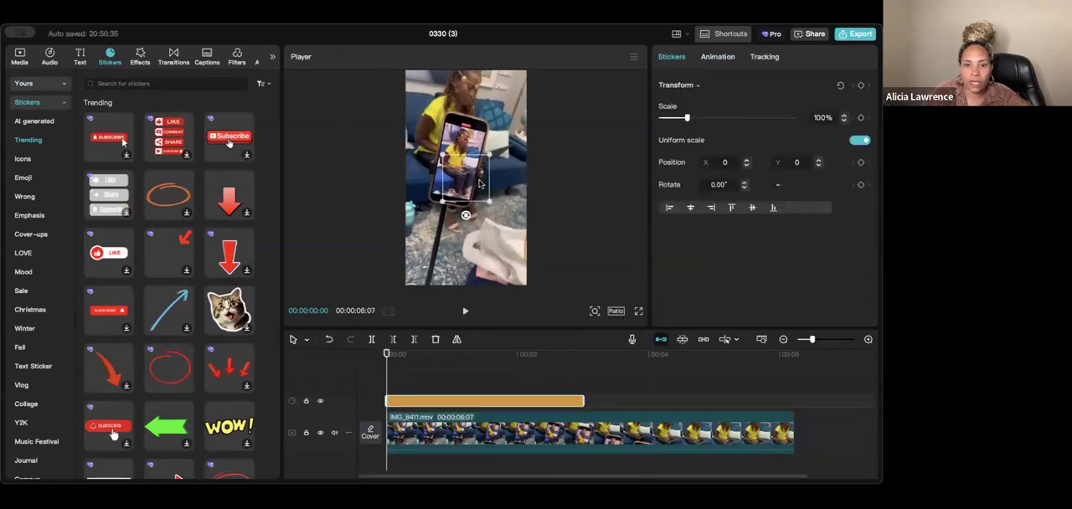
- Scale the circle sticker to 139%, place it around the phone's lower end at X -105, Y -600, and shorten its duration
{"action": "left_click_drag", "start_coordinate": [575, 400], "coordinate": [553, 400]}
{"action": "left_click_drag", "start_coordinate": [479, 206], "coordinate": [487, 222]}
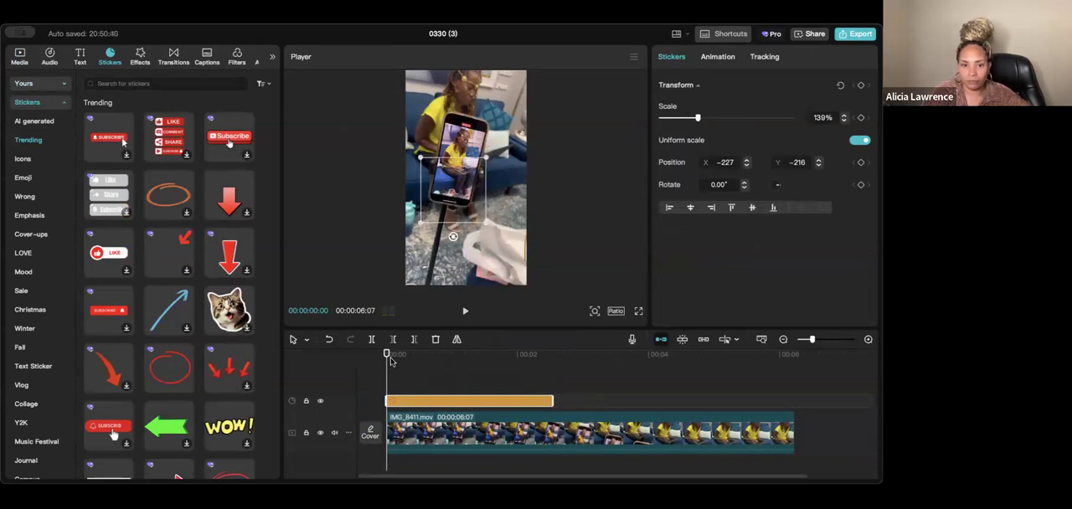
{"action": "left_click_drag", "start_coordinate": [391, 360], "coordinate": [438, 359]}
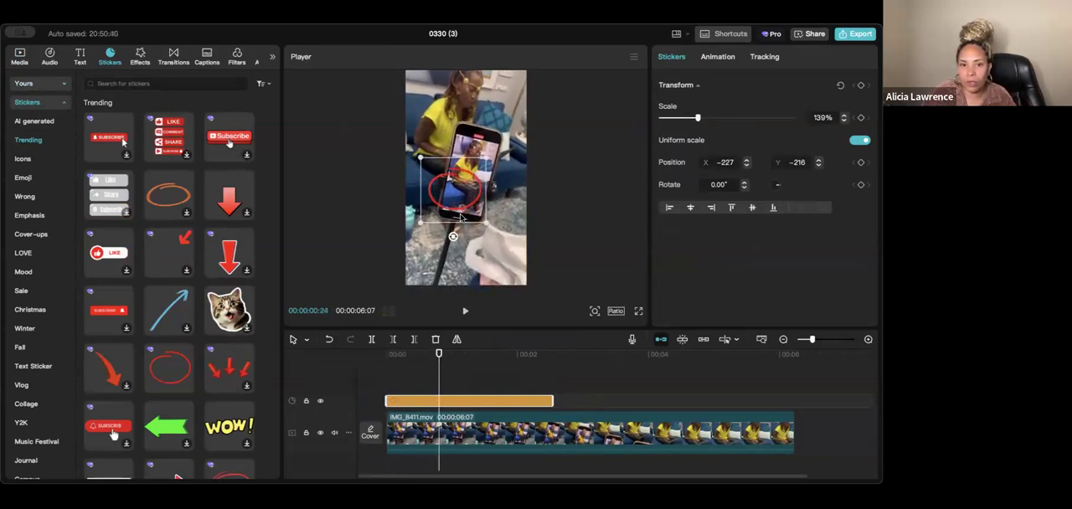
{"action": "left_click_drag", "start_coordinate": [551, 401], "coordinate": [479, 409]}
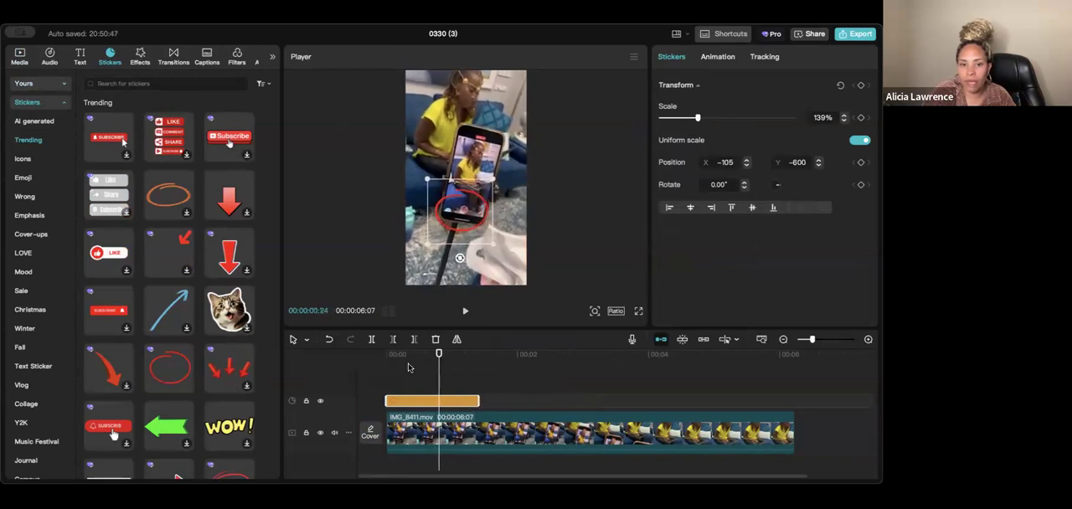
- Play the clip from the start to check the circle sticker, and extend the sticker's end to about 1.7 seconds
{"action": "left_click_drag", "start_coordinate": [437, 360], "coordinate": [385, 370]}
{"action": "key", "text": "space"}
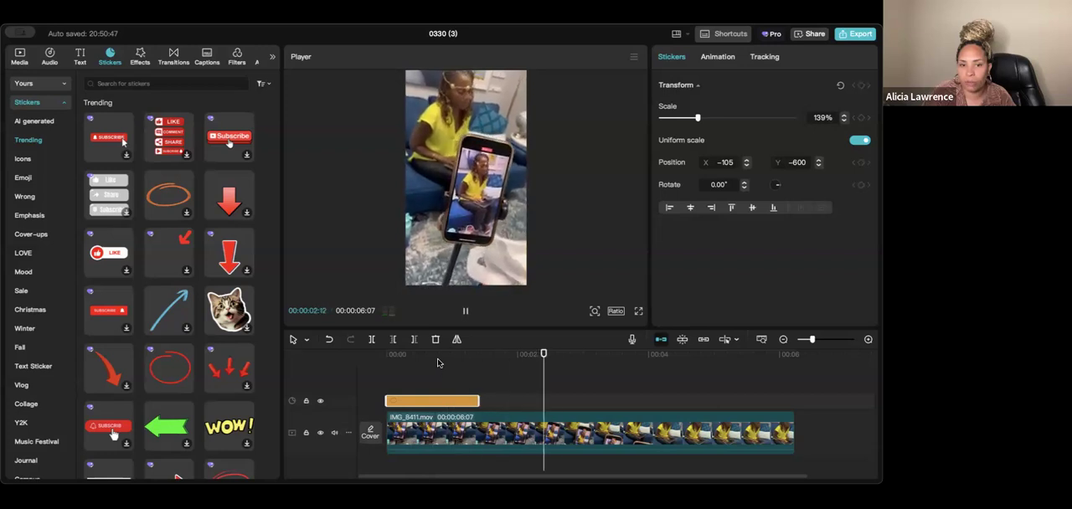
{"action": "key", "text": "space"}
{"action": "left_click_drag", "start_coordinate": [475, 400], "coordinate": [501, 401]}
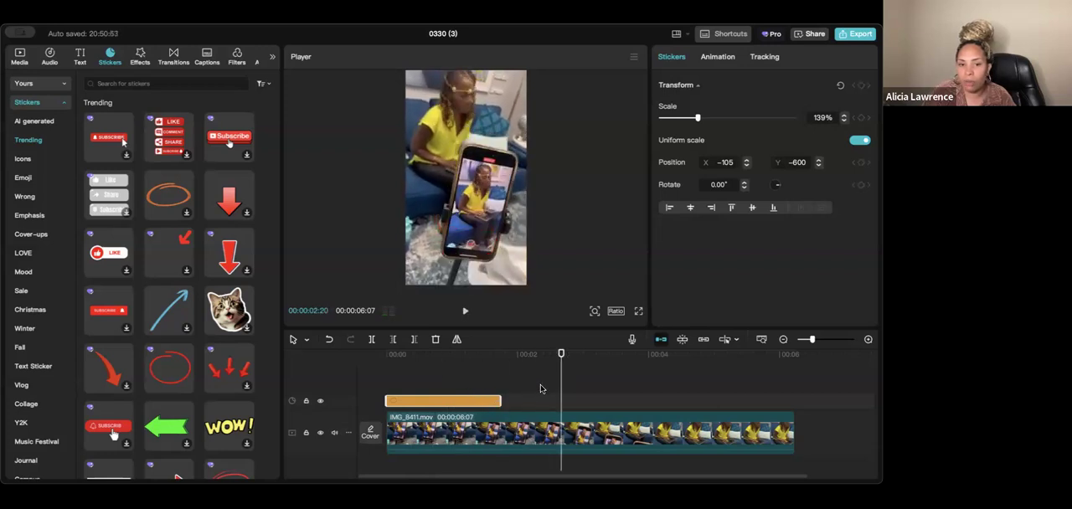
{"action": "left_click", "coordinate": [516, 393]}
{"action": "left_click_drag", "start_coordinate": [562, 385], "coordinate": [436, 397]}
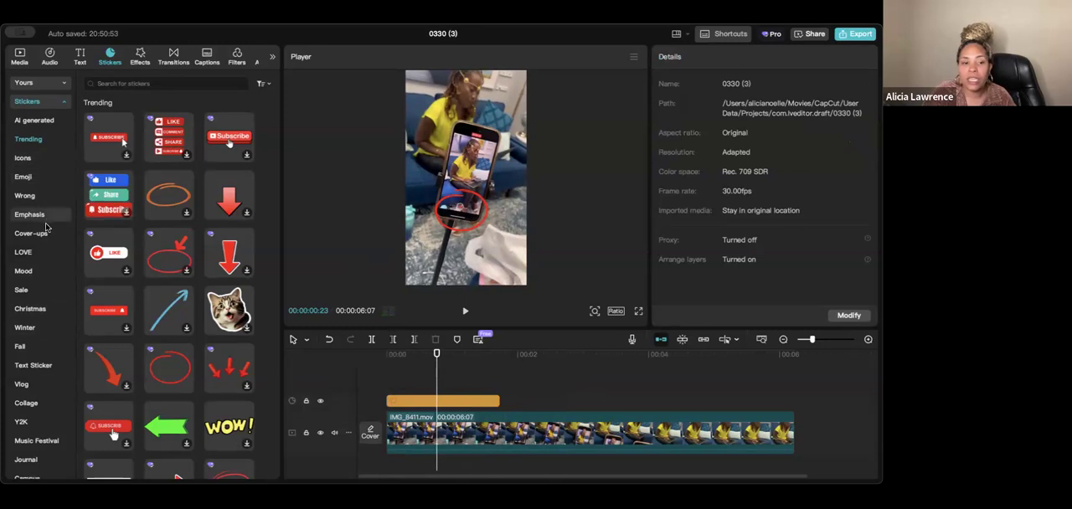
- Browse the Trending stickers, previewing the red Subscribe button with the hand cursor and the red arrow pointing right
{"action": "scroll", "coordinate": [46, 228], "scroll_direction": "down", "scroll_amount": 1}
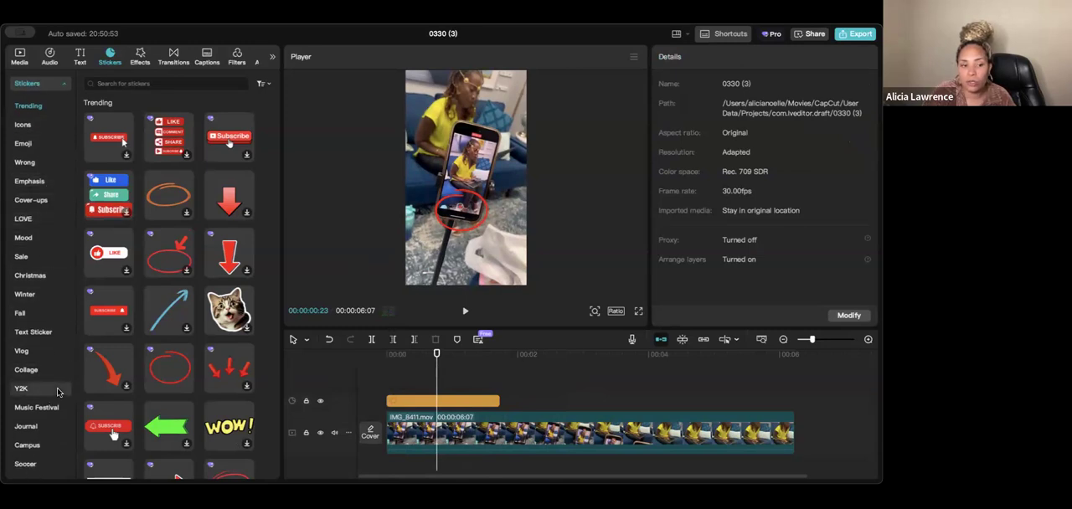
{"action": "scroll", "coordinate": [164, 409], "scroll_direction": "down", "scroll_amount": 2}
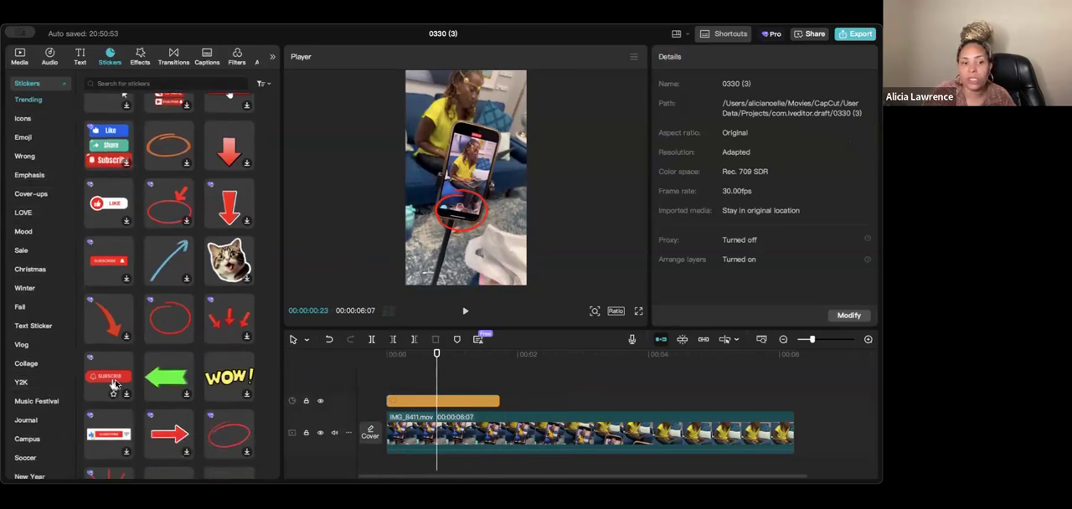
{"action": "left_click", "coordinate": [109, 378]}
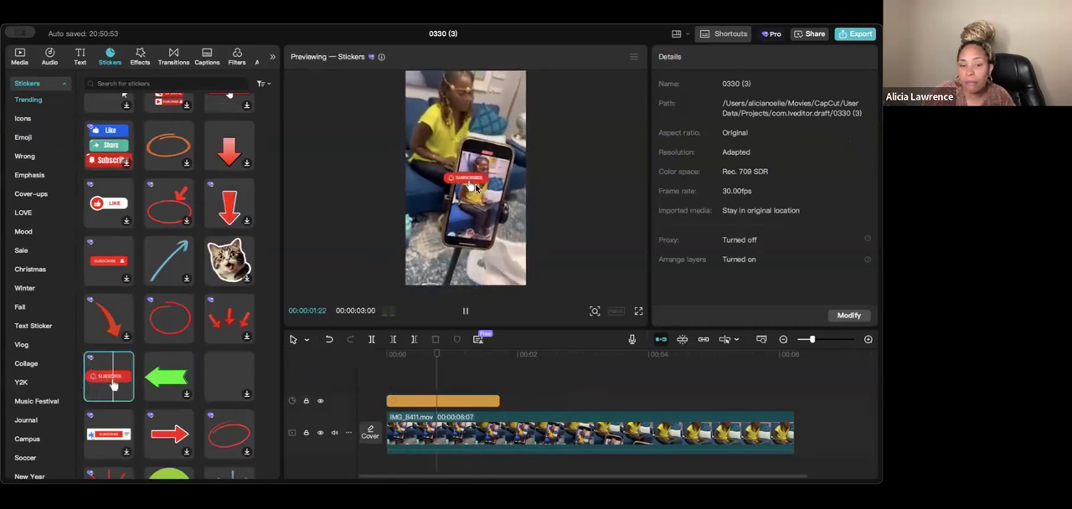
{"action": "mouse_move", "coordinate": [114, 386]}
{"action": "scroll", "coordinate": [141, 374], "scroll_direction": "down", "scroll_amount": 2}
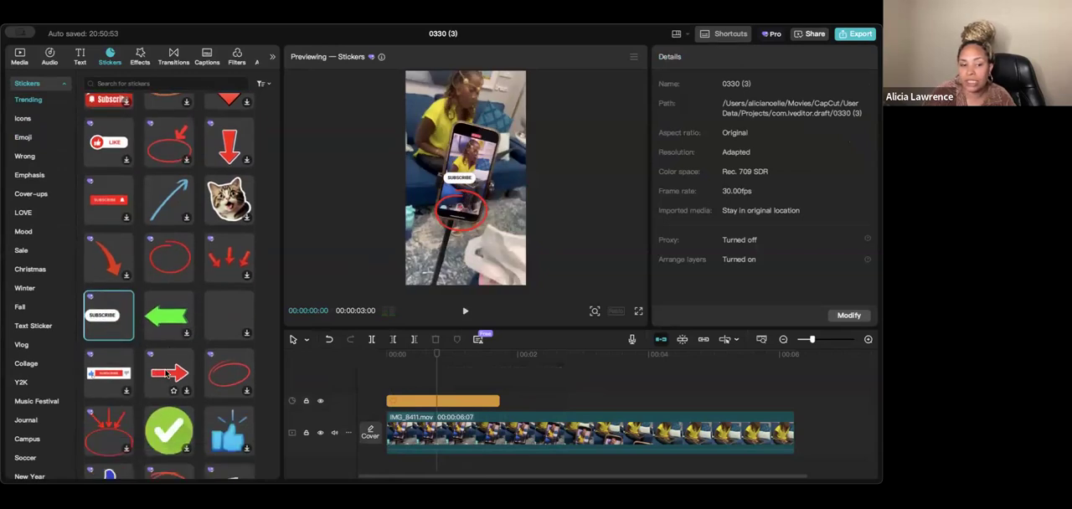
{"action": "left_click", "coordinate": [190, 360]}
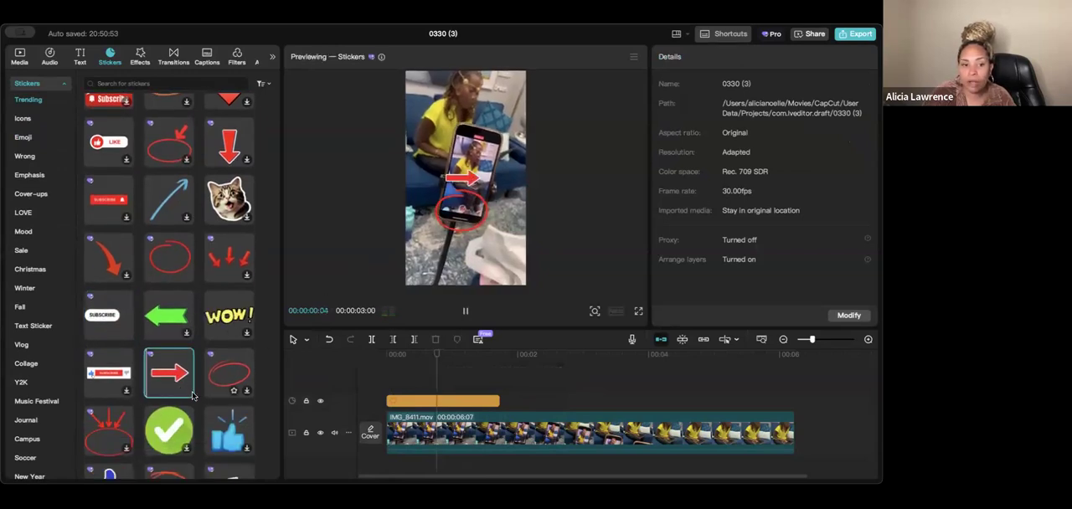
{"action": "scroll", "coordinate": [209, 414], "scroll_direction": "down", "scroll_amount": 6}
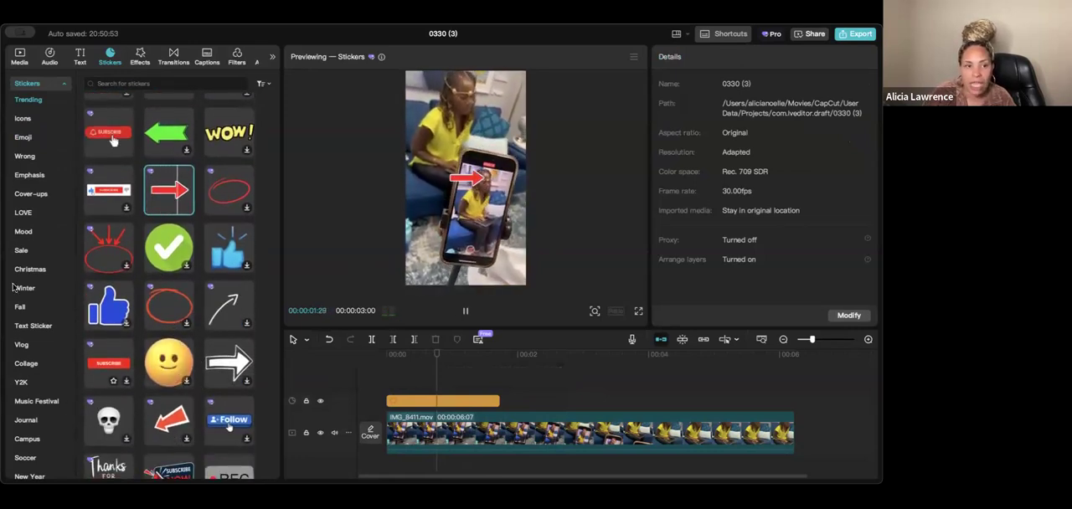
- Examine the sticker library's All and Commercial filter options and browse the Frame and Fashion sticker categories
{"action": "left_click", "coordinate": [262, 87]}
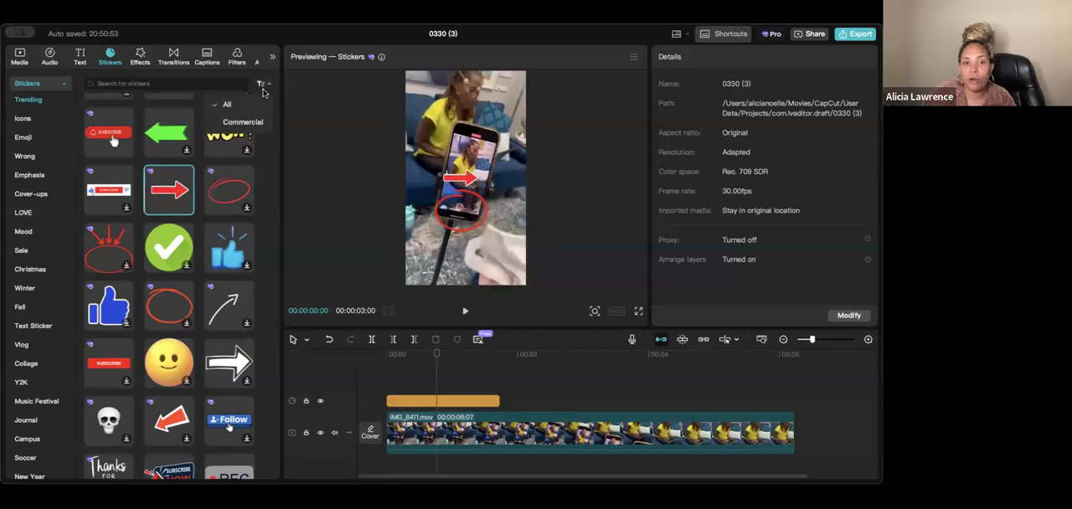
{"action": "left_click", "coordinate": [265, 86]}
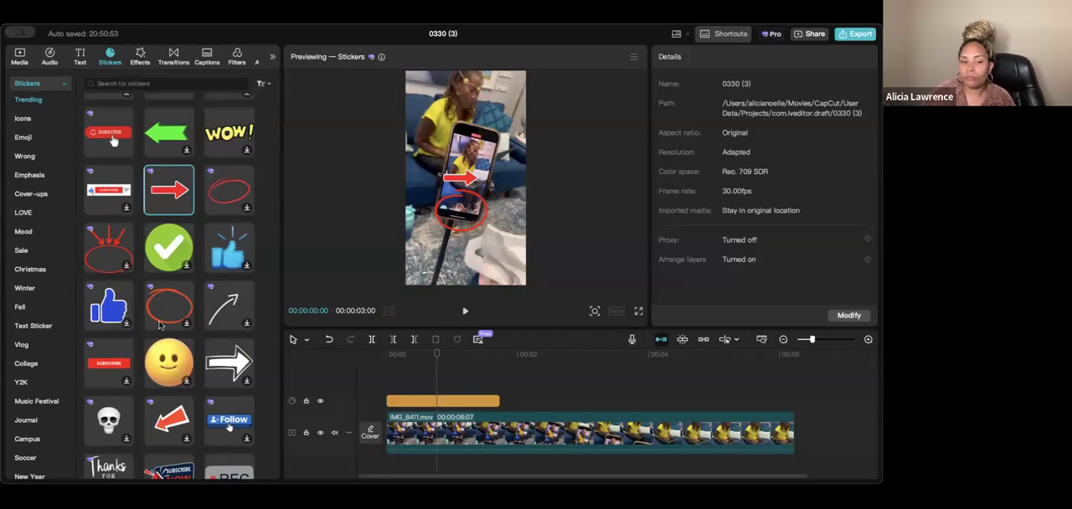
{"action": "scroll", "coordinate": [50, 394], "scroll_direction": "down", "scroll_amount": 5}
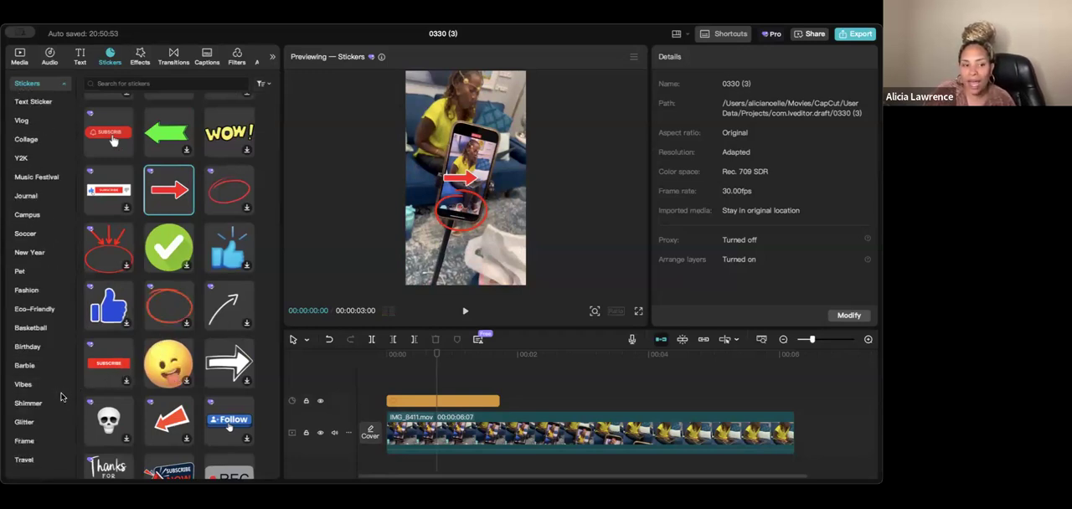
{"action": "left_click", "coordinate": [43, 441]}
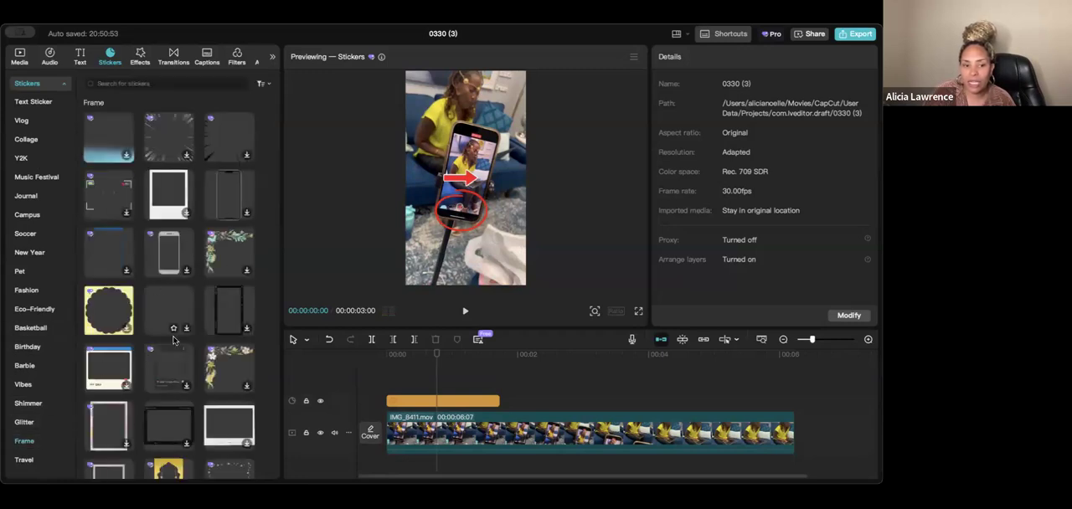
{"action": "left_click", "coordinate": [36, 290]}
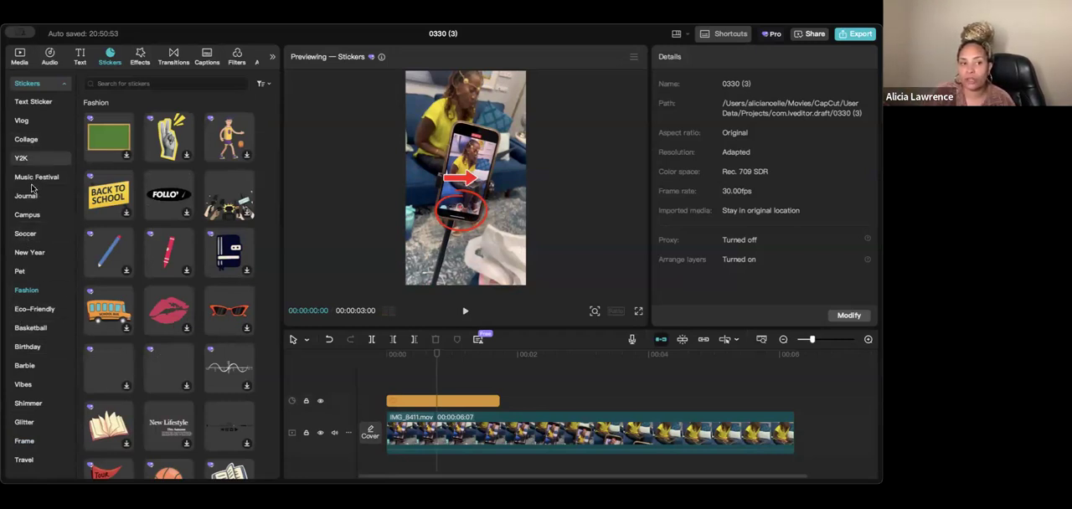
{"action": "scroll", "coordinate": [32, 192], "scroll_direction": "up", "scroll_amount": 10}
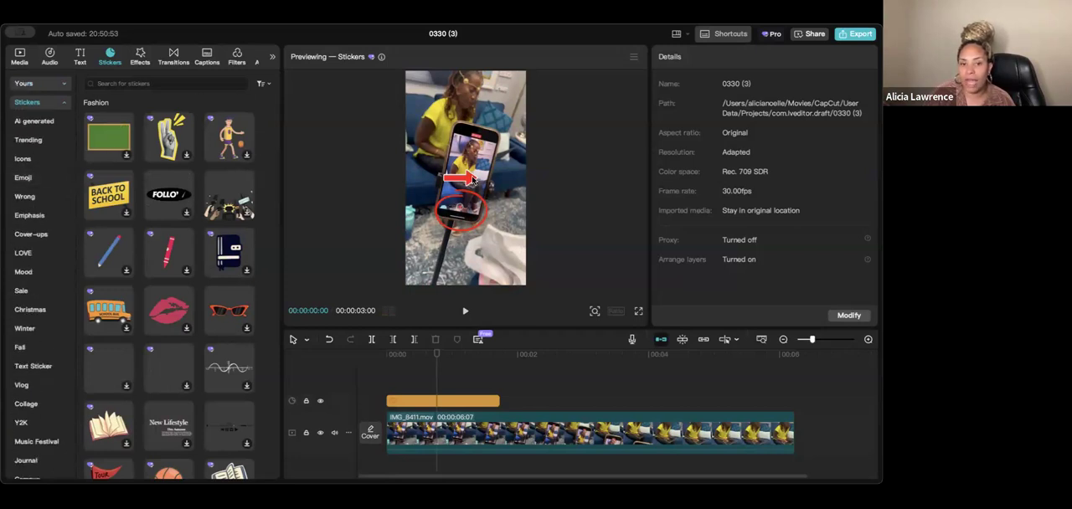
- Delete the red circle sticker from the timeline
{"action": "left_click", "coordinate": [450, 402]}
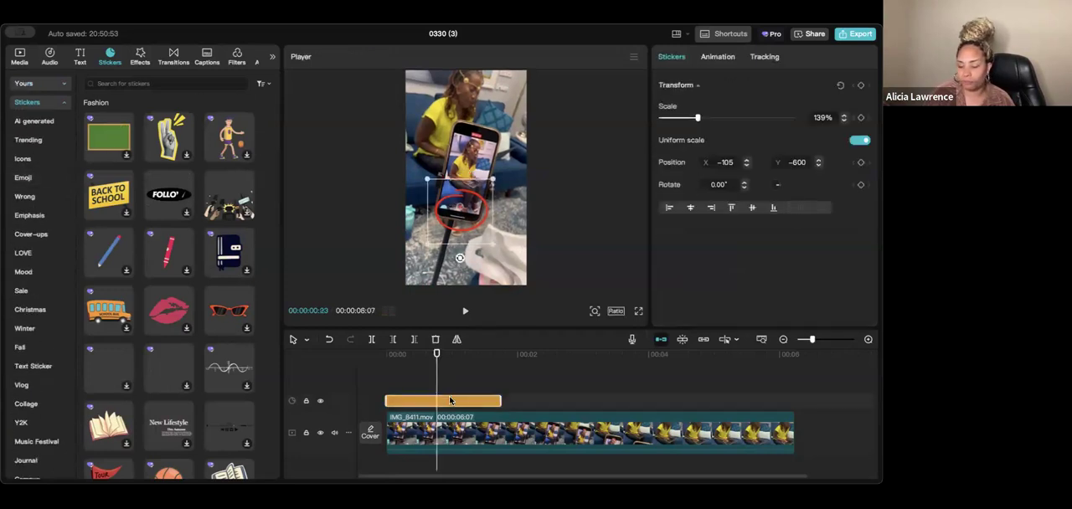
{"action": "key", "text": "Delete"}
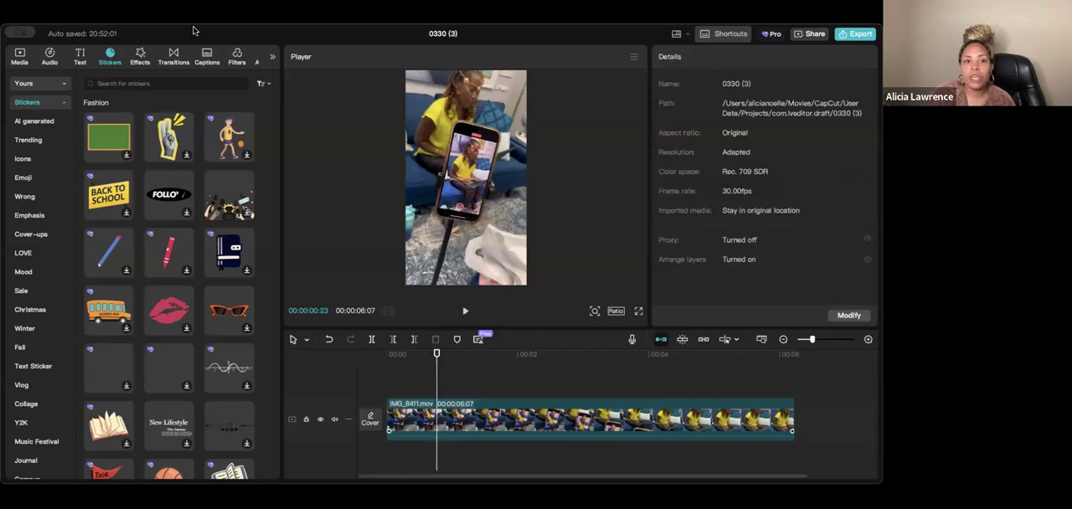
- Browse the Featured, Pro and Texture filter categories and preview the Badbunny filter on the clip
{"action": "left_click", "coordinate": [238, 58]}
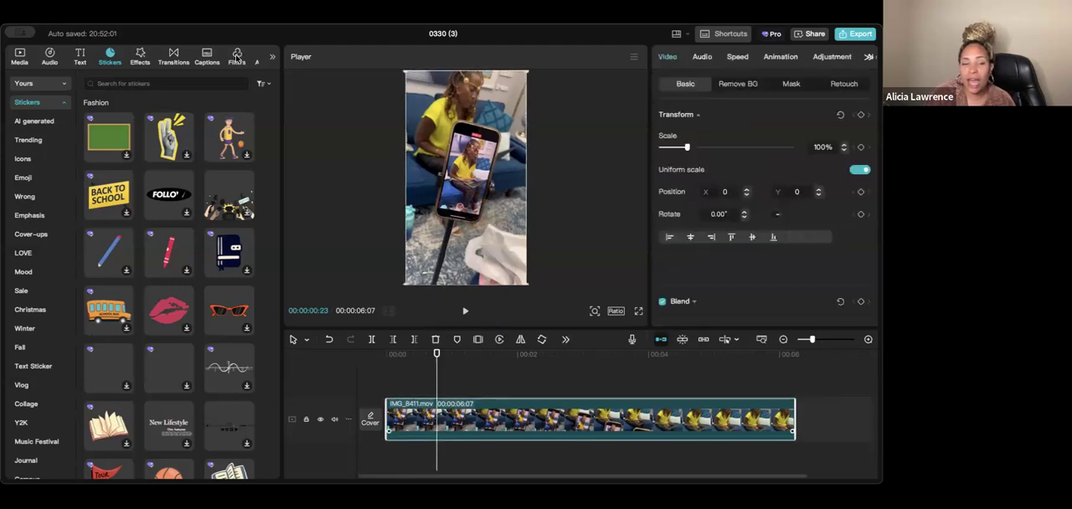
{"action": "left_click", "coordinate": [238, 58]}
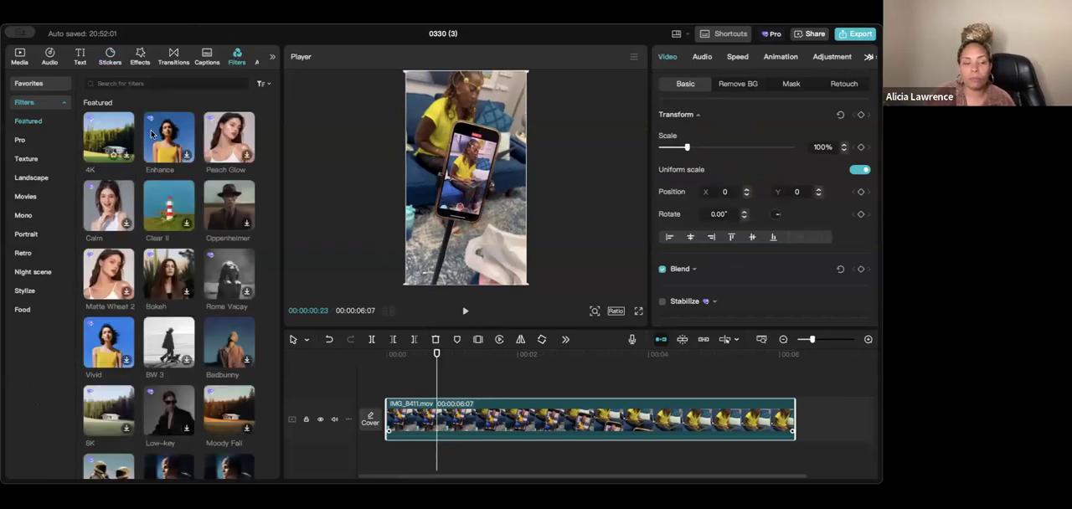
{"action": "left_click", "coordinate": [25, 140]}
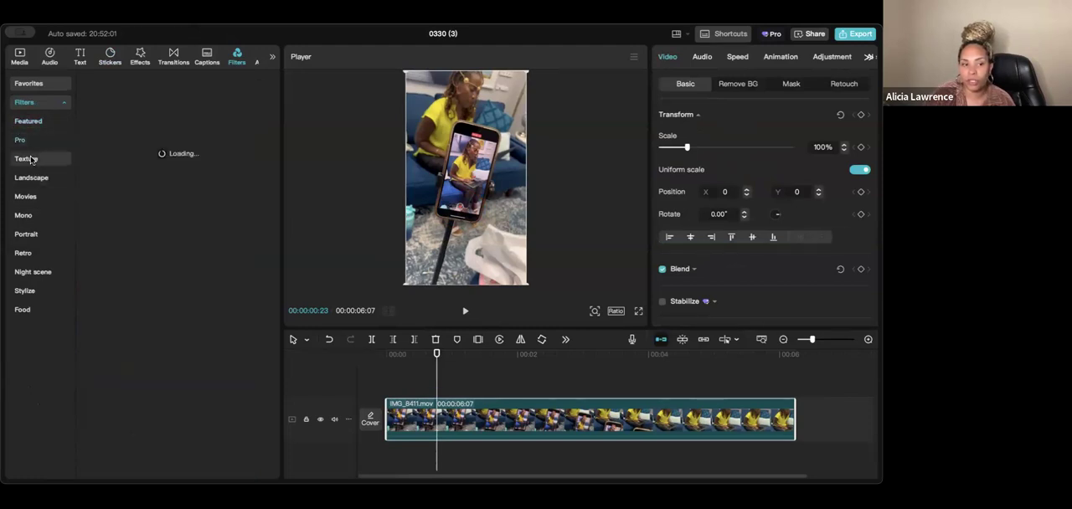
{"action": "left_click", "coordinate": [30, 159]}
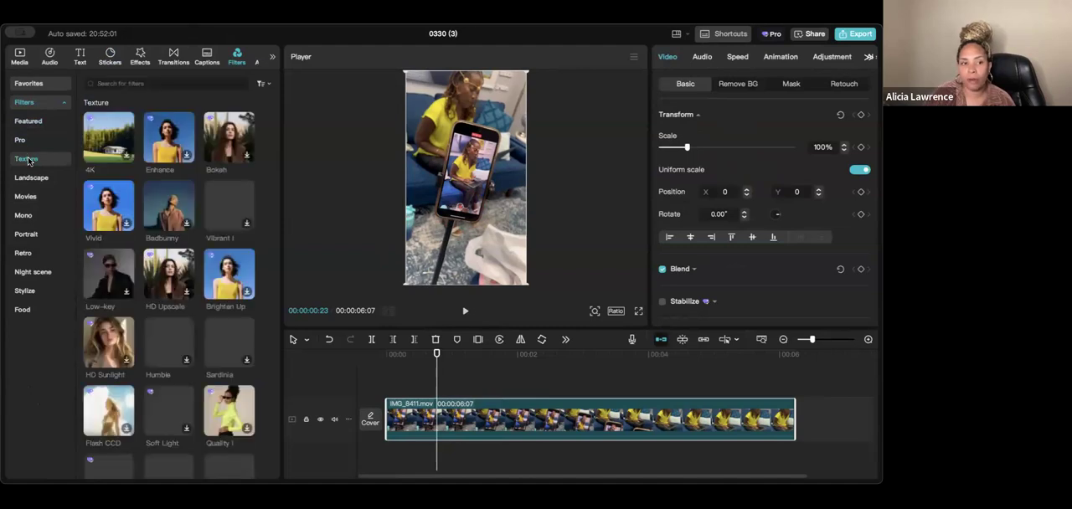
{"action": "left_click", "coordinate": [171, 197]}
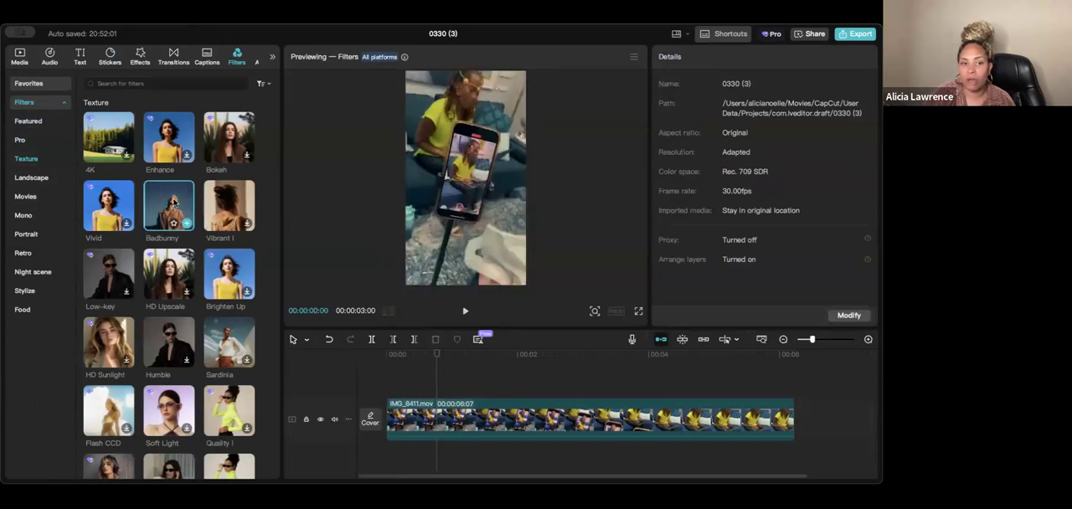
- Preview the Badbunny, Humble and Sardinia texture filters on the clip from its start
{"action": "left_click", "coordinate": [414, 382]}
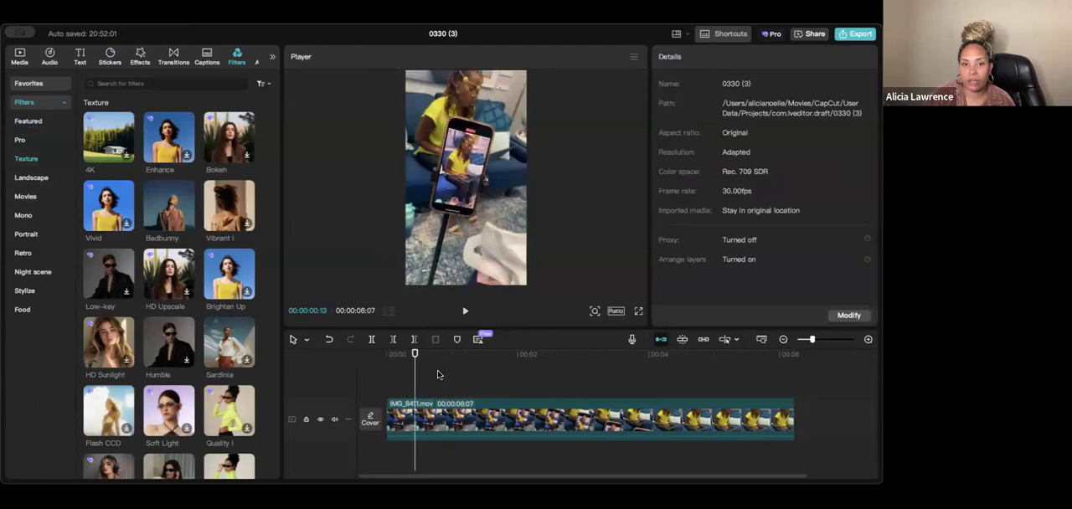
{"action": "left_click", "coordinate": [368, 363]}
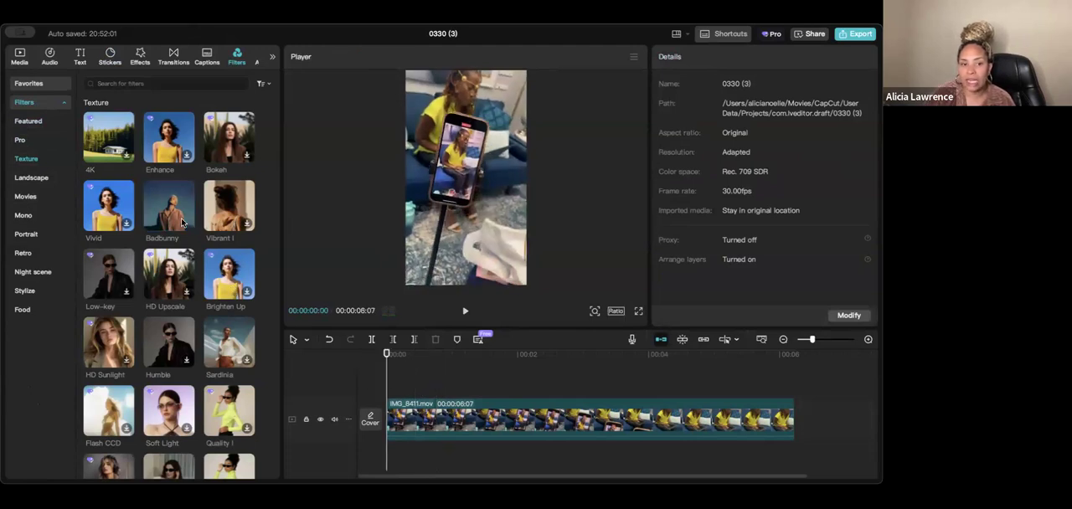
{"action": "left_click", "coordinate": [175, 214]}
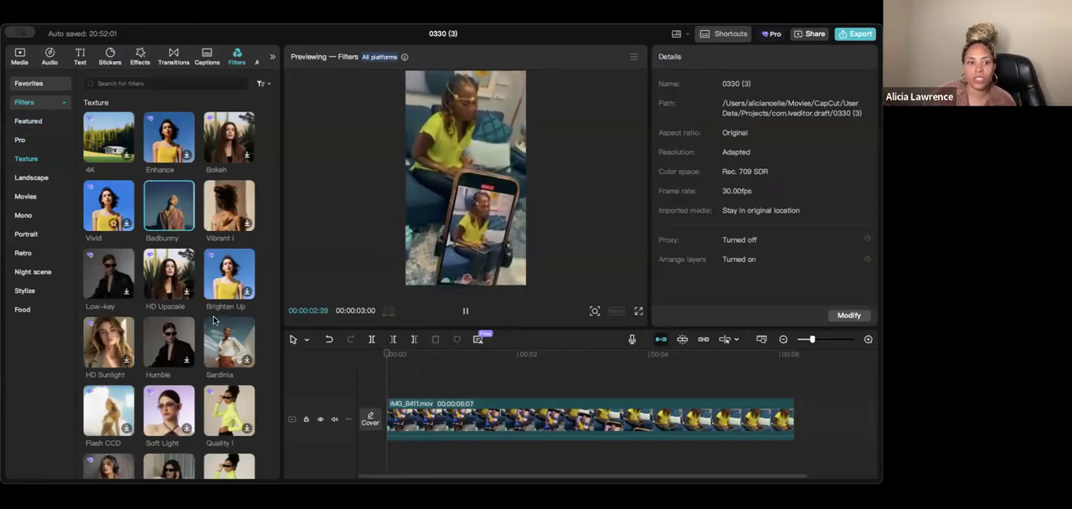
{"action": "left_click", "coordinate": [179, 335]}
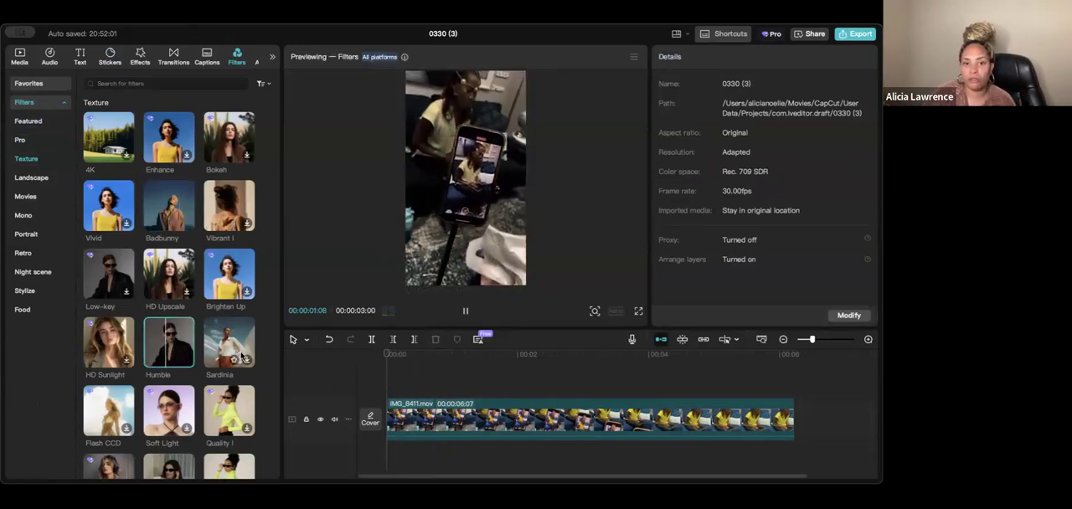
{"action": "scroll", "coordinate": [184, 335], "scroll_direction": "down", "scroll_amount": 1}
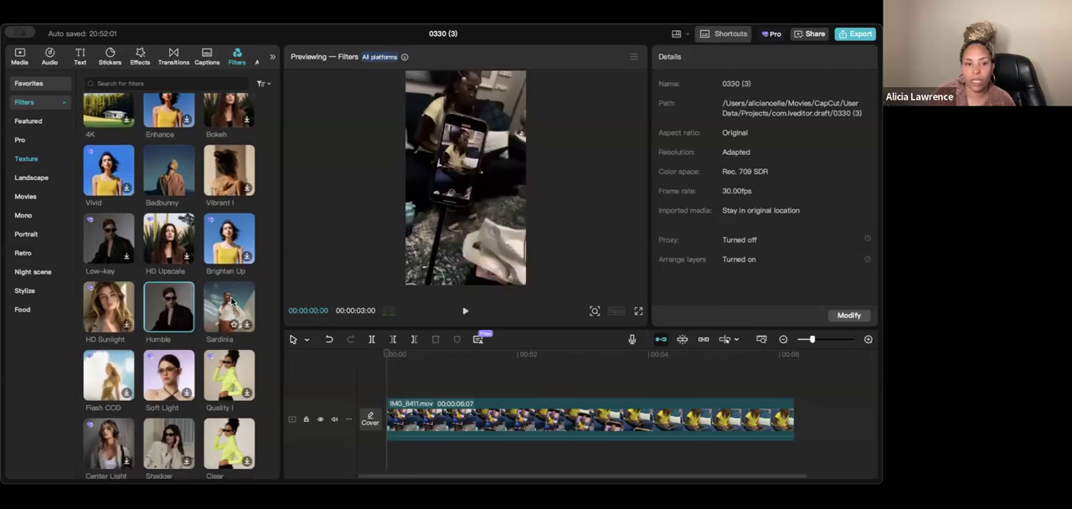
{"action": "left_click", "coordinate": [231, 303]}
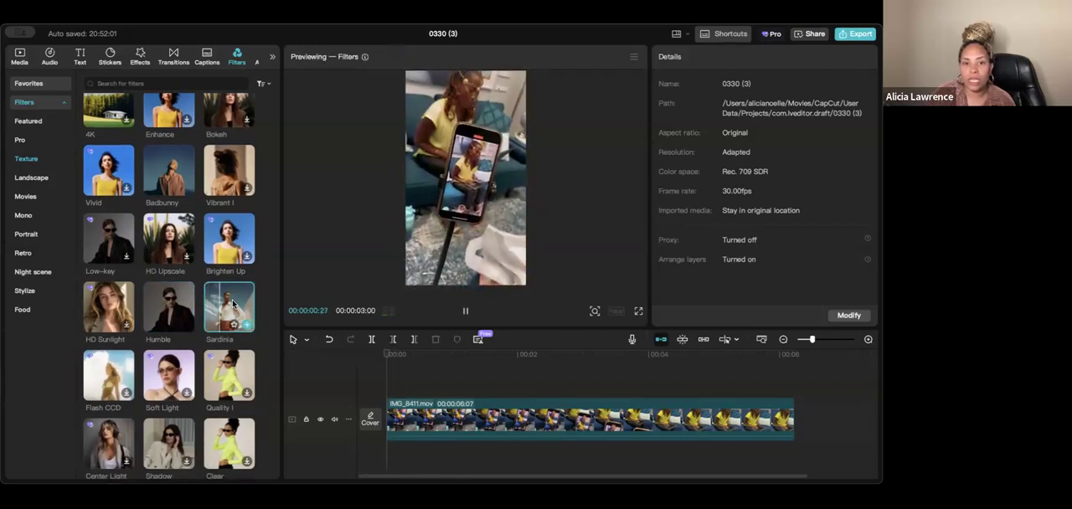
{"action": "scroll", "coordinate": [233, 335], "scroll_direction": "down", "scroll_amount": 2}
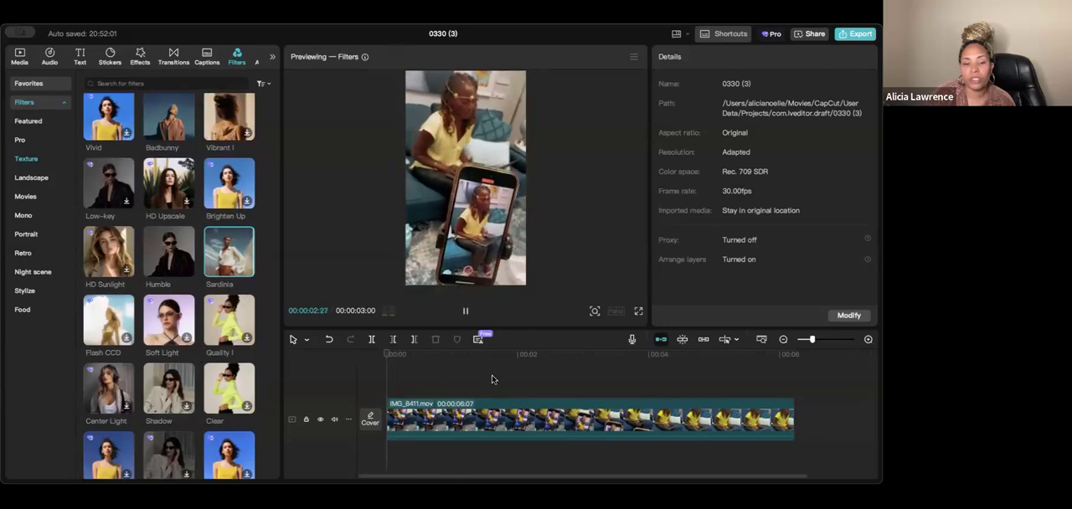
- Try lowering the Highlight adjustment of the IMG_8411.mov clip to about -11, and return it to 0
{"action": "left_click", "coordinate": [392, 370]}
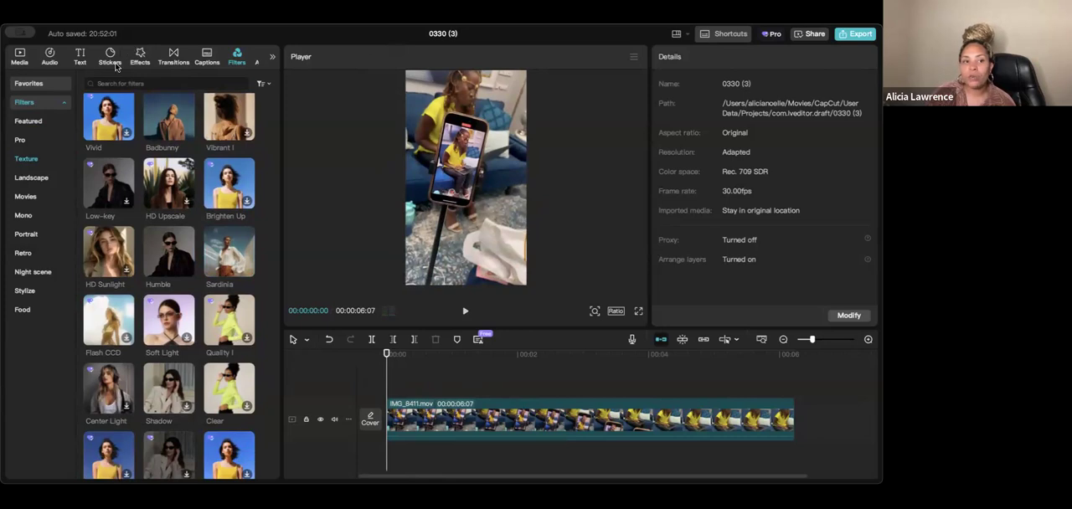
{"action": "left_click", "coordinate": [417, 417]}
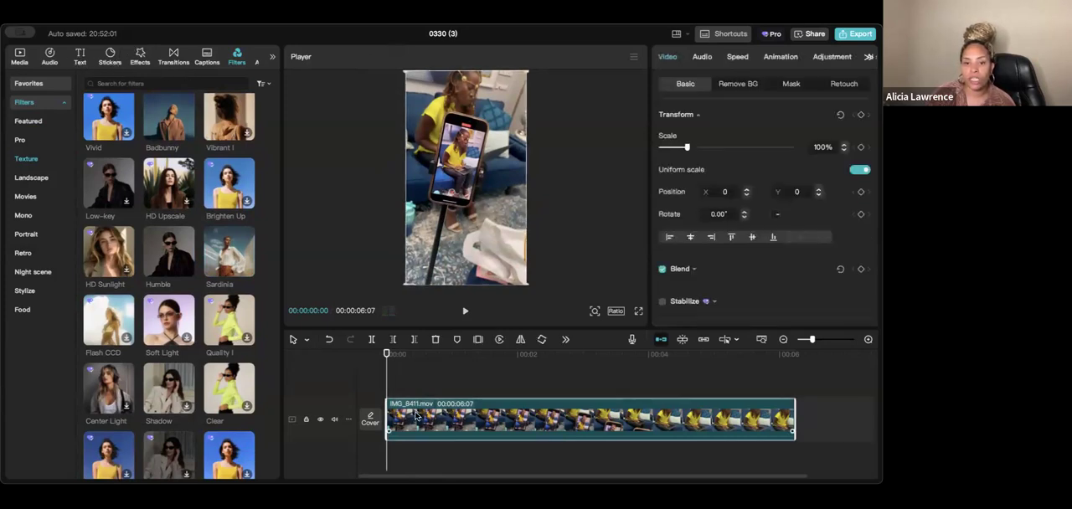
{"action": "left_click", "coordinate": [838, 60]}
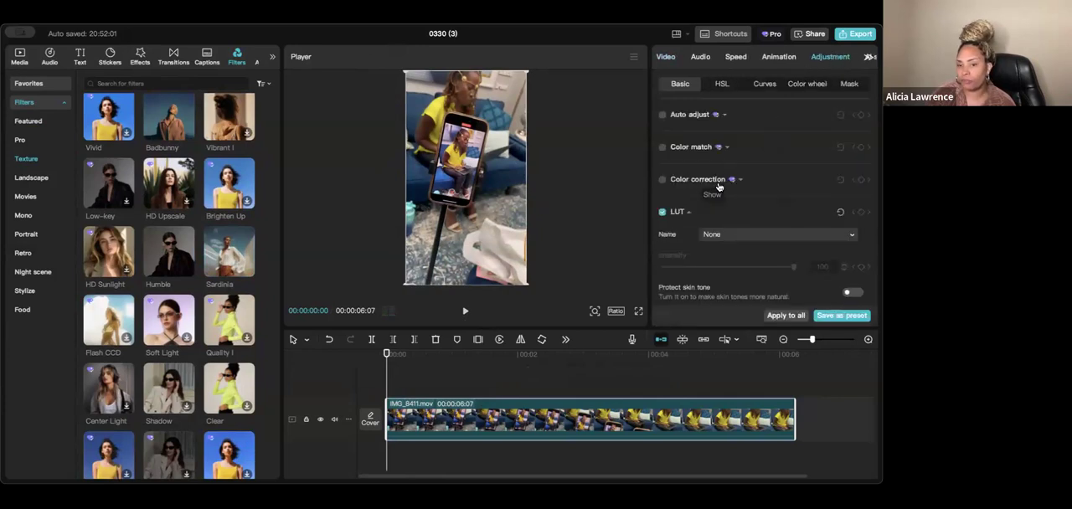
{"action": "scroll", "coordinate": [775, 128], "scroll_direction": "down", "scroll_amount": 6}
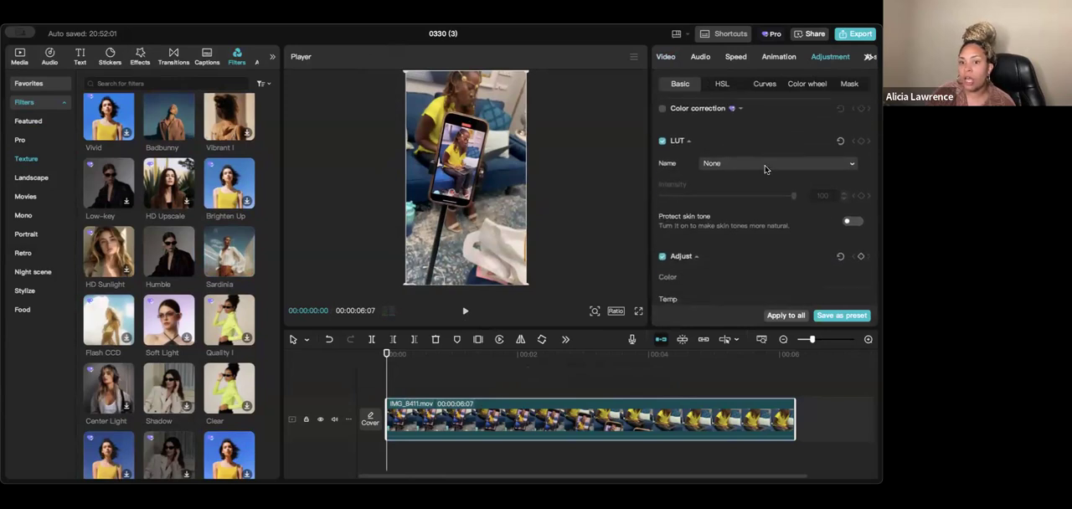
{"action": "scroll", "coordinate": [752, 172], "scroll_direction": "down", "scroll_amount": 3}
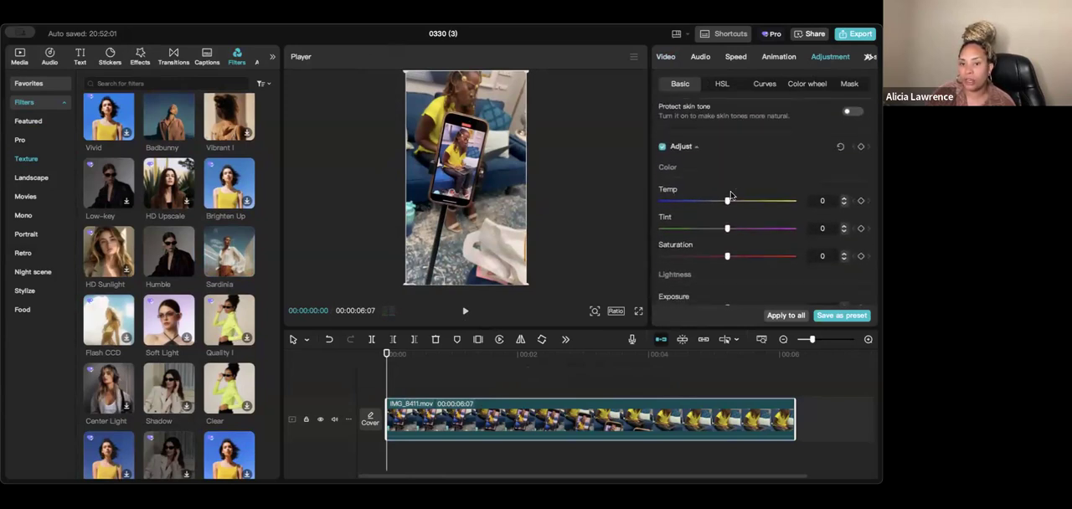
{"action": "mouse_move", "coordinate": [729, 166]}
{"action": "left_mouse_down"}
{"action": "mouse_move", "coordinate": [747, 166]}
{"action": "mouse_move", "coordinate": [727, 166]}
{"action": "mouse_move", "coordinate": [749, 152]}
{"action": "mouse_move", "coordinate": [727, 151]}
{"action": "left_mouse_up"}
{"action": "scroll", "coordinate": [727, 216], "scroll_direction": "down", "scroll_amount": 3}
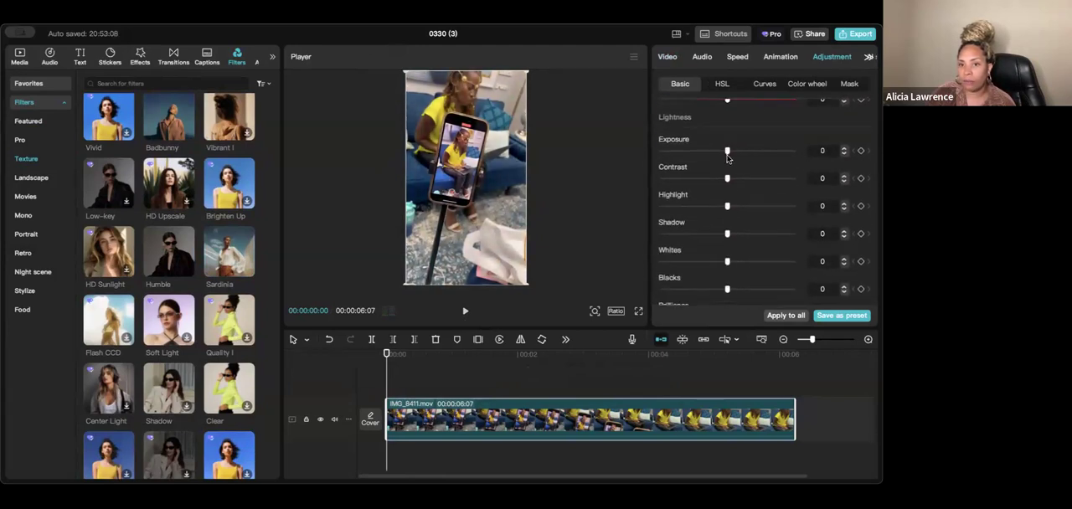
{"action": "left_click_drag", "start_coordinate": [727, 206], "coordinate": [704, 206]}
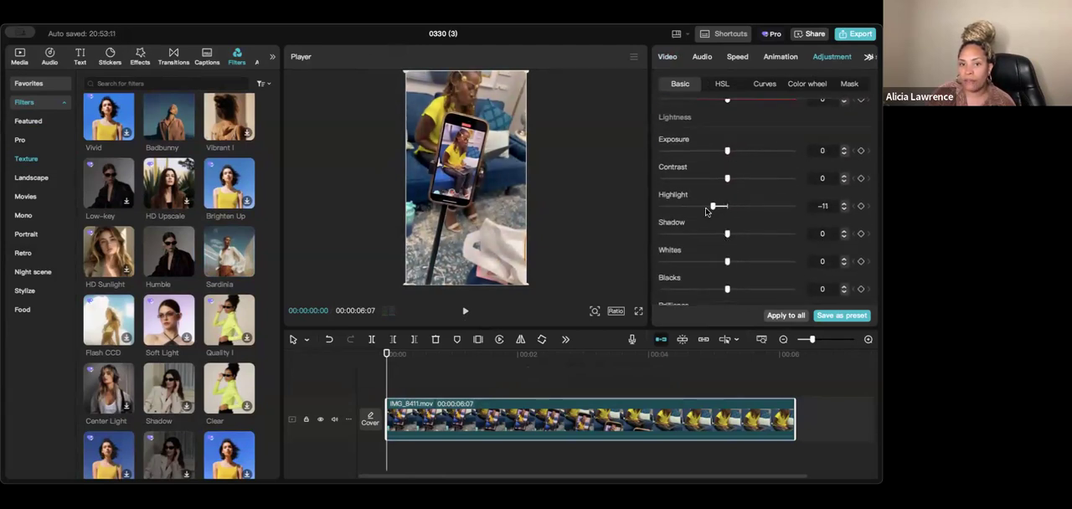
{"action": "left_click_drag", "start_coordinate": [727, 237], "coordinate": [727, 206]}
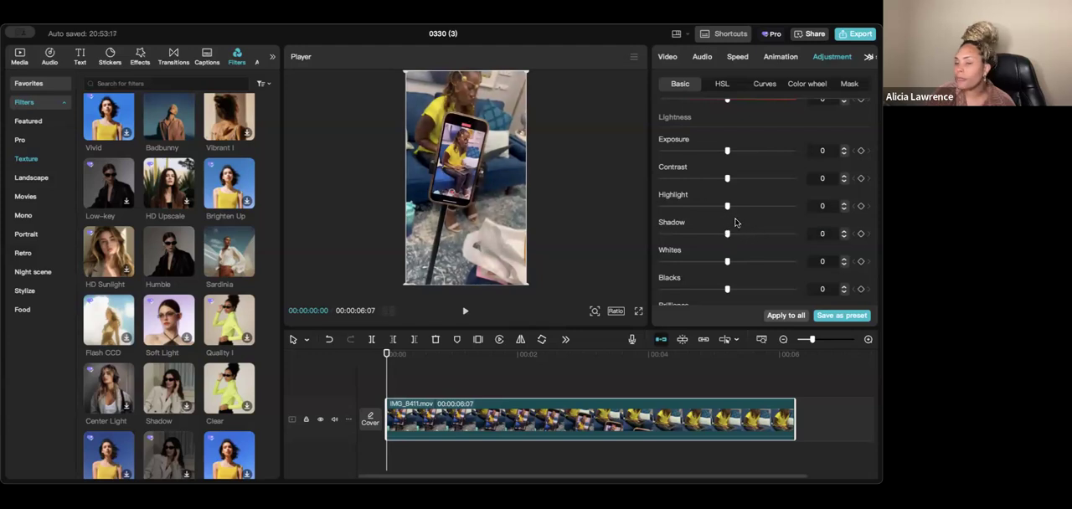
- Try a Vignette of about 13 on the clip, and return it to 0
{"action": "scroll", "coordinate": [733, 222], "scroll_direction": "down", "scroll_amount": 4}
{"action": "scroll", "coordinate": [727, 216], "scroll_direction": "up", "scroll_amount": 5}
{"action": "scroll", "coordinate": [730, 217], "scroll_direction": "down", "scroll_amount": 4}
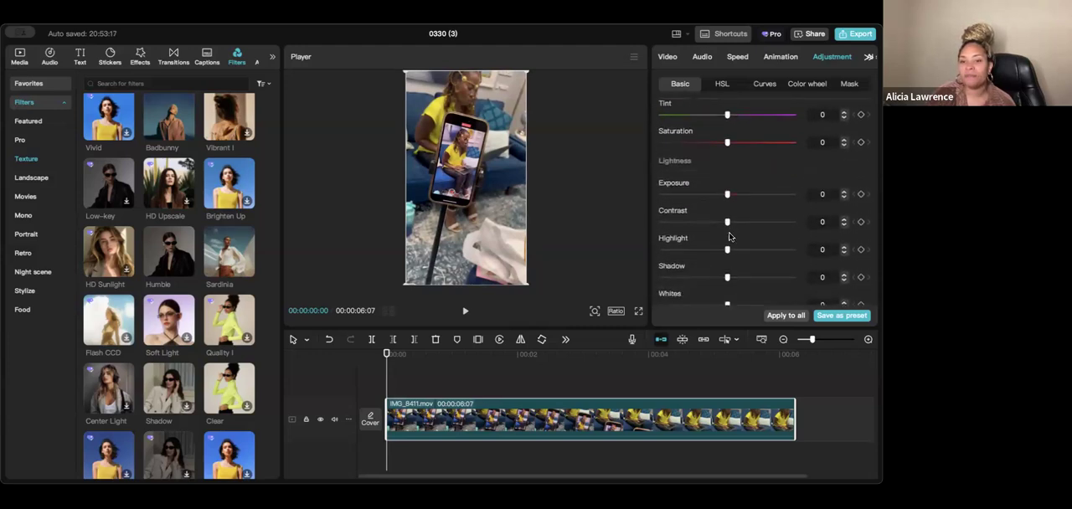
{"action": "scroll", "coordinate": [734, 224], "scroll_direction": "down", "scroll_amount": 3}
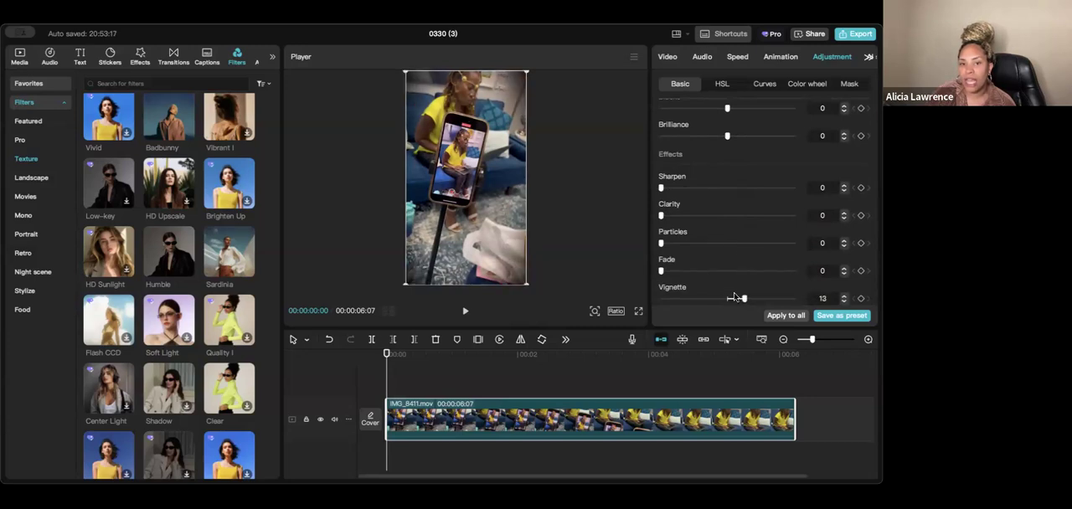
{"action": "mouse_move", "coordinate": [727, 299]}
{"action": "left_mouse_down"}
{"action": "mouse_move", "coordinate": [714, 299]}
{"action": "mouse_move", "coordinate": [727, 298]}
{"action": "left_mouse_up"}
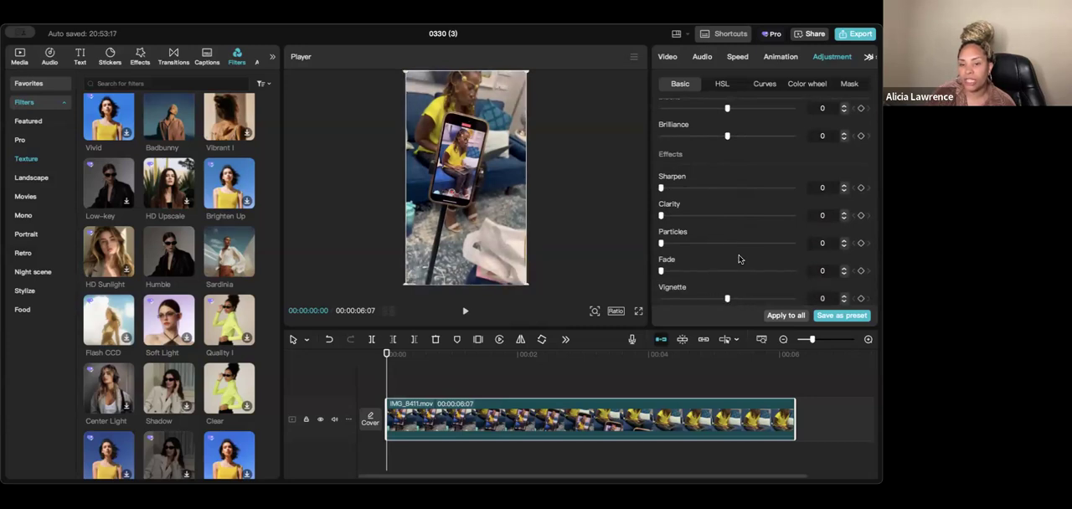
- Review the clip's basic color, lightness and effects adjustments along with the LUT and auto adjust options
{"action": "scroll", "coordinate": [762, 183], "scroll_direction": "up", "scroll_amount": 10}
{"action": "scroll", "coordinate": [758, 183], "scroll_direction": "down", "scroll_amount": 6}
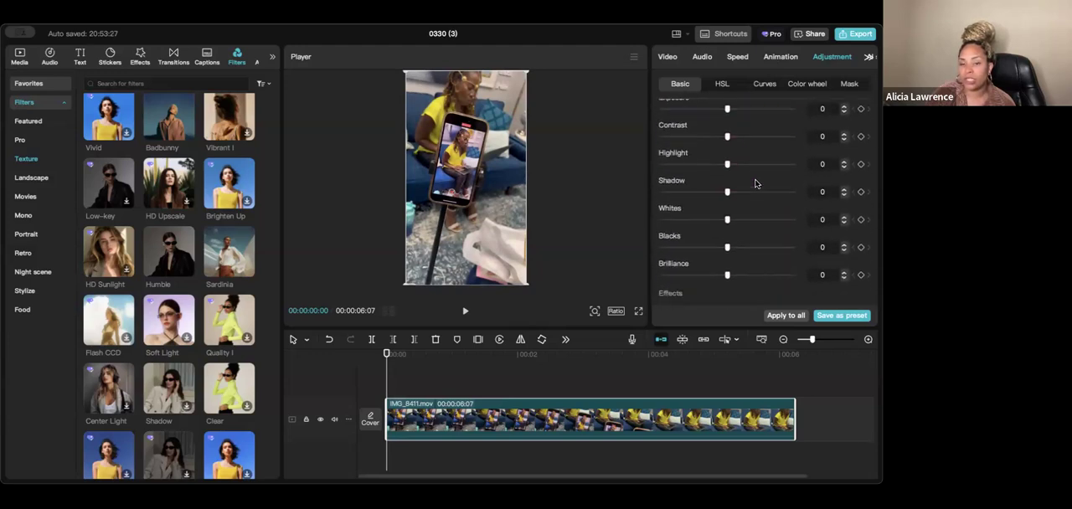
{"action": "scroll", "coordinate": [753, 180], "scroll_direction": "down", "scroll_amount": 2}
{"action": "scroll", "coordinate": [737, 201], "scroll_direction": "up", "scroll_amount": 5}
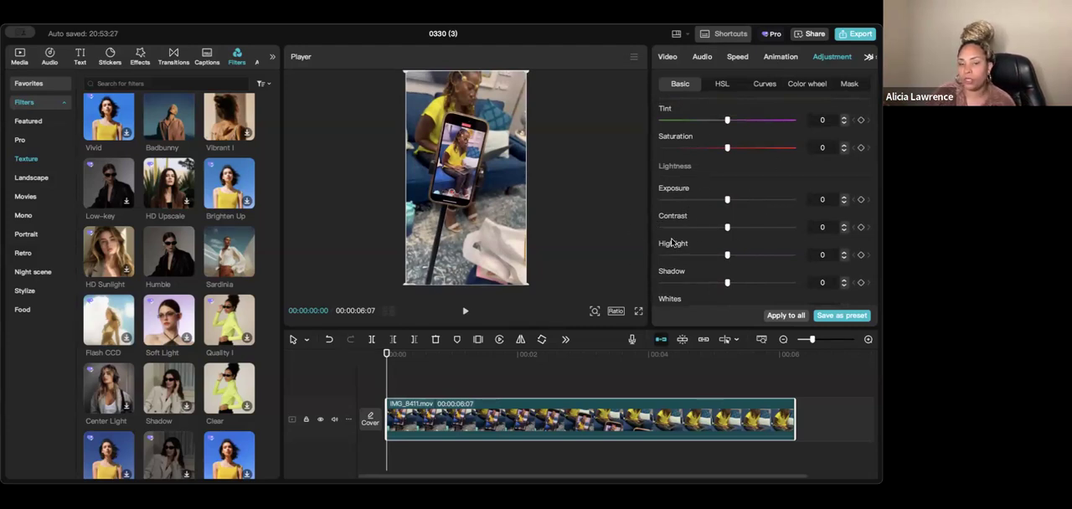
{"action": "scroll", "coordinate": [731, 203], "scroll_direction": "up", "scroll_amount": 5}
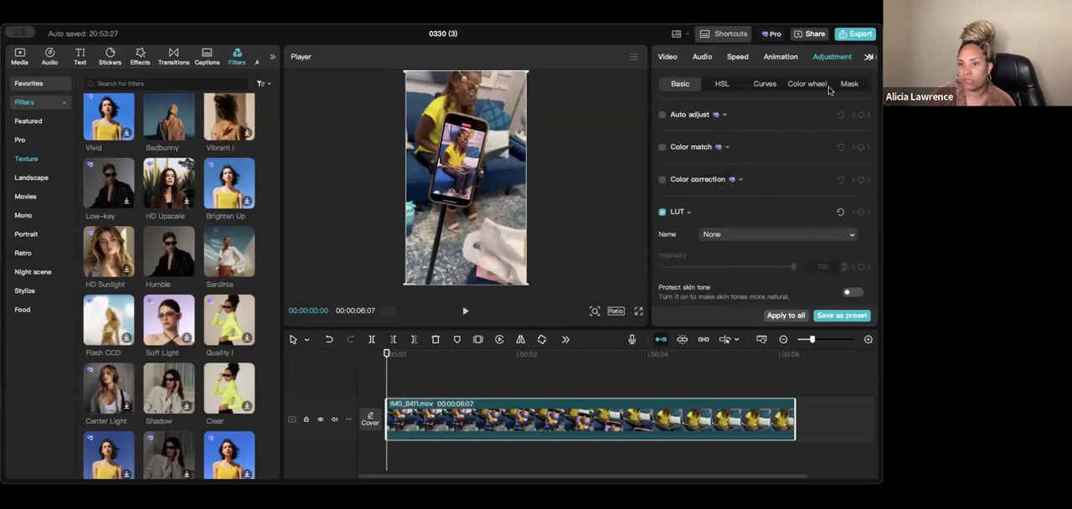
- Examine the clip's Primary color wheels for Shadows, Middle grey, Tint and Offset
{"action": "left_click", "coordinate": [868, 56]}
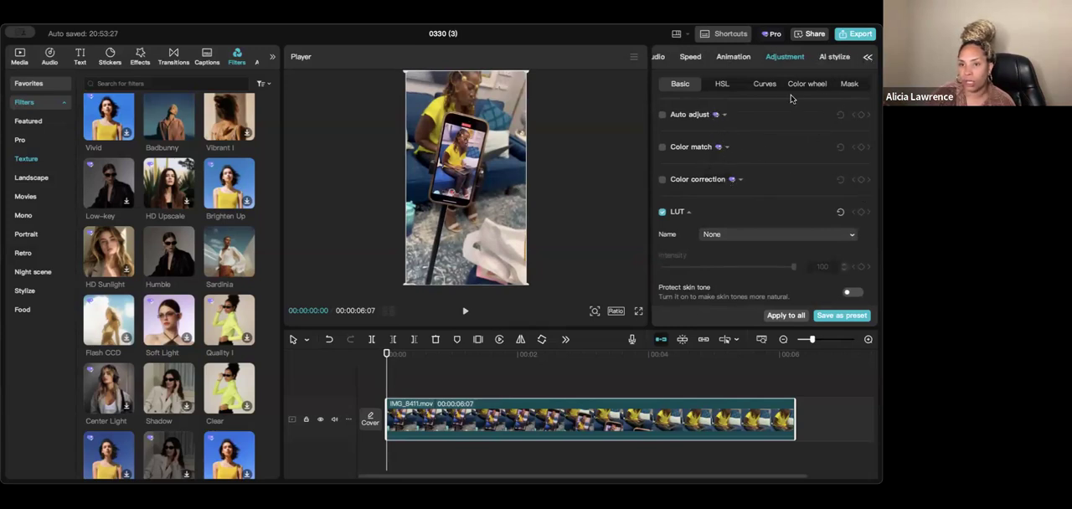
{"action": "left_click", "coordinate": [815, 86]}
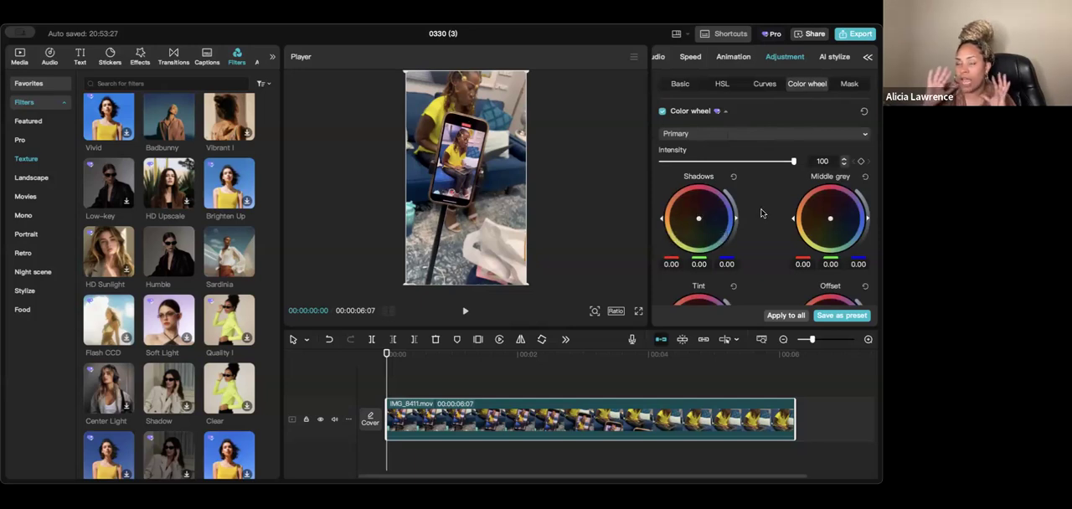
{"action": "scroll", "coordinate": [761, 214], "scroll_direction": "down", "scroll_amount": 3}
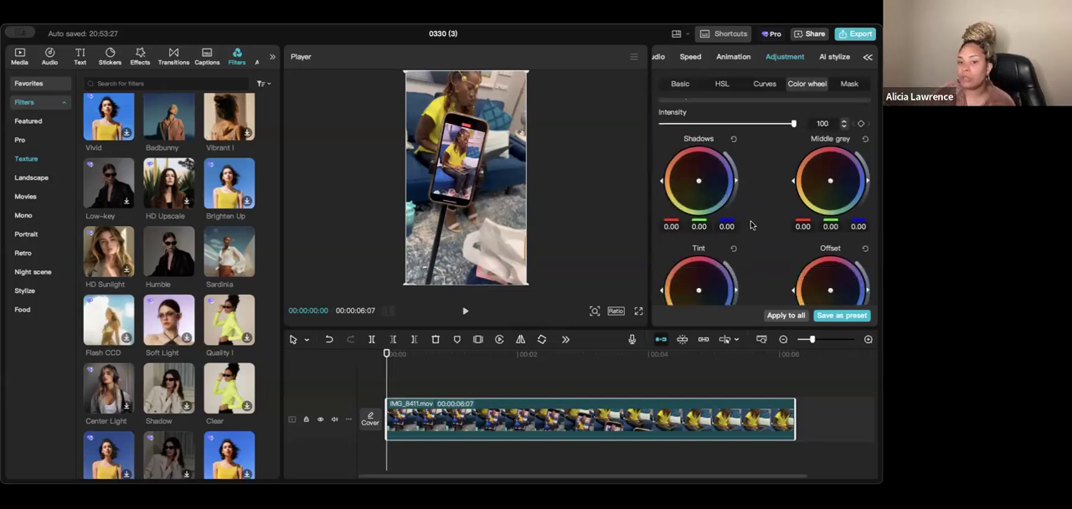
{"action": "scroll", "coordinate": [757, 229], "scroll_direction": "up", "scroll_amount": 3}
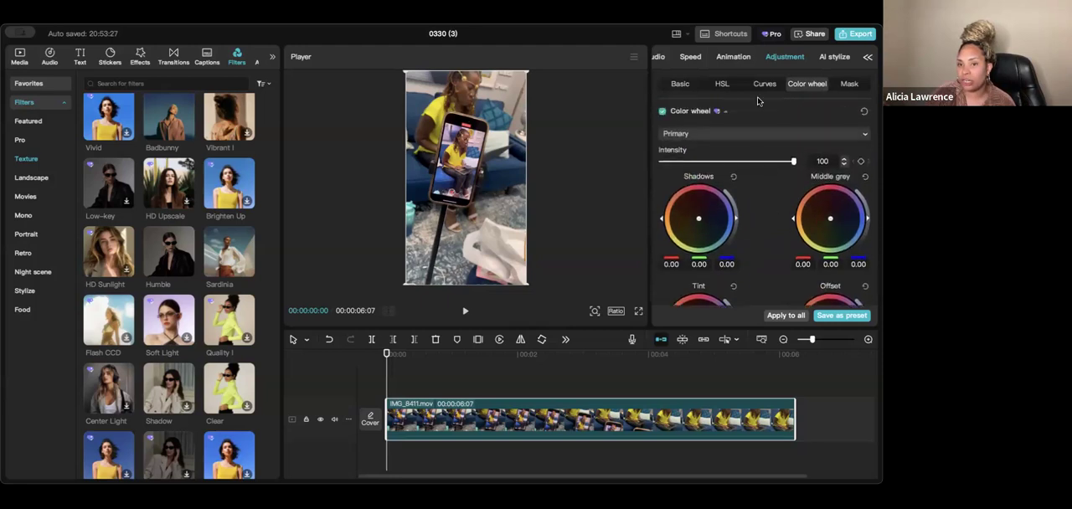
- Return to the clip's basic adjustments and examine the available sliders, from Temp and Tint through Sharpen, Clarity and Vignette
{"action": "left_click", "coordinate": [688, 84]}
{"action": "scroll", "coordinate": [780, 177], "scroll_direction": "down", "scroll_amount": 5}
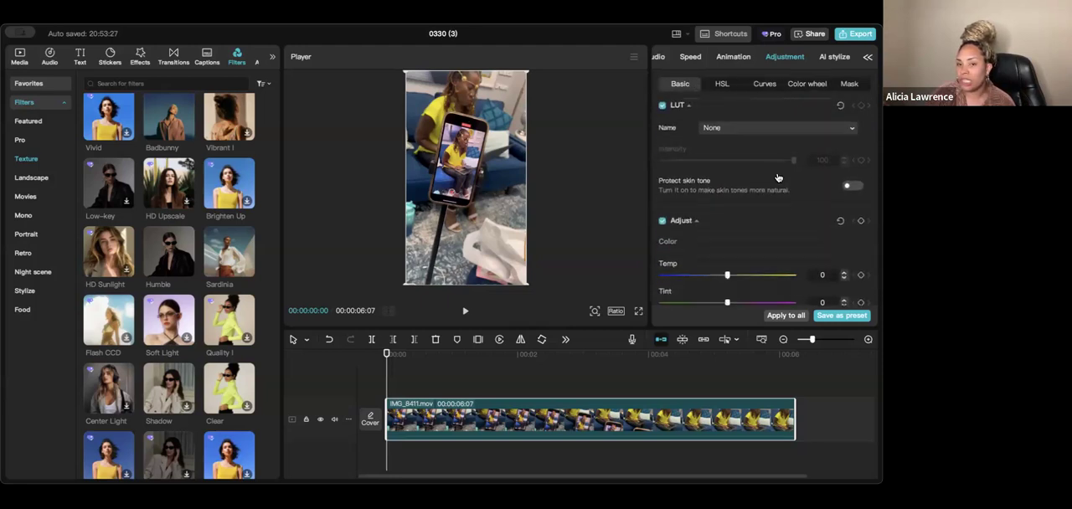
{"action": "scroll", "coordinate": [758, 167], "scroll_direction": "down", "scroll_amount": 5}
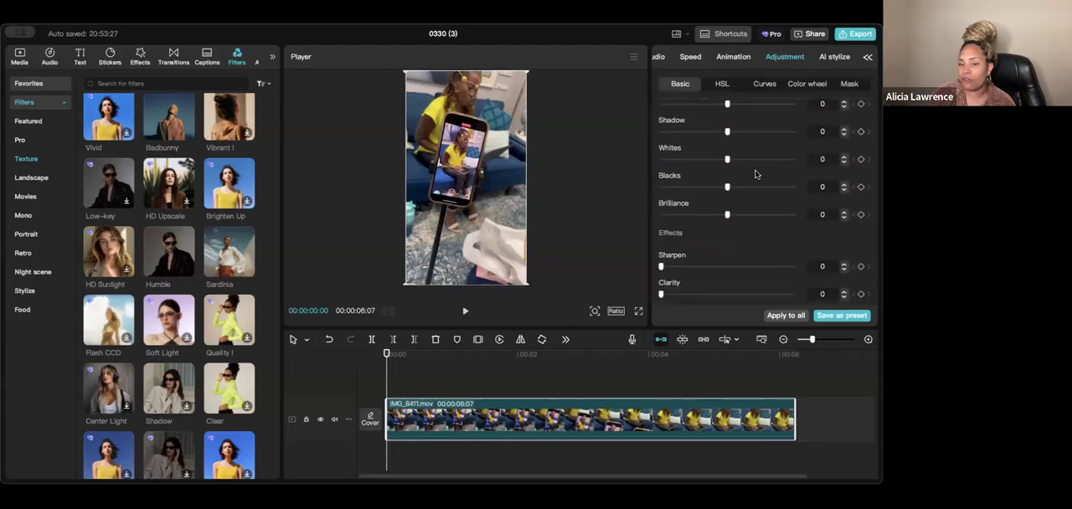
{"action": "scroll", "coordinate": [739, 233], "scroll_direction": "down", "scroll_amount": 1}
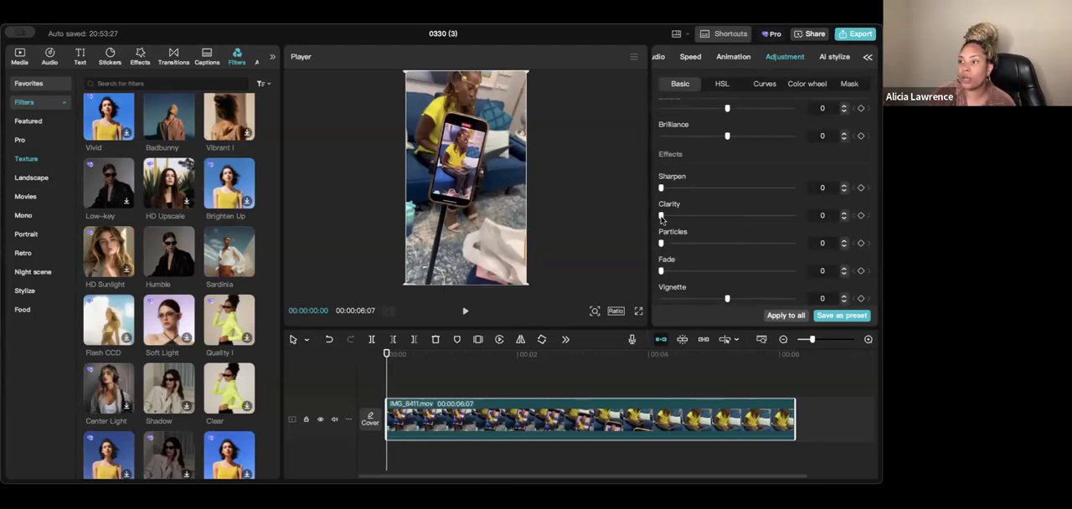
{"action": "scroll", "coordinate": [754, 158], "scroll_direction": "up", "scroll_amount": 4}
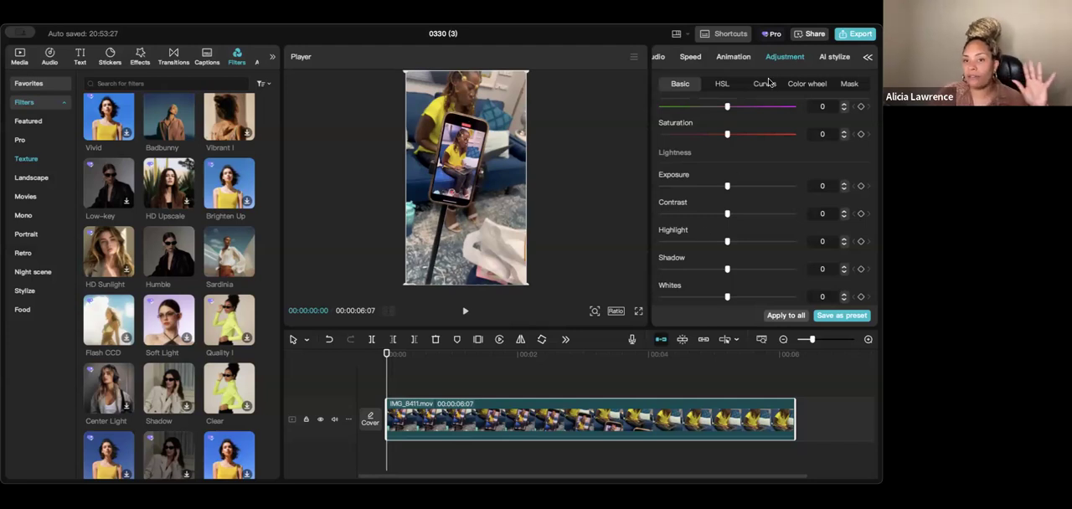
- Open the export settings for the 0330 (3) project and close them without exporting
{"action": "left_click", "coordinate": [855, 35]}
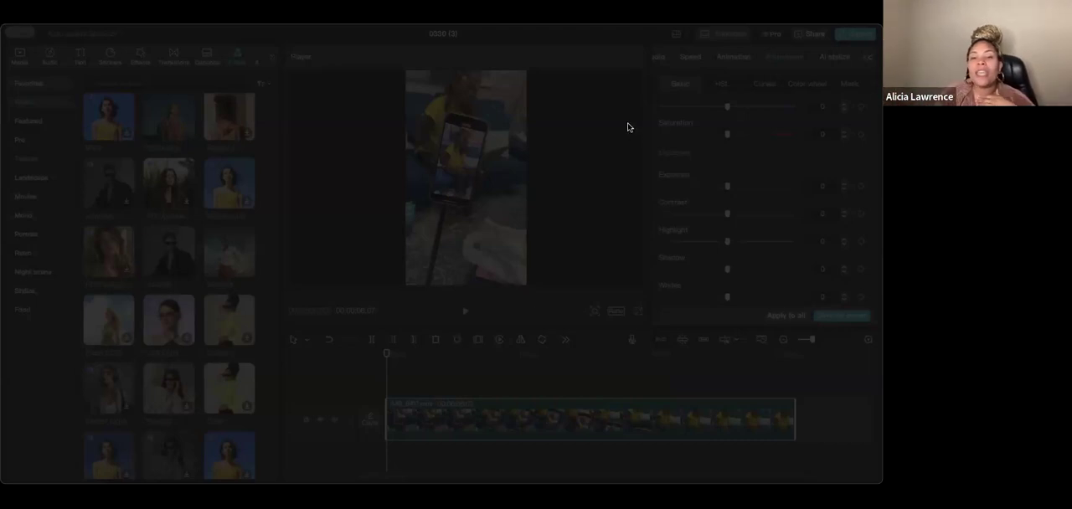
{"action": "left_click", "coordinate": [476, 438]}
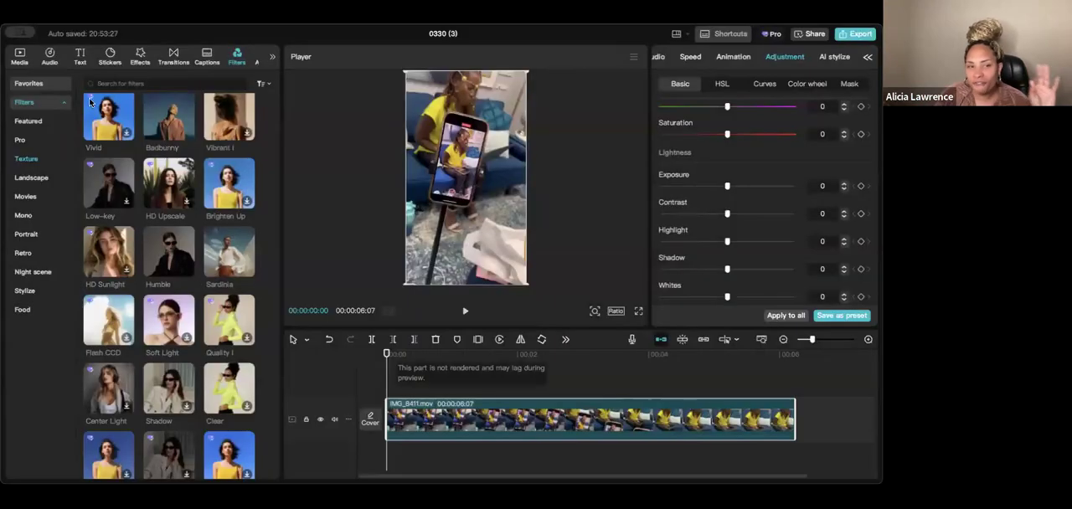
- Switch to the 0123 (1) project and review its full list of captions
{"action": "left_click", "coordinate": [29, 32]}
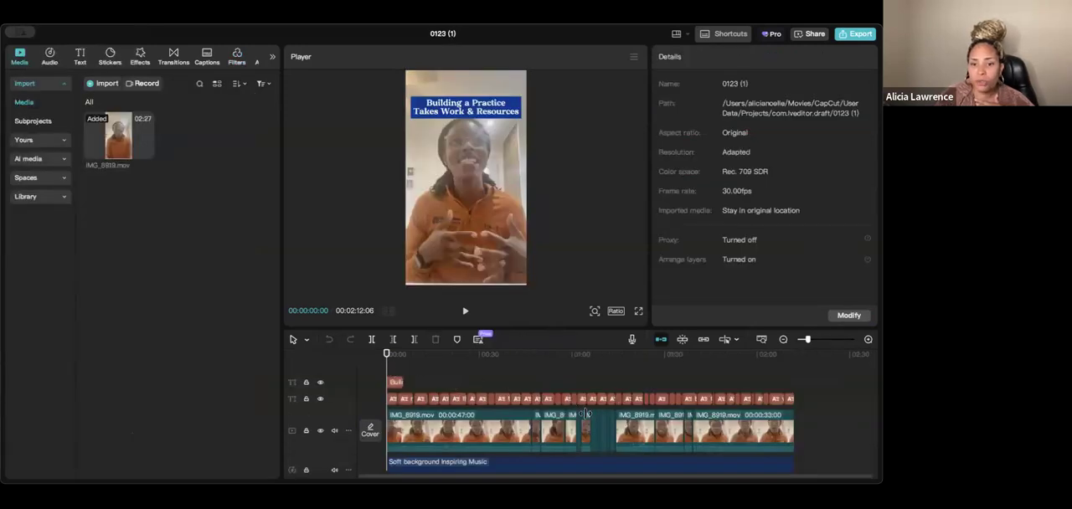
{"action": "left_click", "coordinate": [502, 399]}
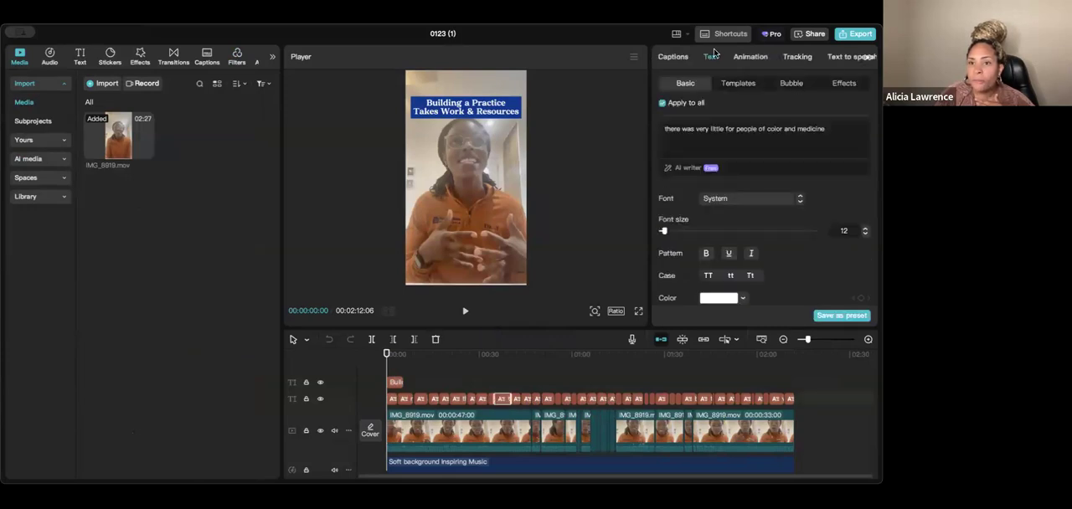
{"action": "left_click", "coordinate": [674, 57]}
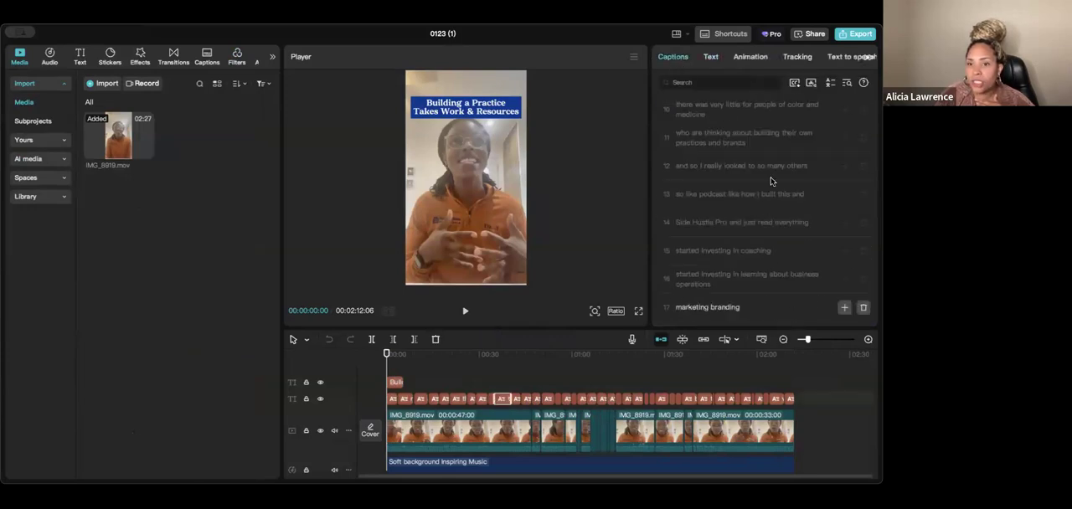
{"action": "scroll", "coordinate": [814, 299], "scroll_direction": "down", "scroll_amount": 10}
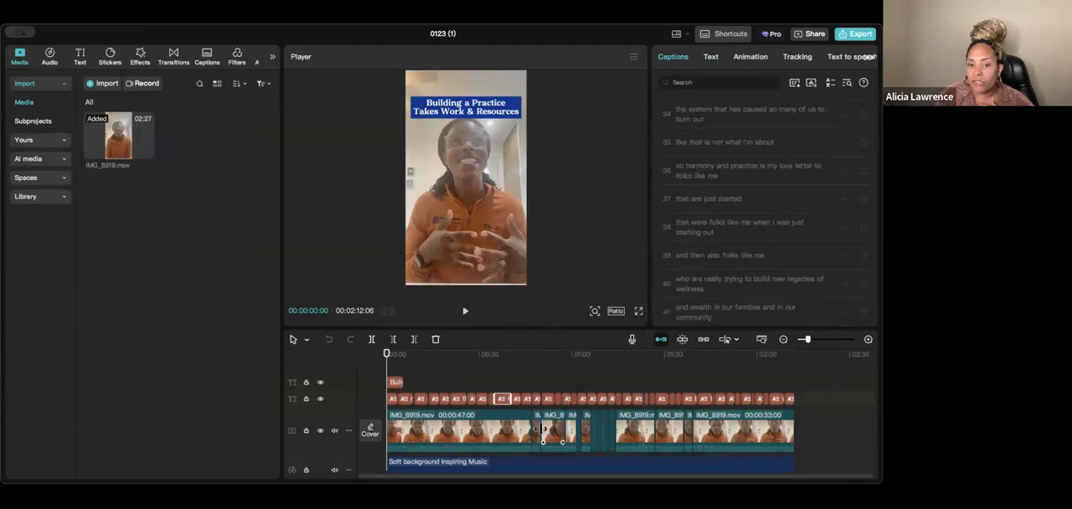
- Return to the start of the timeline and show the text settings of the "Building a Practice Takes Work & Resources" title
{"action": "left_click_drag", "start_coordinate": [508, 355], "coordinate": [385, 367]}
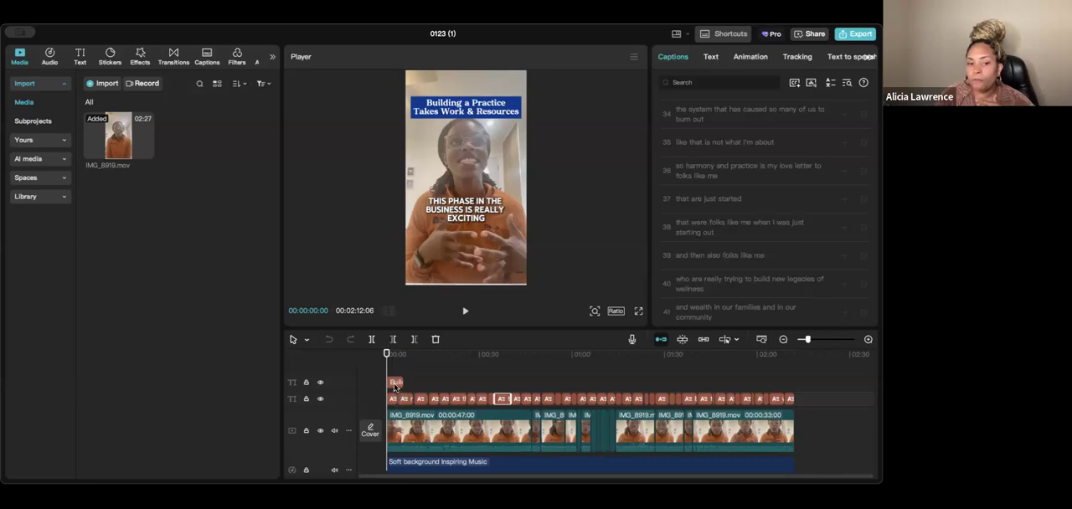
{"action": "left_click", "coordinate": [394, 382]}
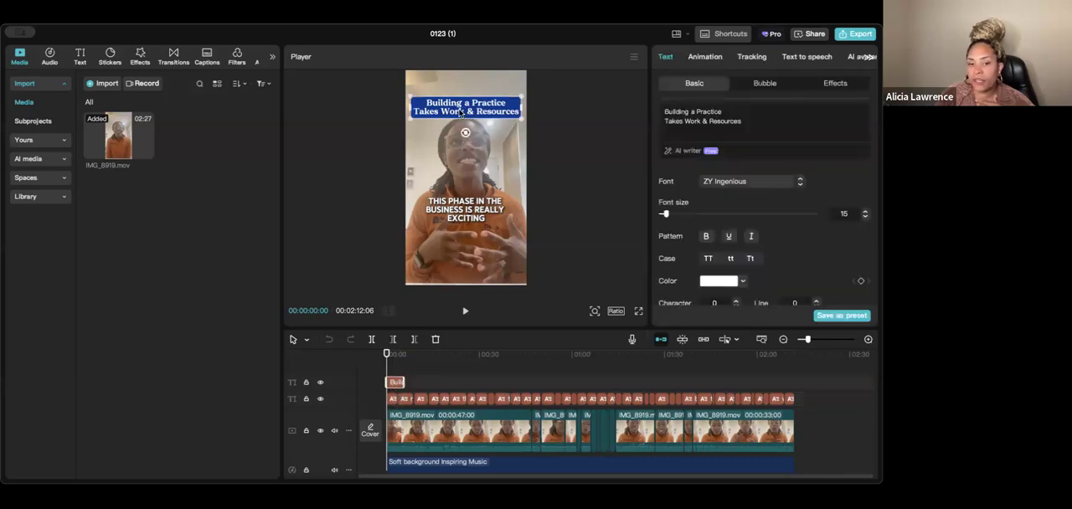
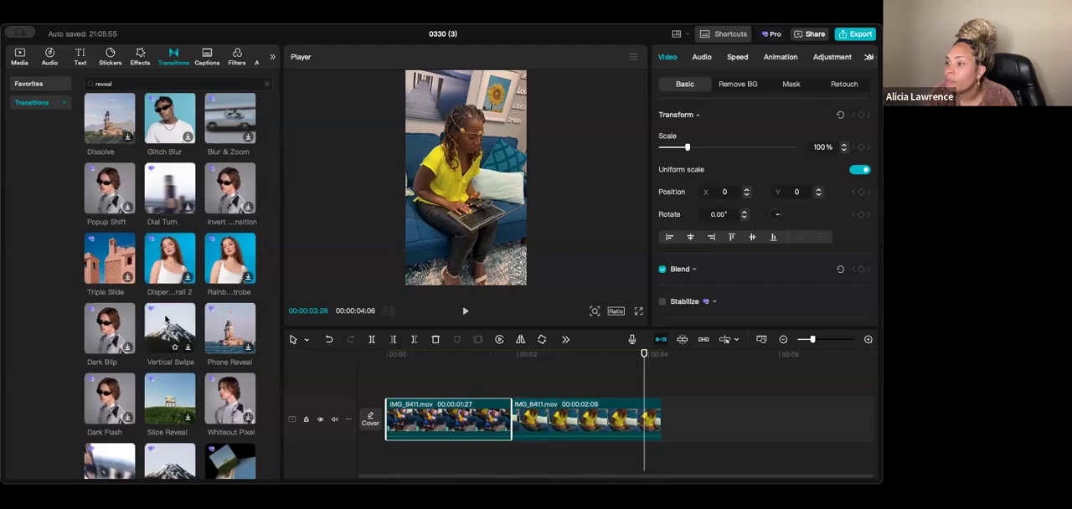
- Browse the transitions found for "reveal" and preview Slice Reveal
{"action": "scroll", "coordinate": [163, 335], "scroll_direction": "down", "scroll_amount": 2}
{"action": "left_click", "coordinate": [165, 352]}
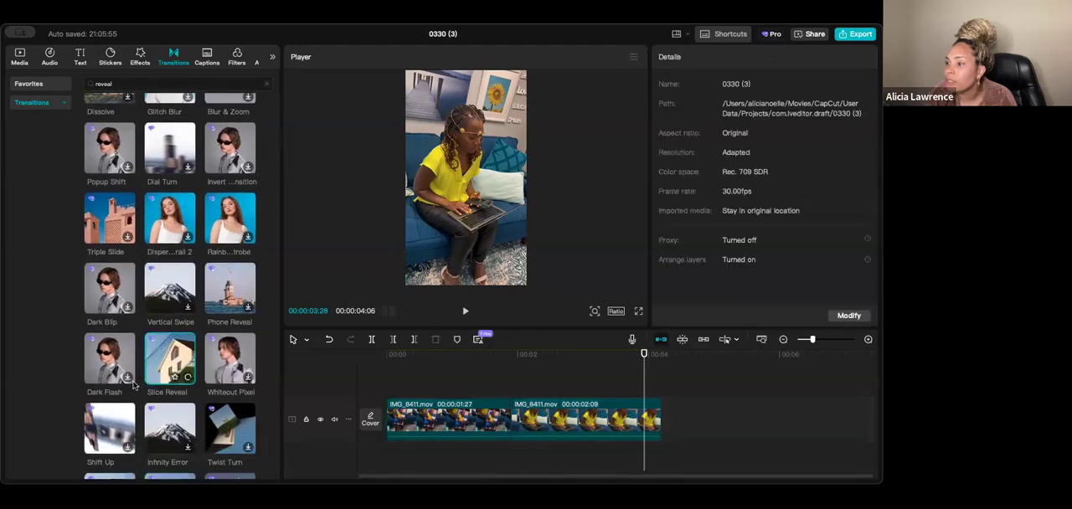
{"action": "scroll", "coordinate": [228, 366], "scroll_direction": "down", "scroll_amount": 1}
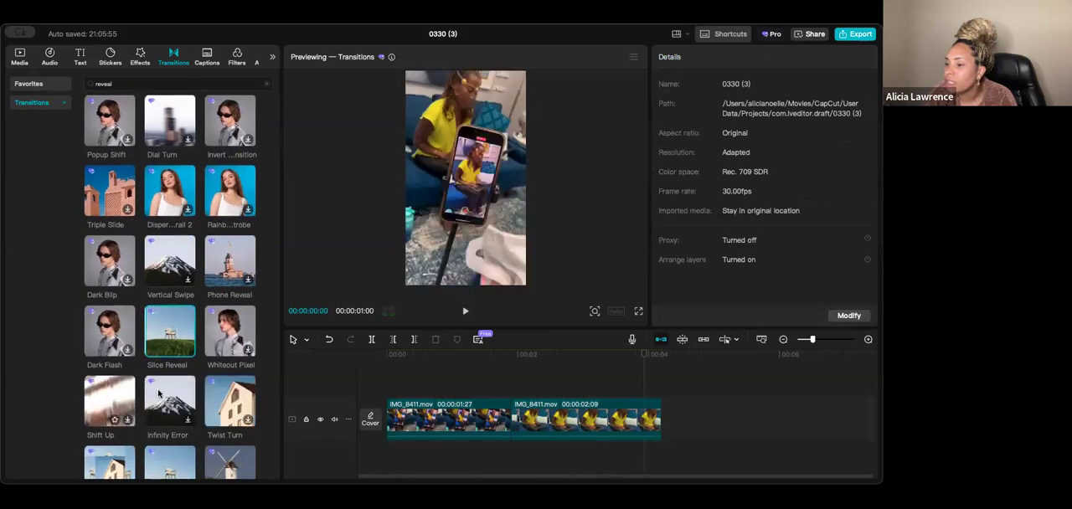
{"action": "scroll", "coordinate": [174, 380], "scroll_direction": "down", "scroll_amount": 4}
{"action": "scroll", "coordinate": [175, 379], "scroll_direction": "down", "scroll_amount": 4}
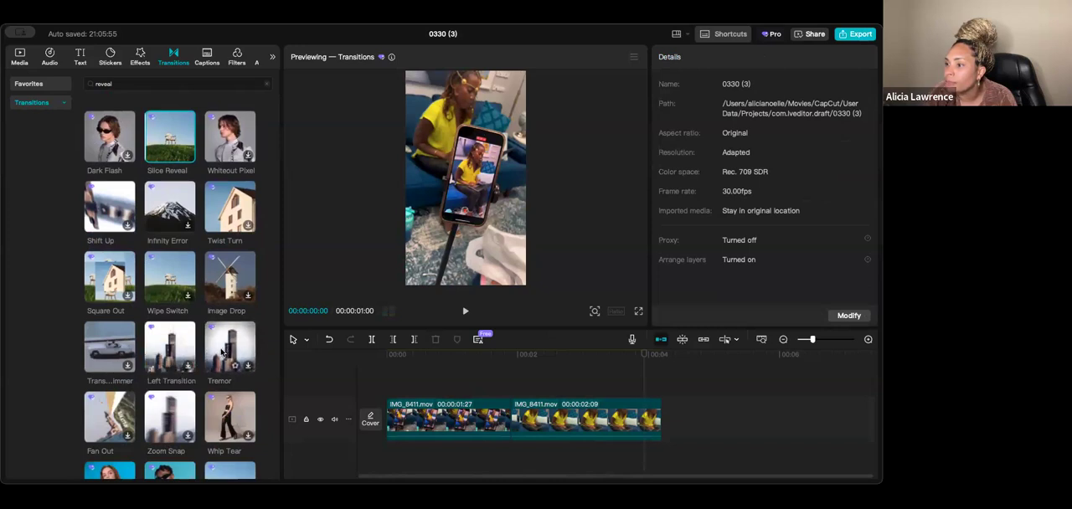
{"action": "scroll", "coordinate": [218, 356], "scroll_direction": "down", "scroll_amount": 9}
{"action": "scroll", "coordinate": [209, 362], "scroll_direction": "down", "scroll_amount": 7}
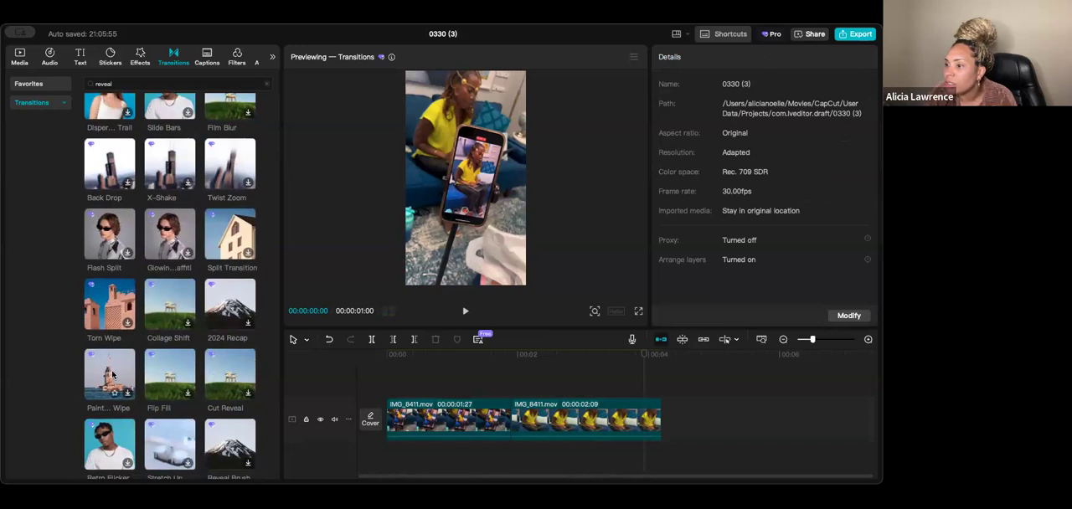
{"action": "scroll", "coordinate": [196, 405], "scroll_direction": "down", "scroll_amount": 8}
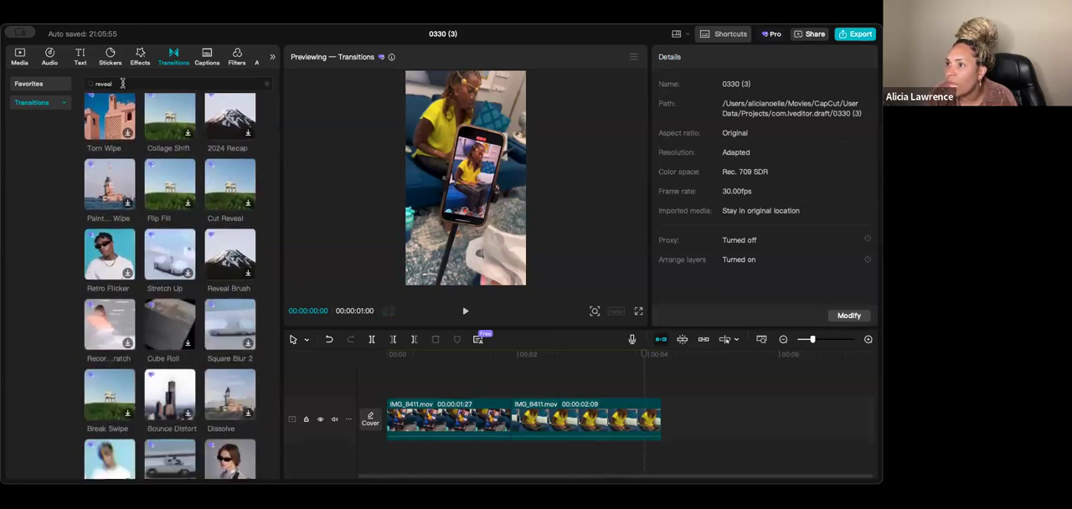
- Search the transitions library for "swipe reveal", correcting the spelling of the search term
{"action": "type", "text": "swip"}
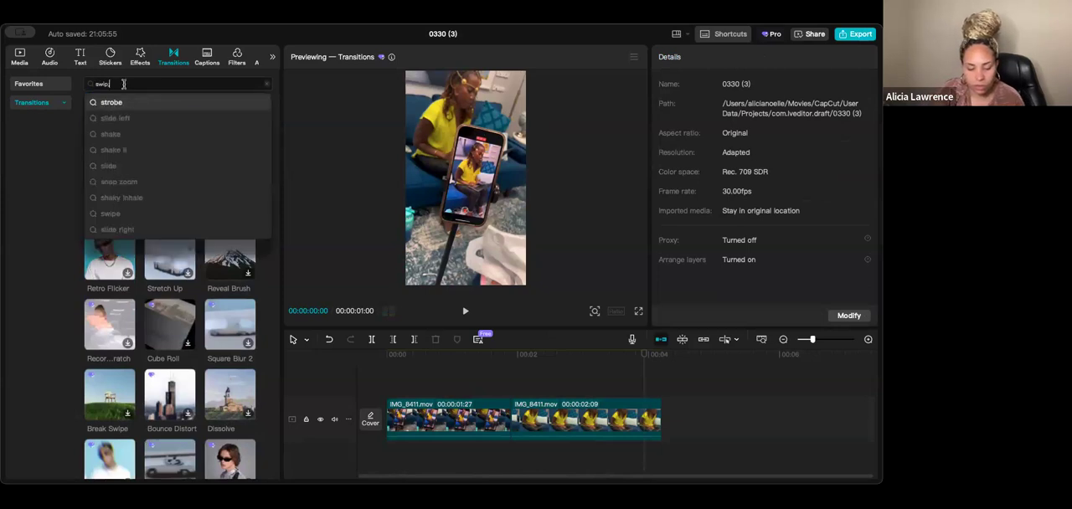
{"action": "type", "text": "e reve"}
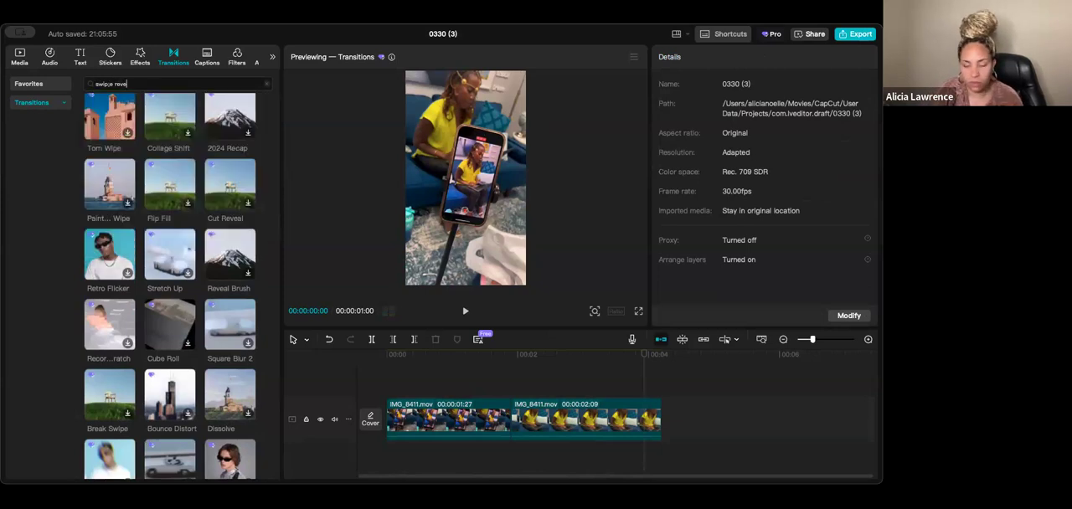
{"action": "type", "text": "al"}
{"action": "key", "text": "Return"}
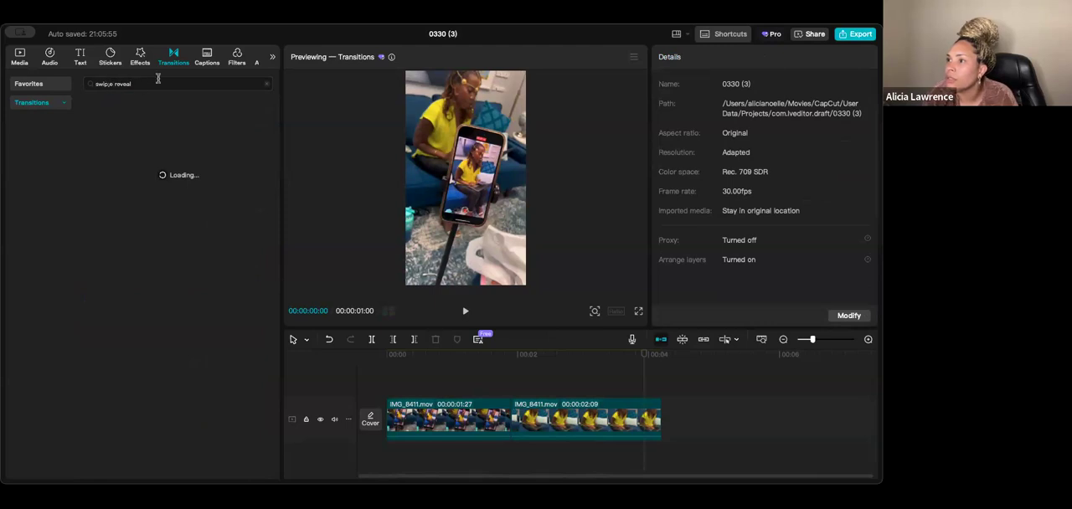
{"action": "left_click", "coordinate": [109, 84]}
{"action": "key", "text": "BackSpace"}
{"action": "key", "text": "Return"}
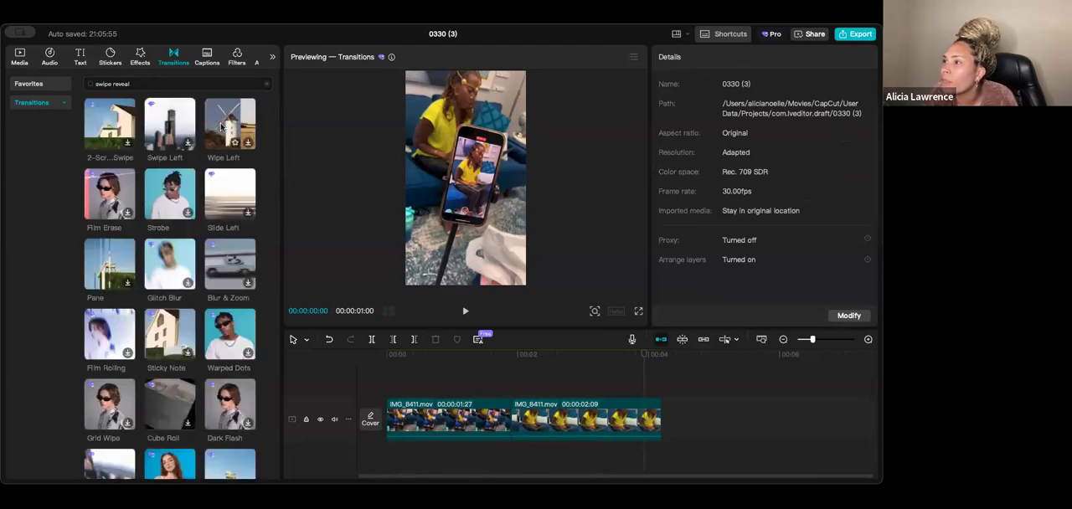
- Add the Wipe Left transition between the two IMG_8411.mov clips and set its duration to 0.8s
{"action": "left_click", "coordinate": [497, 404]}
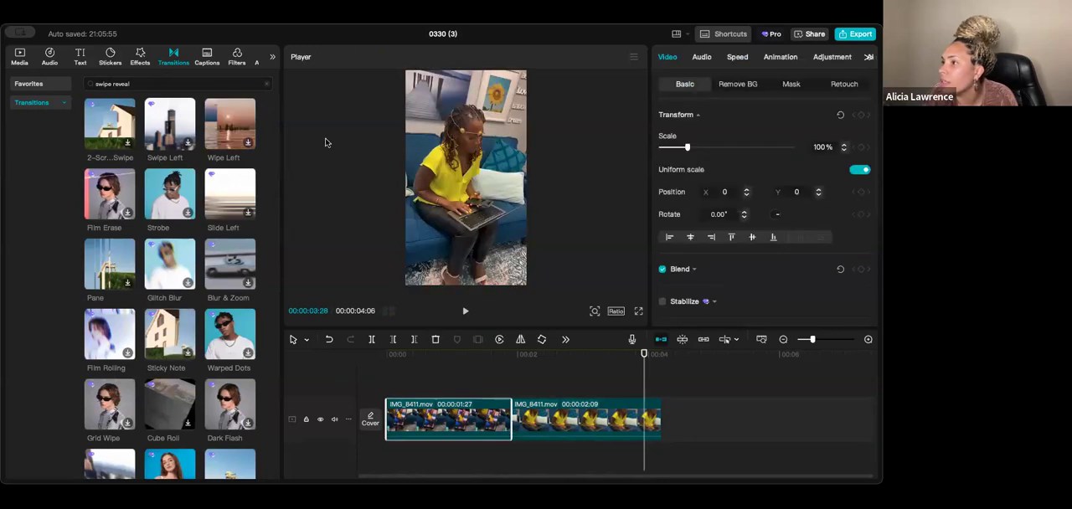
{"action": "left_click", "coordinate": [236, 128]}
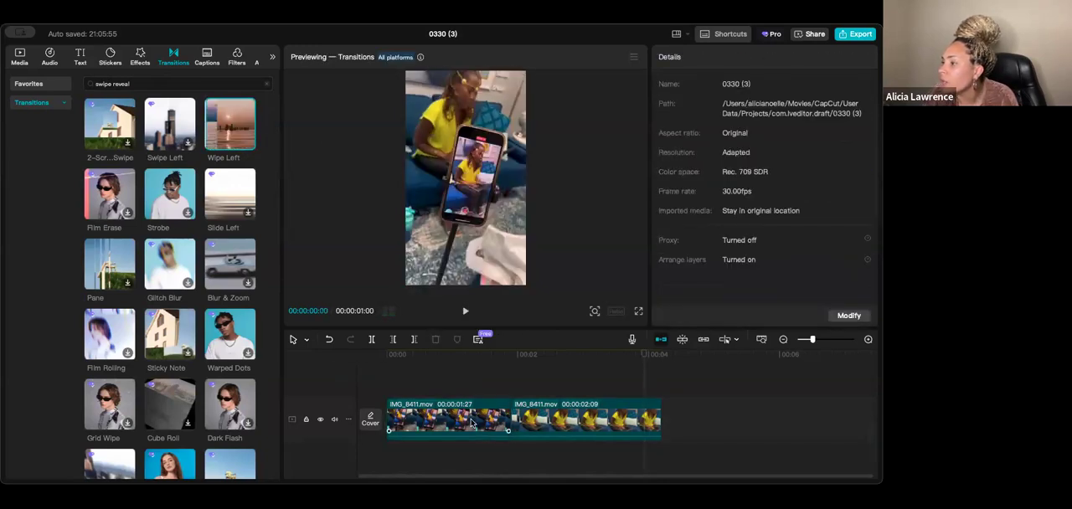
{"action": "left_click", "coordinate": [248, 145]}
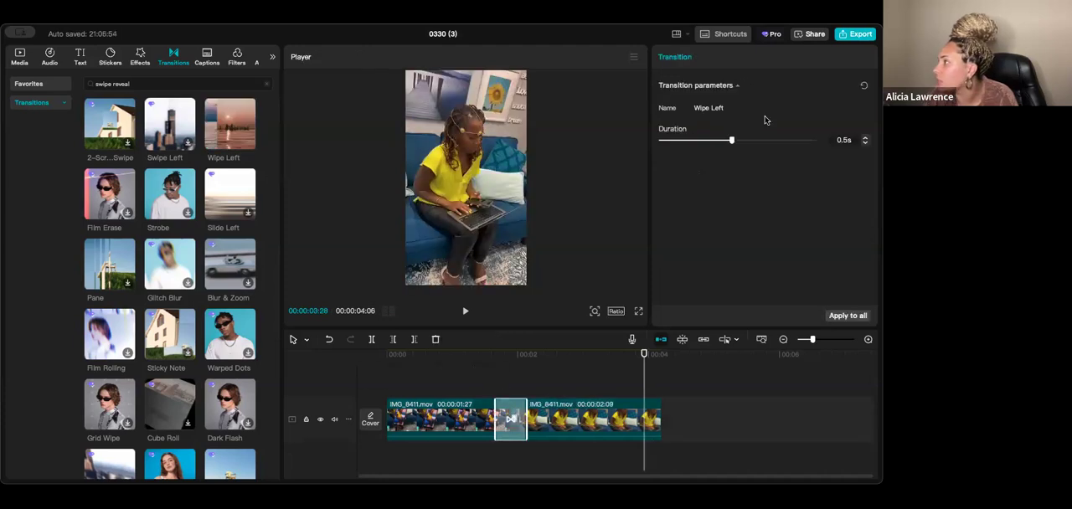
{"action": "left_click_drag", "start_coordinate": [743, 142], "coordinate": [789, 147]}
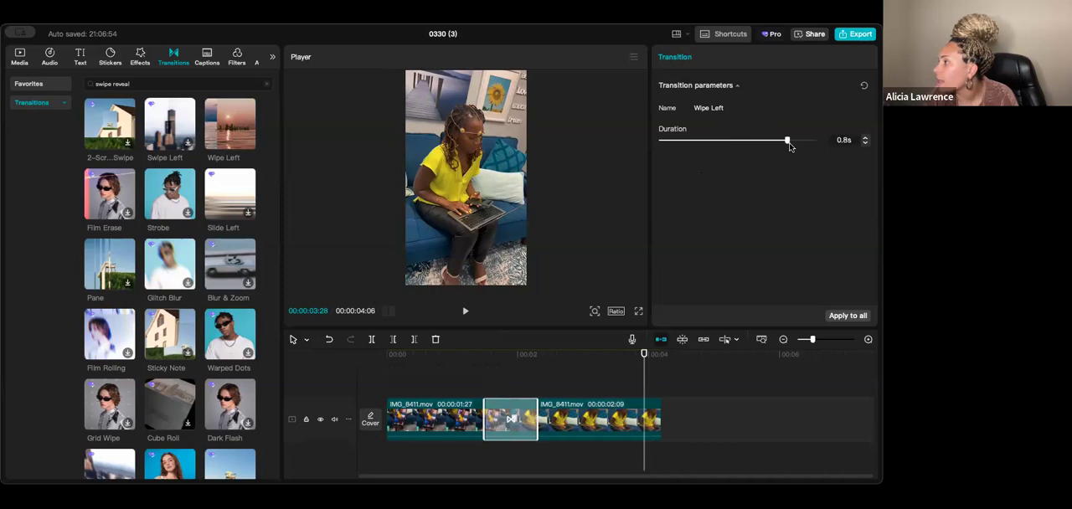
- Mute the video track, play the timeline from the start and scrub through the Wipe Left transition
{"action": "left_click", "coordinate": [389, 356]}
{"action": "left_click", "coordinate": [335, 420]}
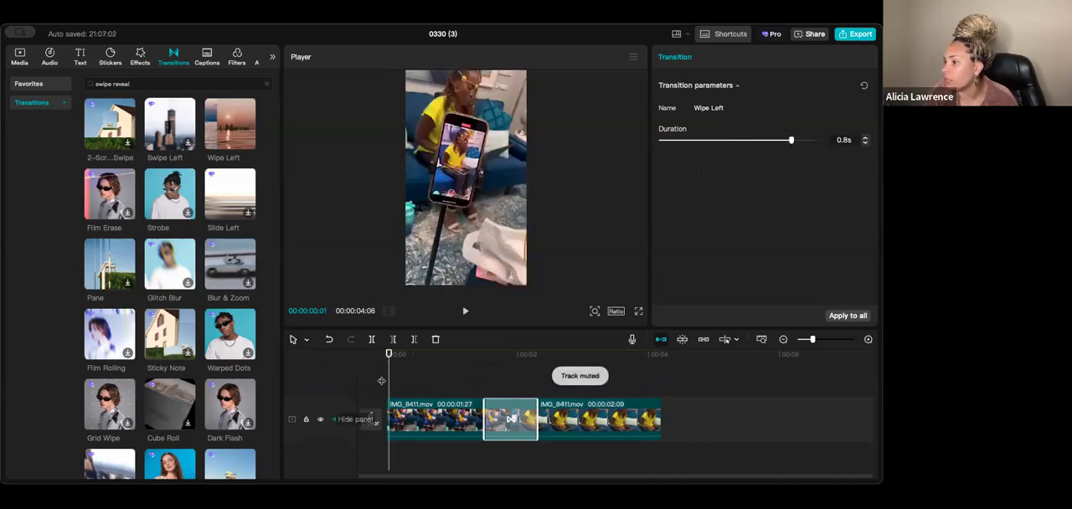
{"action": "key", "text": "space"}
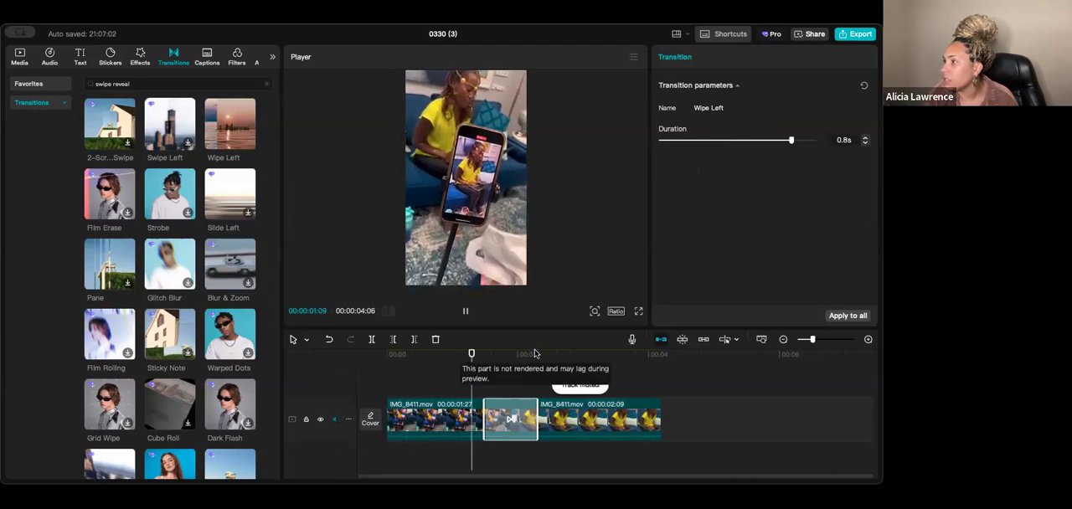
{"action": "key", "text": "space"}
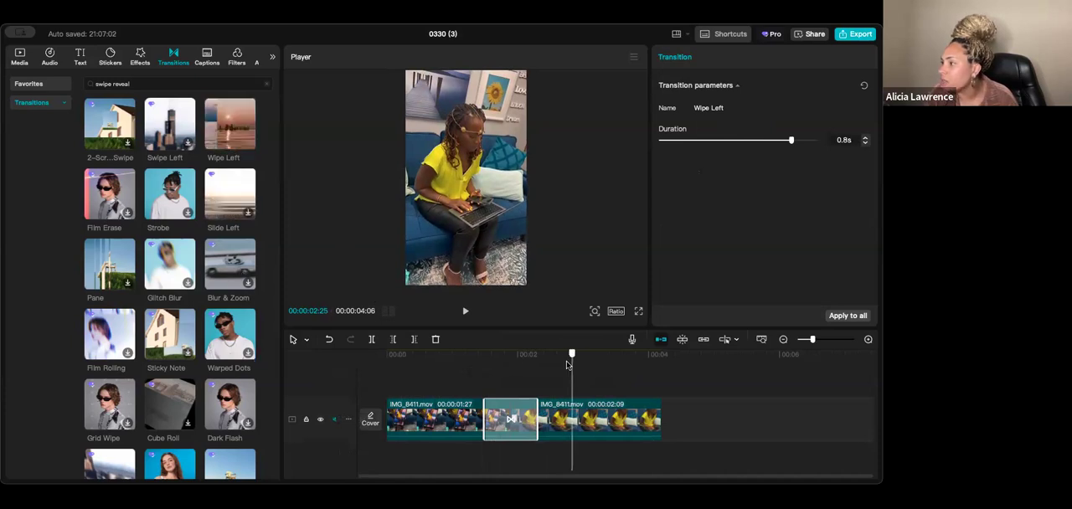
{"action": "left_click", "coordinate": [490, 374]}
{"action": "left_click_drag", "start_coordinate": [490, 374], "coordinate": [498, 372]}
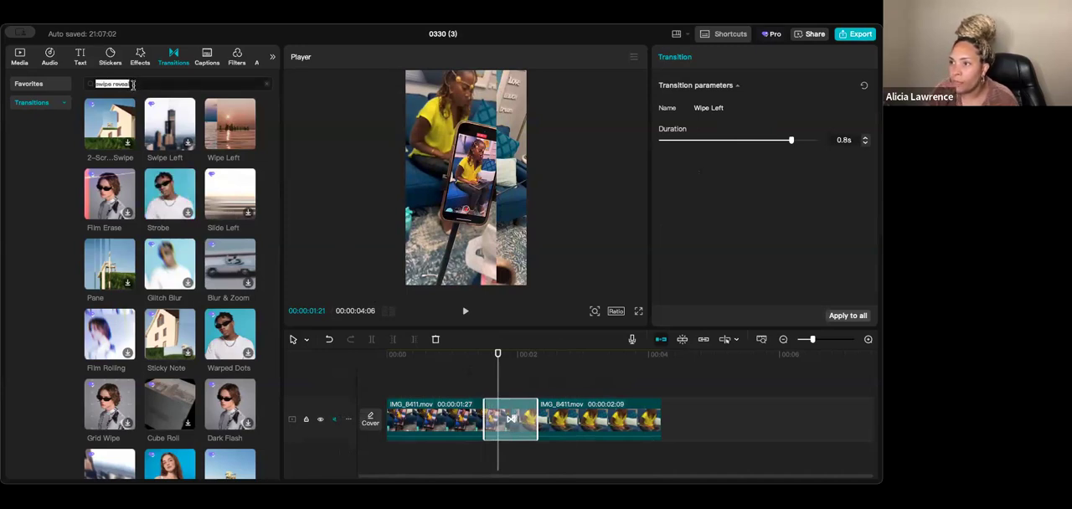
- Find the Wipe Right transition, replace Wipe Left with it between the two clips and play it back
{"action": "type", "text": "pr"}
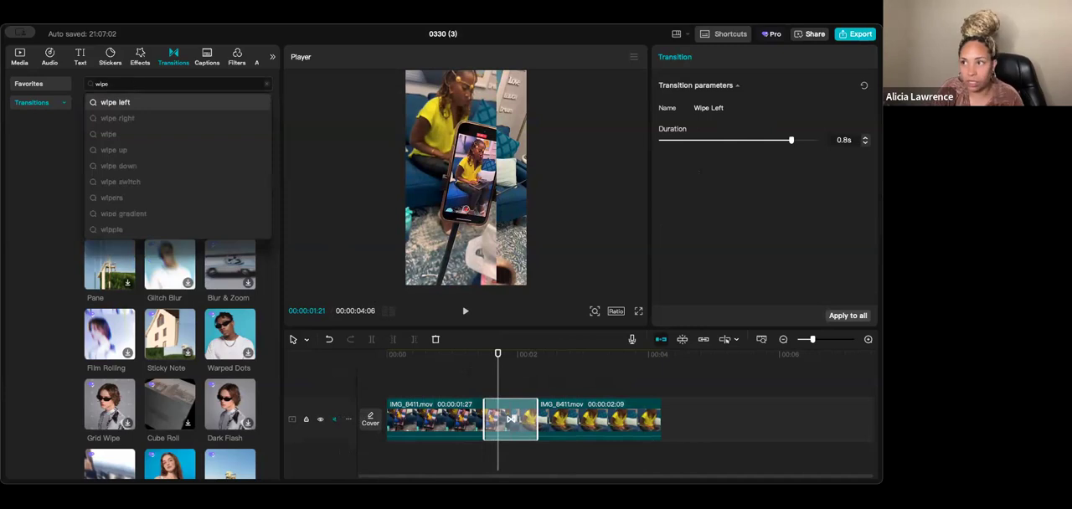
{"action": "left_click", "coordinate": [105, 117]}
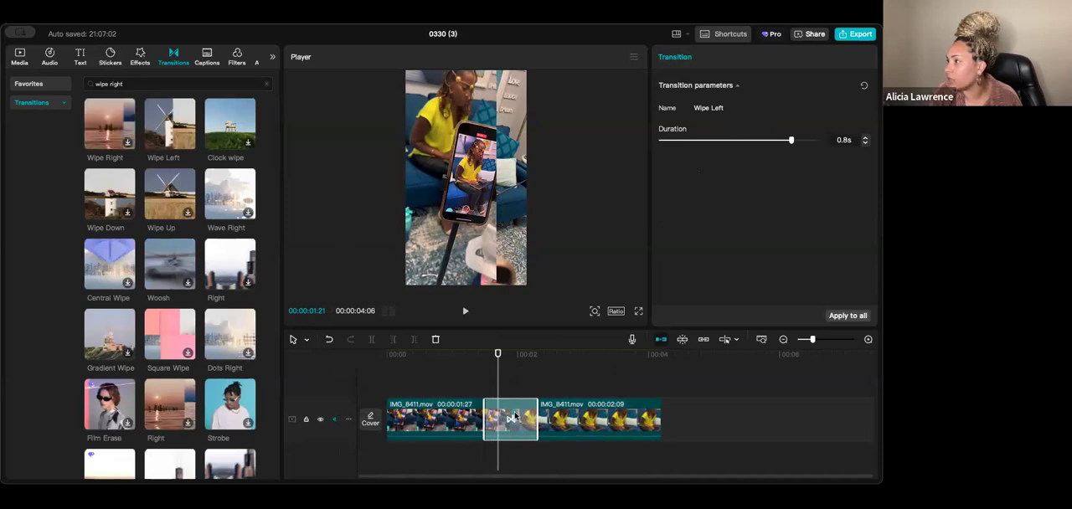
{"action": "left_click", "coordinate": [114, 120]}
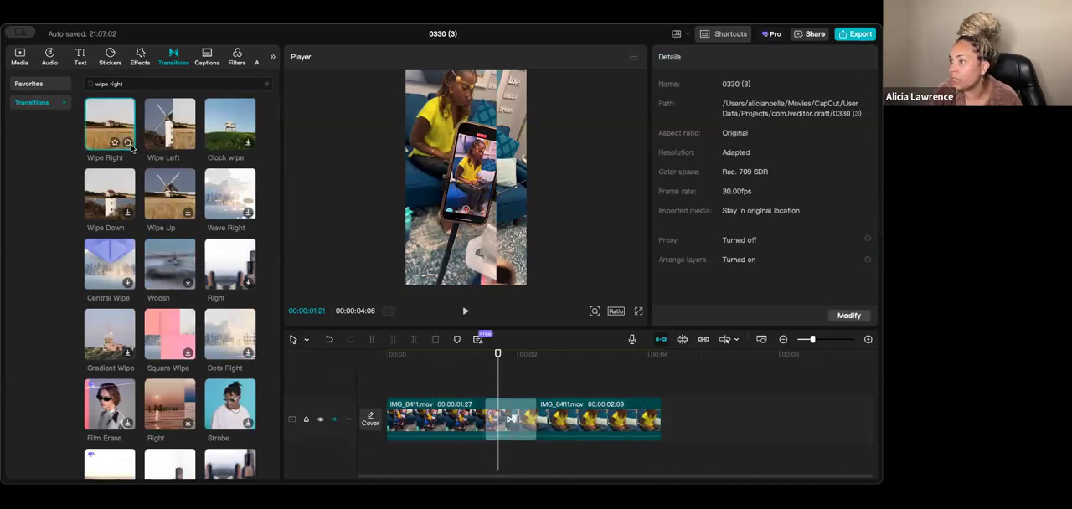
{"action": "left_click_drag", "start_coordinate": [500, 367], "coordinate": [526, 370]}
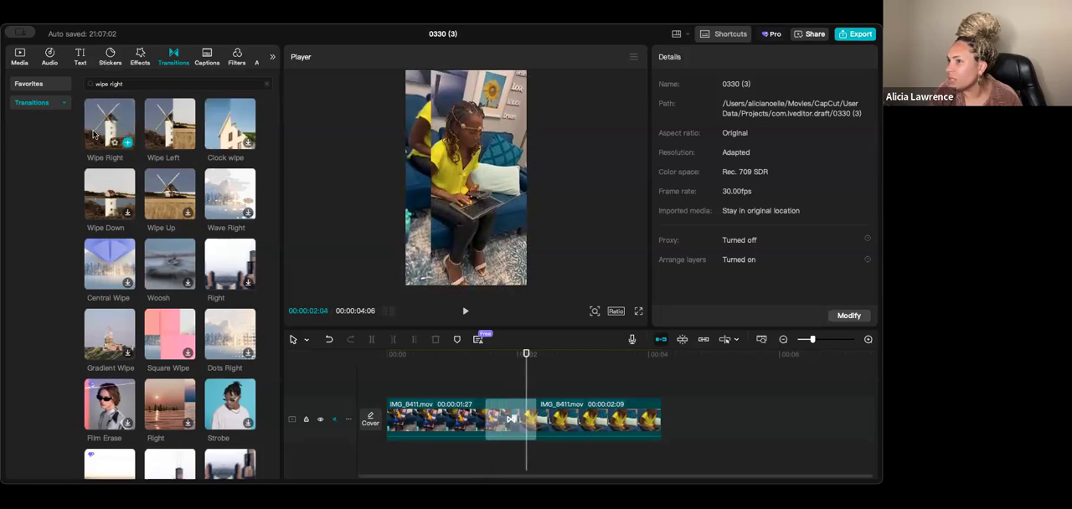
{"action": "left_click", "coordinate": [128, 146]}
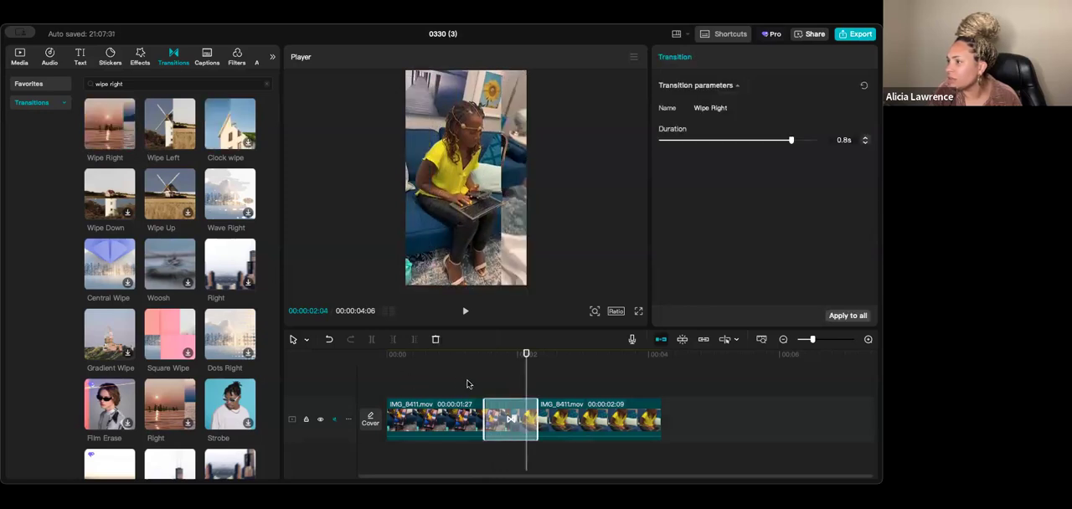
{"action": "left_click", "coordinate": [468, 383]}
{"action": "key", "text": "space"}
{"action": "key", "text": "space"}
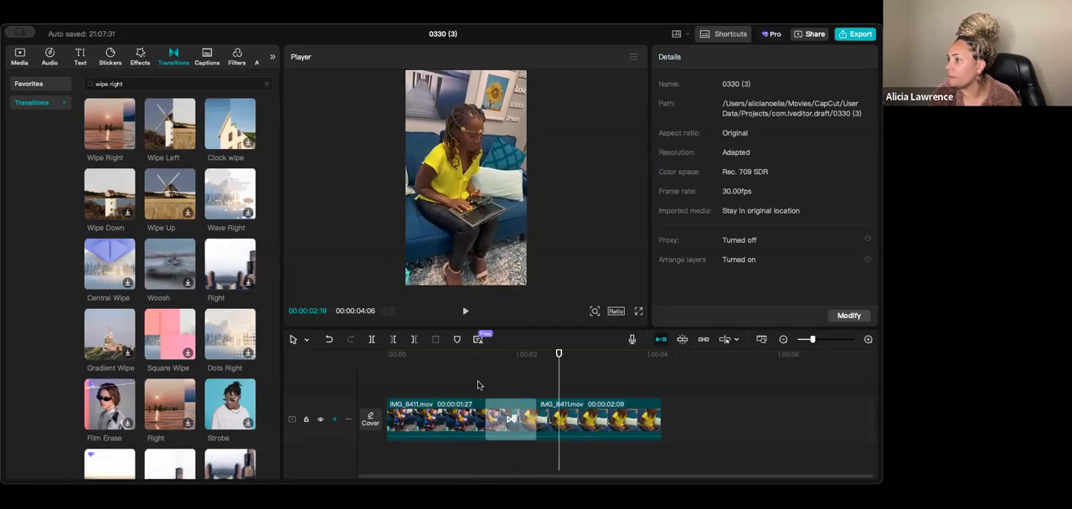
- Set the Wipe Right transition's duration to 0.7s and play the timeline from near the start to review it
{"action": "left_click", "coordinate": [497, 423]}
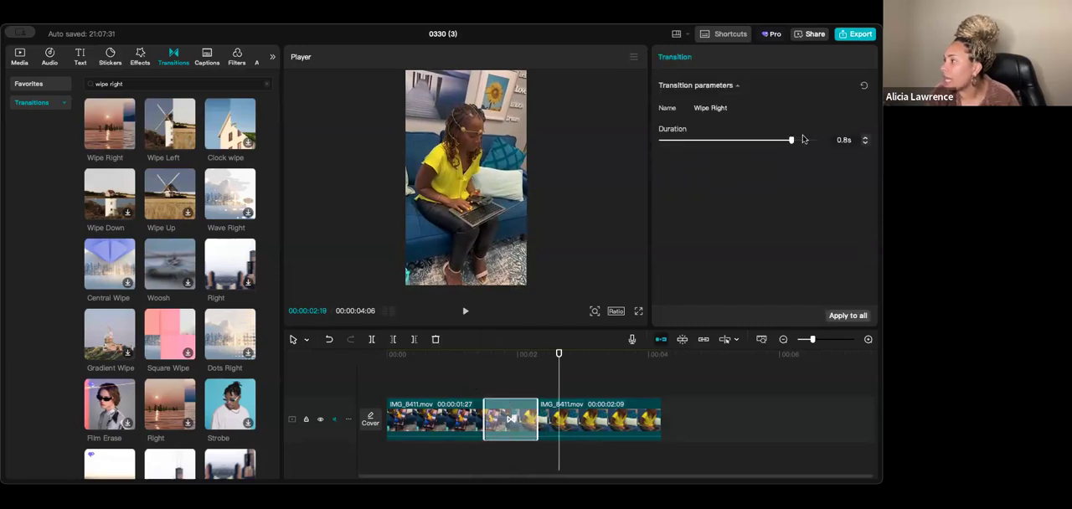
{"action": "left_click_drag", "start_coordinate": [791, 142], "coordinate": [766, 140]}
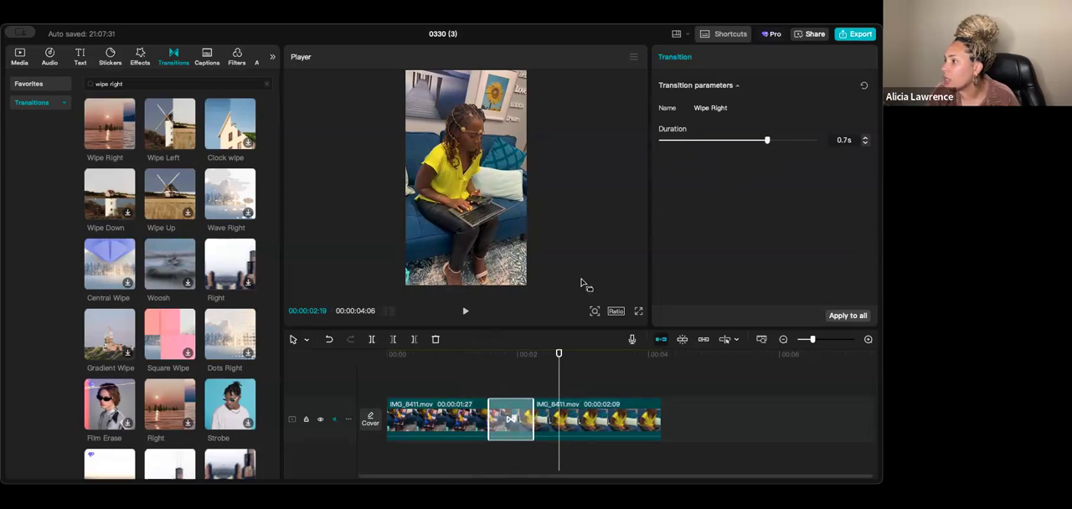
{"action": "left_click", "coordinate": [559, 383]}
{"action": "left_click_drag", "start_coordinate": [559, 383], "coordinate": [396, 378]}
{"action": "left_click", "coordinate": [396, 378]}
{"action": "key", "text": "space"}
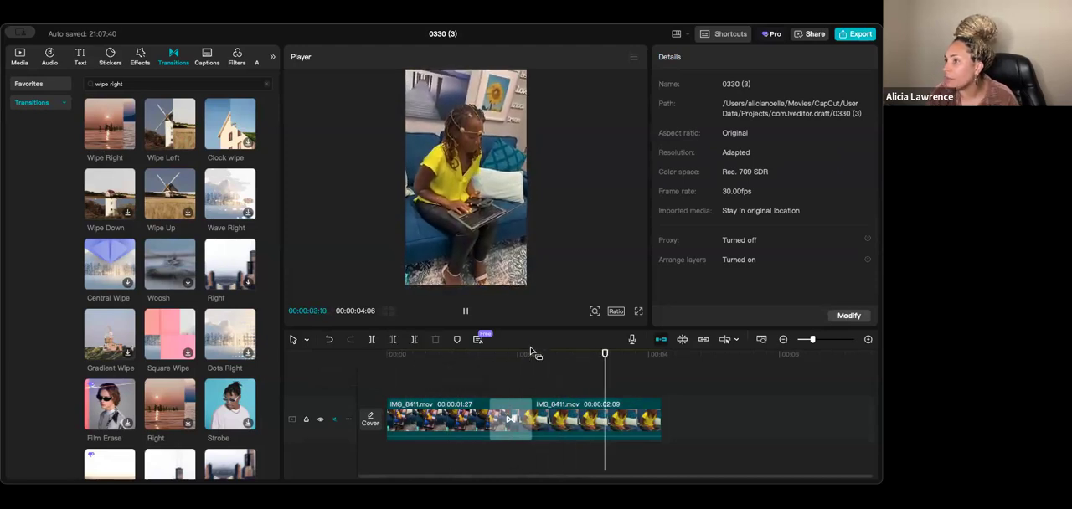
{"action": "key", "text": "space"}
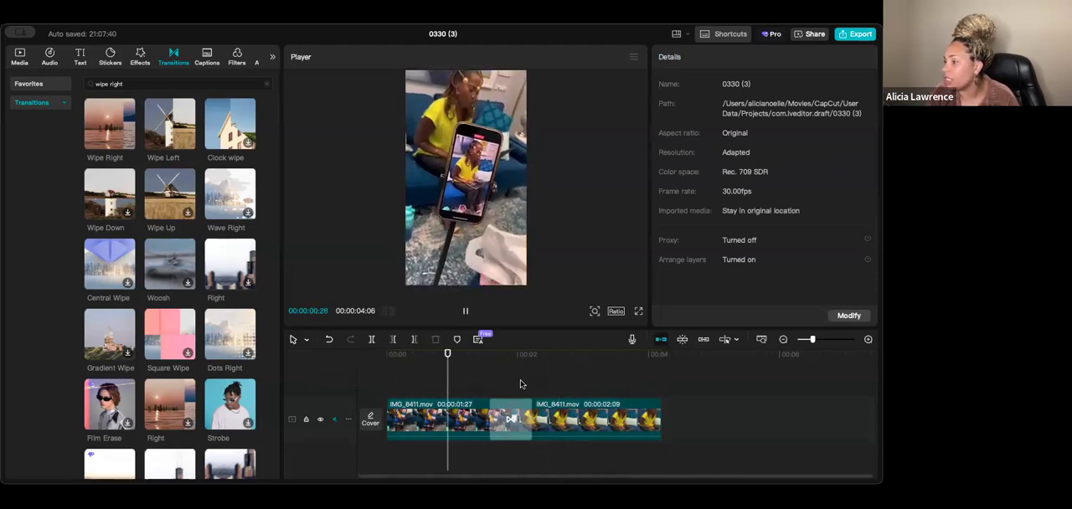
{"action": "key", "text": "space"}
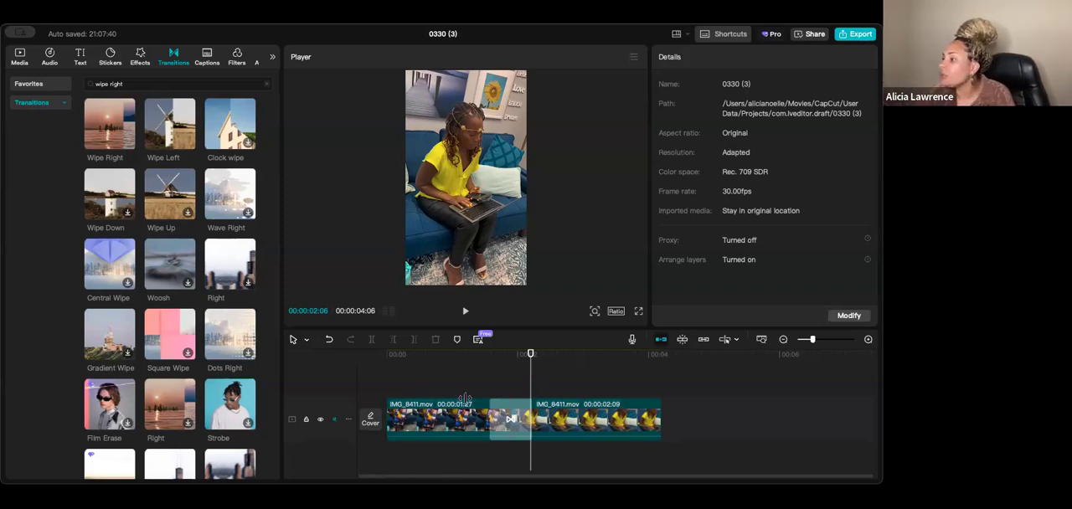
- Set the Wipe Right transition's duration to 0.9s, play it back and return close to the timeline's start
{"action": "left_click", "coordinate": [509, 419]}
{"action": "left_click", "coordinate": [818, 139]}
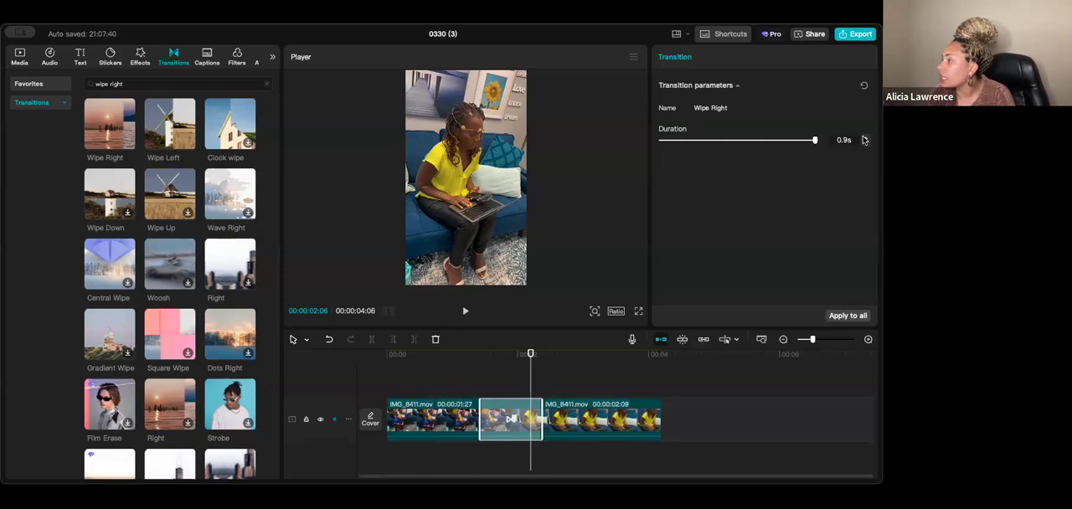
{"action": "left_click", "coordinate": [474, 369]}
{"action": "key", "text": "space"}
{"action": "key", "text": "space"}
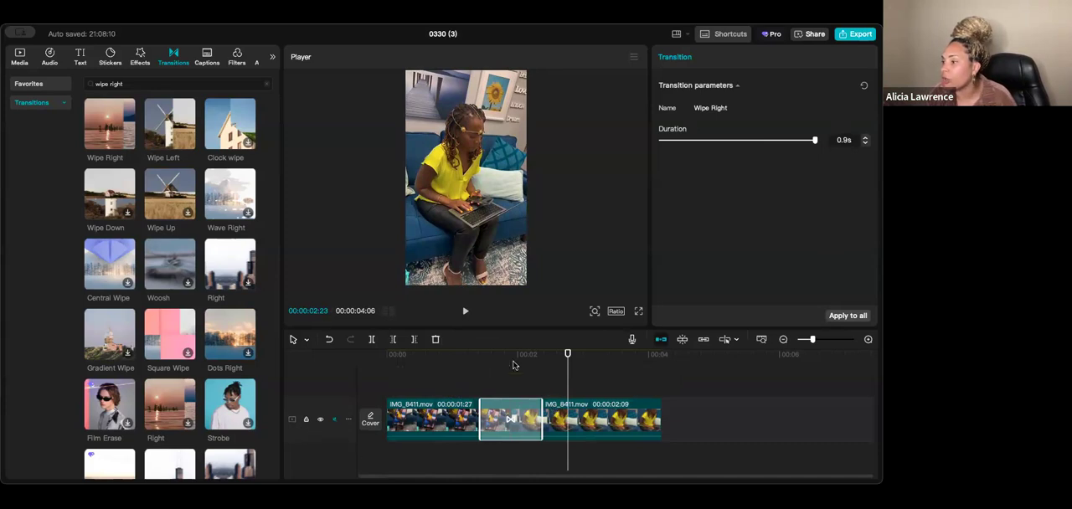
{"action": "left_click", "coordinate": [412, 371]}
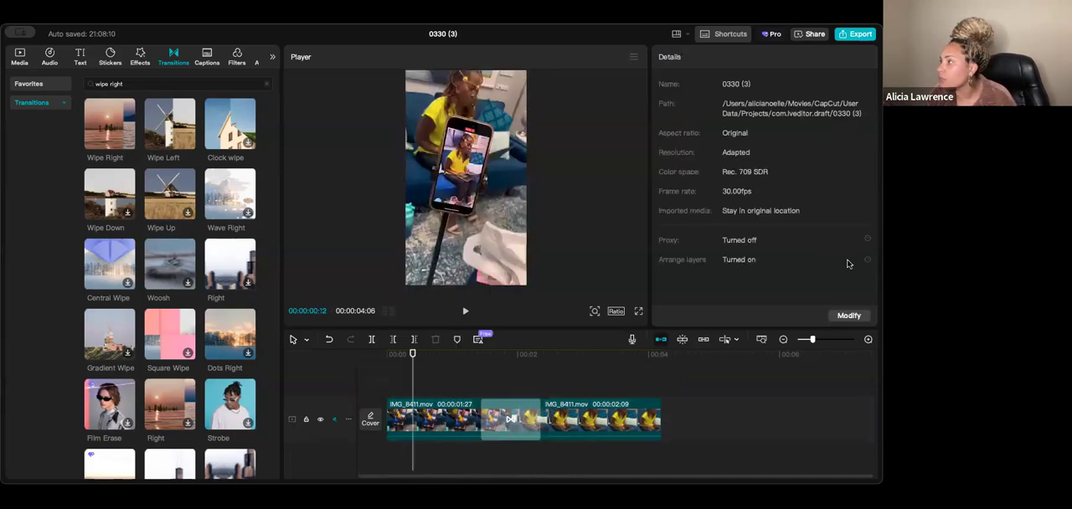
- Open the project's export settings and close them without exporting
{"action": "left_click", "coordinate": [856, 35]}
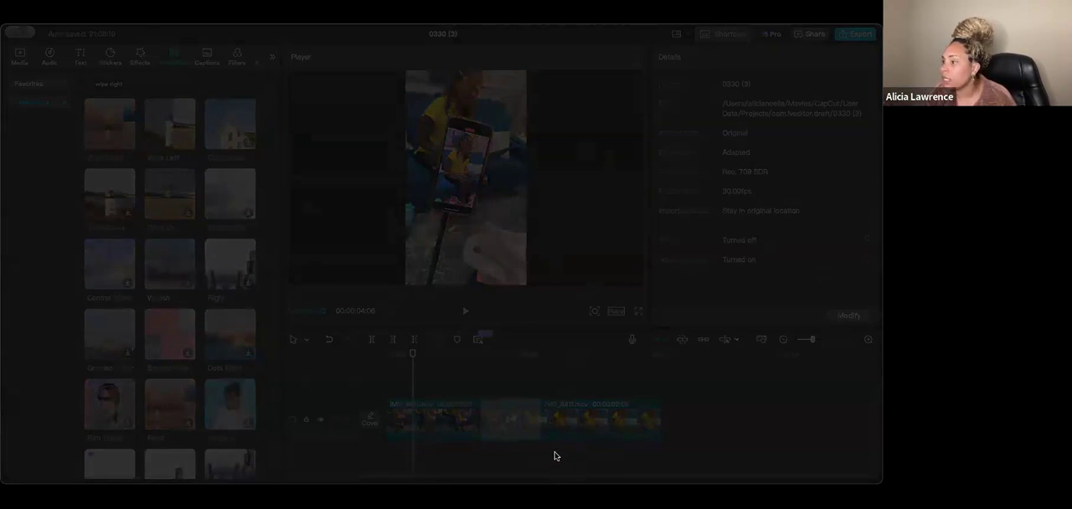
{"action": "left_click", "coordinate": [286, 37]}
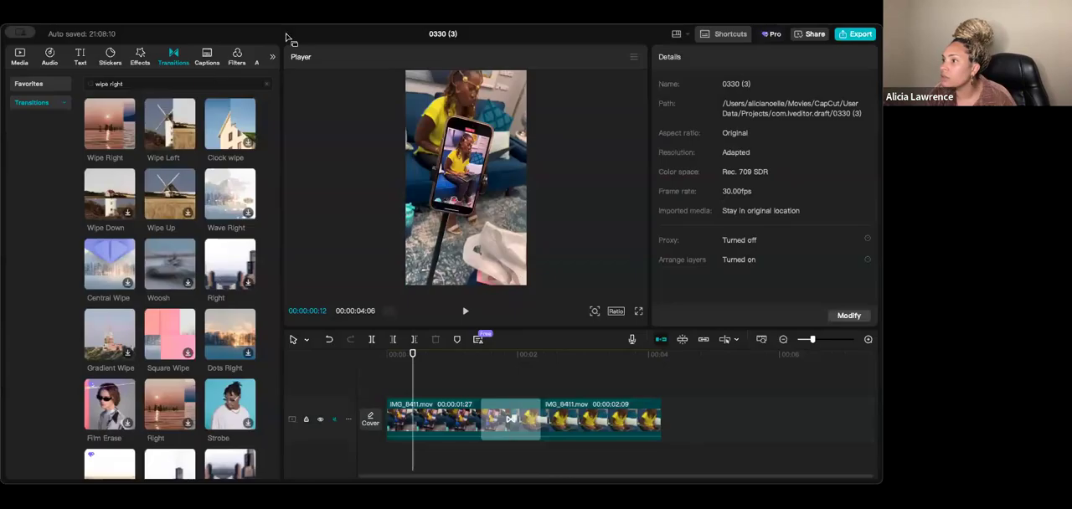
{"action": "left_click", "coordinate": [24, 31]}
- Delete both IMG_8411.mov clips and their transition from the timeline
{"action": "left_click", "coordinate": [680, 402]}
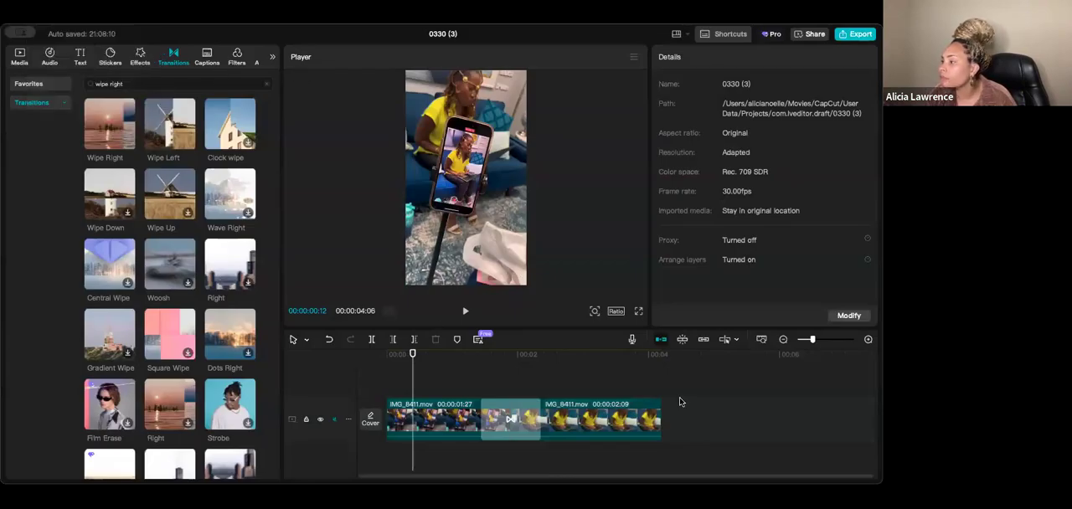
{"action": "left_click_drag", "start_coordinate": [675, 383], "coordinate": [407, 433]}
{"action": "key", "text": "Delete"}
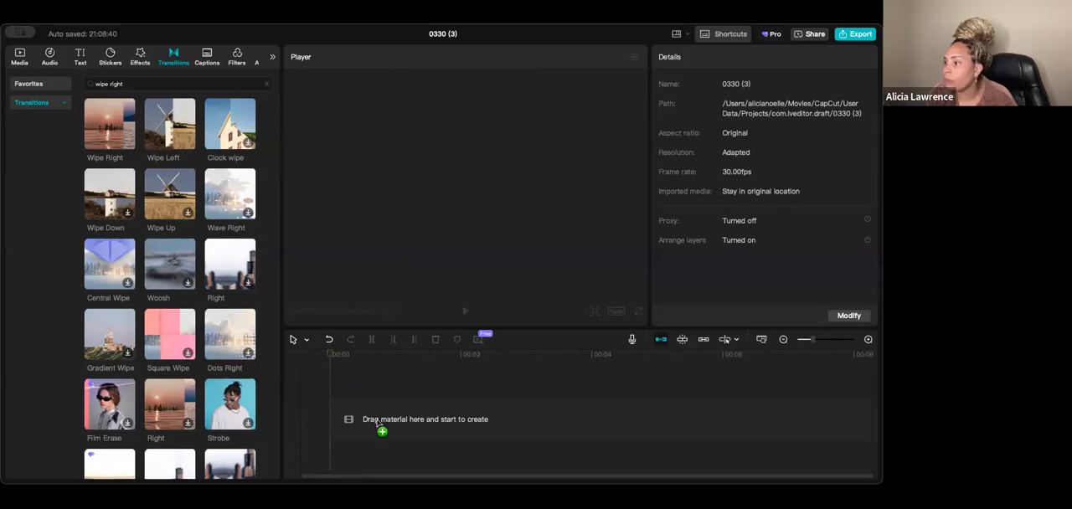
- Place the 0330 (3).mp4 clip on the empty timeline and play it to preview
{"action": "left_click_drag", "start_coordinate": [376, 423], "coordinate": [379, 425]}
{"action": "key", "text": "space"}
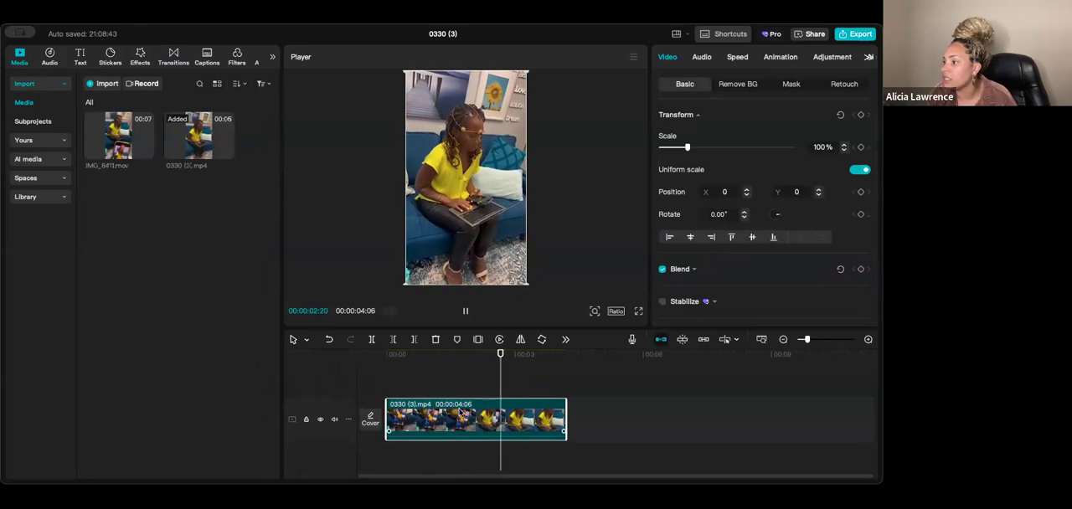
{"action": "left_click", "coordinate": [457, 379]}
- Split the 0330 (3).mp4 clip at 00:00:01:13 and at 00:00:02:13 to isolate its middle section
{"action": "left_click", "coordinate": [447, 368]}
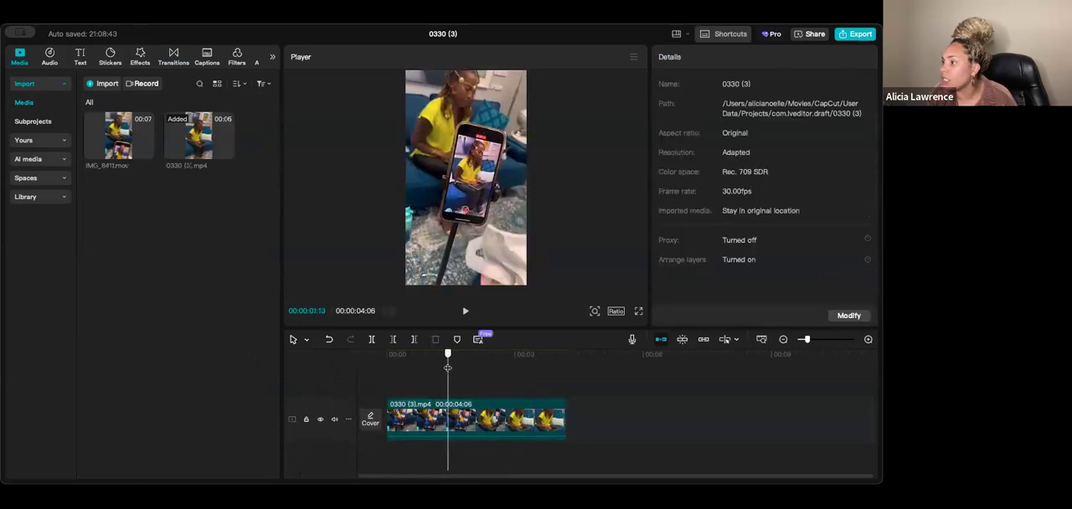
{"action": "left_click", "coordinate": [436, 423]}
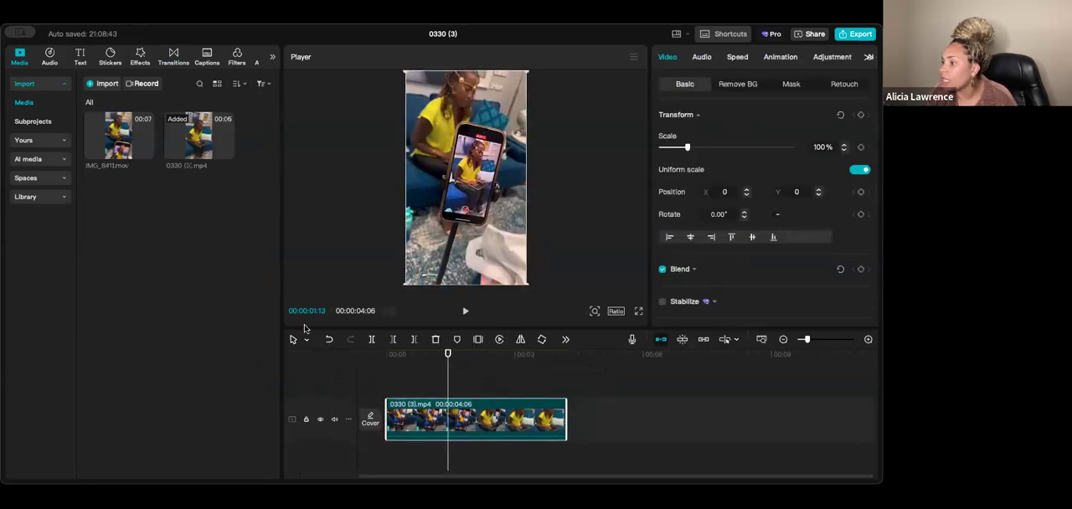
{"action": "left_click_drag", "start_coordinate": [449, 359], "coordinate": [490, 366]}
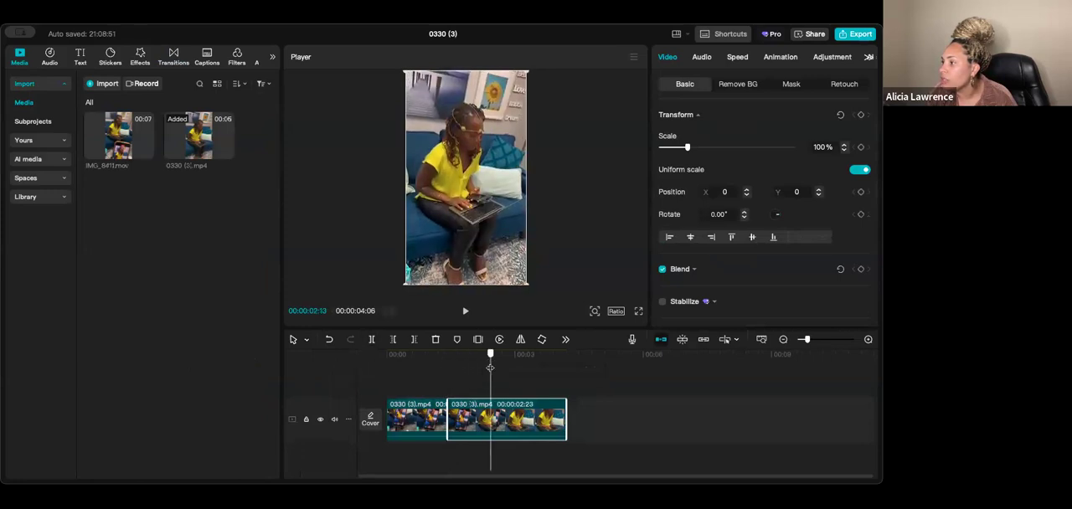
{"action": "left_click", "coordinate": [372, 339]}
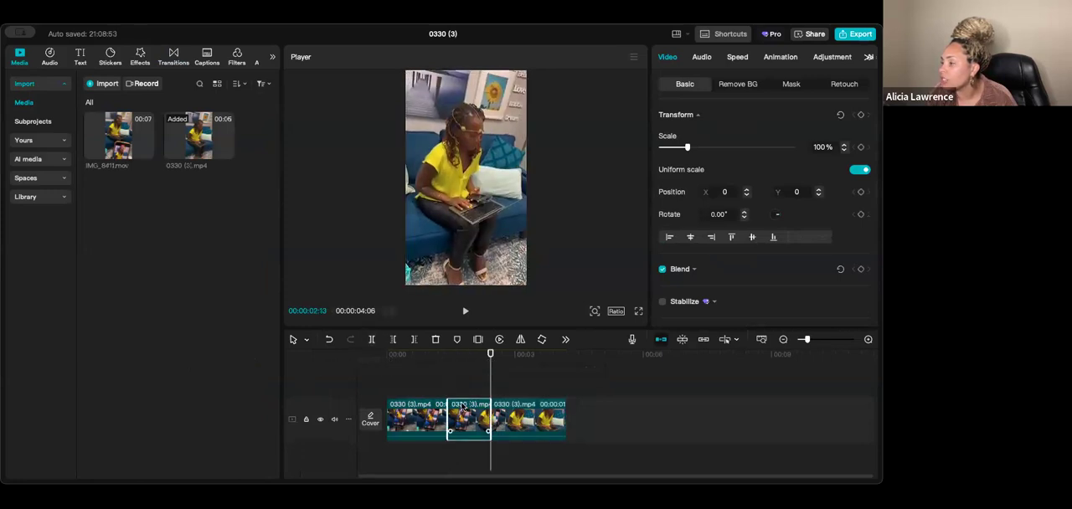
- Slow the middle segment of the clip to 0.4x speed and play the timeline from near the start to review it
{"action": "left_click", "coordinate": [737, 56]}
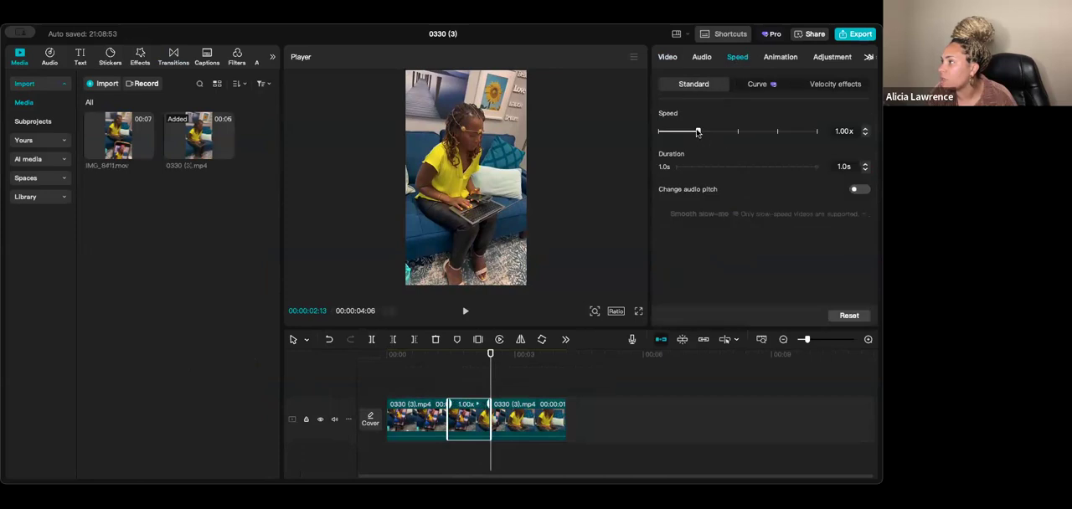
{"action": "left_click_drag", "start_coordinate": [676, 138], "coordinate": [672, 140]}
{"action": "left_click", "coordinate": [410, 384]}
{"action": "key", "text": "space"}
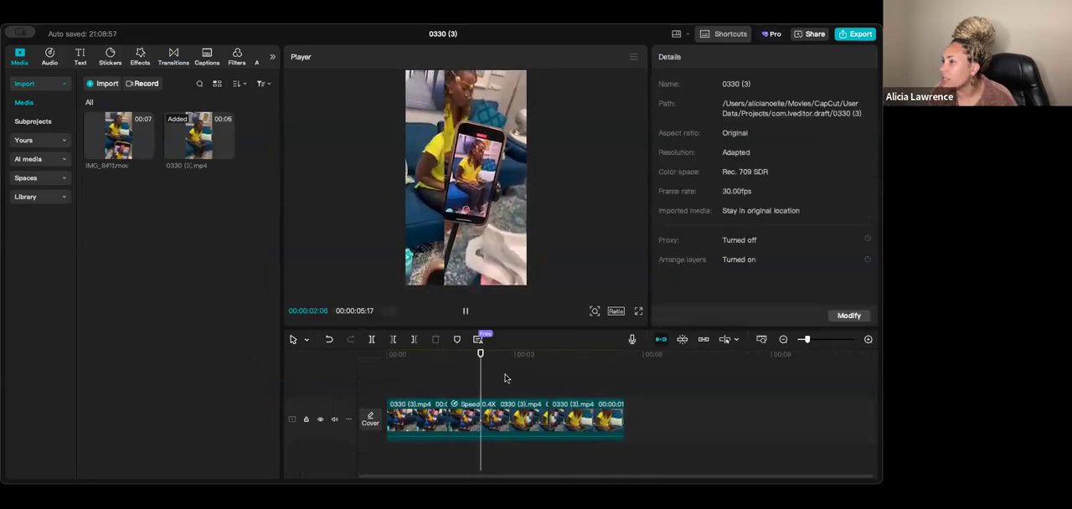